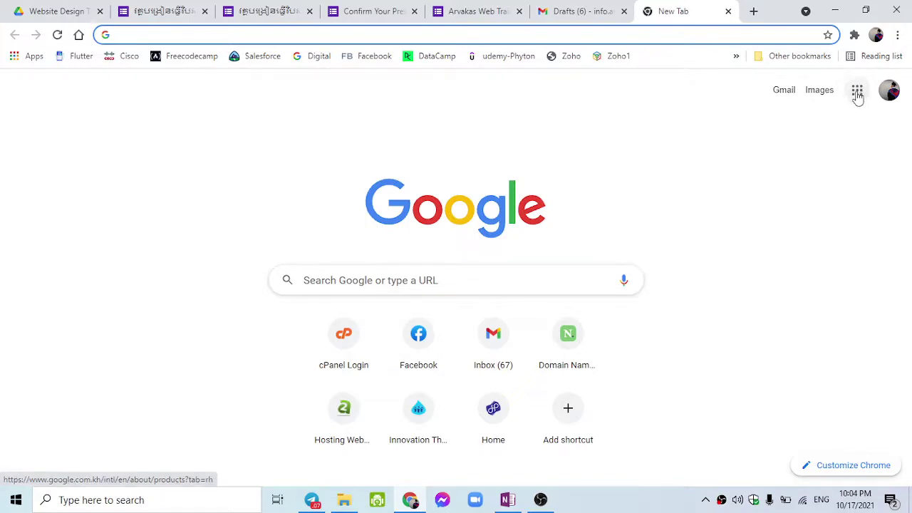
Open Google Forms from the Google apps grid in the new Chrome tab.
left_click(857, 91)
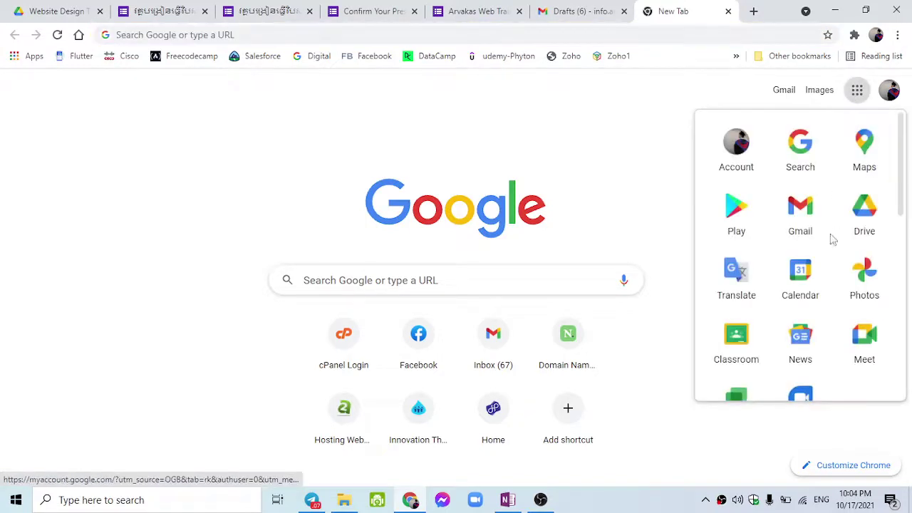
scroll(812, 235, "down", 6)
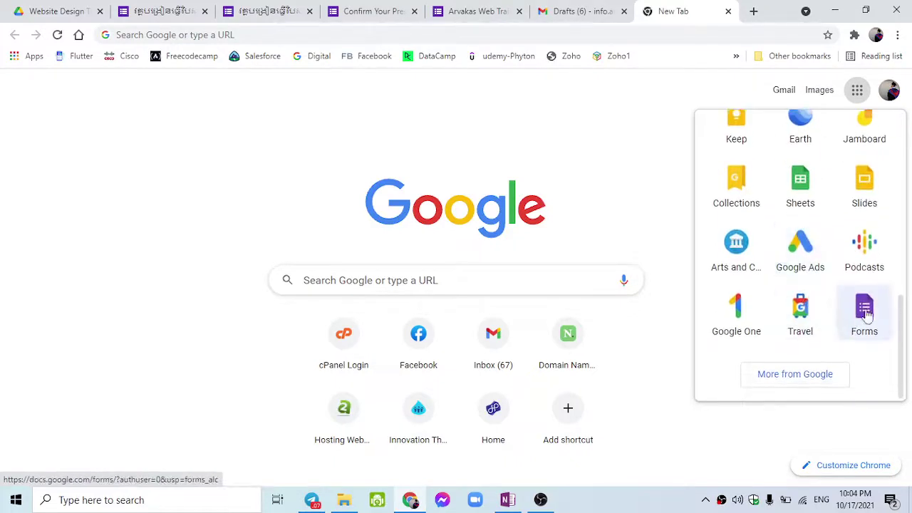
scroll(850, 335, "up", 6)
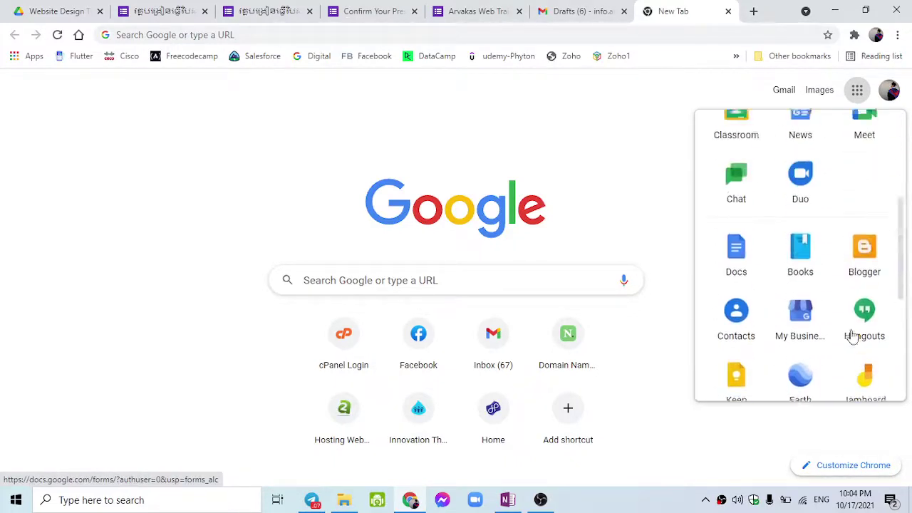
scroll(847, 359, "down", 6)
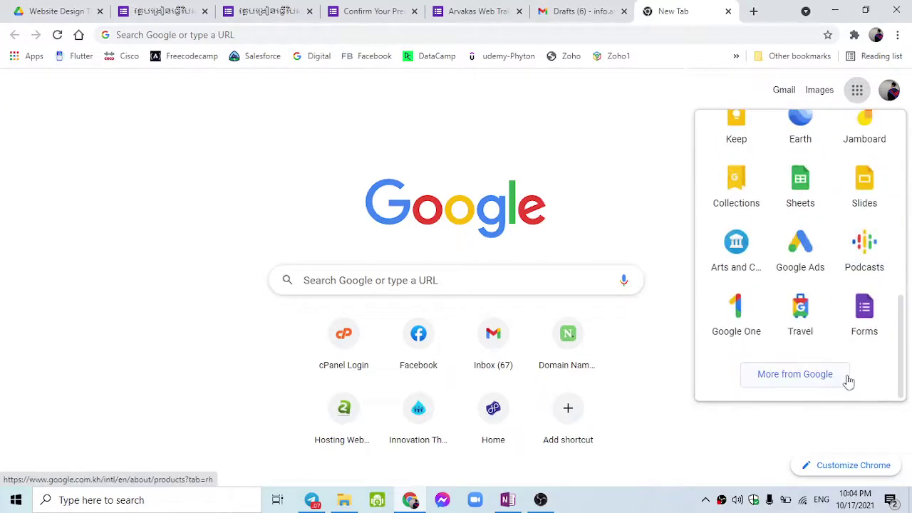
scroll(854, 336, "up", 2)
scroll(854, 337, "up", 5)
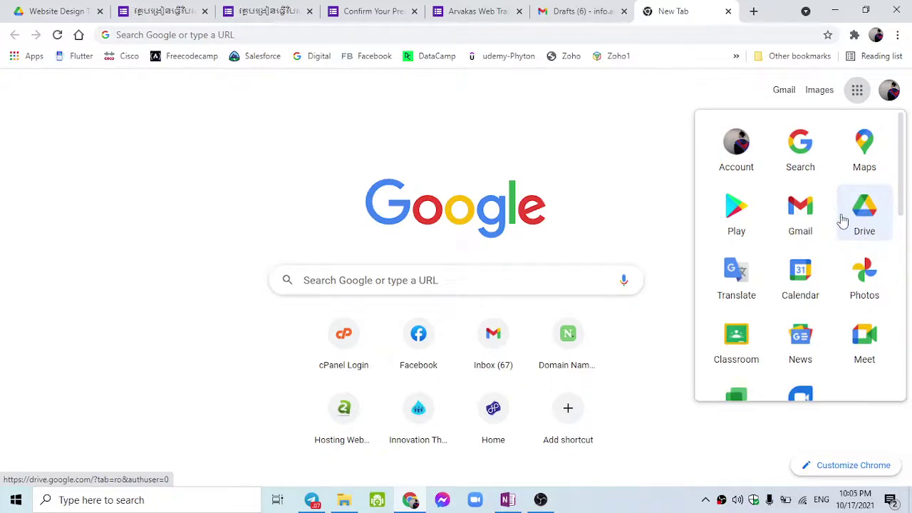
scroll(842, 221, "down", 7)
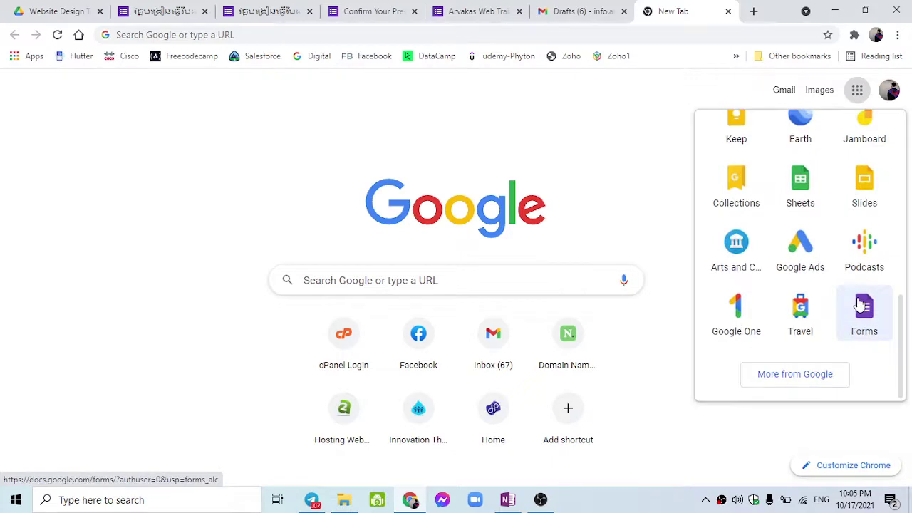
left_click(861, 305)
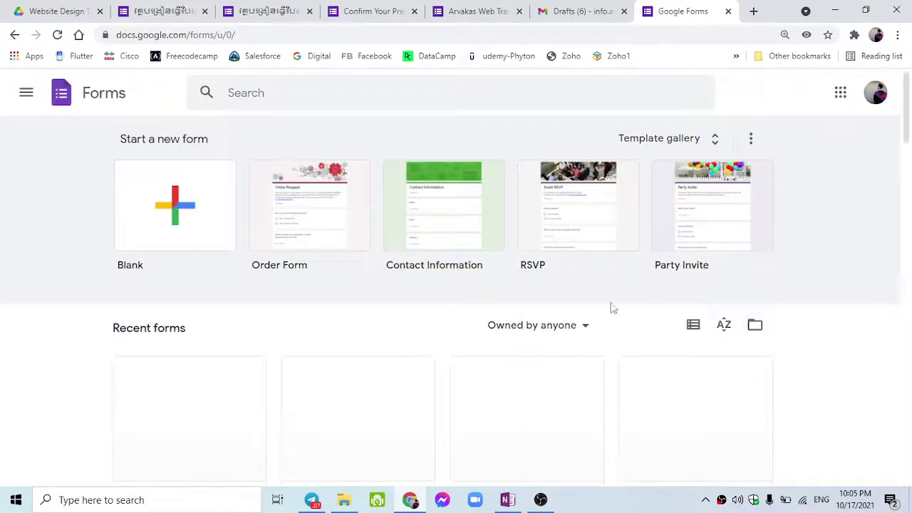
Open the Template gallery from the Forms home page.
left_click(257, 35)
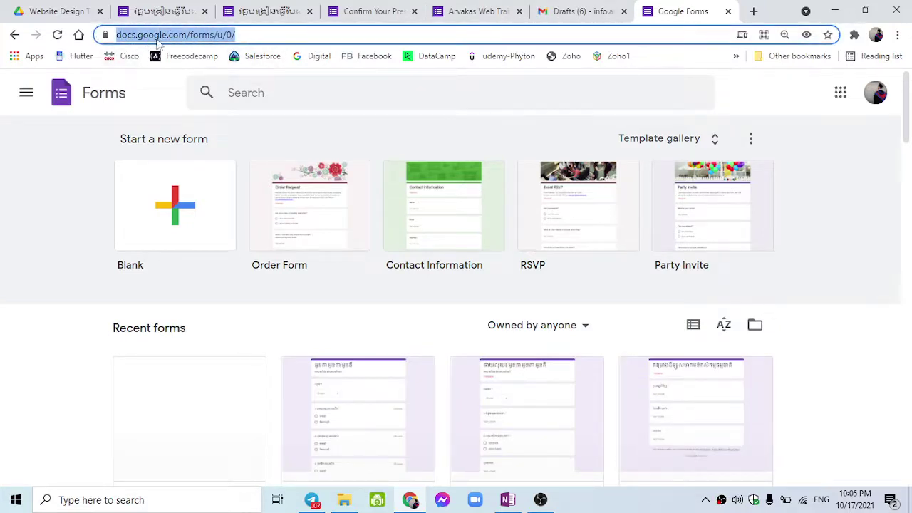
left_click(211, 36)
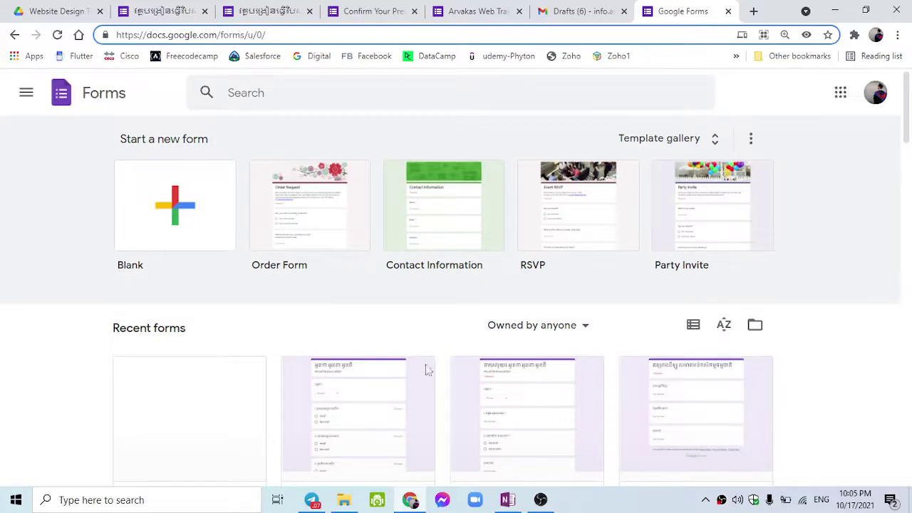
scroll(306, 328, "down", 3)
scroll(183, 264, "up", 3)
scroll(183, 264, "down", 3)
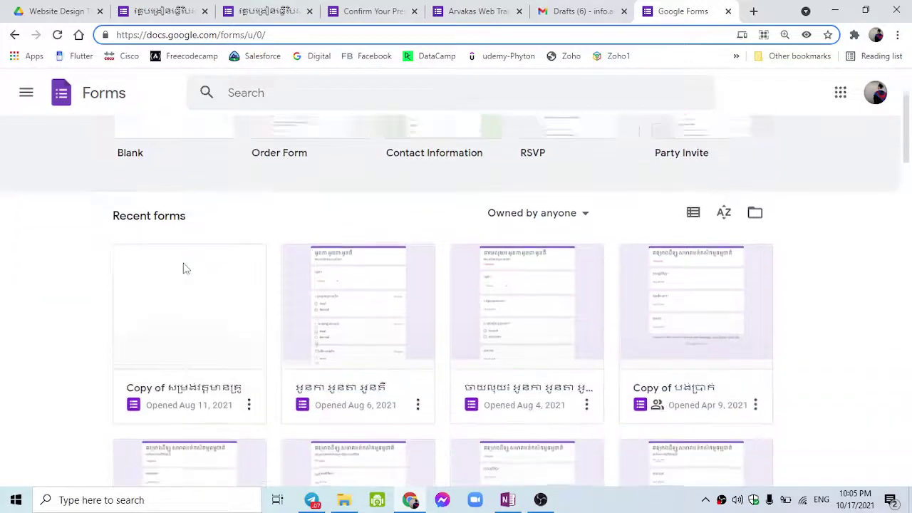
scroll(494, 258, "up", 3)
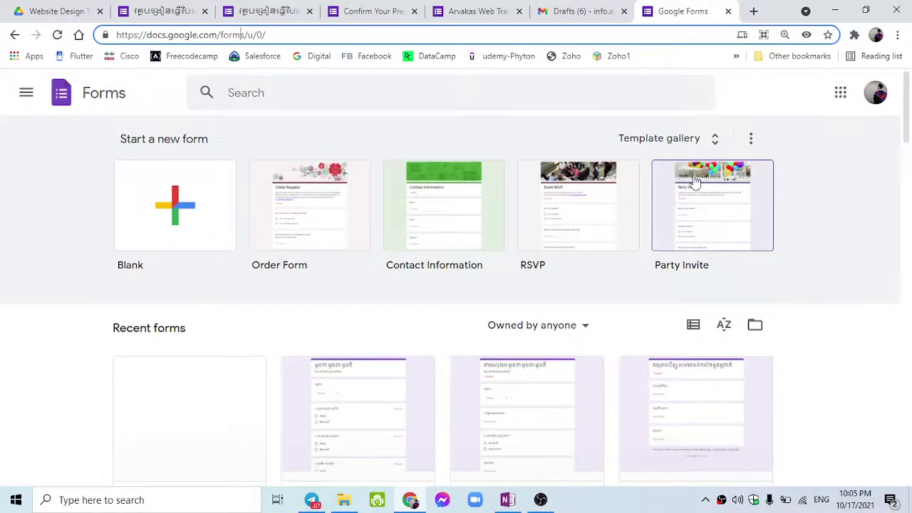
left_click(673, 138)
scroll(641, 256, "down", 5)
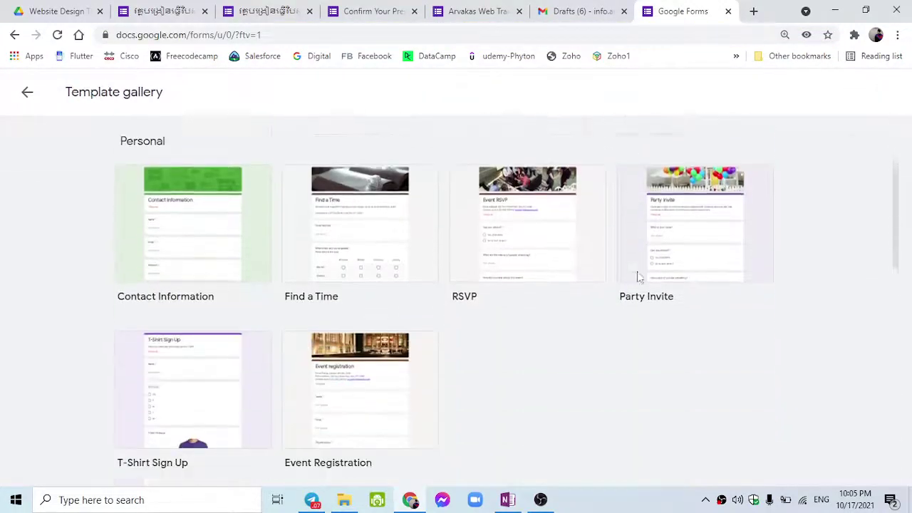
scroll(637, 271, "up", 5)
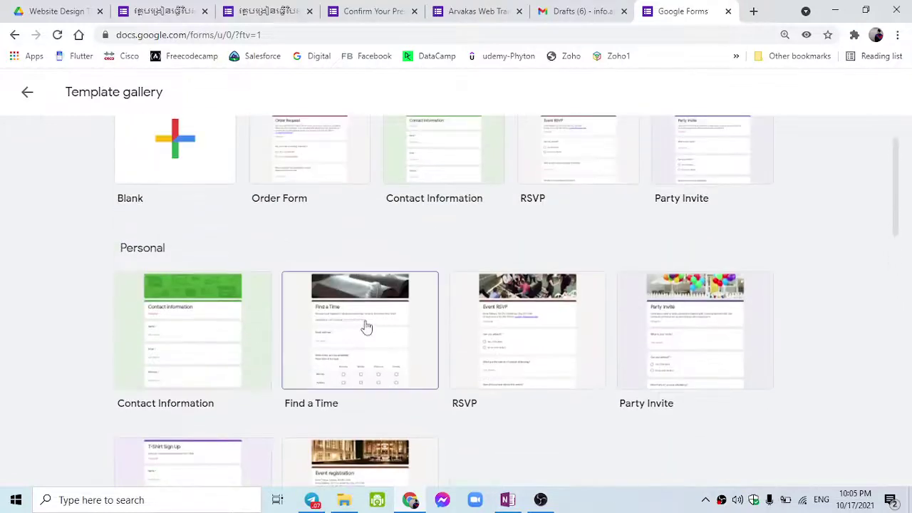
scroll(399, 303, "up", 1)
scroll(434, 342, "down", 10)
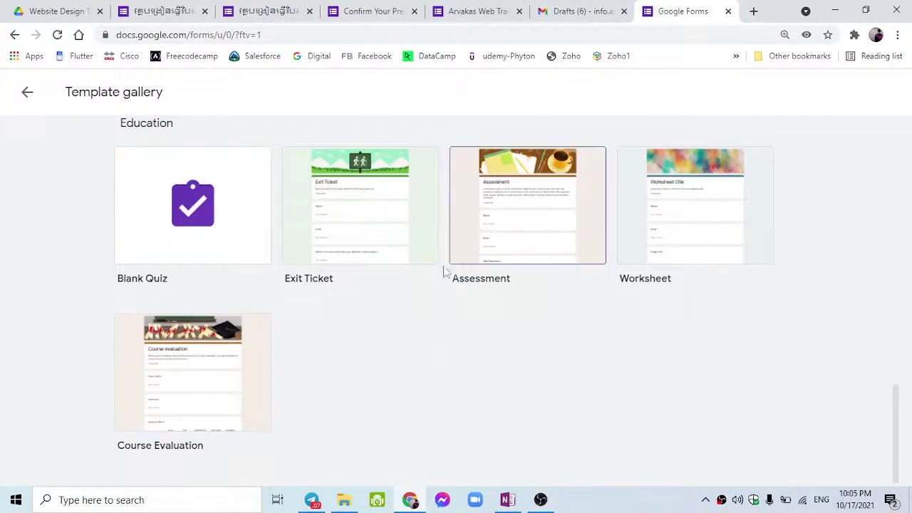
scroll(340, 363, "up", 3)
scroll(341, 363, "up", 8)
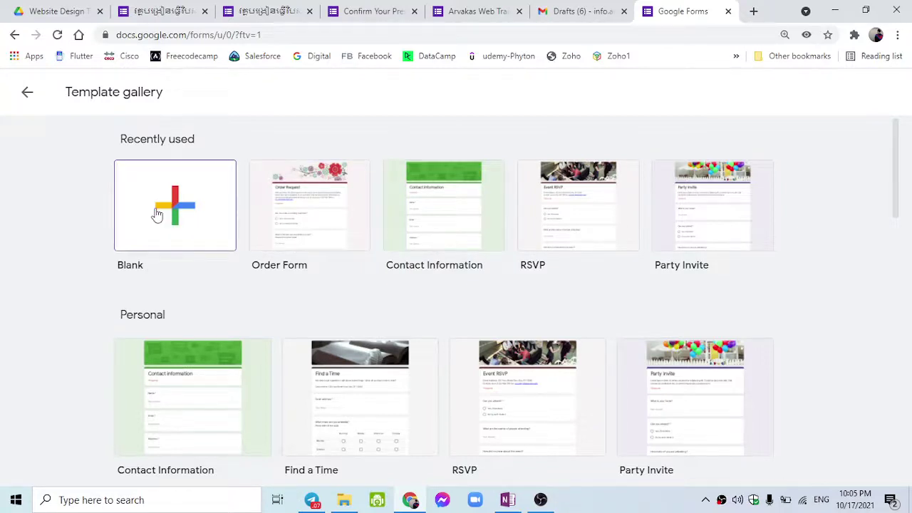
scroll(155, 211, "down", 1)
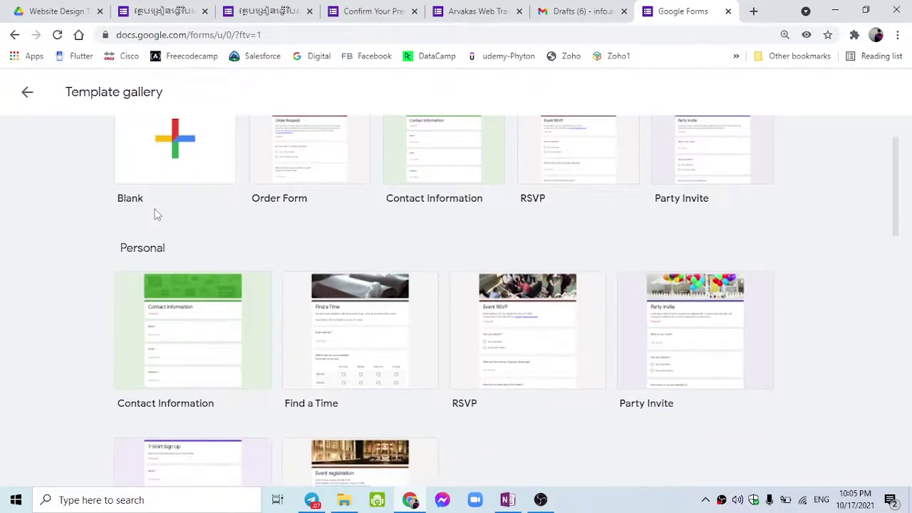
scroll(154, 211, "up", 1)
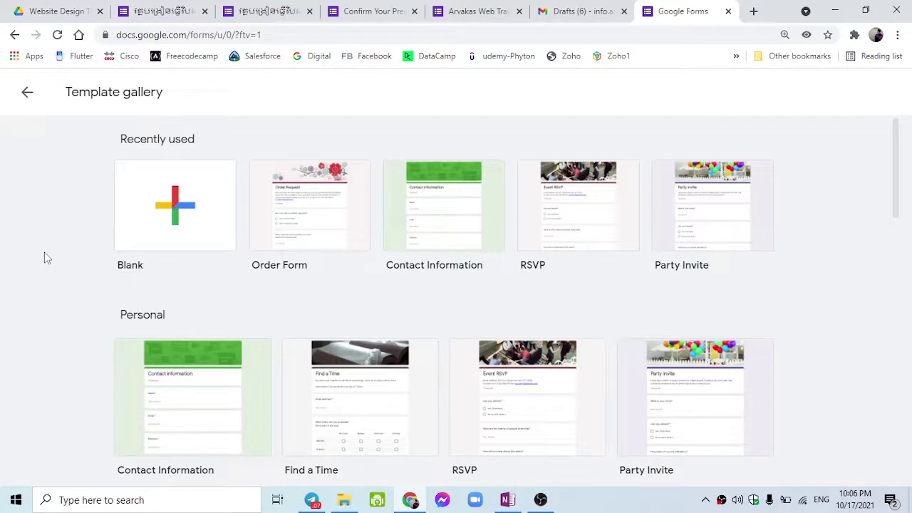
scroll(45, 258, "down", 3)
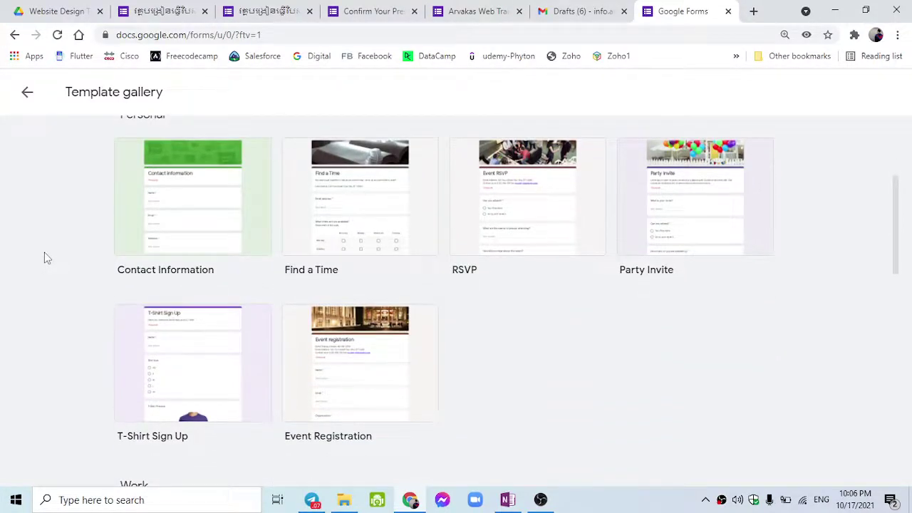
scroll(44, 258, "down", 5)
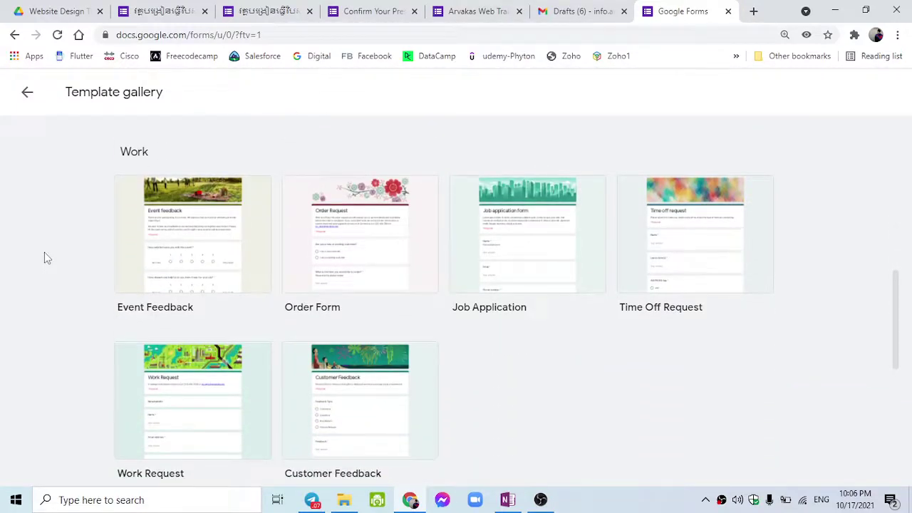
scroll(44, 258, "down", 5)
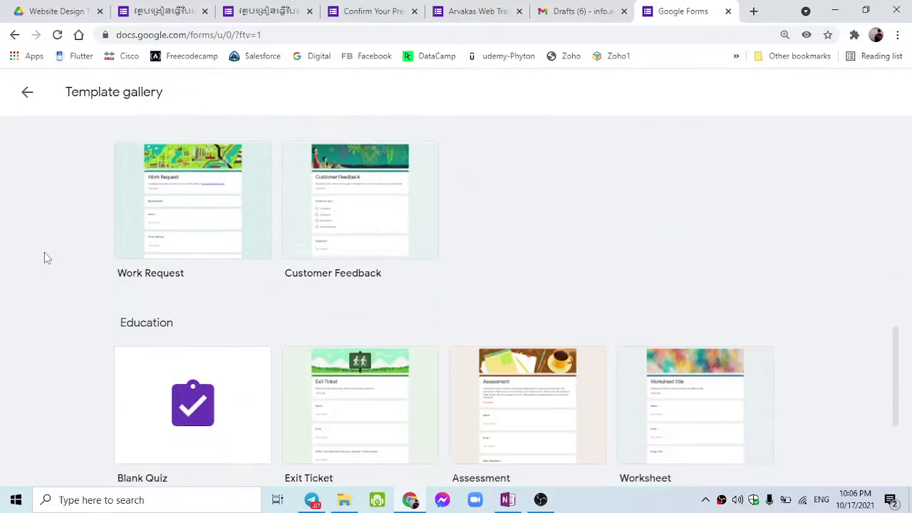
scroll(44, 258, "down", 1)
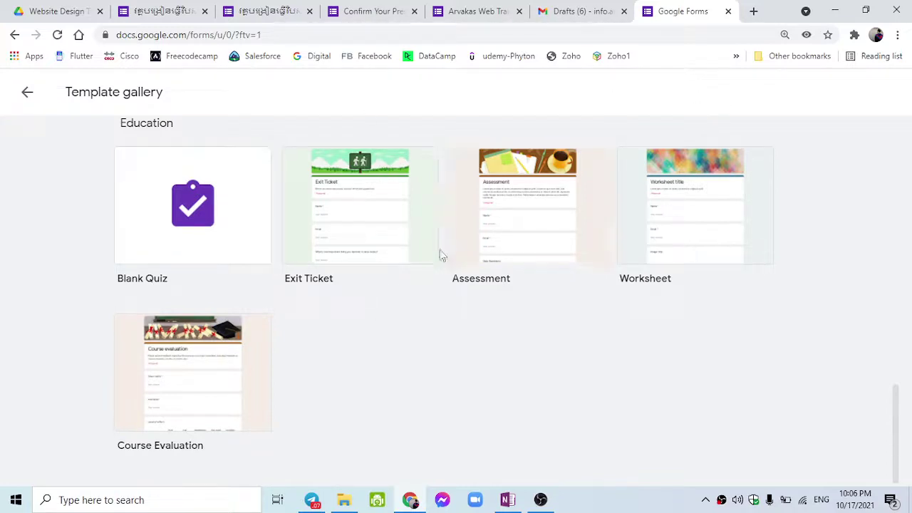
scroll(476, 352, "up", 2)
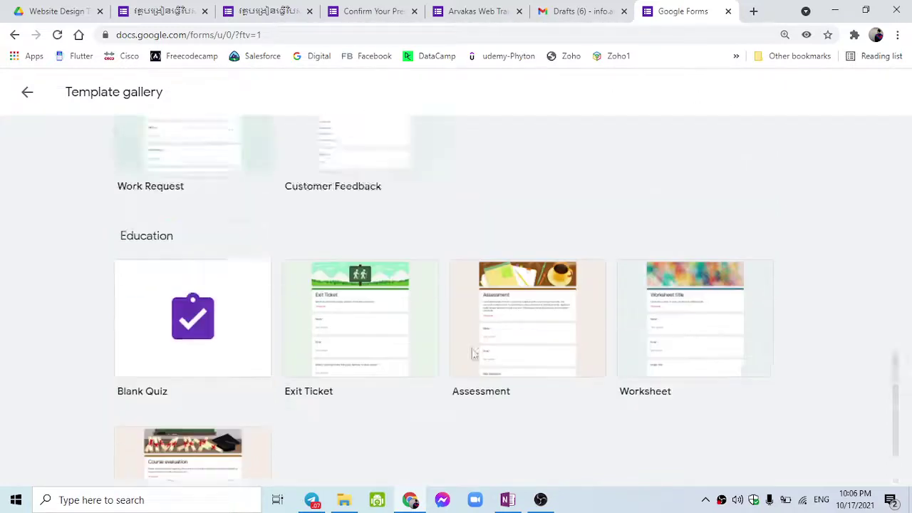
scroll(473, 353, "up", 5)
scroll(474, 353, "up", 7)
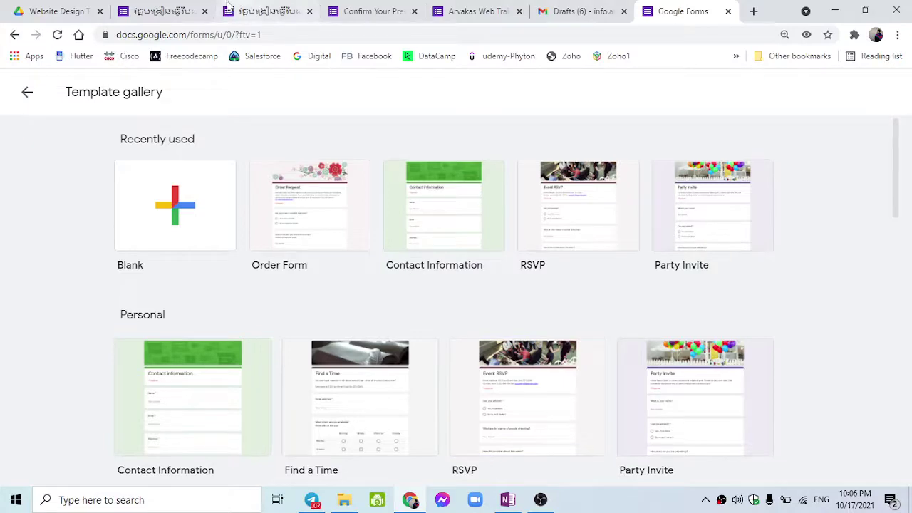
Review the existing course form's responses and its published version with sample answers.
left_click(191, 7)
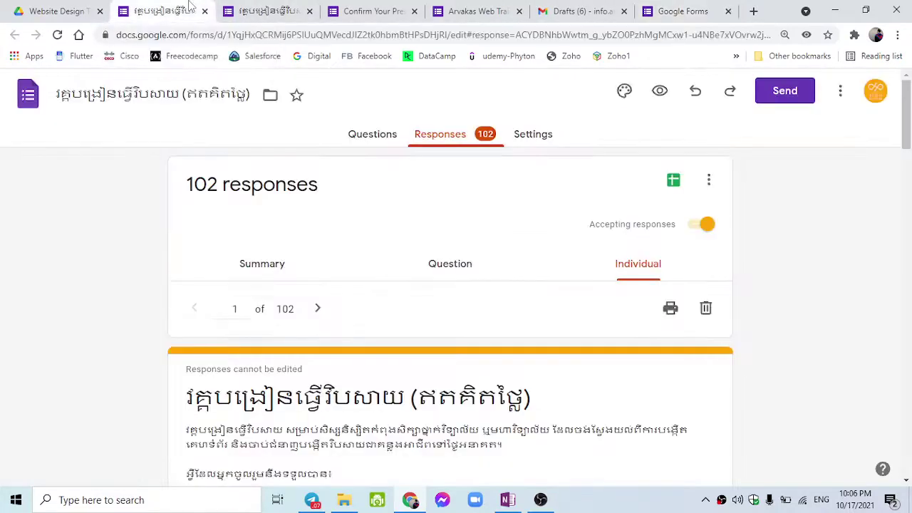
scroll(151, 356, "down", 2)
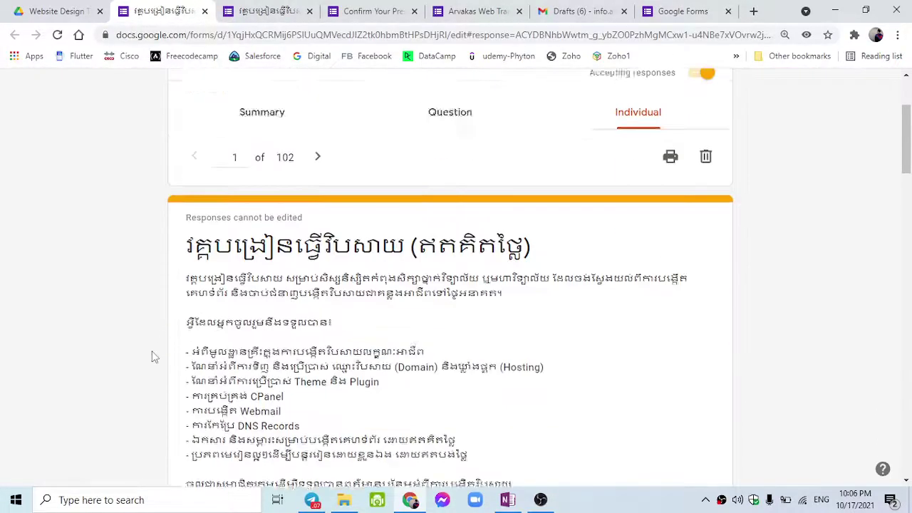
scroll(152, 356, "down", 1)
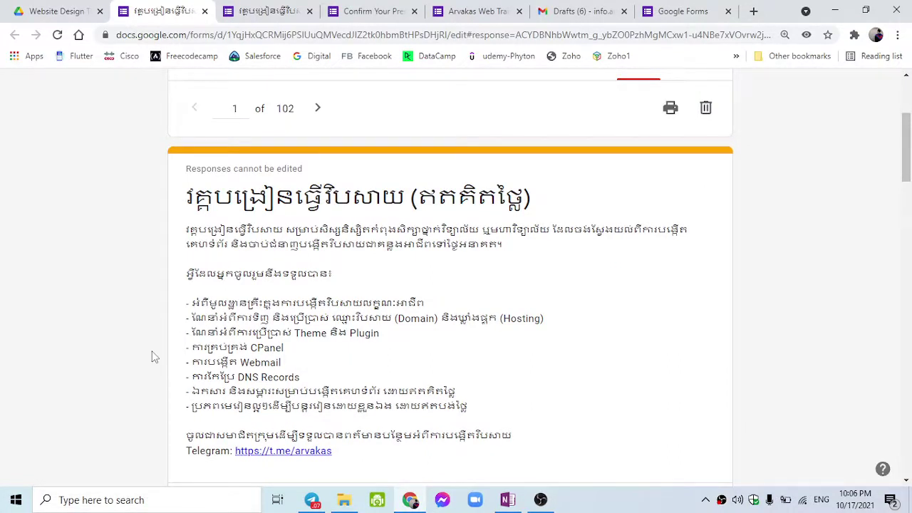
scroll(152, 356, "up", 1)
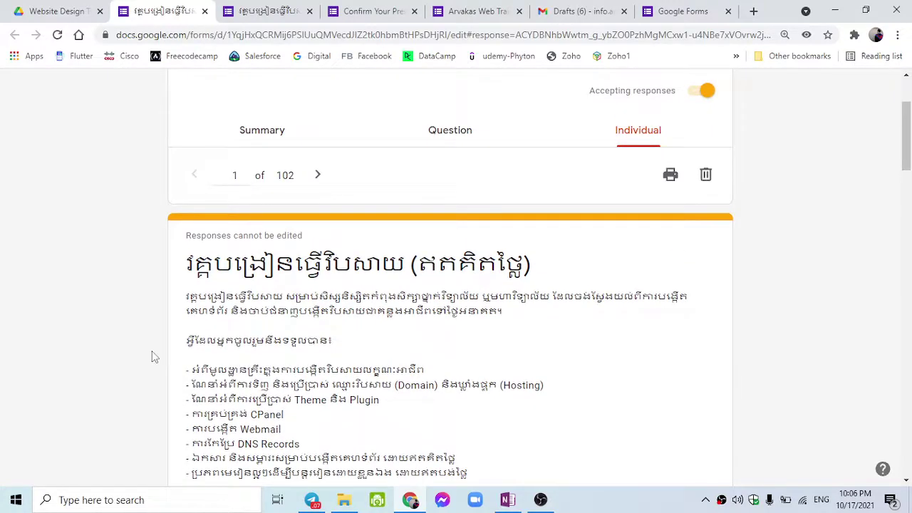
left_click(271, 11)
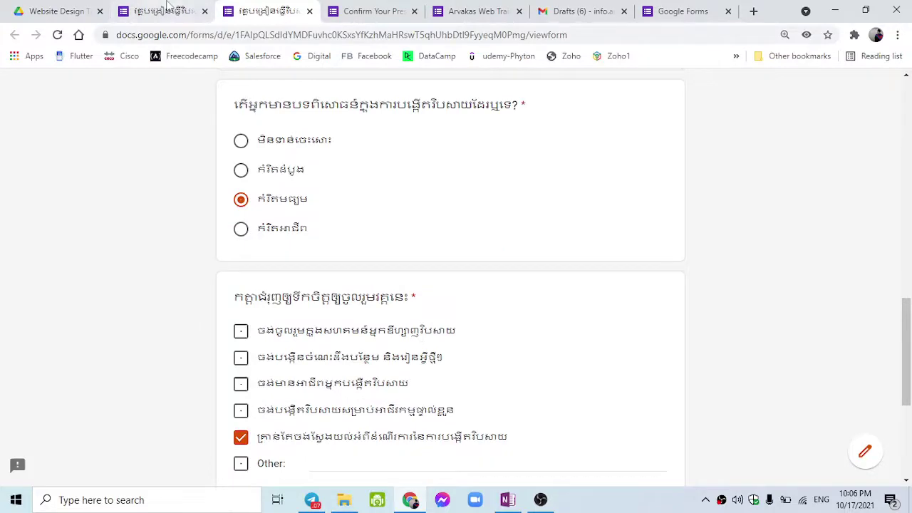
left_click(167, 8)
scroll(240, 244, "up", 1)
scroll(241, 250, "up", 1)
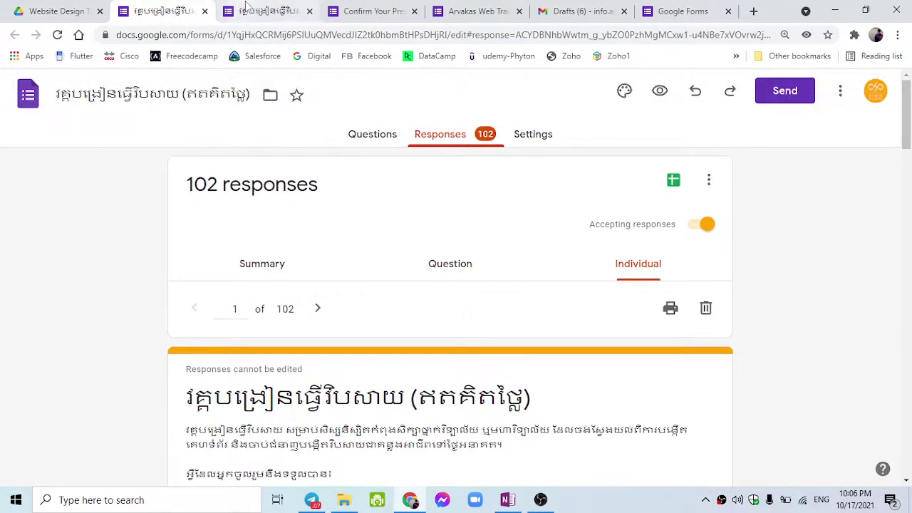
Look over the Name-dropdown form, the interview confirmation form and the live course registration form.
left_click(269, 10)
left_click(374, 11)
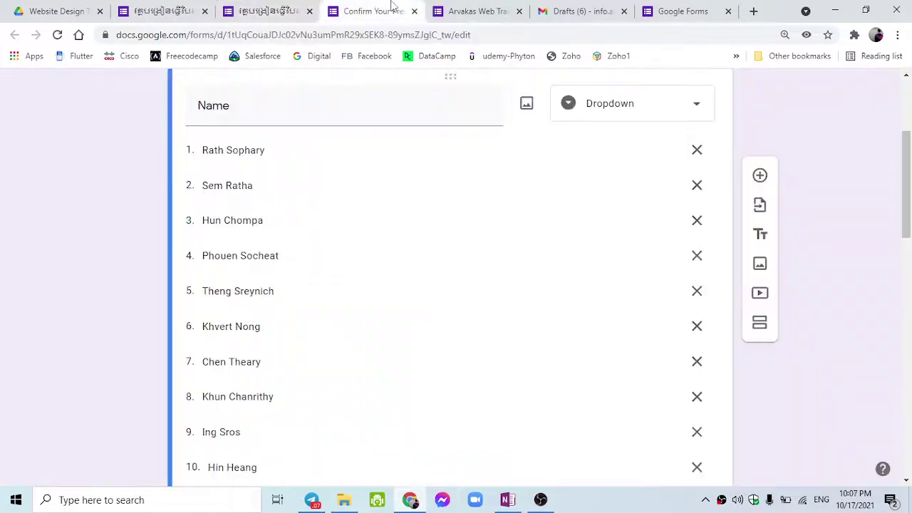
scroll(378, 255, "up", 3)
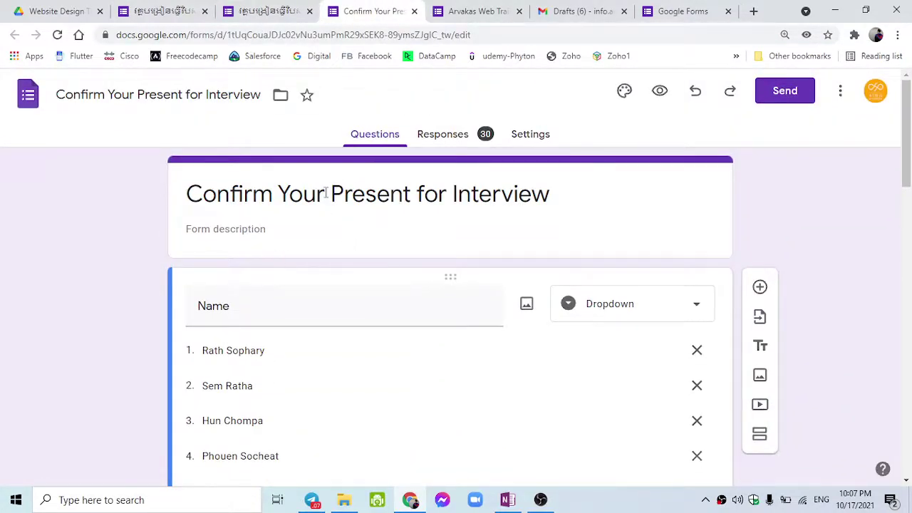
scroll(310, 291, "down", 4)
scroll(309, 291, "up", 4)
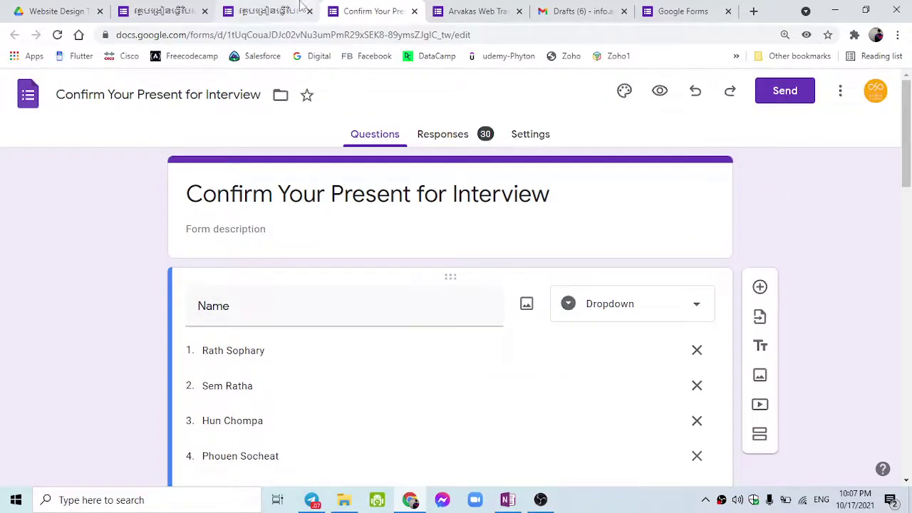
left_click(303, 8)
scroll(317, 262, "up", 5)
scroll(319, 265, "up", 6)
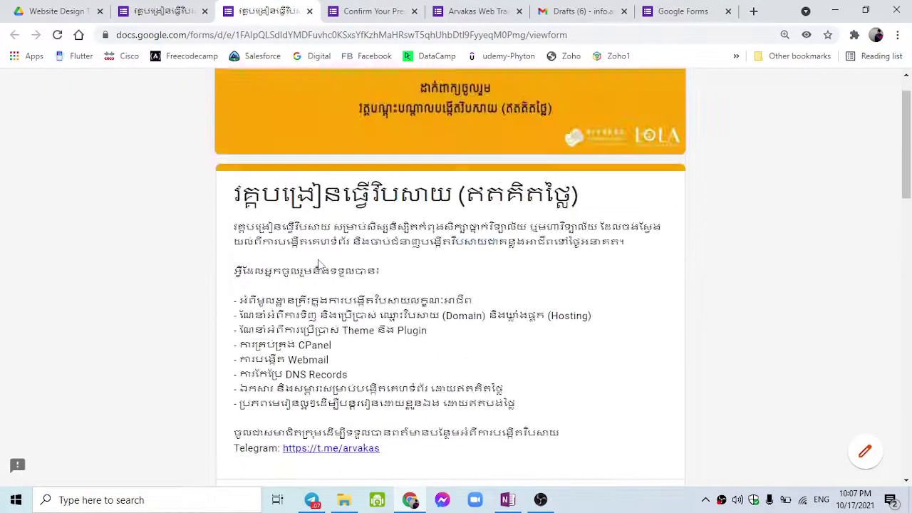
scroll(318, 265, "down", 2)
Inspect the Arvakas Web Training Feedback form's questions, then return to the template gallery.
left_click(444, 7)
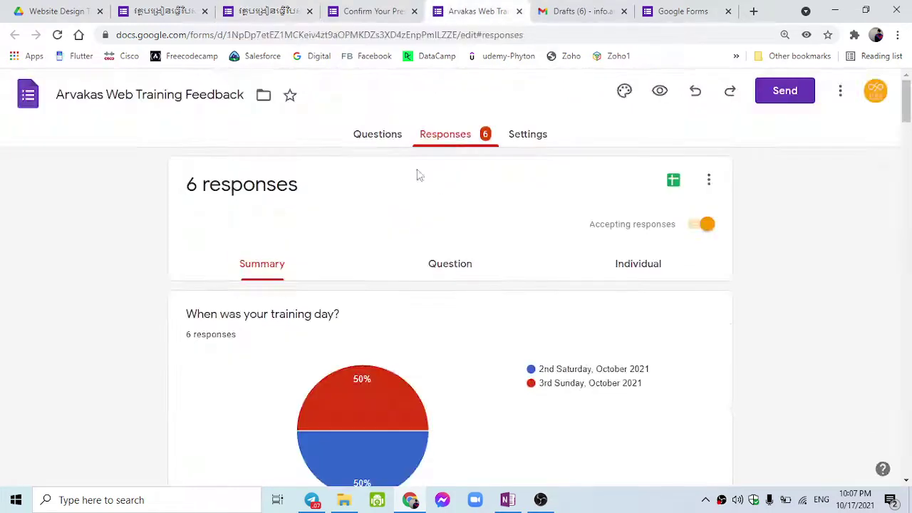
left_click(377, 134)
scroll(356, 237, "down", 11)
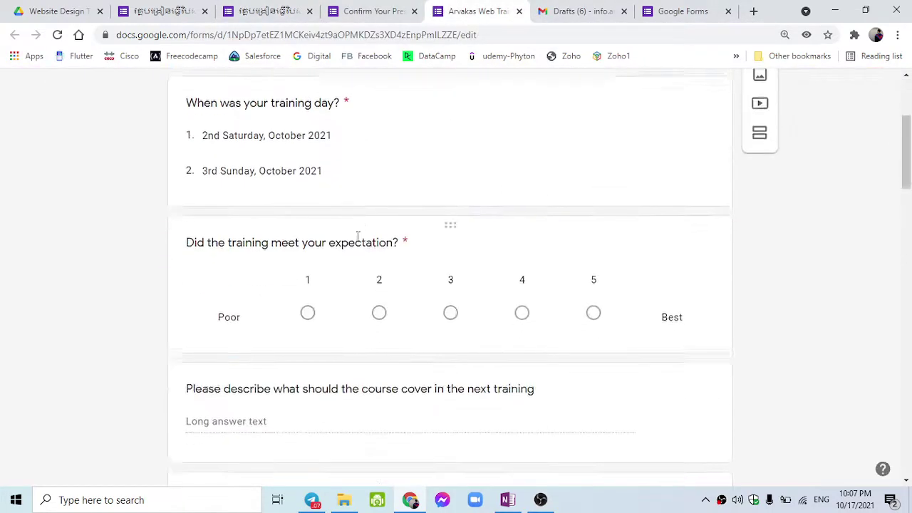
scroll(358, 246, "up", 4)
scroll(359, 246, "up", 10)
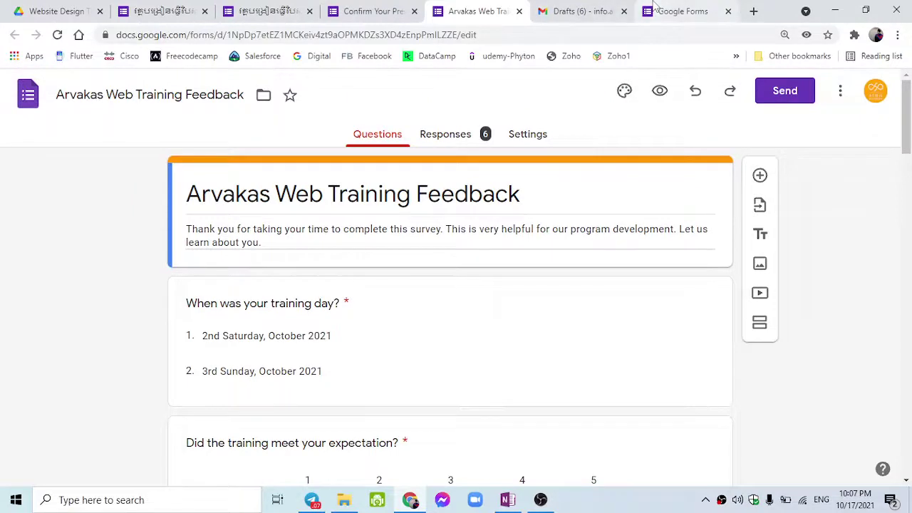
left_click(682, 10)
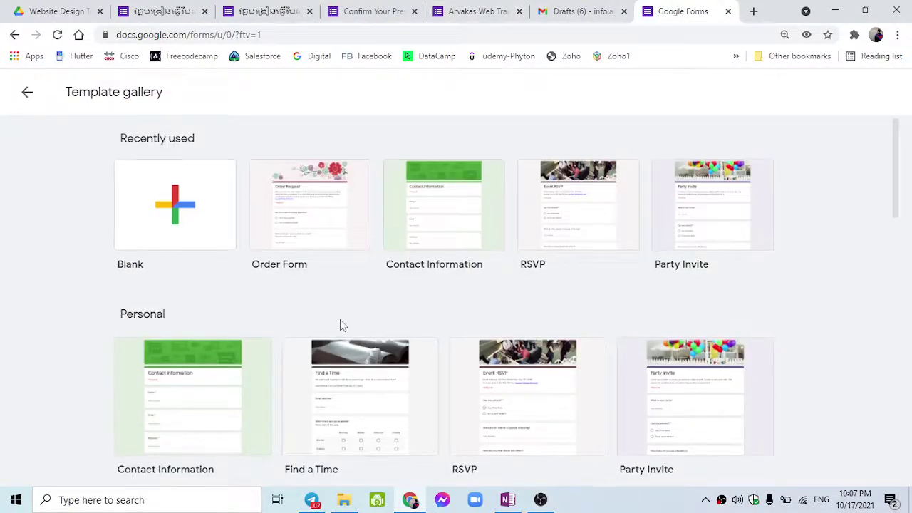
Start a Blank form from the gallery's Recently used row.
scroll(339, 325, "down", 3)
scroll(342, 325, "up", 1)
scroll(342, 325, "up", 2)
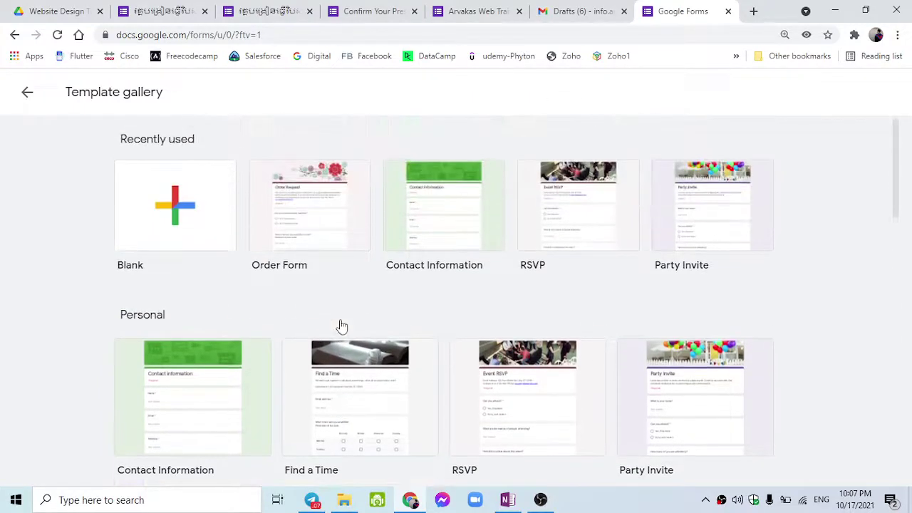
left_click(184, 247)
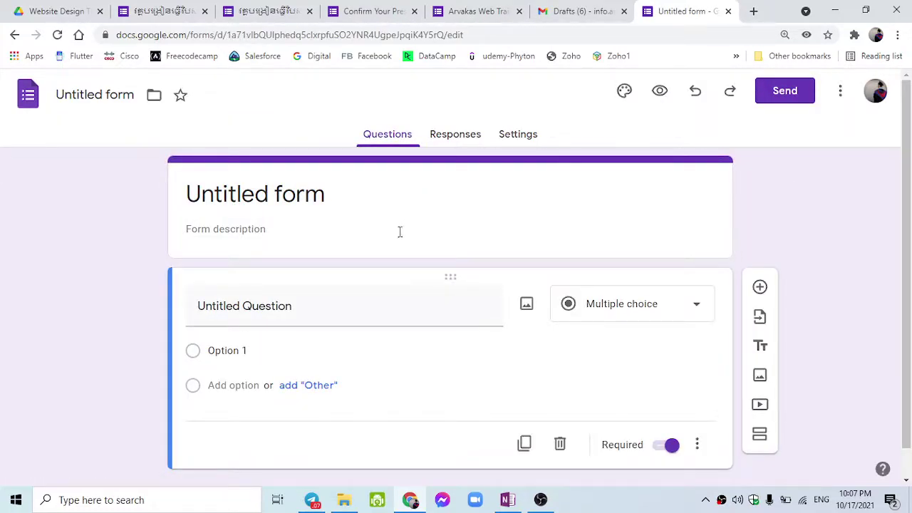
Replace 'Untitled form' with the Khmer title ការចុះឈ្មោះចូលវគ្គរៀនបង្កើតវិបសាយ, correcting typos along the way.
left_click(359, 212)
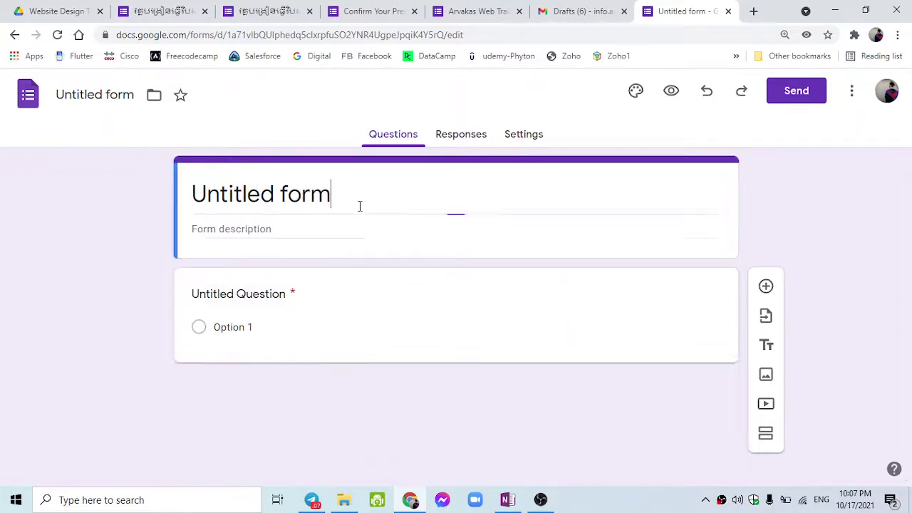
left_click_drag(348, 204, 171, 221)
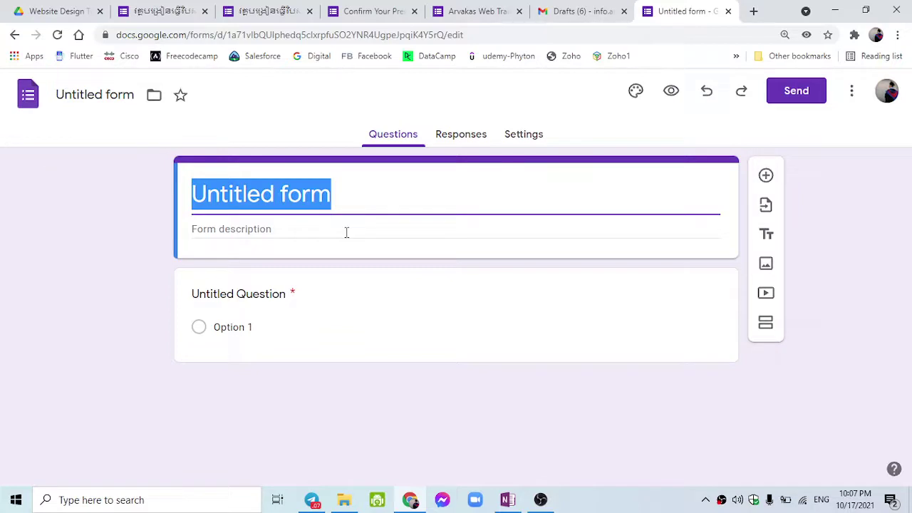
type("sj")
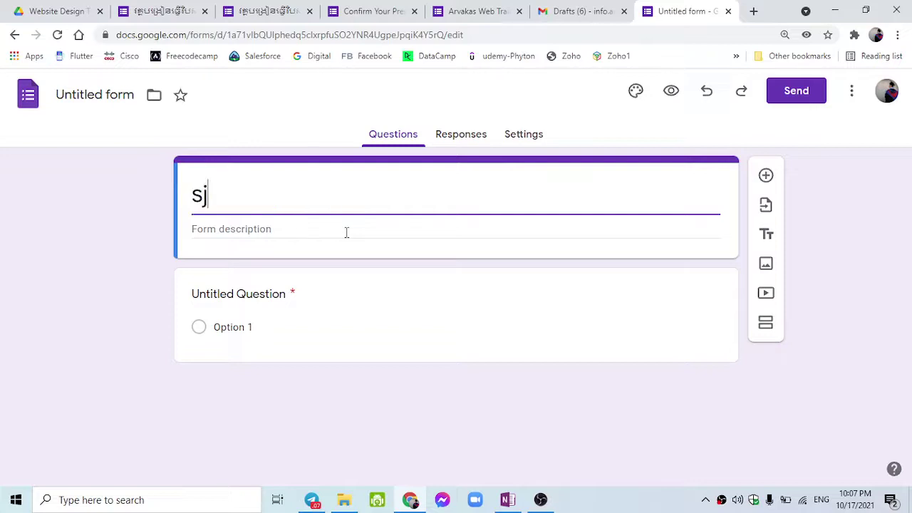
key("BackSpace")
key("BackSpace")
type("ស្ទ")
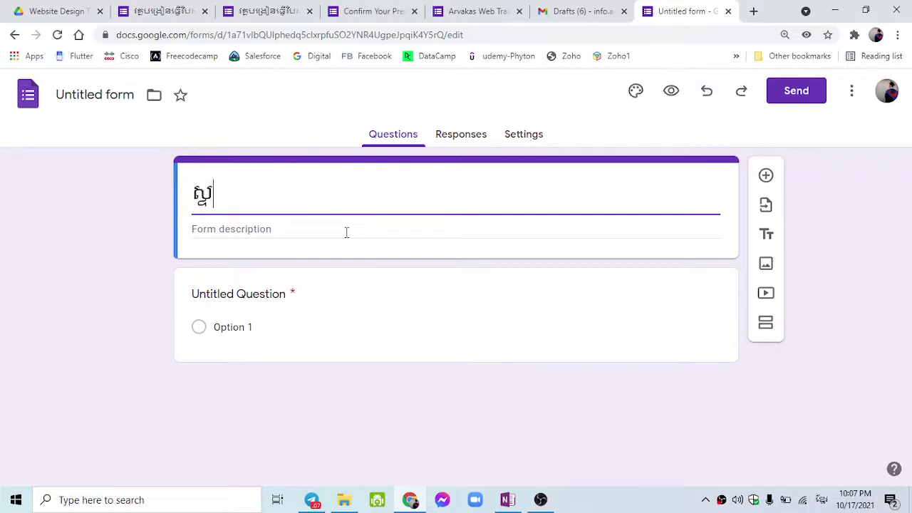
type("ង់មតិអំពិ")
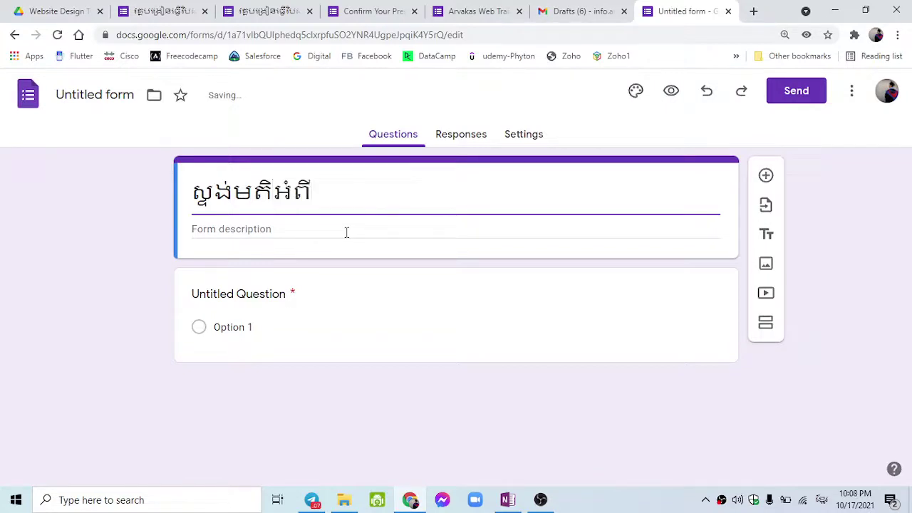
type("វគ្គបណ្ដុះប")
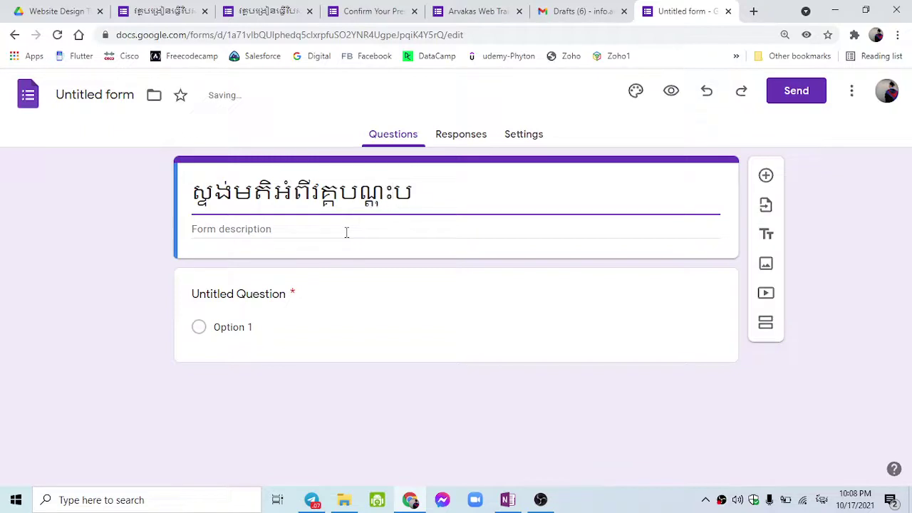
type("ណ្ដាល")
key("ctrl+a")
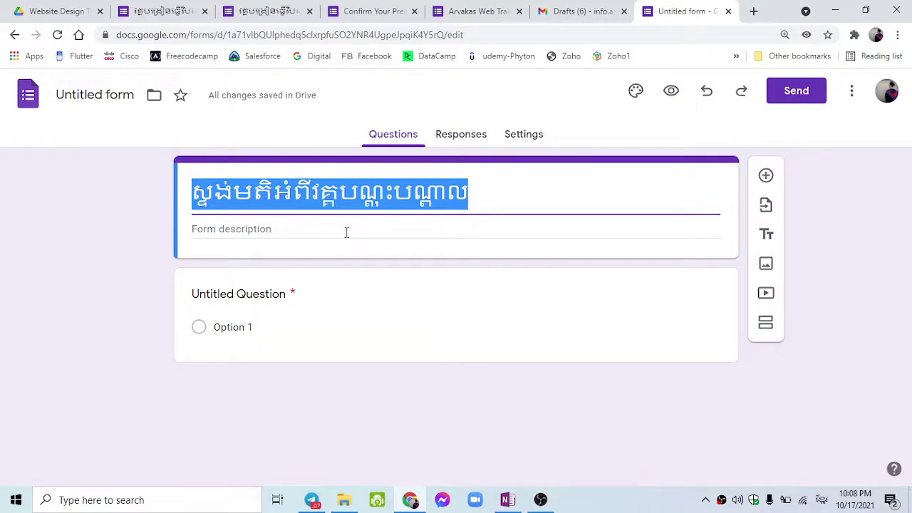
type("ការថ")
type("ុះឈ្មោះ")
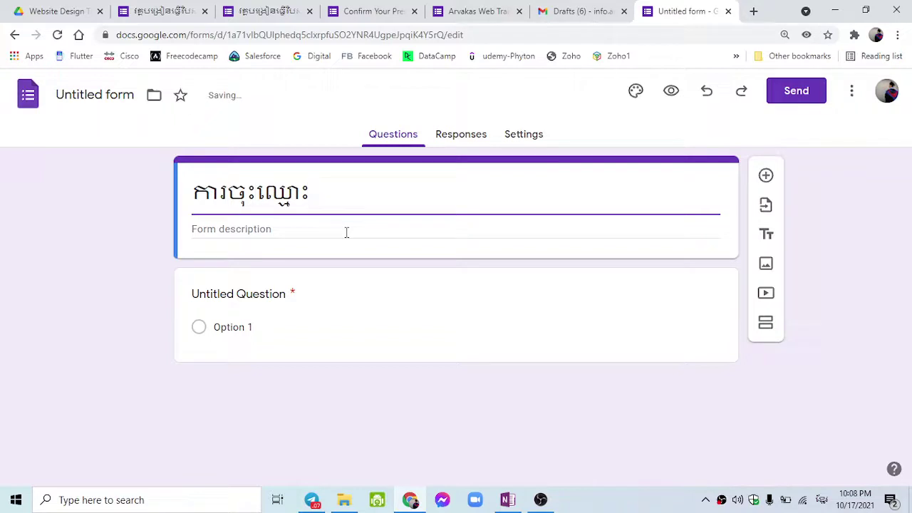
type("ចូលវគ")
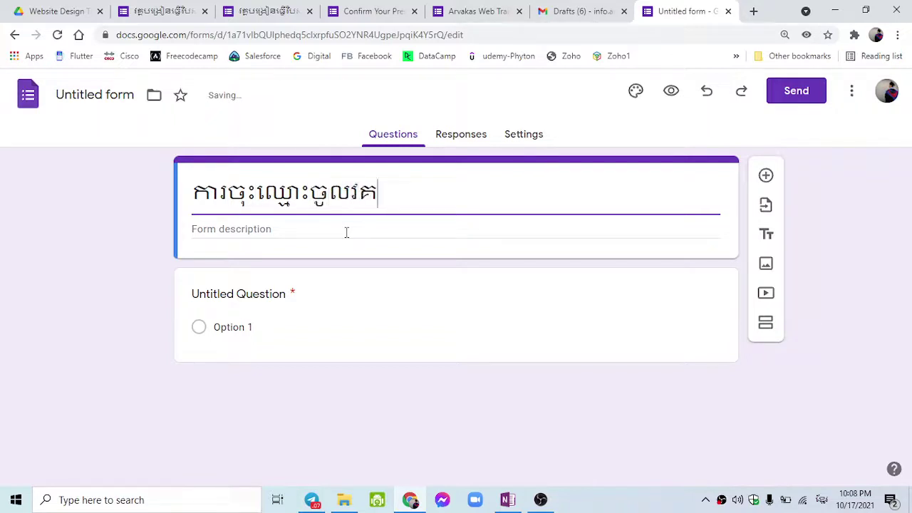
type("្គរៀនបង្កើត")
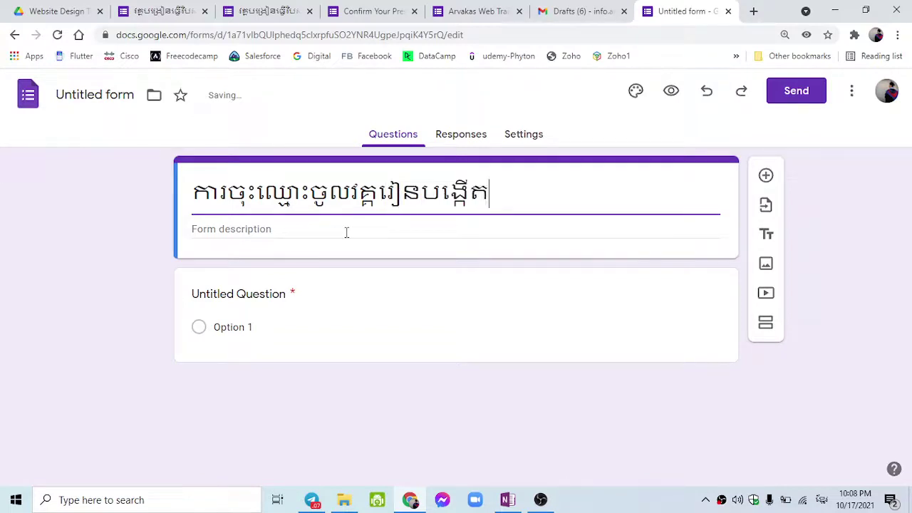
type("វ")
key("BackSpace")
type("វិបសាយ")
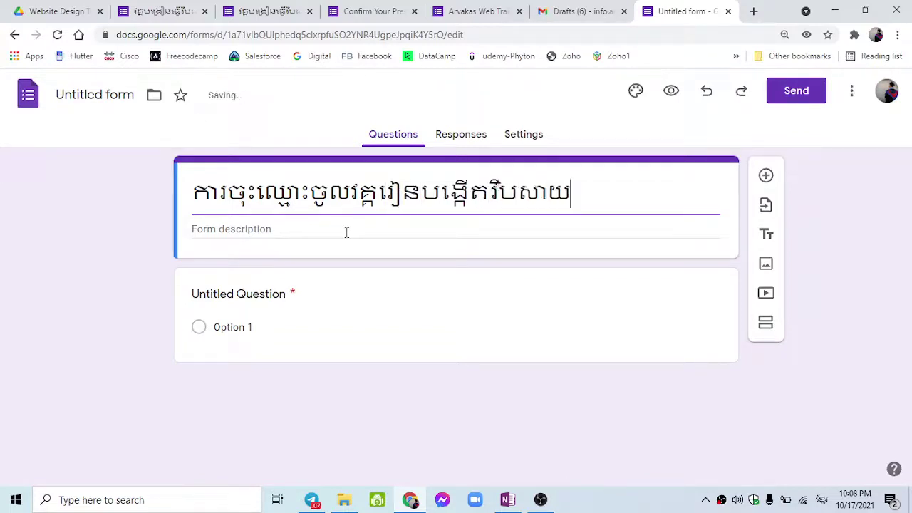
left_click(279, 246)
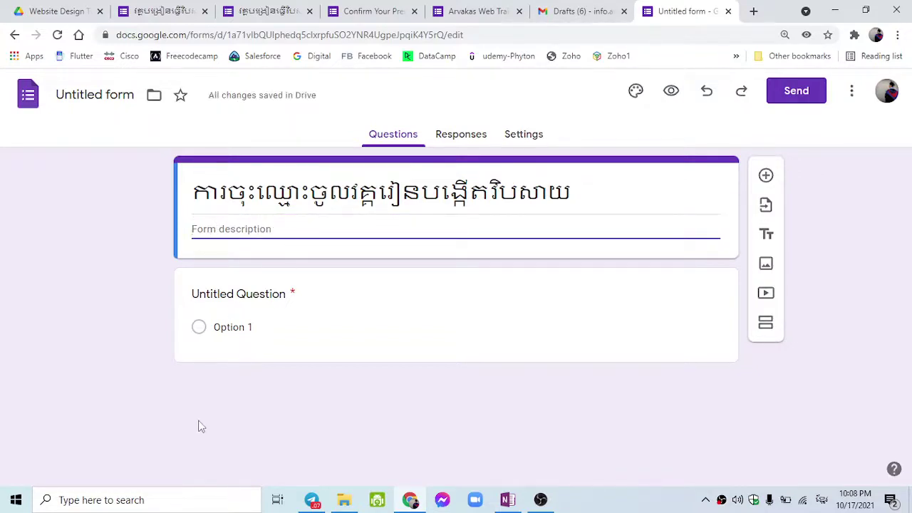
left_click(170, 12)
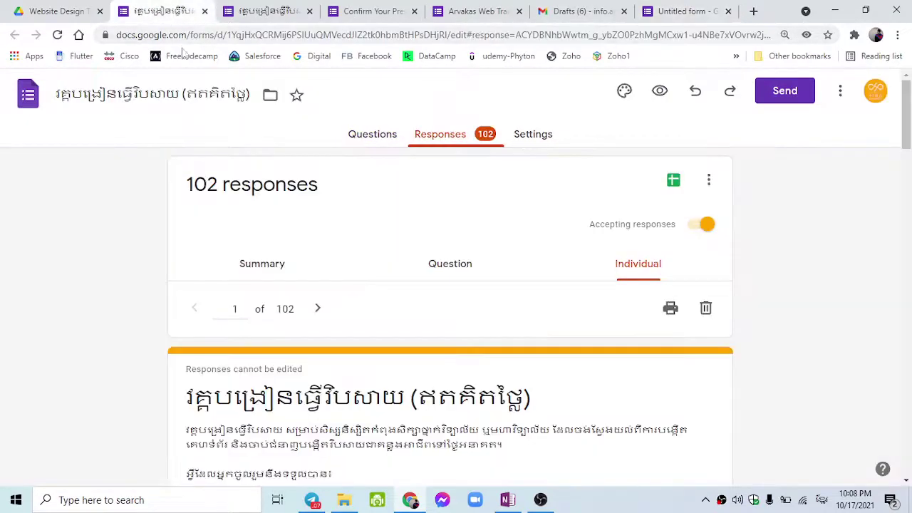
scroll(210, 239, "down", 4)
left_click_drag(188, 166, 411, 384)
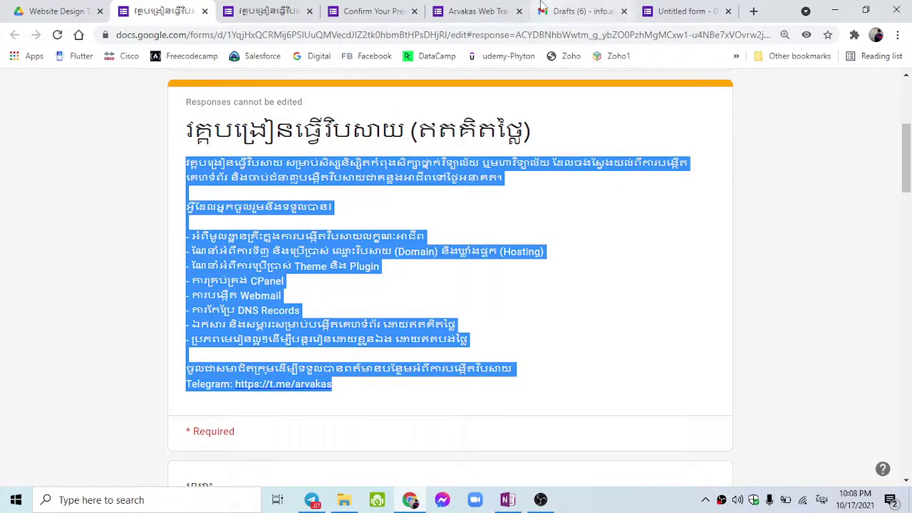
left_click(673, 11)
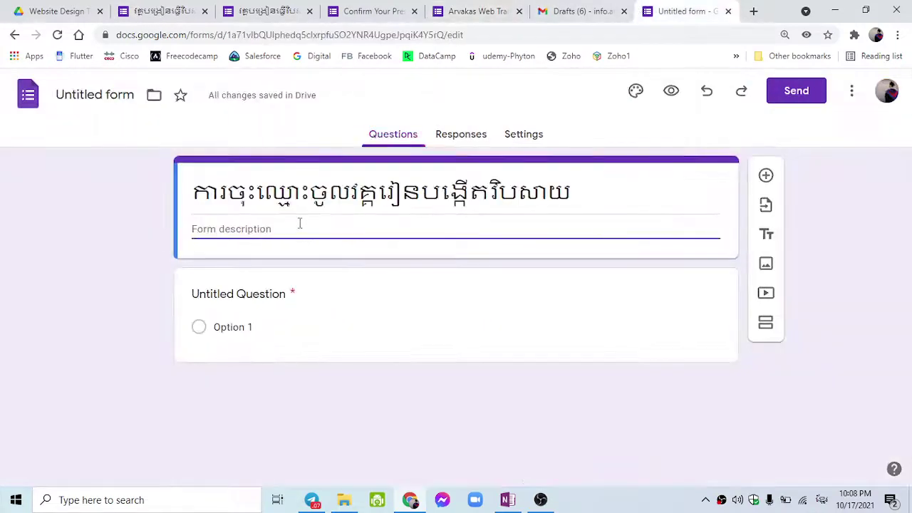
key("ctrl+v")
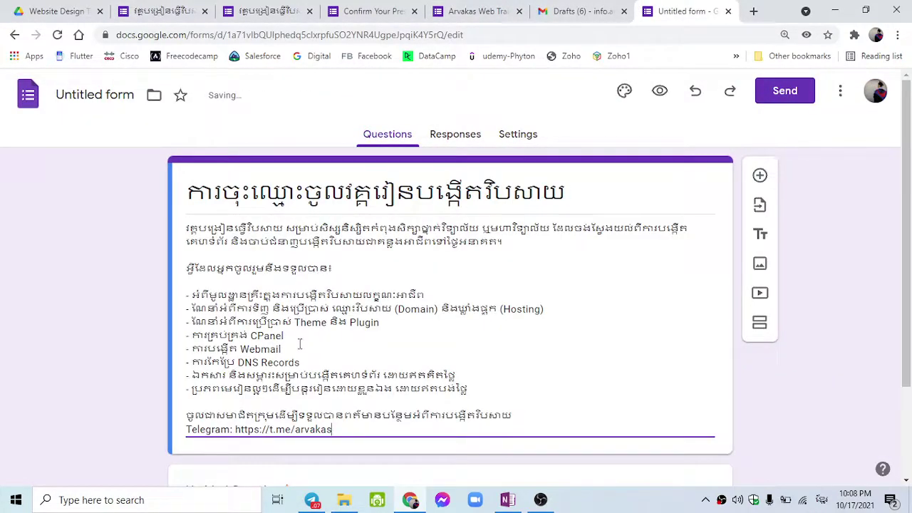
scroll(260, 363, "down", 1)
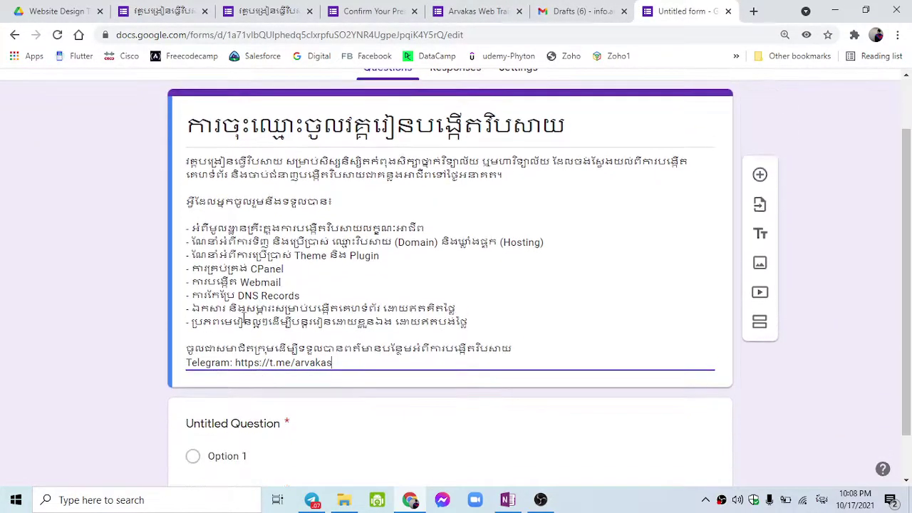
scroll(437, 202, "up", 1)
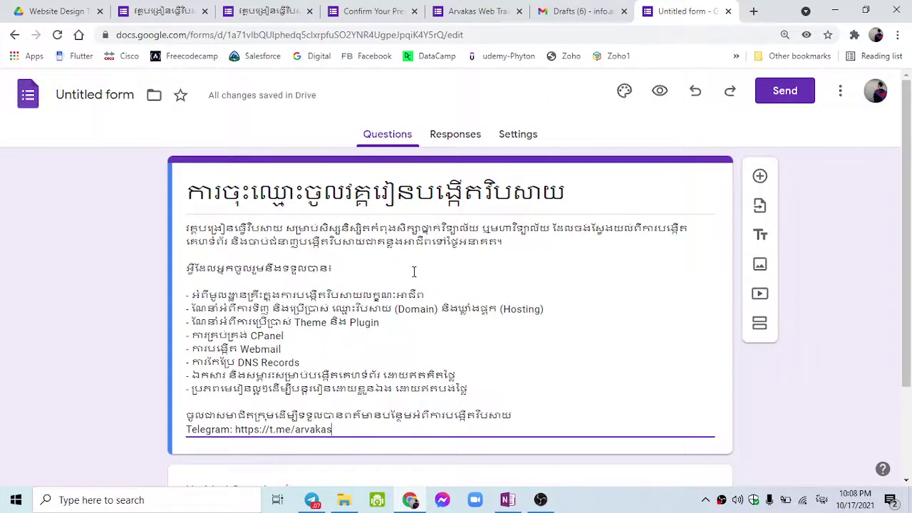
scroll(348, 327, "down", 2)
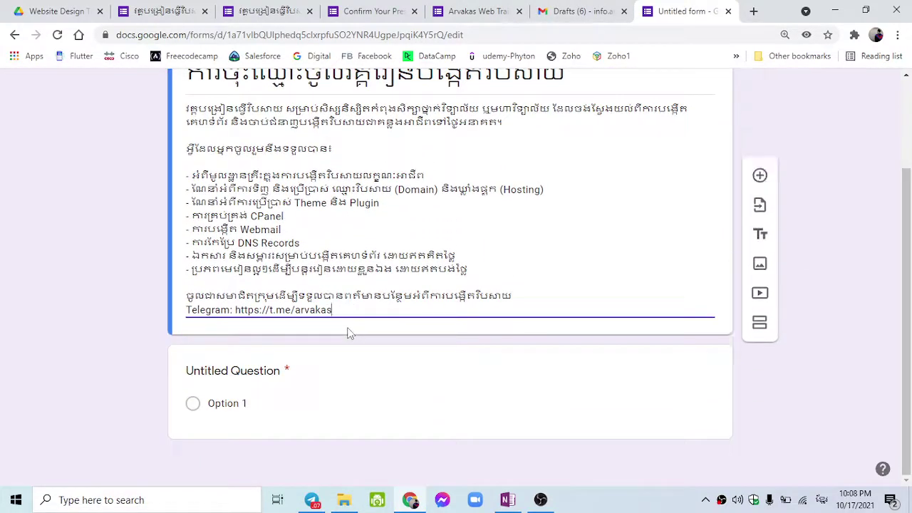
Leave the first question as Multiple choice and select its 'Untitled Question' placeholder title.
left_click(397, 398)
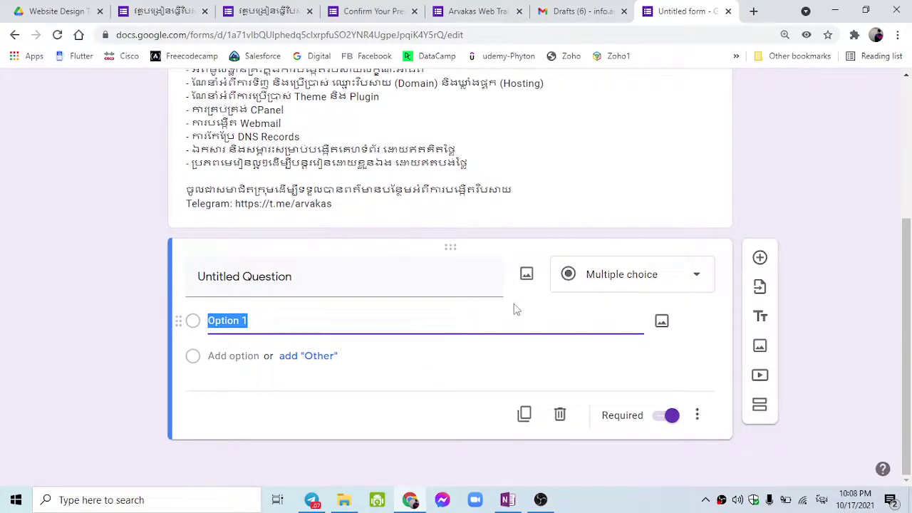
left_click(602, 285)
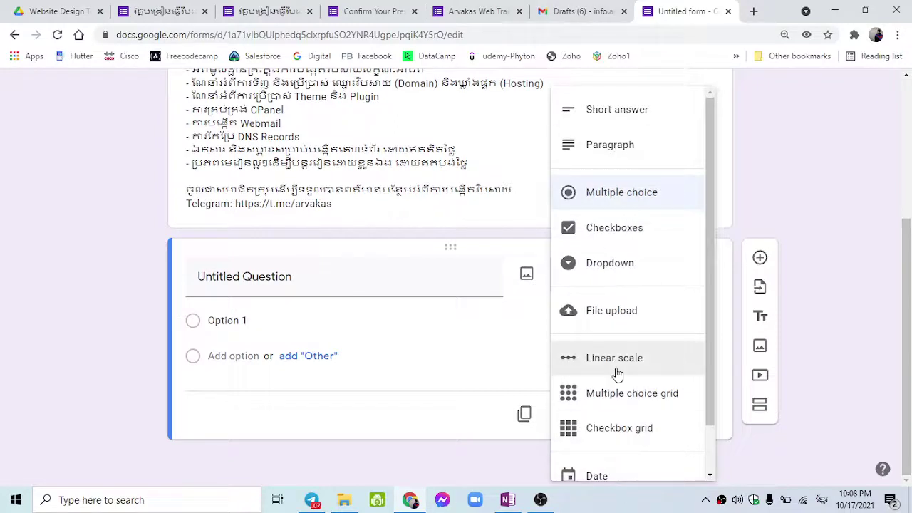
scroll(617, 373, "down", 2)
scroll(617, 372, "up", 4)
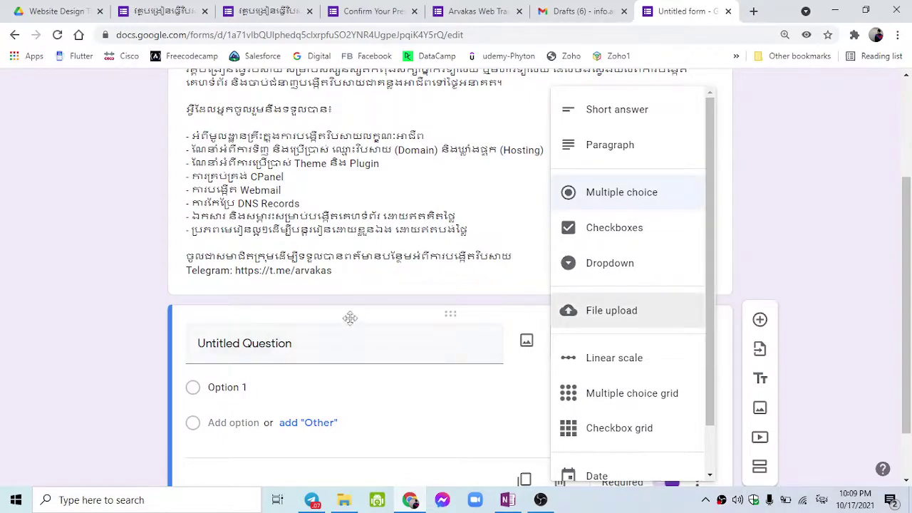
left_click(160, 280)
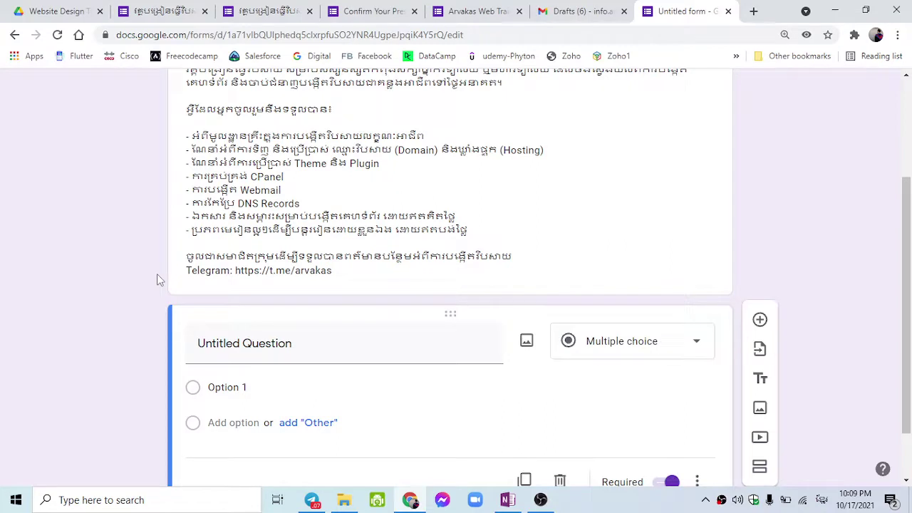
scroll(160, 279, "down", 1)
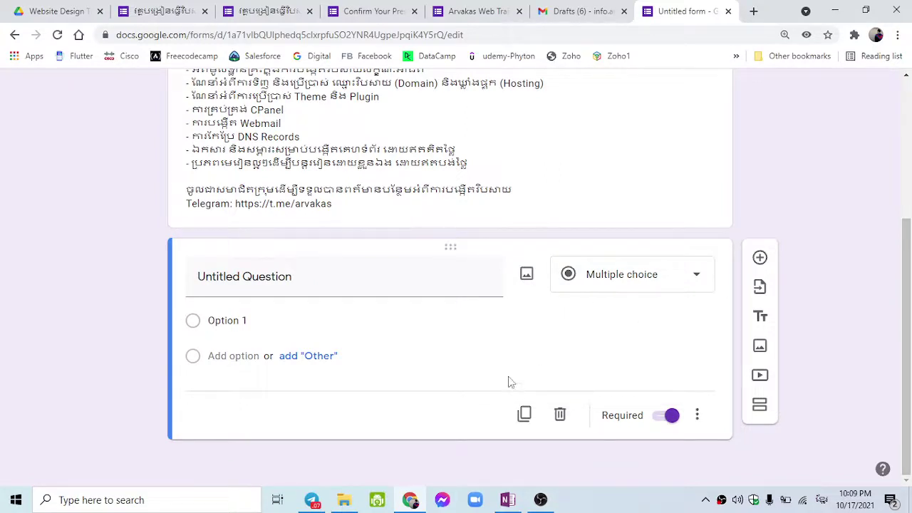
left_click(443, 286)
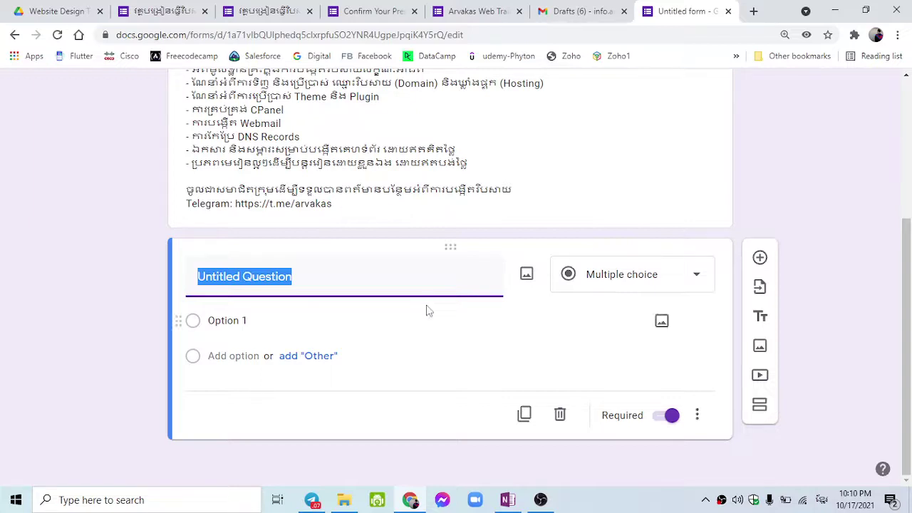
Title the first question ឈ្មោះ (Name) and set its type to Short answer.
type("ant")
key("BackSpace")
key("BackSpace")
key("BackSpace")
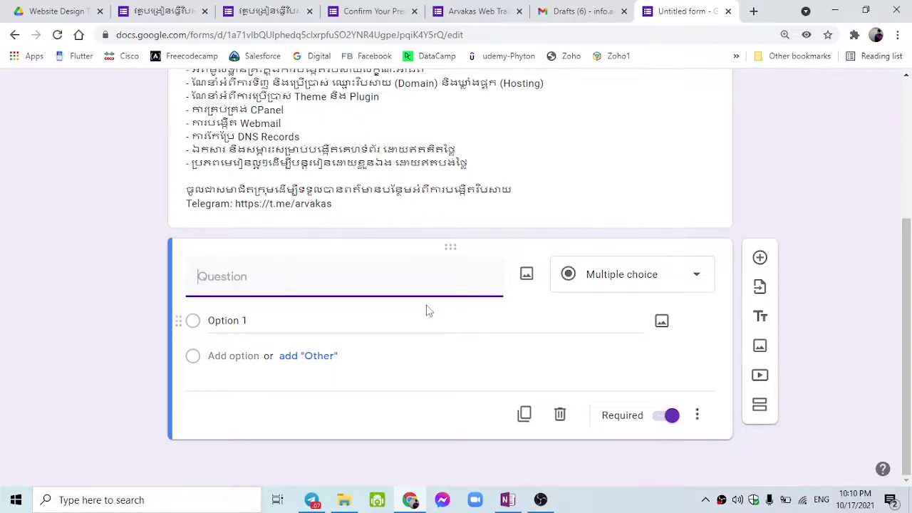
type("ឈ្មោះ")
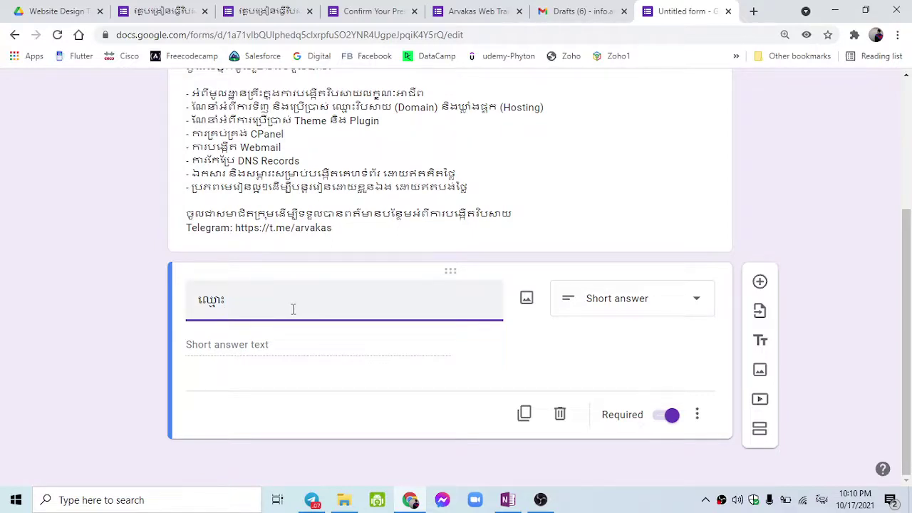
left_click(621, 299)
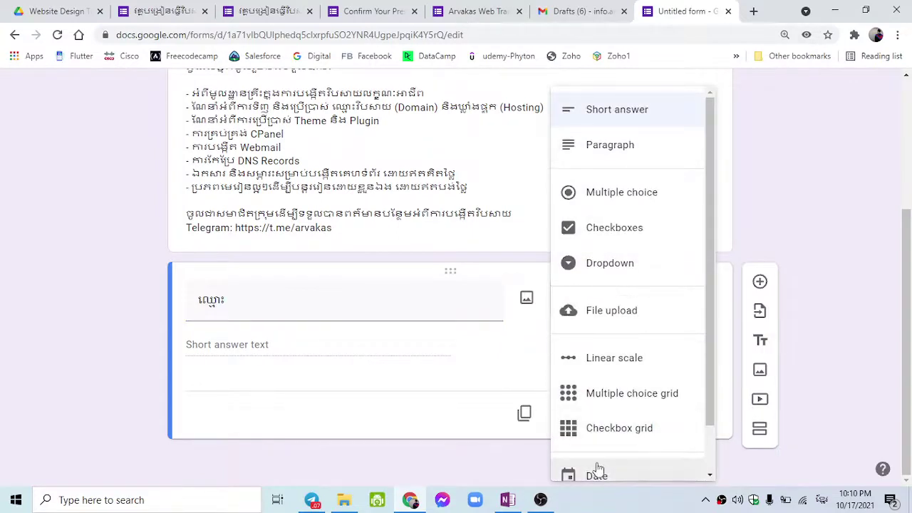
scroll(591, 466, "down", 1)
scroll(591, 342, "up", 1)
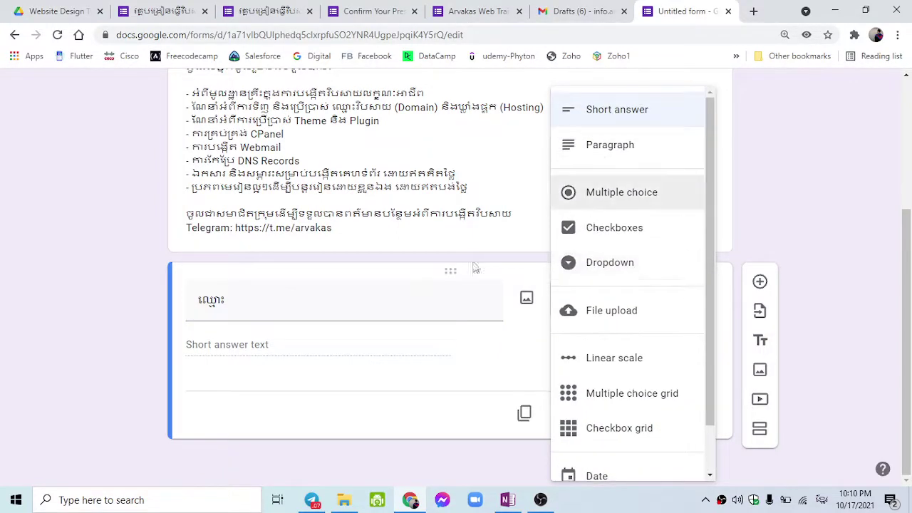
double_click(246, 308)
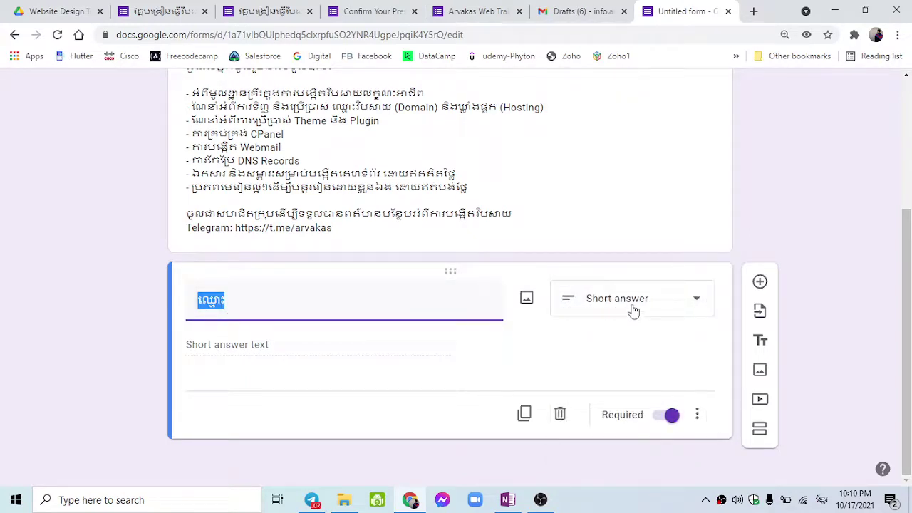
left_click(321, 296)
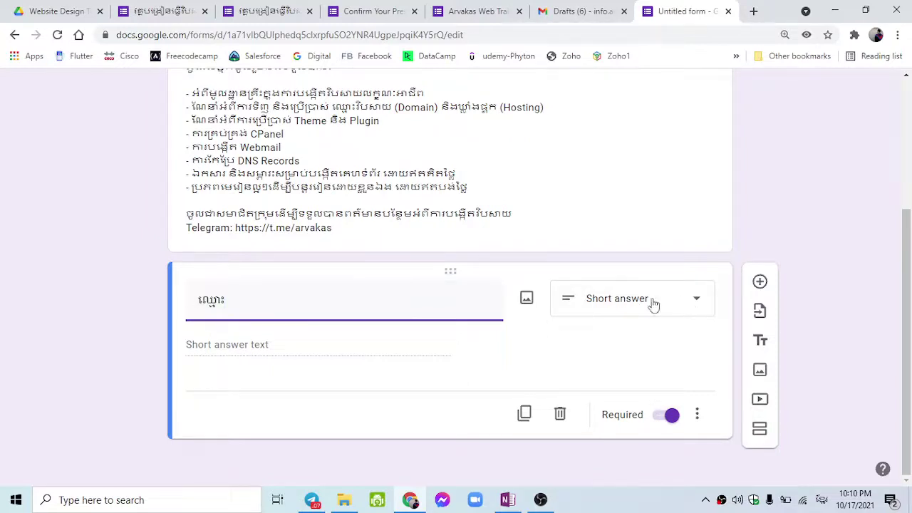
left_click(395, 353)
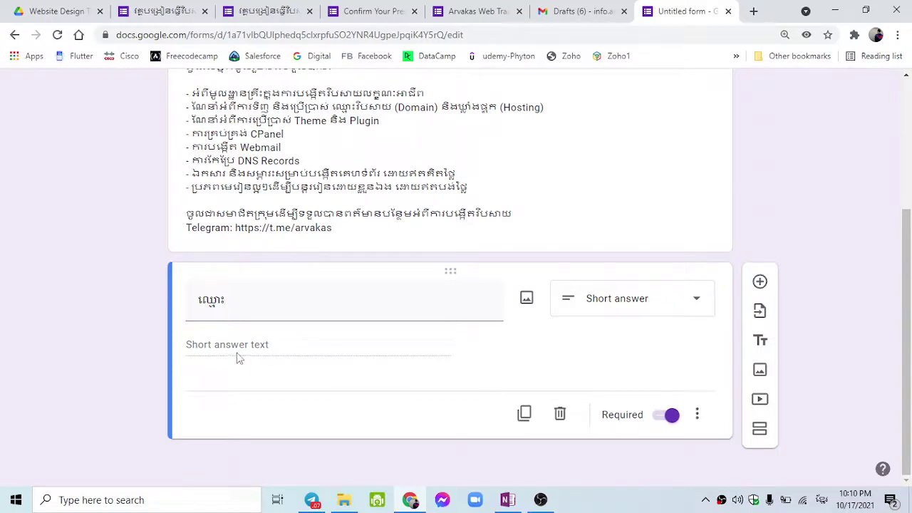
left_click(697, 414)
left_click(712, 459)
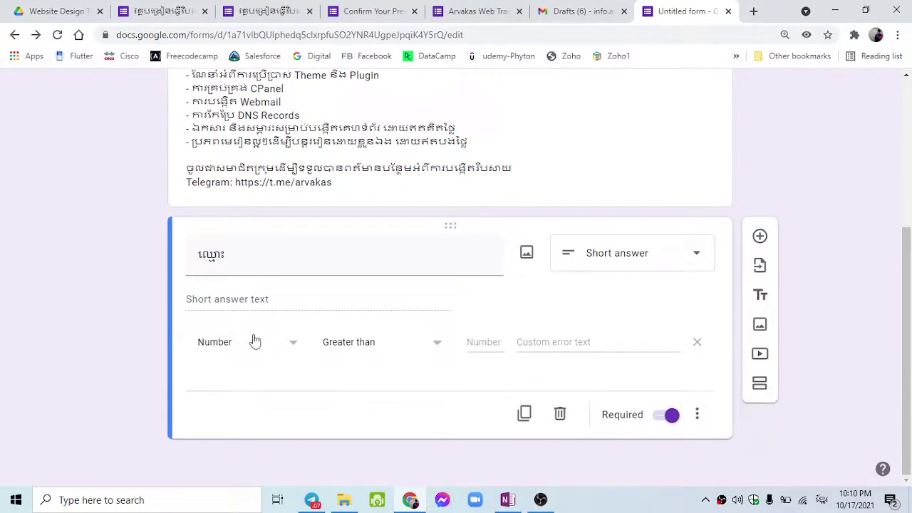
left_click(254, 342)
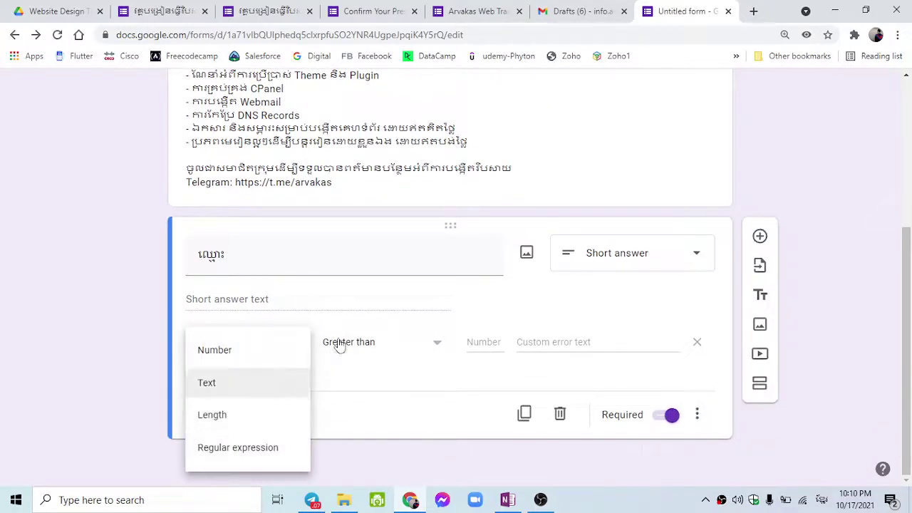
left_click(333, 342)
left_click(239, 371)
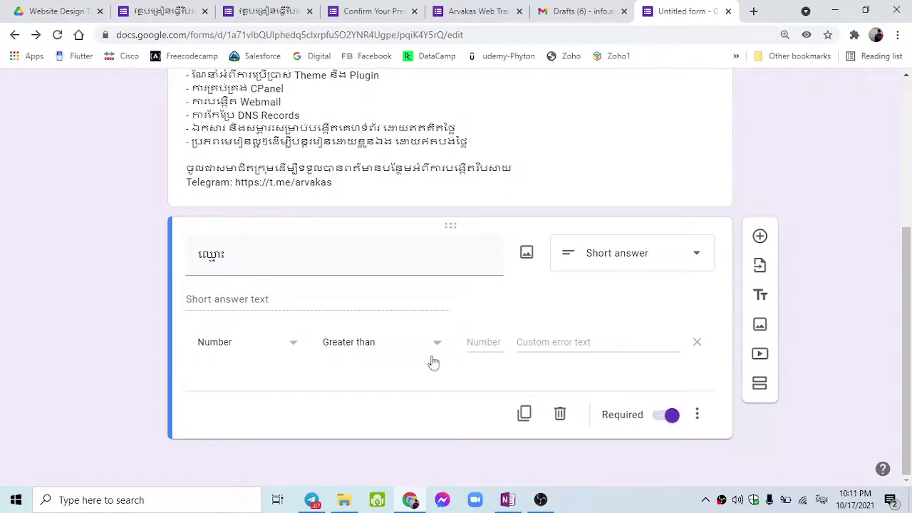
left_click(701, 415)
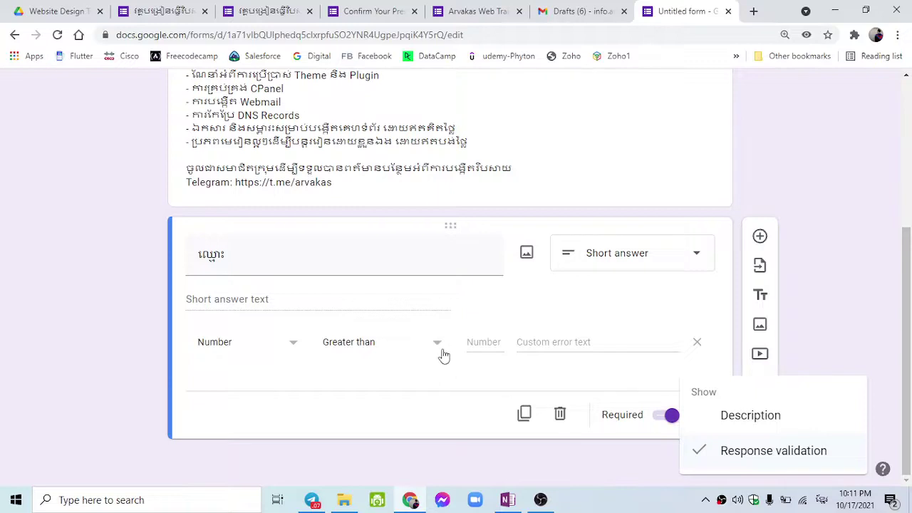
left_click(697, 341)
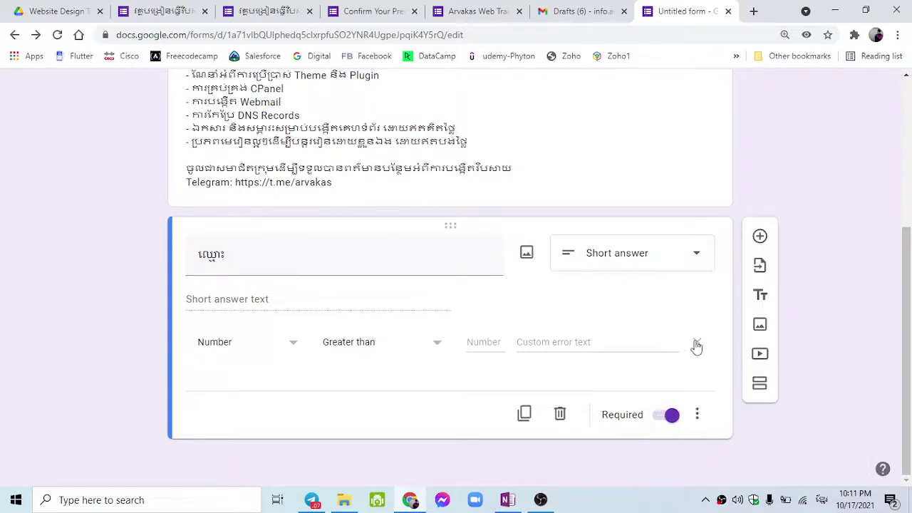
left_click(693, 344)
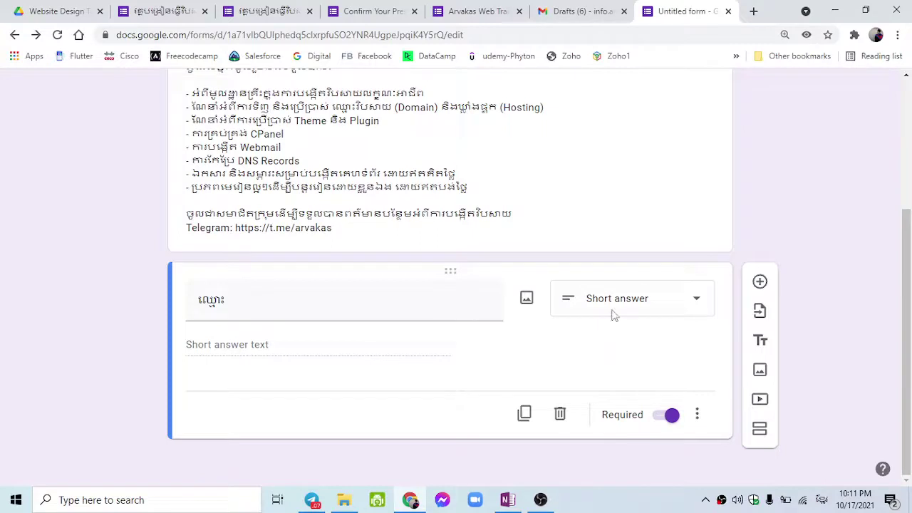
Add a second question below ឈ្មោះ titled អាយុ (Age).
left_click(758, 283)
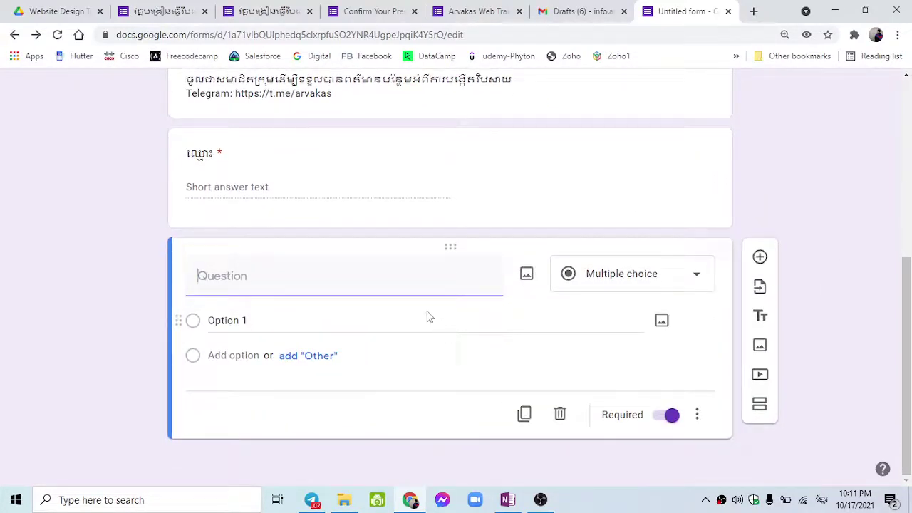
type("អាយុ")
left_click(815, 230)
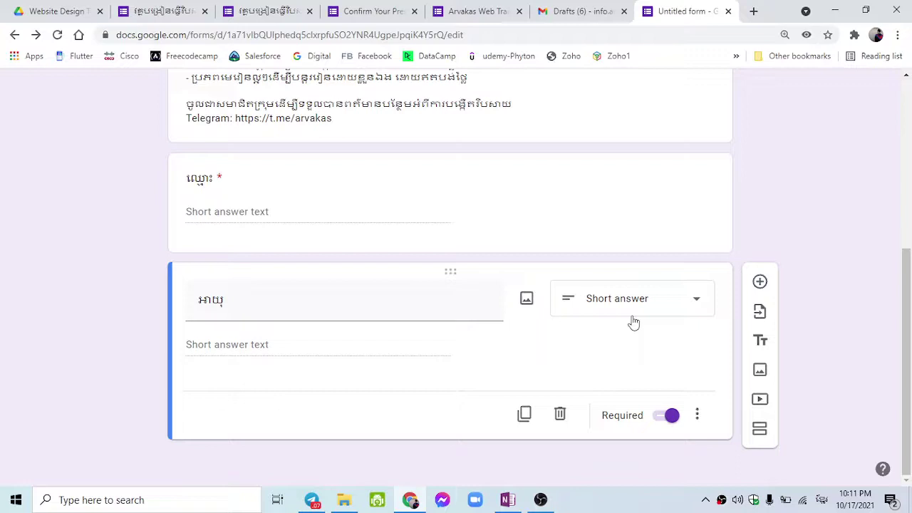
left_click(632, 322)
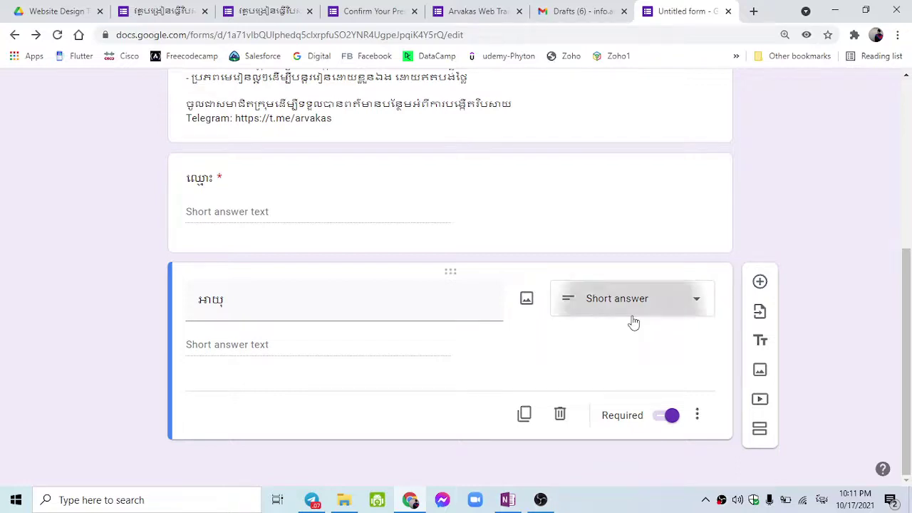
left_click(511, 342)
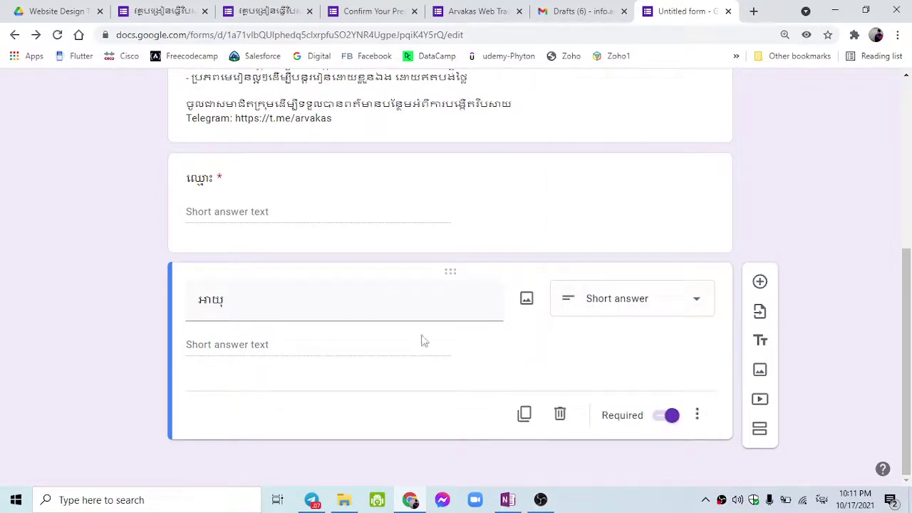
Make the អាយុ question a Dropdown with Option 1 as its only choice.
left_click(589, 317)
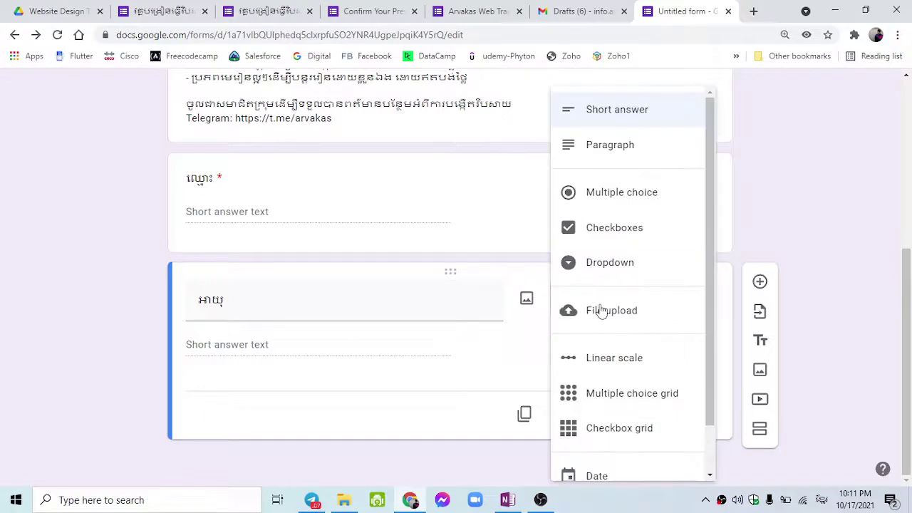
left_click(611, 246)
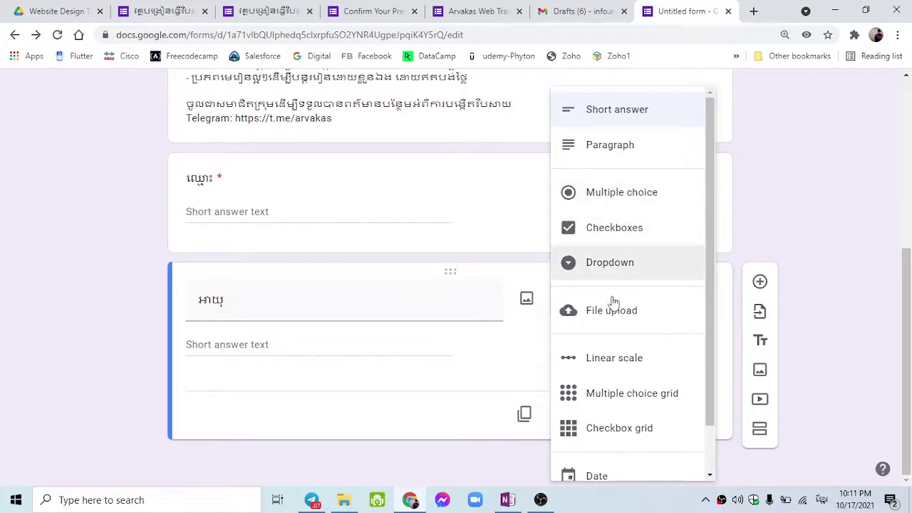
left_click(623, 264)
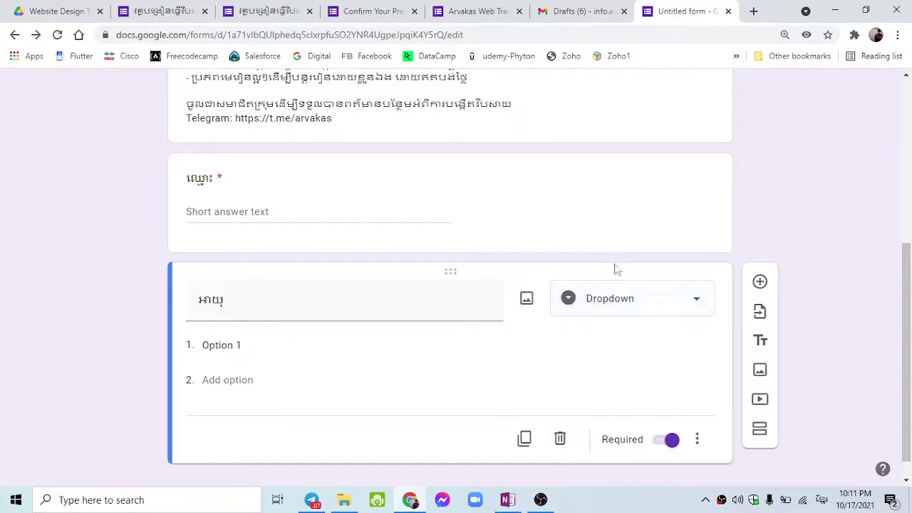
left_click(277, 348)
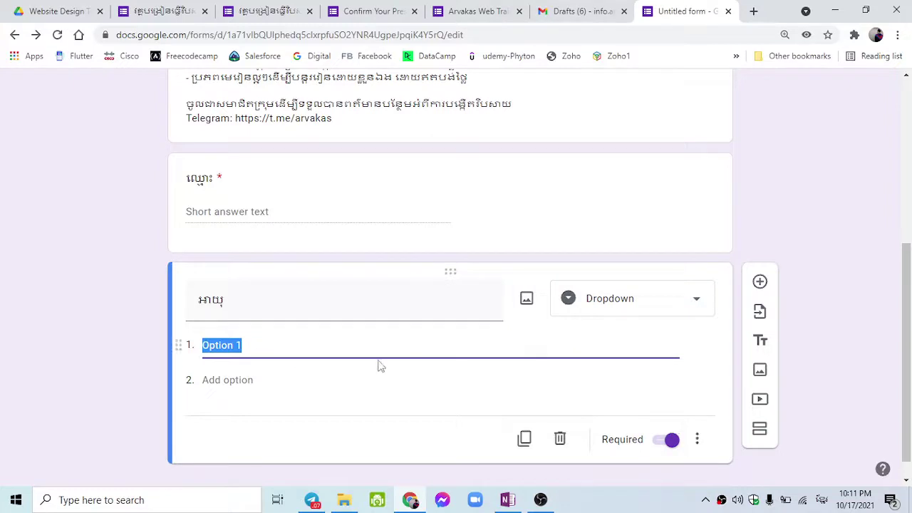
left_click(703, 447)
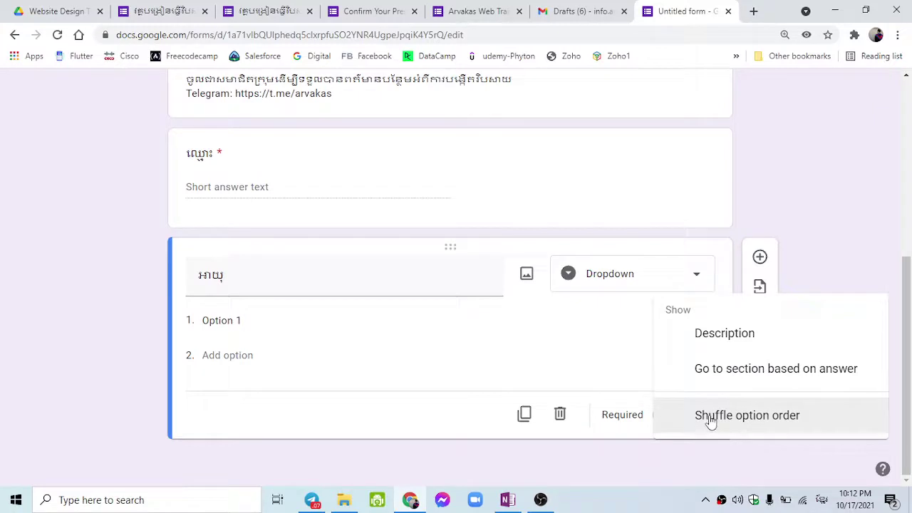
left_click(605, 346)
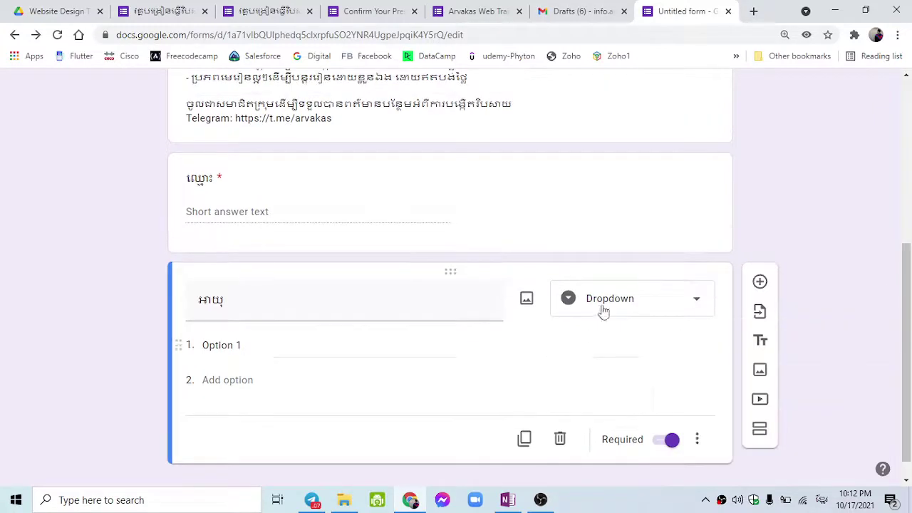
left_click(608, 297)
Switch អាយុ back to Short answer and enable Number response validation.
left_click(610, 126)
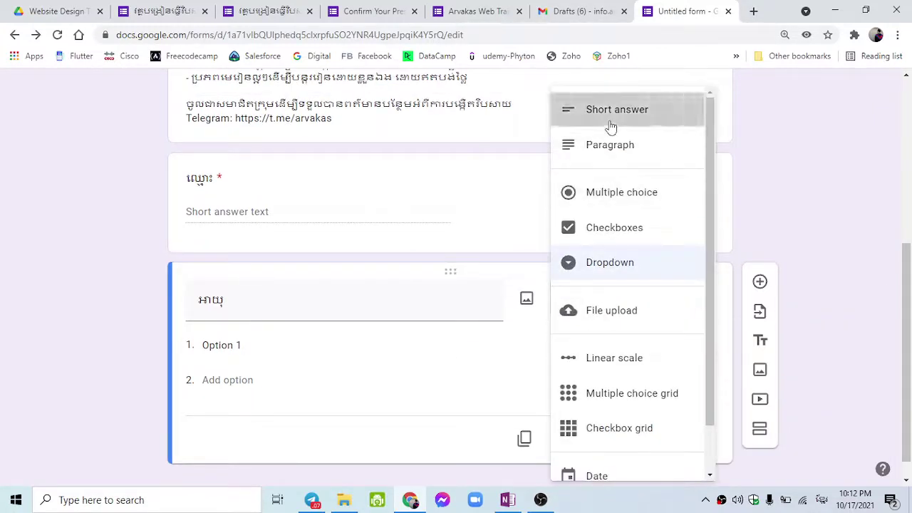
left_click(696, 414)
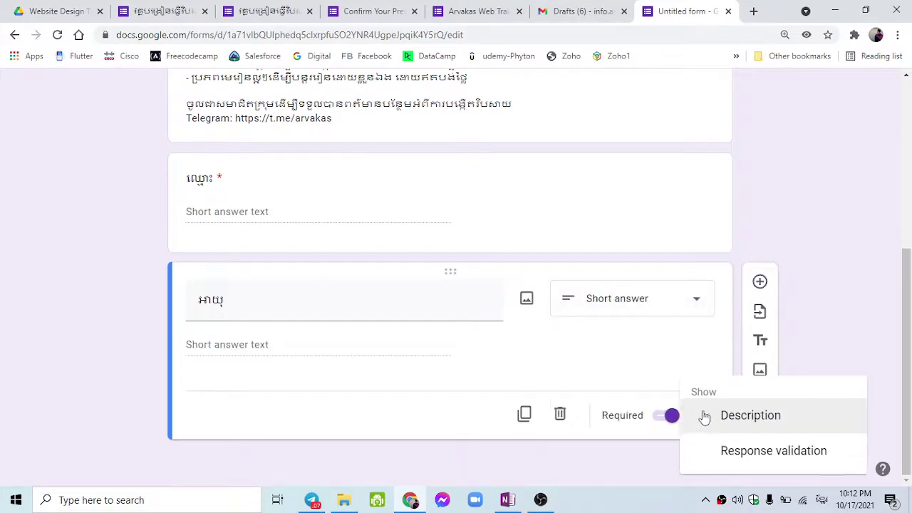
left_click(724, 451)
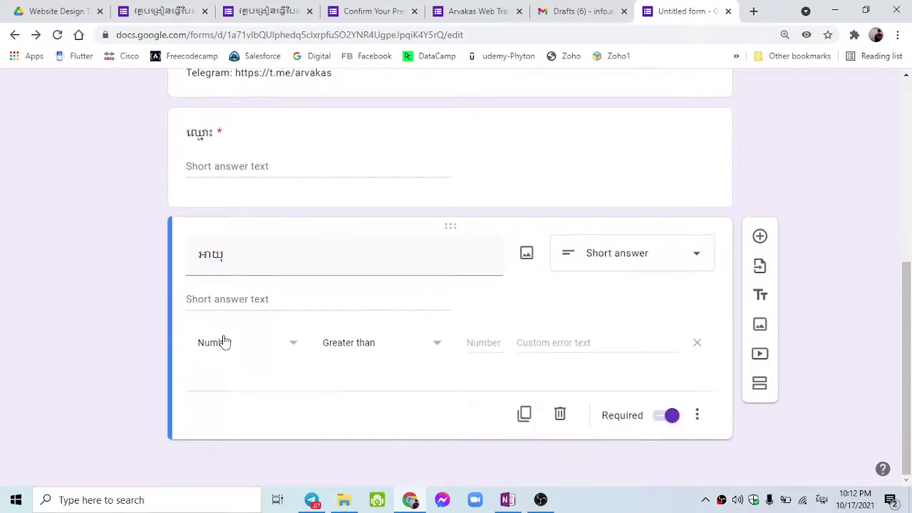
left_click(226, 345)
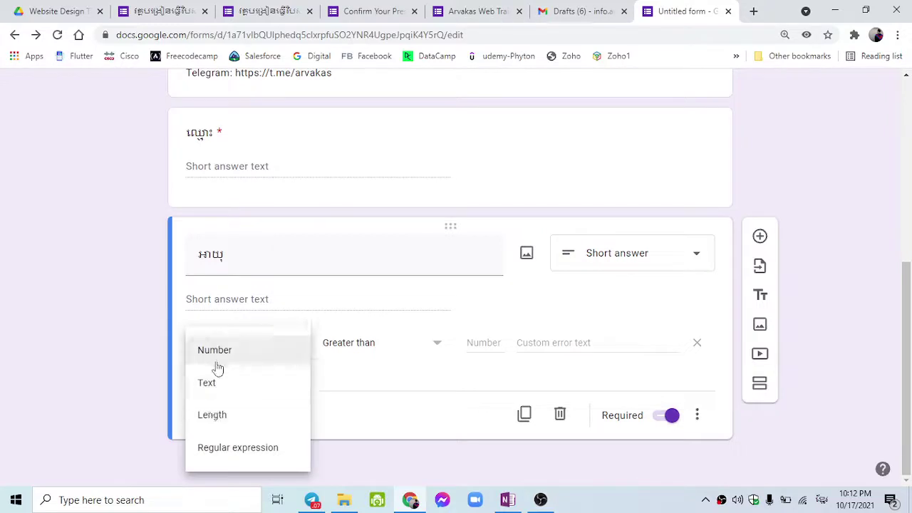
left_click(216, 354)
left_click(214, 356)
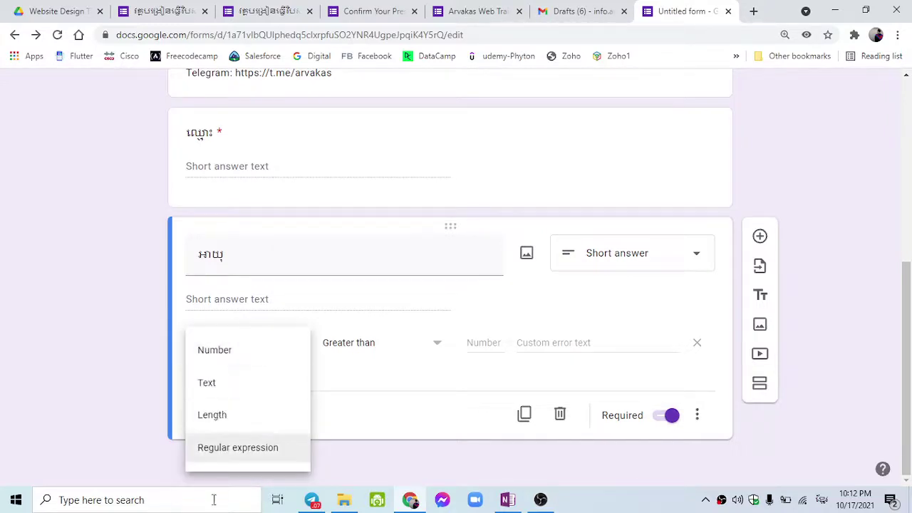
left_click(366, 345)
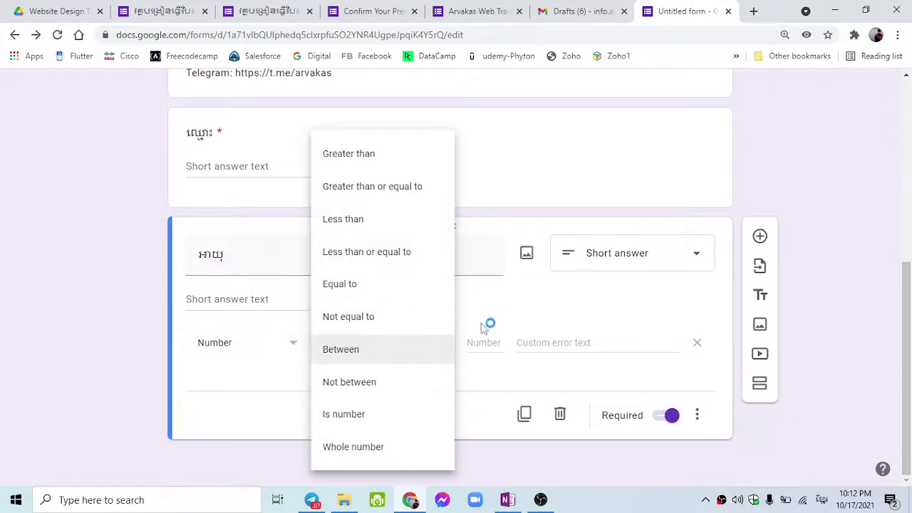
Keep Greater than as the age validation condition, leaving the limit value blank.
left_click(470, 329)
left_click(395, 348)
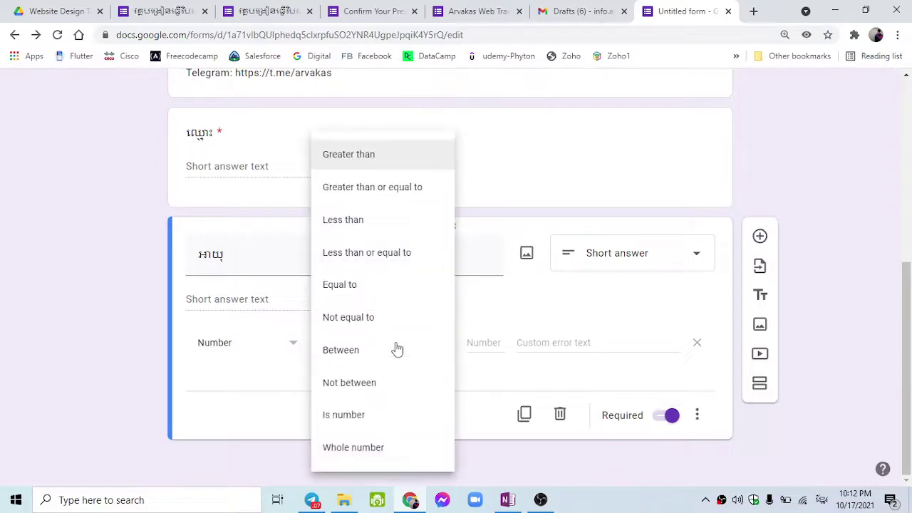
left_click(483, 291)
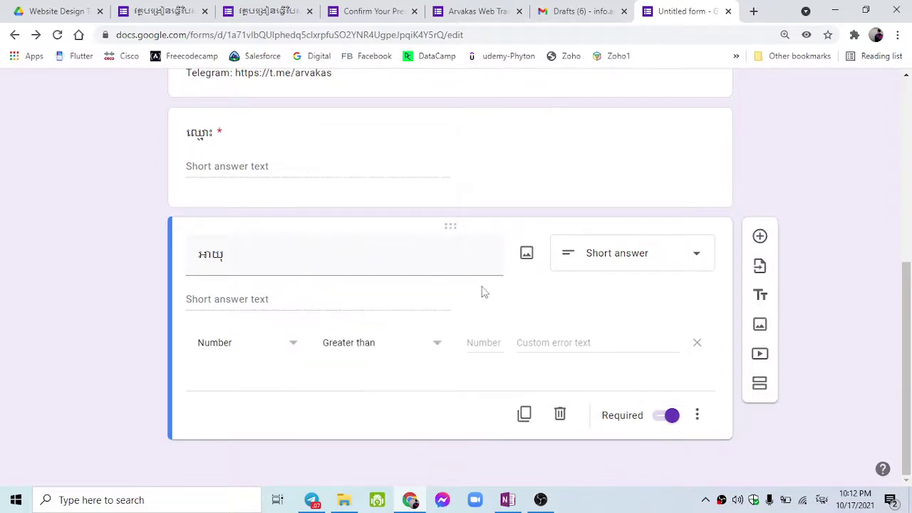
left_click(485, 340)
left_click(431, 354)
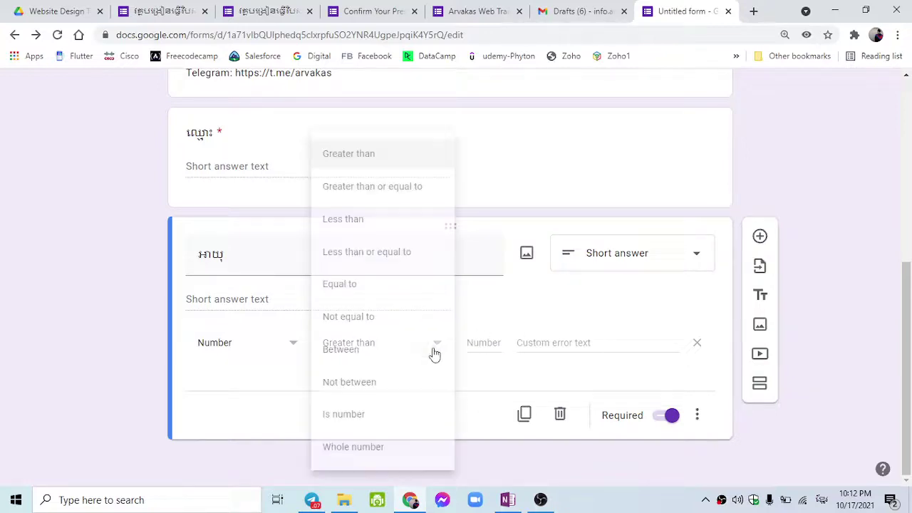
left_click(518, 332)
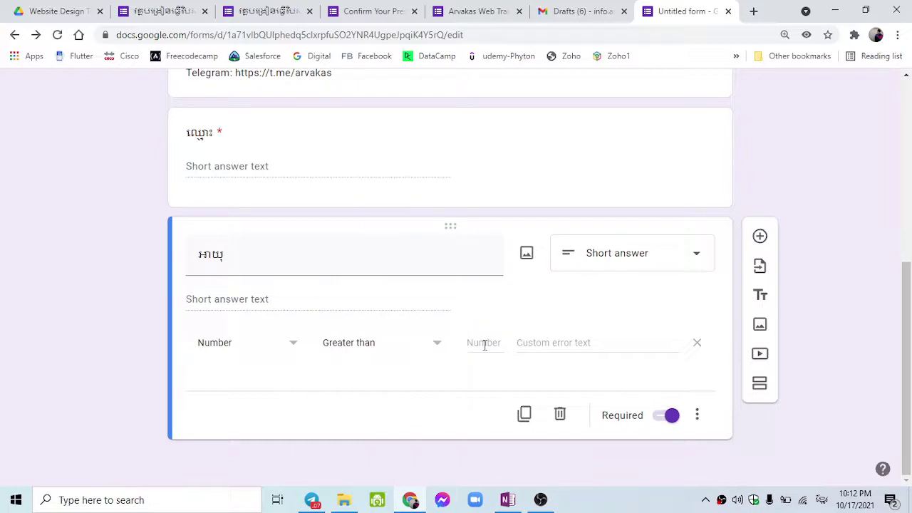
left_click(487, 343)
left_click(437, 346)
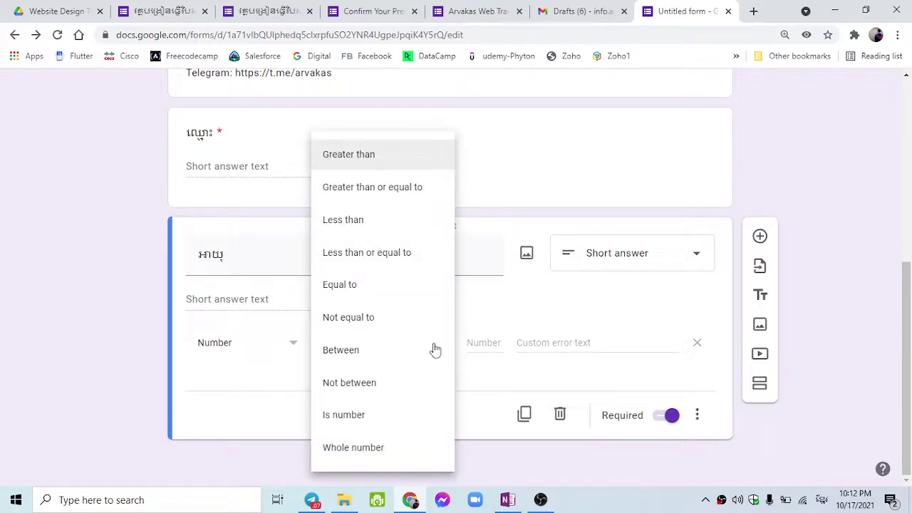
scroll(435, 350, "up", 1)
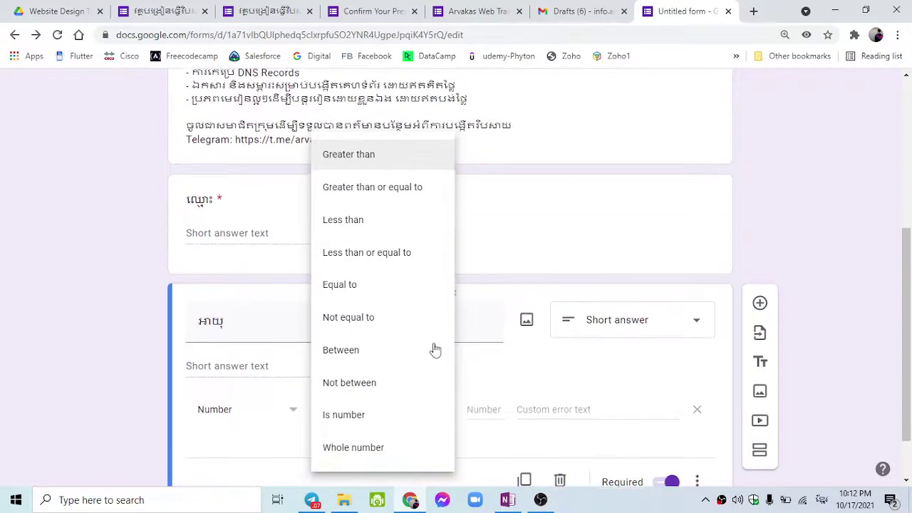
scroll(435, 350, "down", 1)
left_click(491, 347)
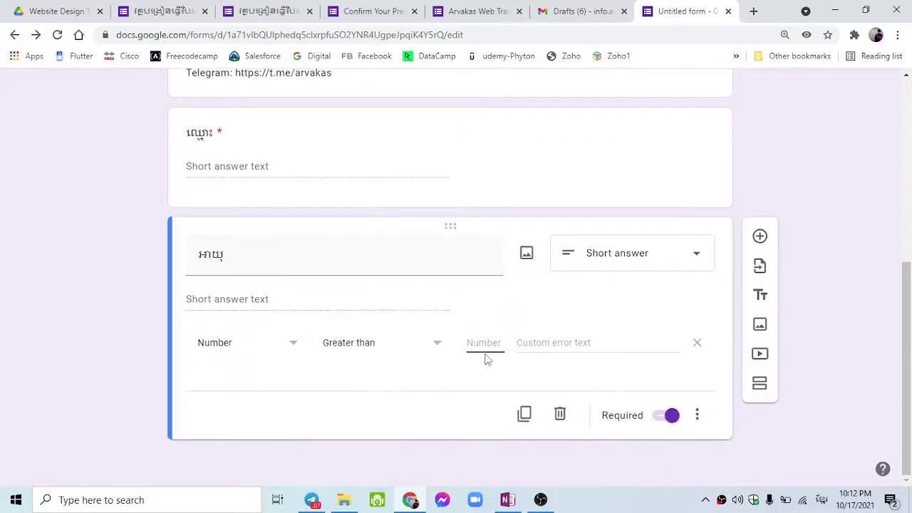
Enter 2003 as the age validation number, replacing the mistyped Khmer digits.
left_click(535, 343)
left_click(499, 343)
type("១៨")
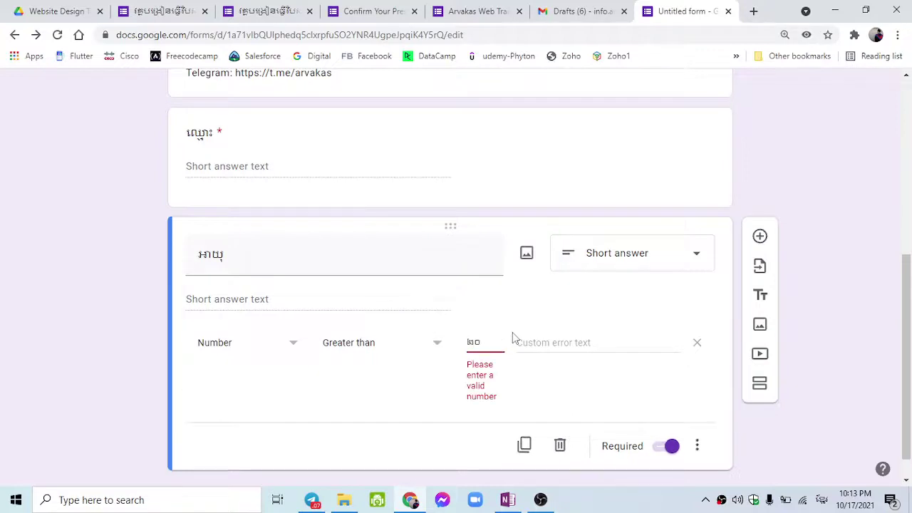
key("BackSpace")
key("alt+shift")
key("BackSpace")
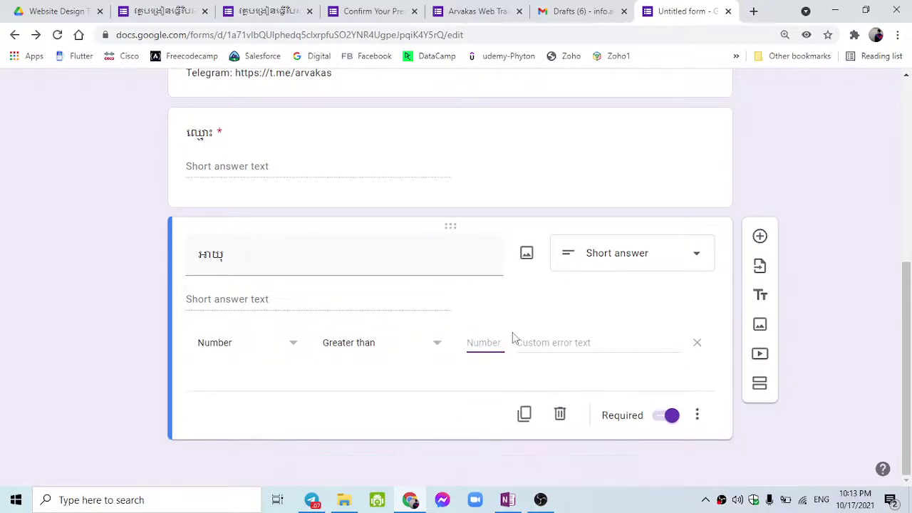
type("2003")
left_click(396, 376)
Review the comparison conditions and retype the last digit of the limit.
left_click(433, 349)
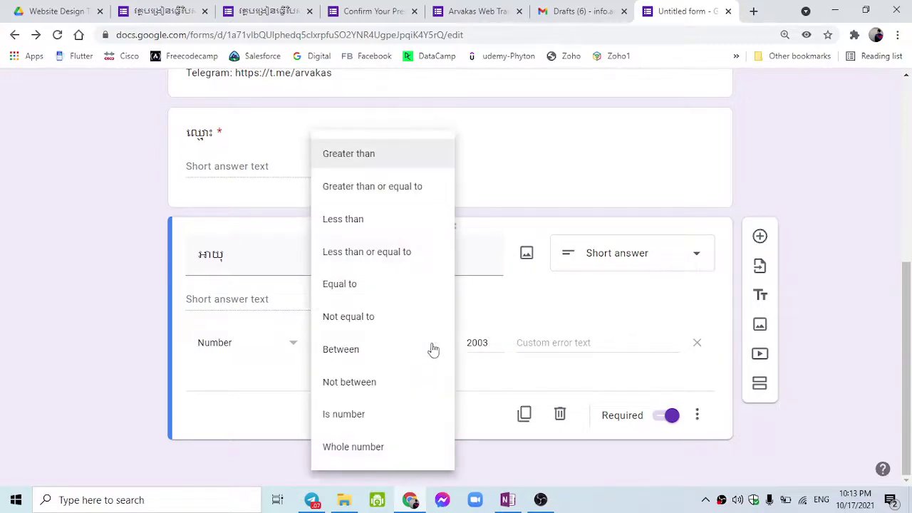
left_click(486, 302)
left_click(435, 342)
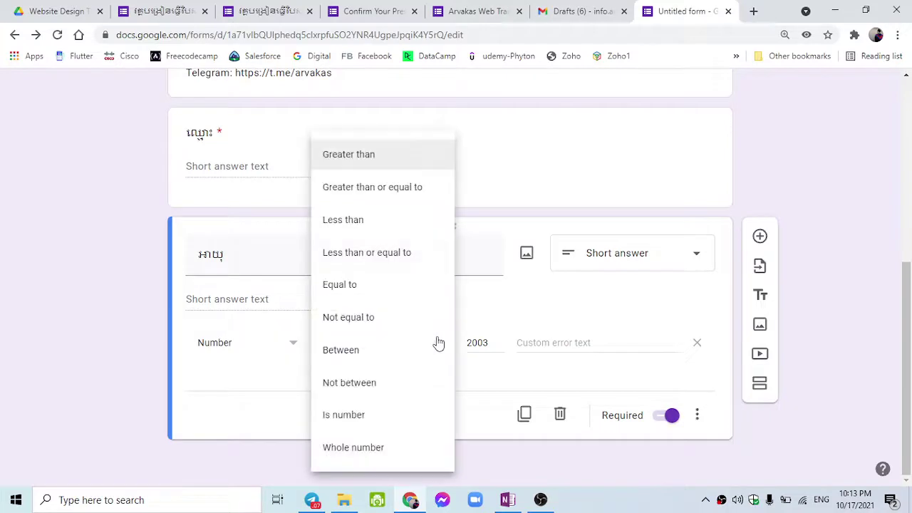
left_click(489, 343)
key("BackSpace")
type("2")
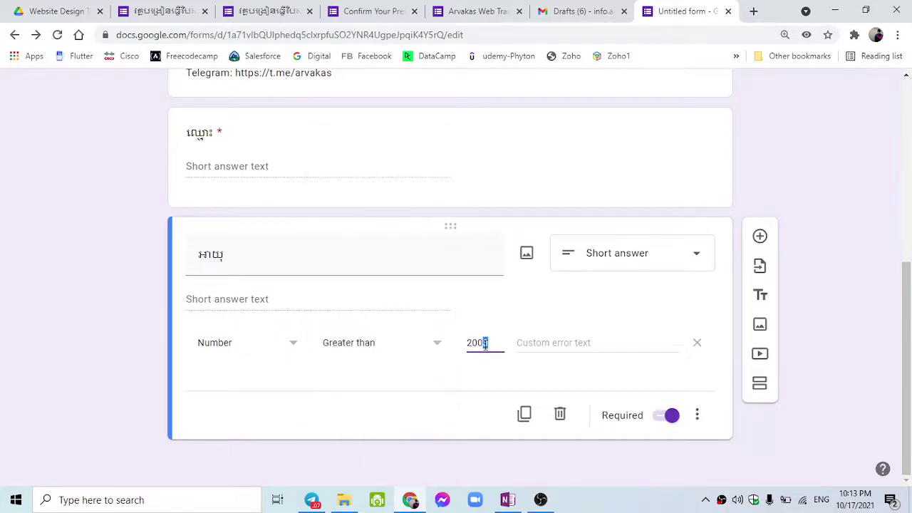
left_click(381, 368)
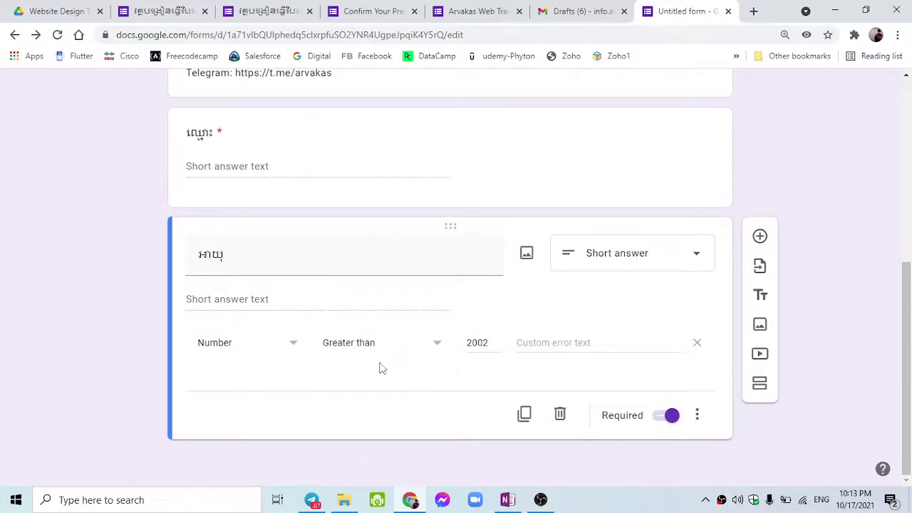
Set the condition to Greater than or equal to and re-enter 2003.
left_click(440, 354)
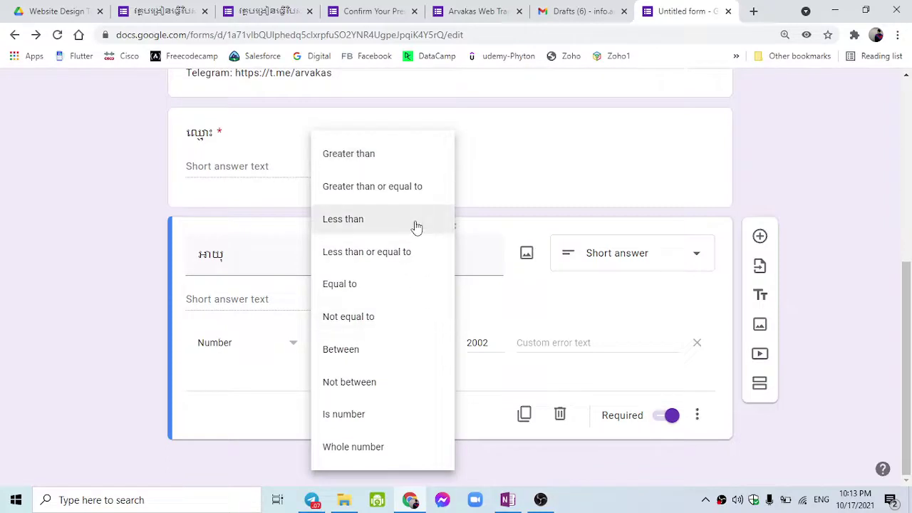
left_click(416, 198)
left_click(470, 341)
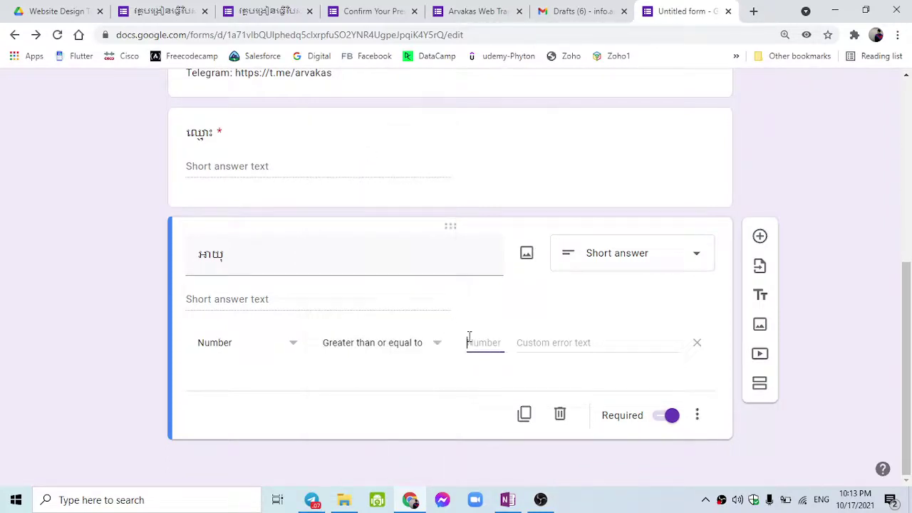
type("2003")
Add a Khmer custom error text allowing only those born from 2003.
left_click(567, 341)
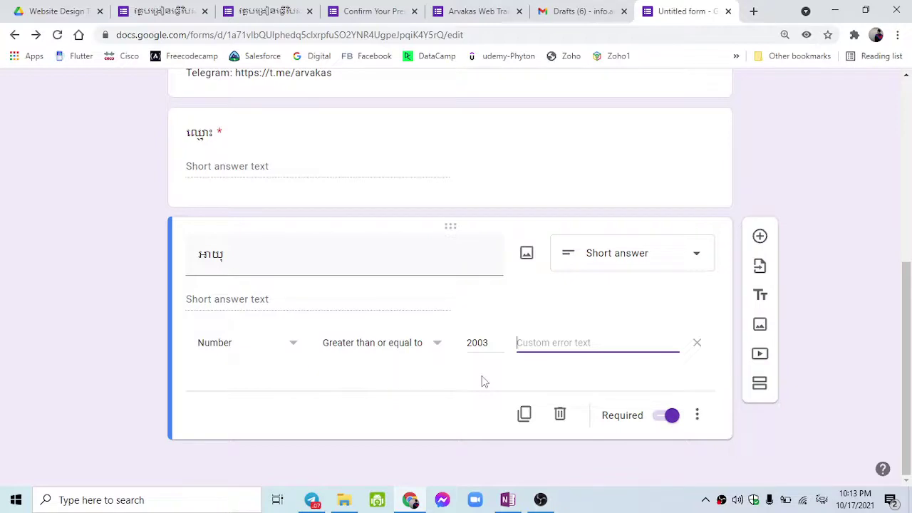
type("សម្រាប់អ្នកកើ")
type("តើ")
type("ត")
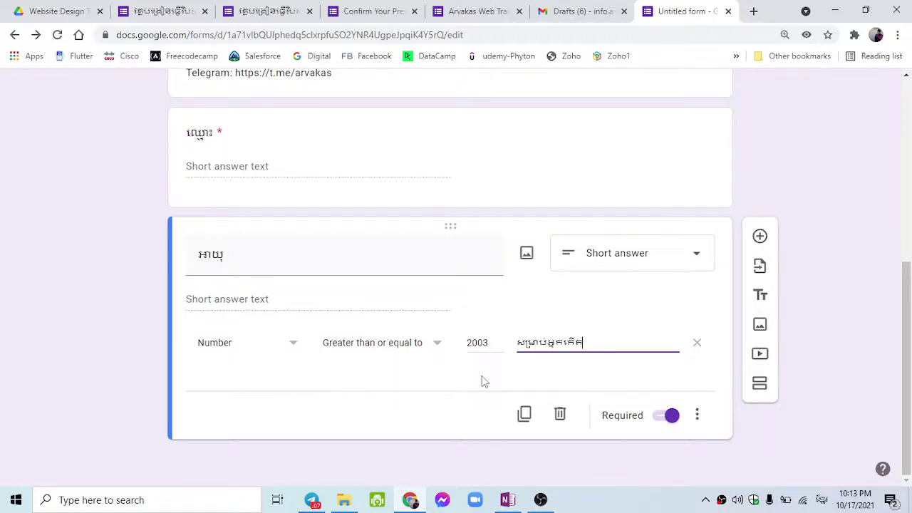
type("ច")
type("ាប")
type("់ពី")
type("ន")
type("្នាំ២០")
type("០៣")
type("តែប")
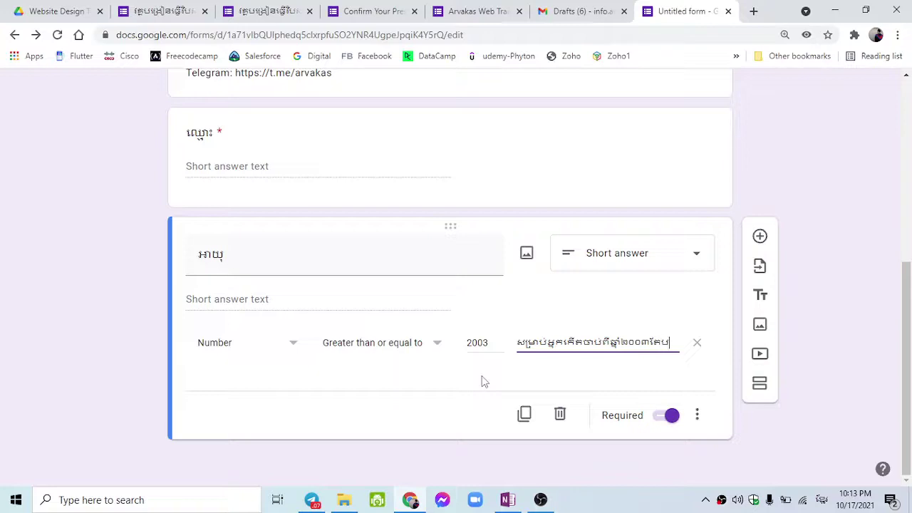
type("៉ុណ")
type("ោះ")
left_click(479, 381)
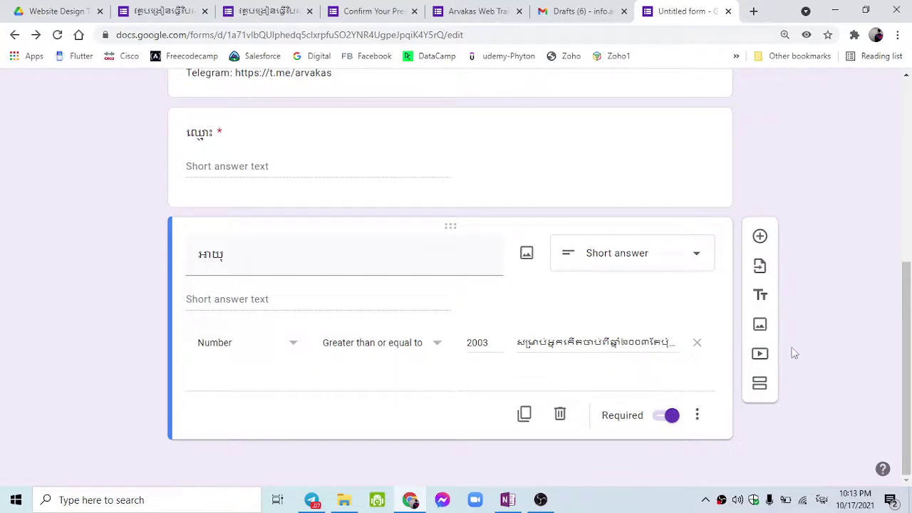
Insert an untitled multiple-choice question under អាយុ and select its Option 1.
left_click(696, 412)
left_click(631, 396)
left_click(758, 237)
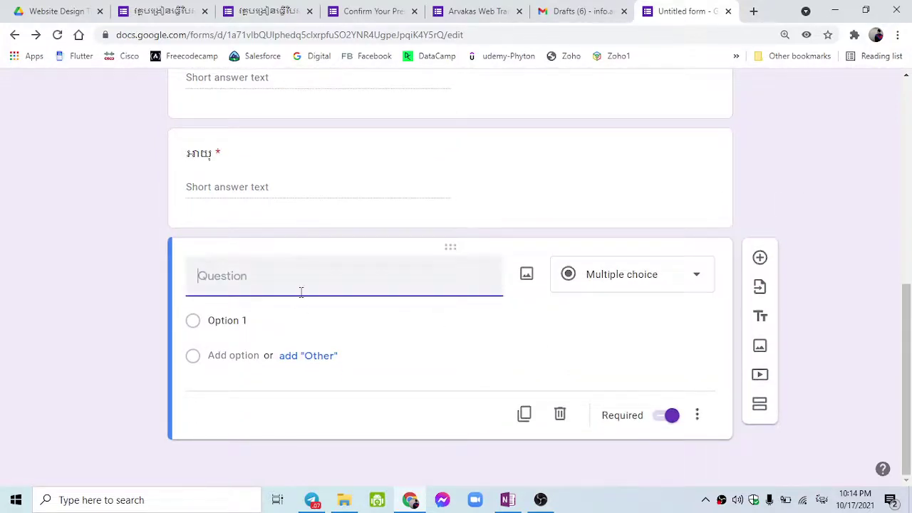
left_click(292, 320)
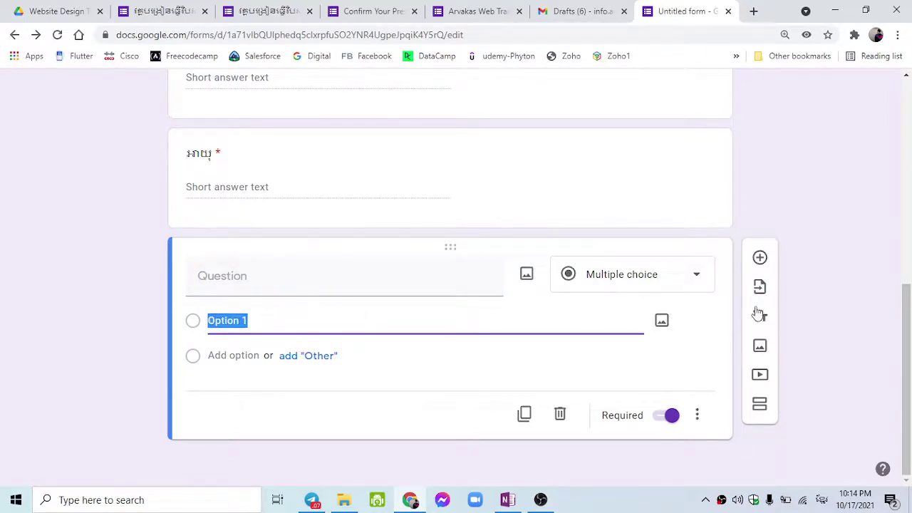
Select the Khmer phone-number label លេខទូរសព្ទ in the older registration form.
left_click(187, 6)
scroll(263, 200, "down", 6)
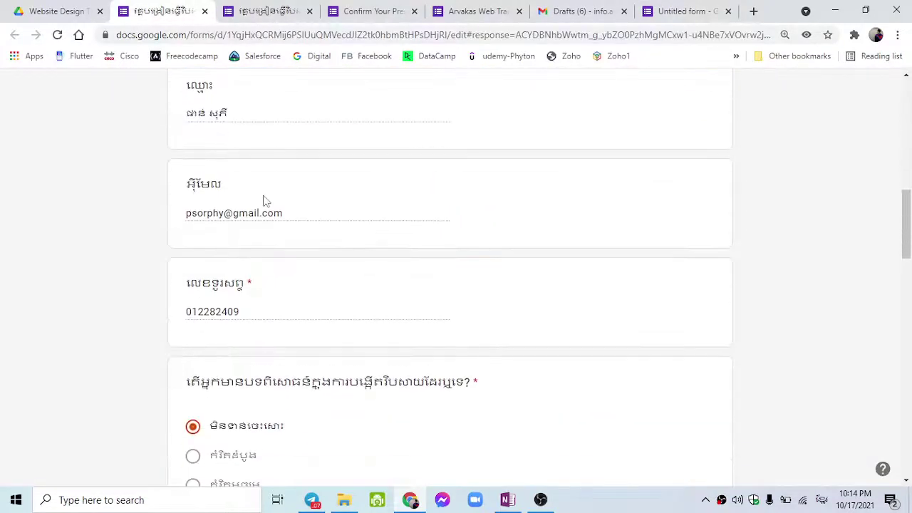
scroll(289, 285, "down", 1)
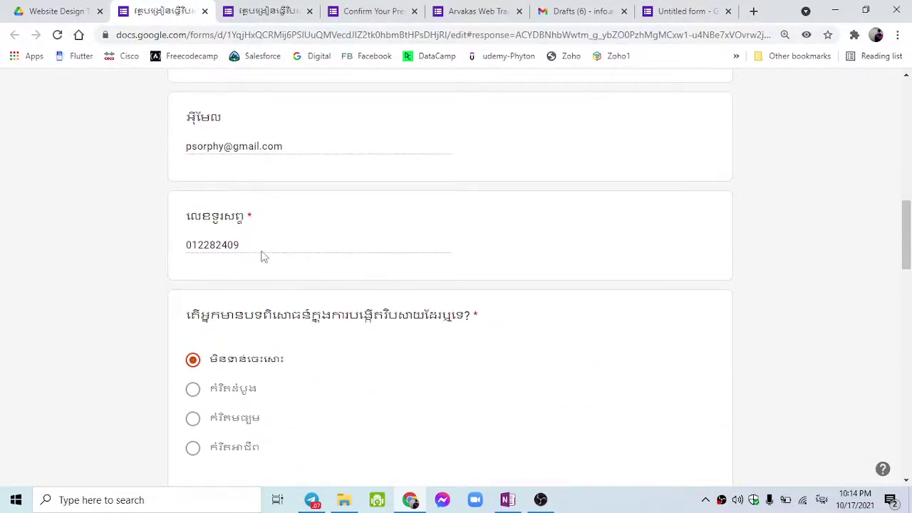
double_click(225, 245)
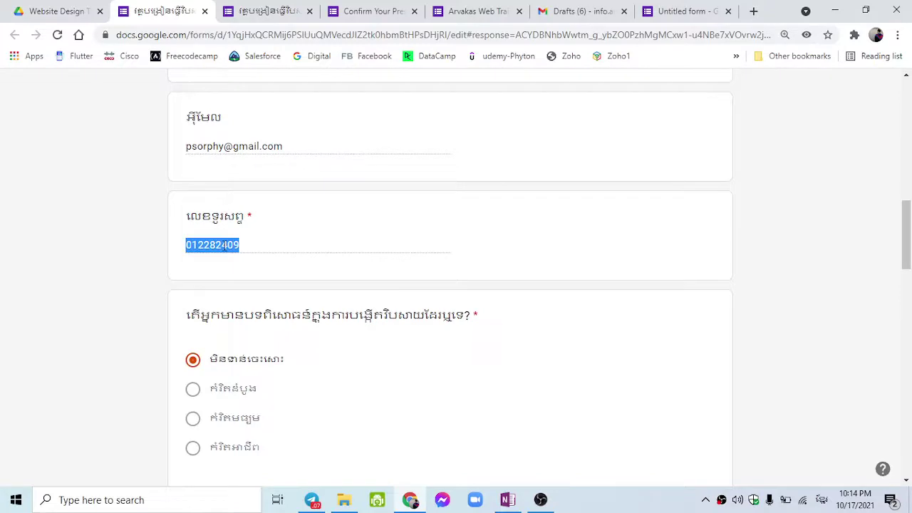
double_click(205, 216)
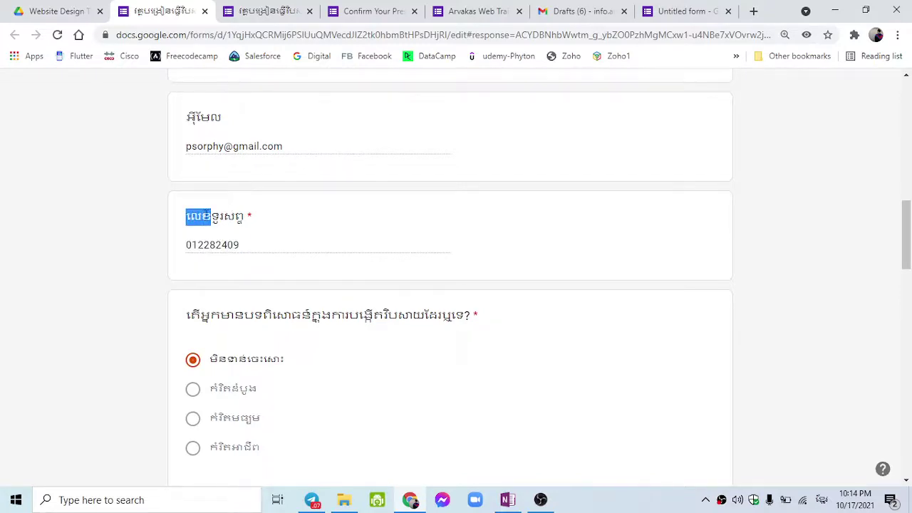
key("ctrl+a")
left_click(238, 216)
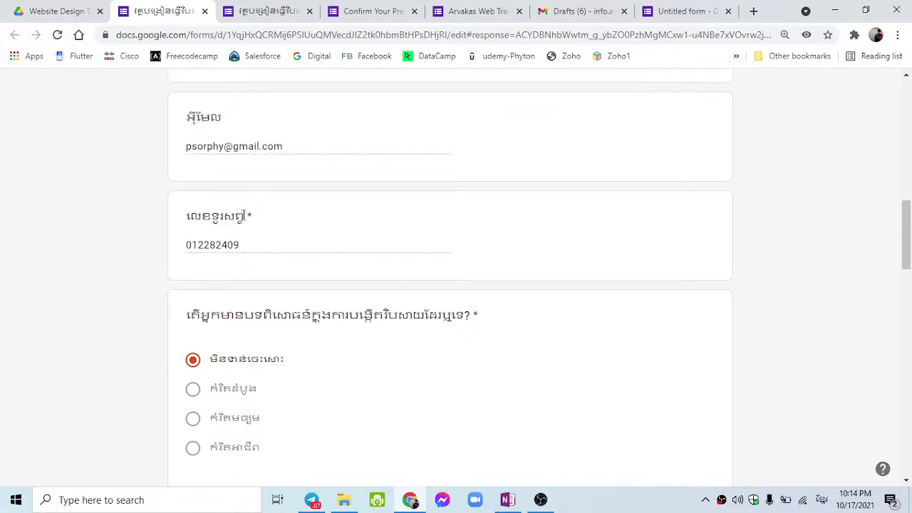
left_click_drag(243, 216, 185, 215)
key("ctrl+c")
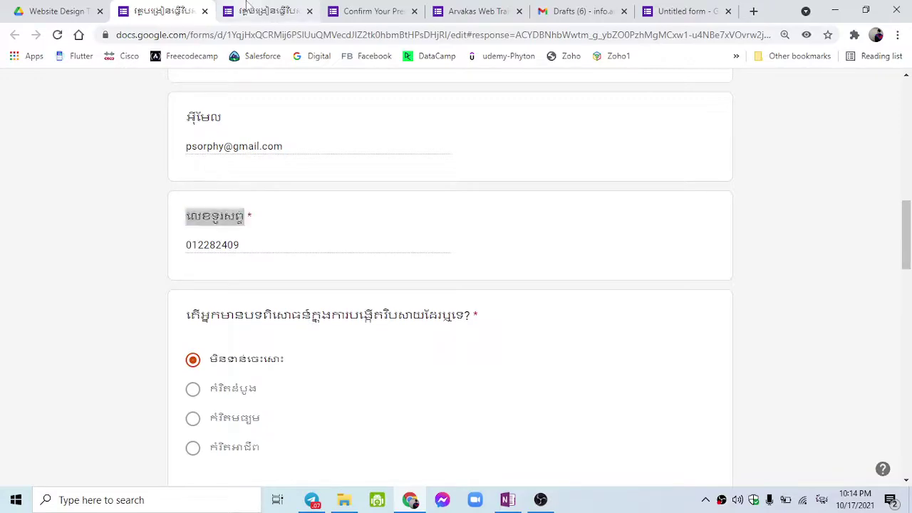
Paste លេខទូរសព្ទ as the new question's title.
left_click(247, 6)
scroll(312, 342, "down", 6)
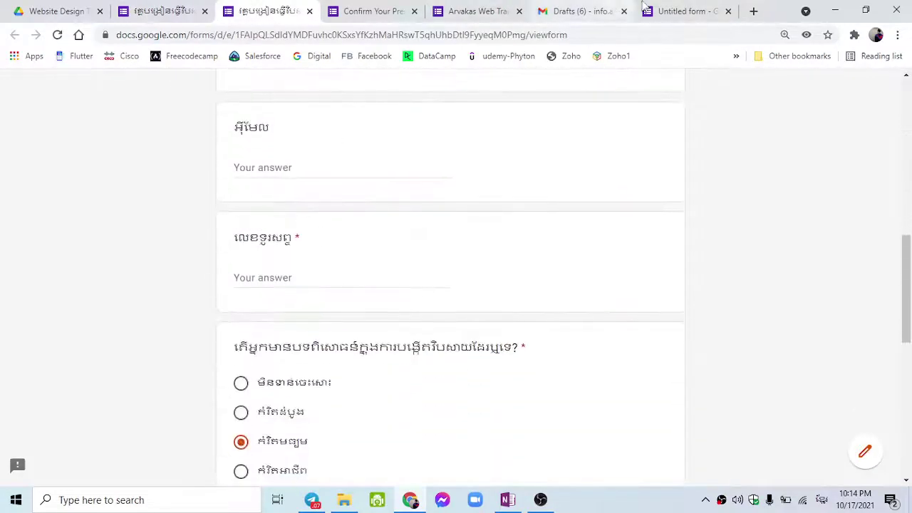
left_click(643, 7)
left_click(270, 279)
key("ctrl+v")
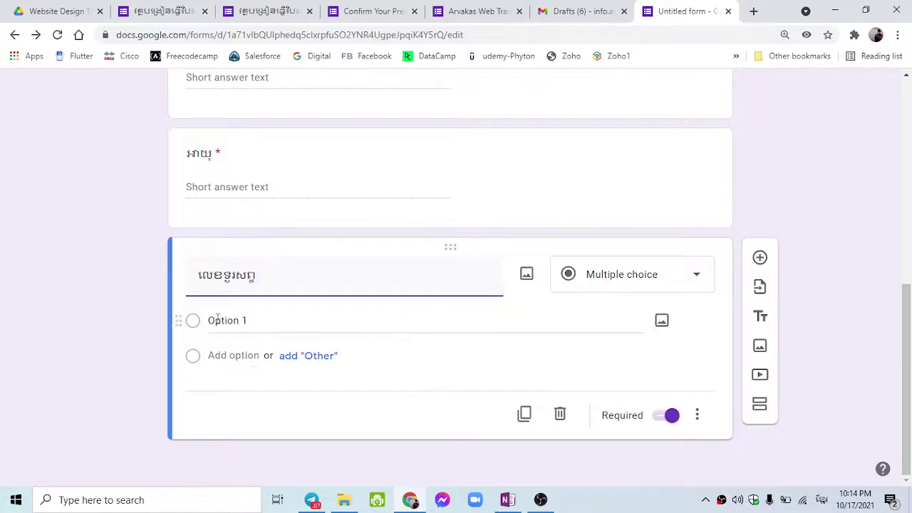
Change the phone question to Short answer and add response validation.
left_click(598, 284)
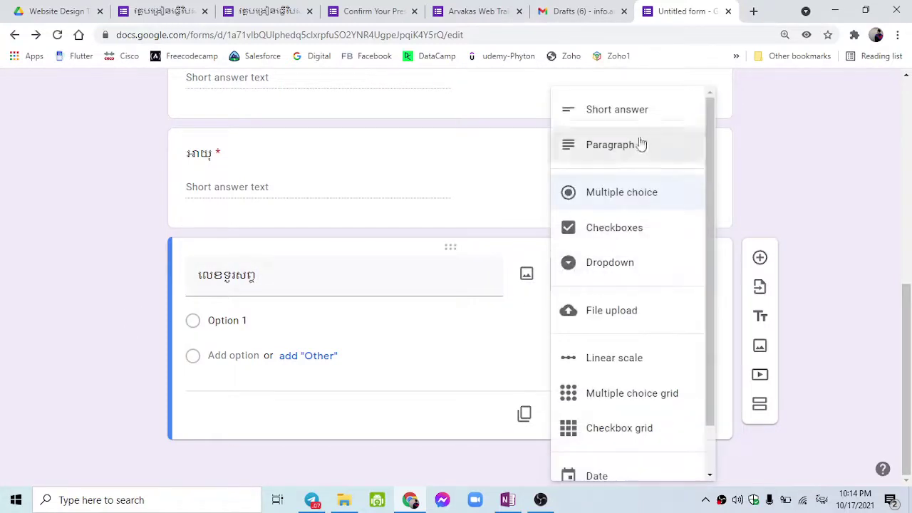
left_click(633, 118)
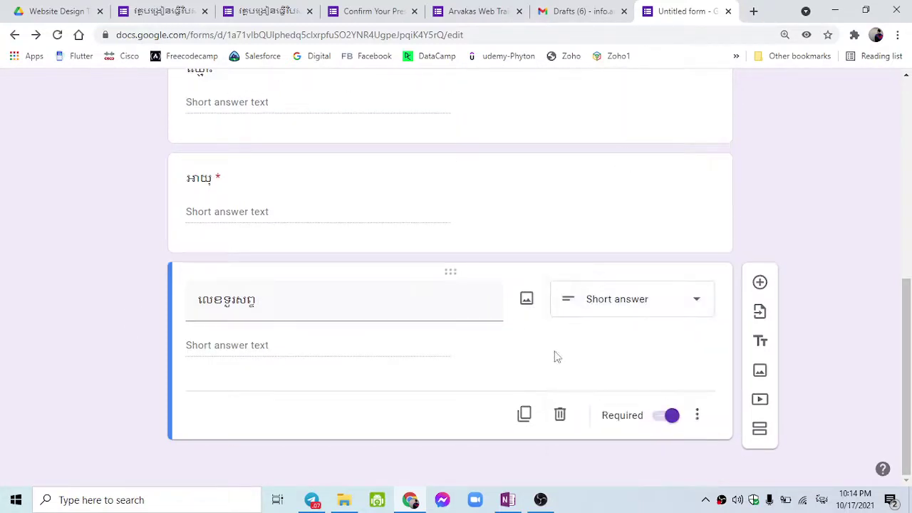
left_click(698, 415)
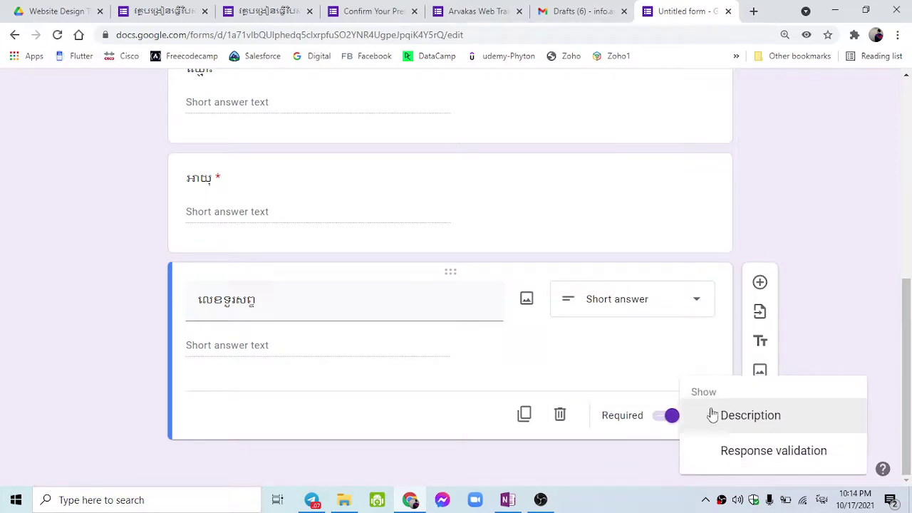
left_click(728, 450)
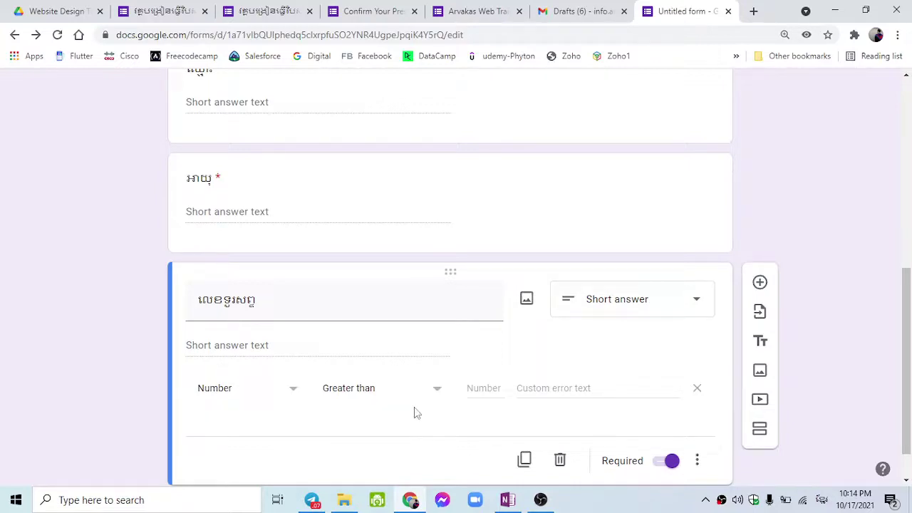
Browse the validation conditions, remove the rule, and add response validation again.
scroll(416, 413, "down", 1)
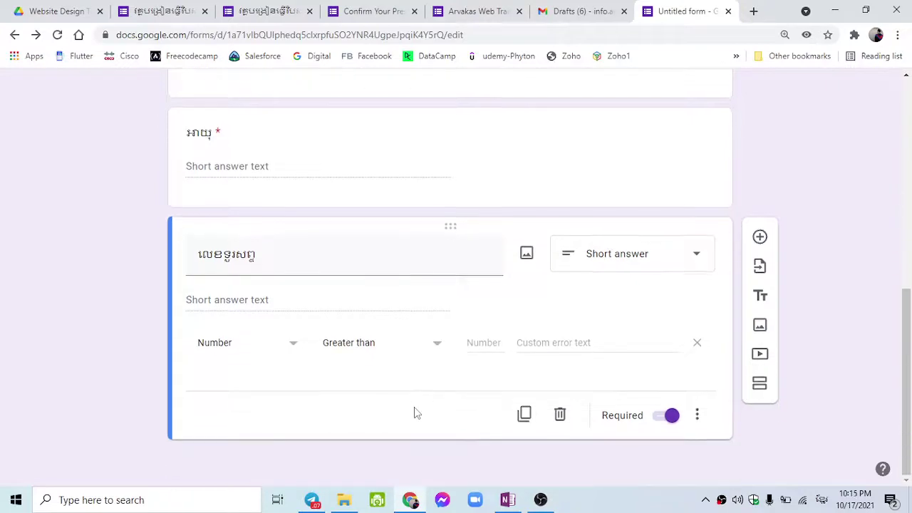
left_click(433, 350)
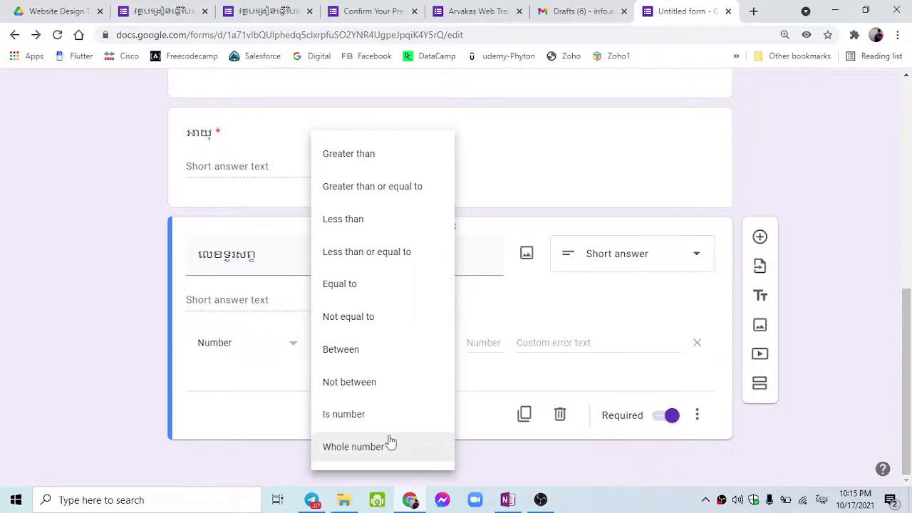
left_click(278, 413)
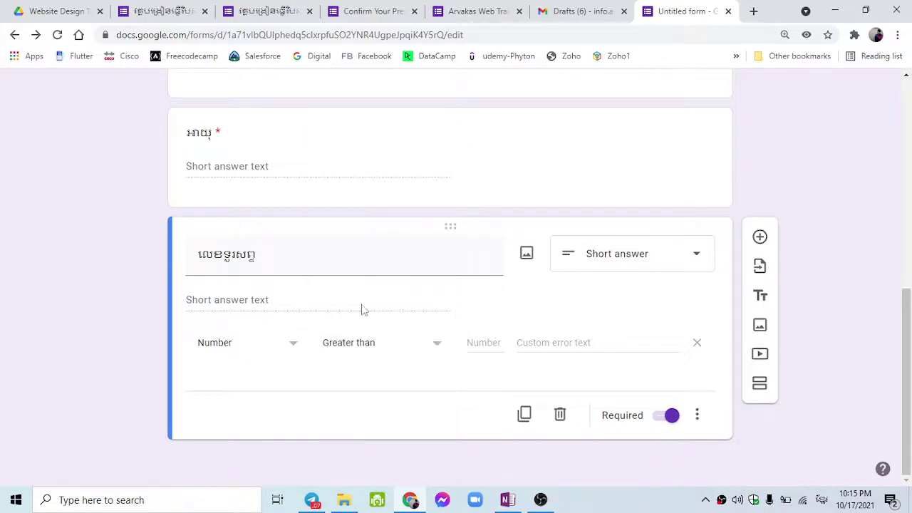
left_click(696, 348)
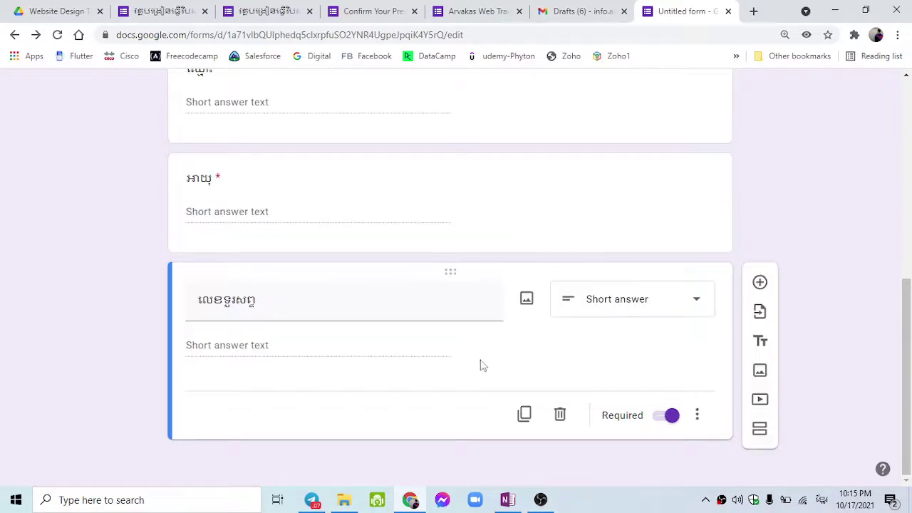
left_click(698, 415)
left_click(740, 449)
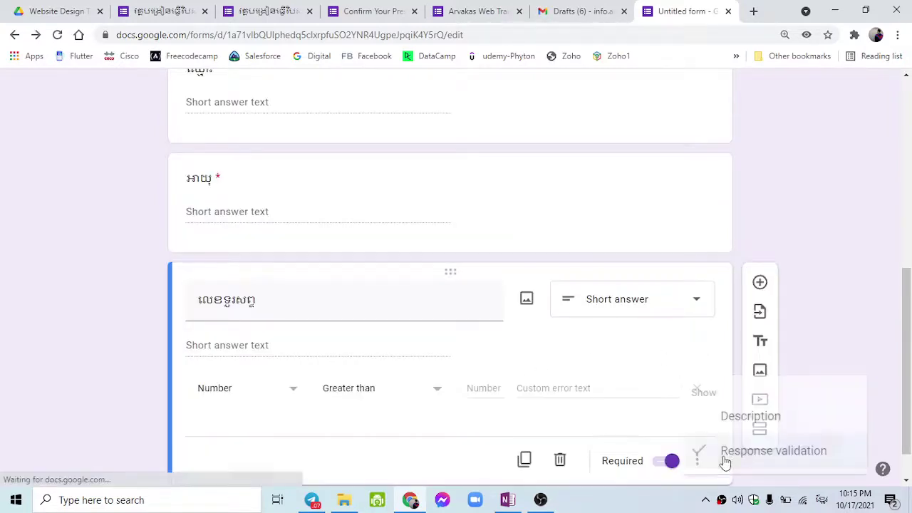
Choose Length validation with the Maximum character count condition.
left_click(278, 391)
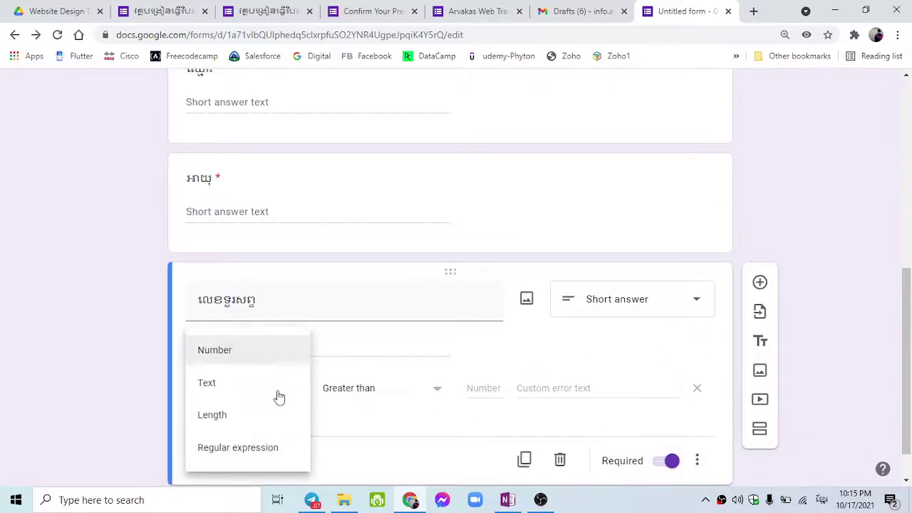
left_click(280, 415)
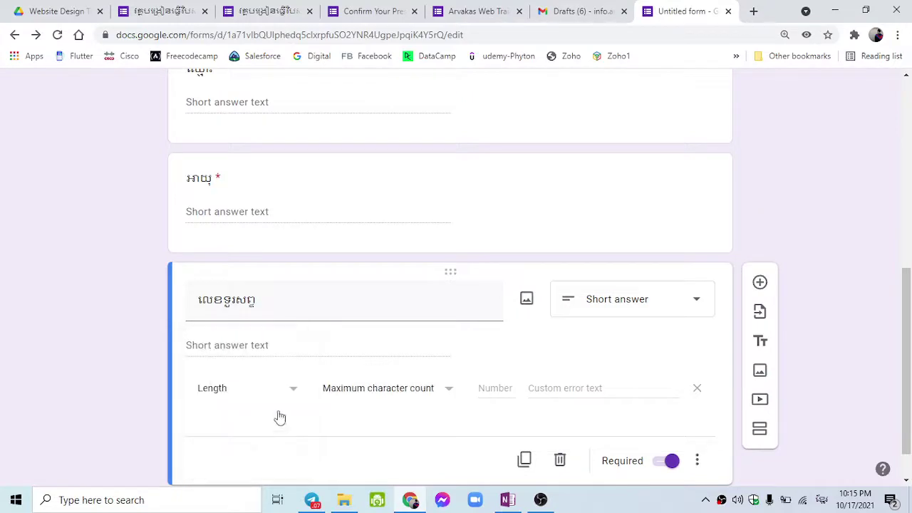
left_click(436, 396)
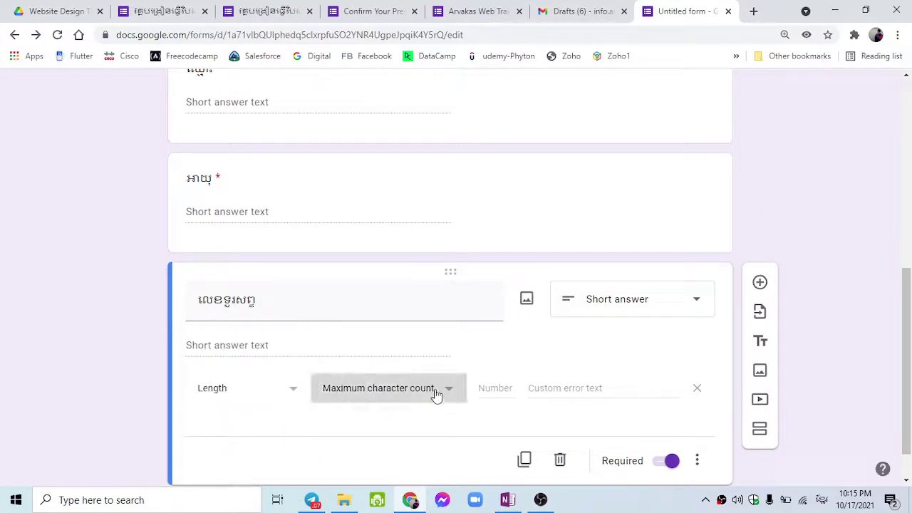
left_click(436, 396)
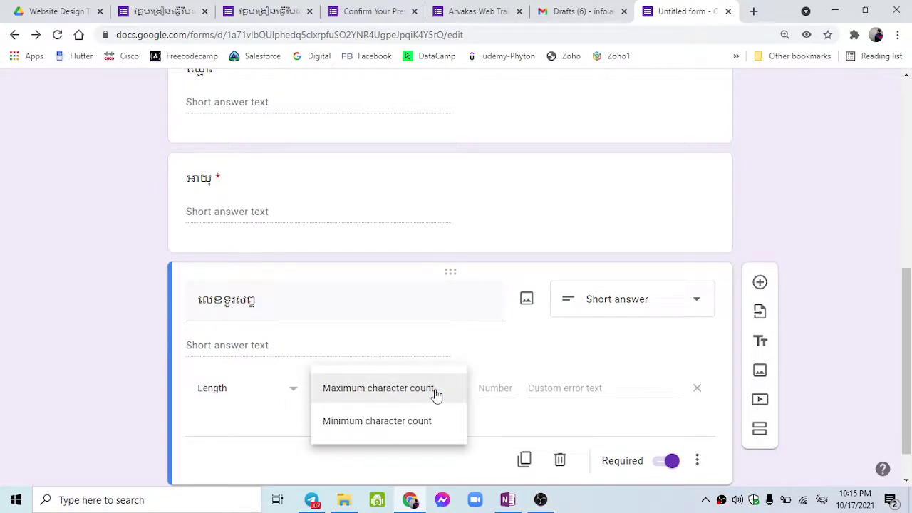
left_click(436, 393)
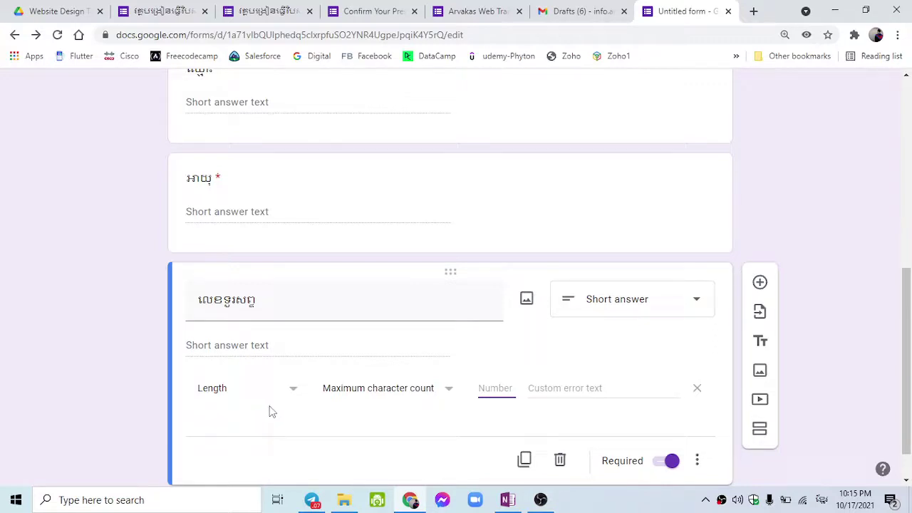
Enter 10 as the maximum character count, keeping Length validation.
type("8")
key("BackSpace")
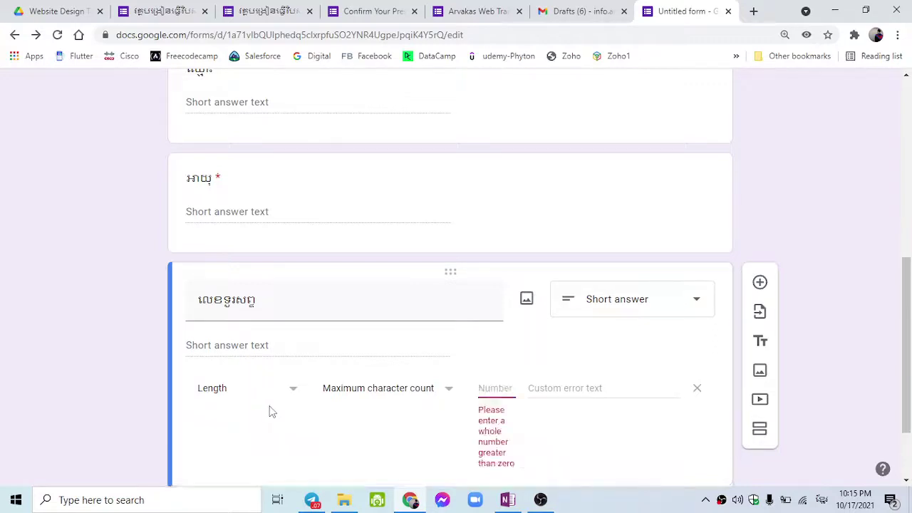
key("super+space")
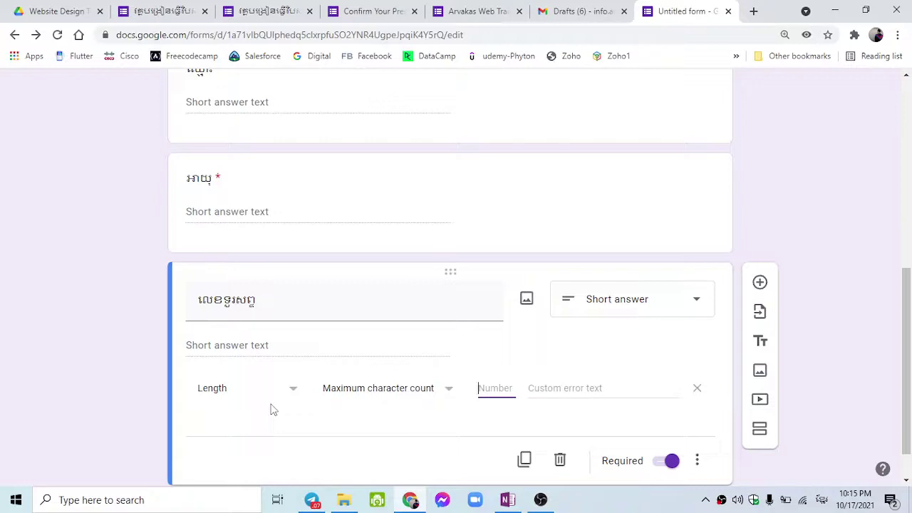
type("៨")
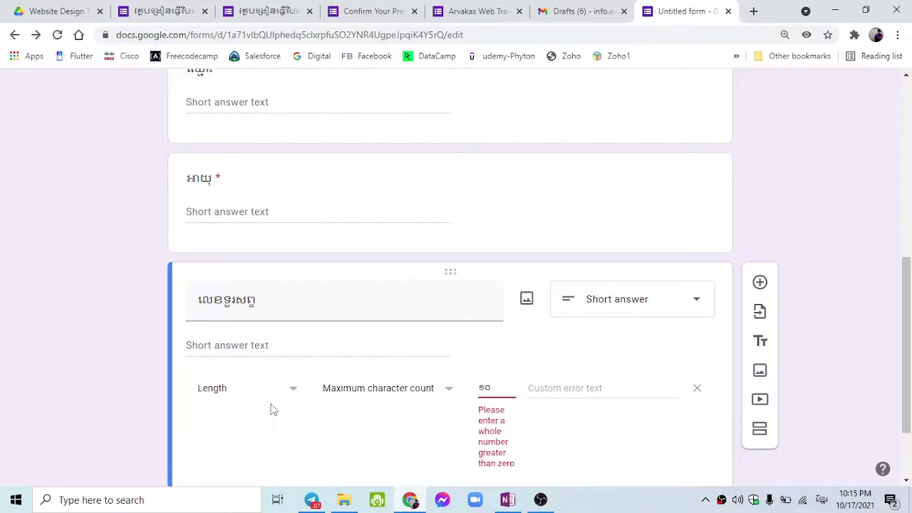
key("BackSpace")
key("BackSpace")
type("១០")
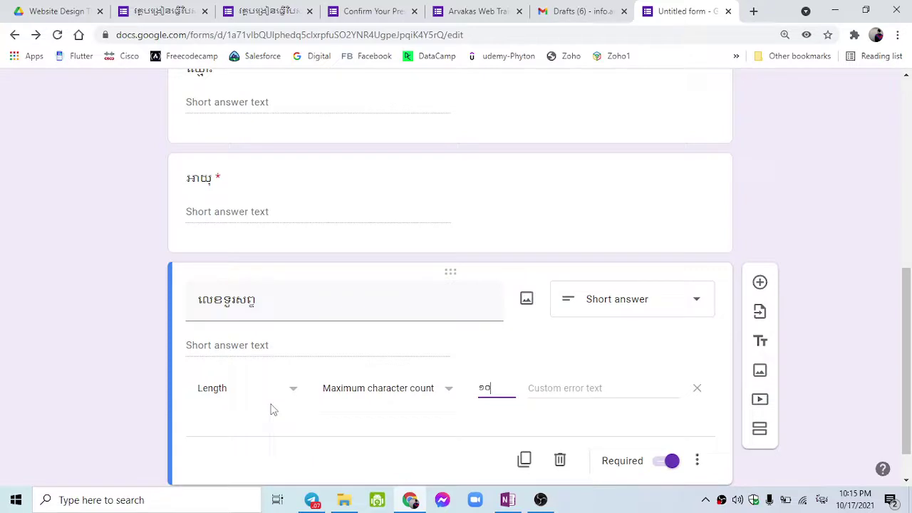
key("BackSpace")
key("BackSpace")
type("10")
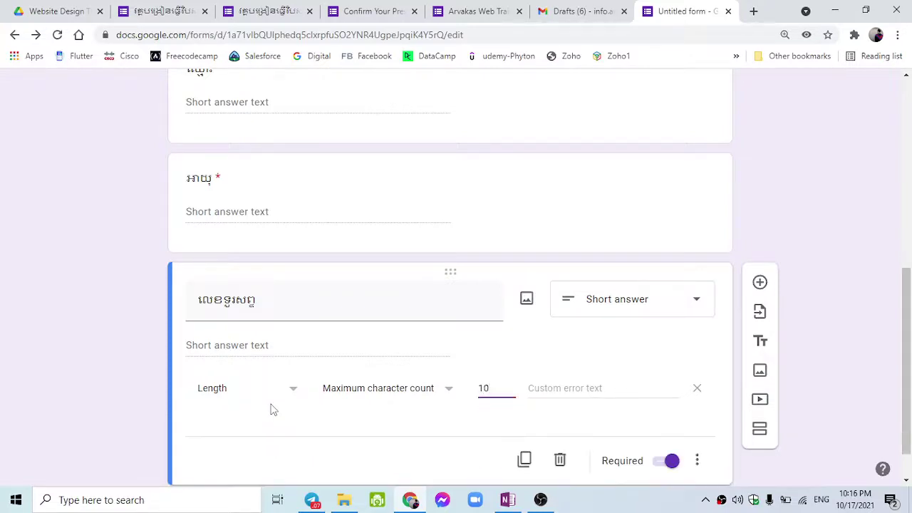
left_click(271, 410)
left_click(275, 389)
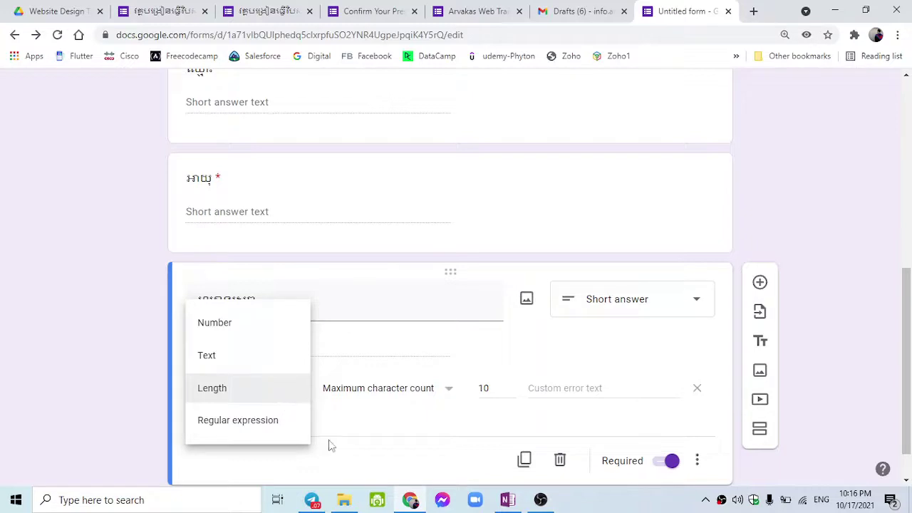
left_click(346, 456)
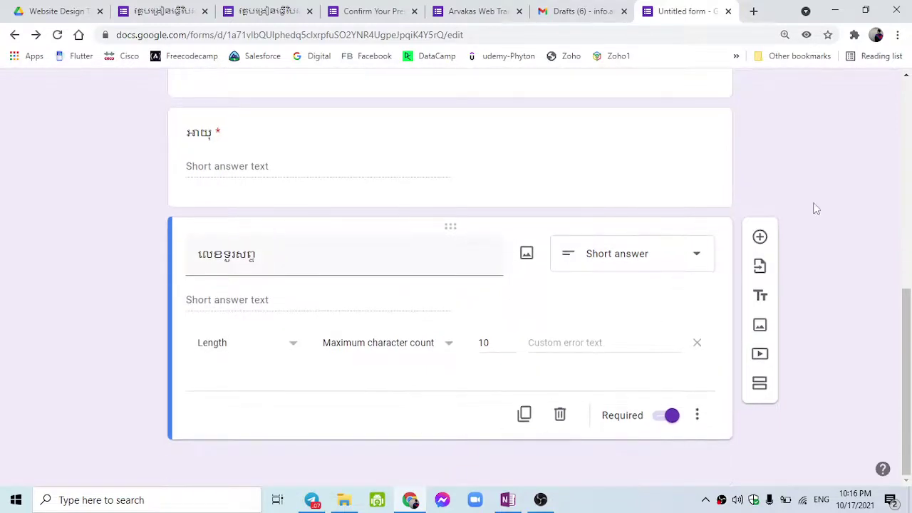
scroll(374, 349, "up", 7)
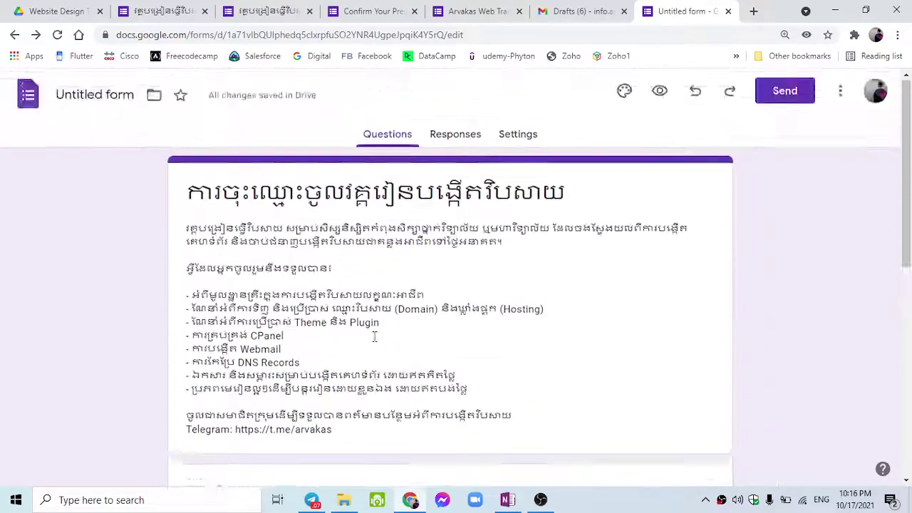
scroll(285, 178, "down", 3)
left_click(165, 12)
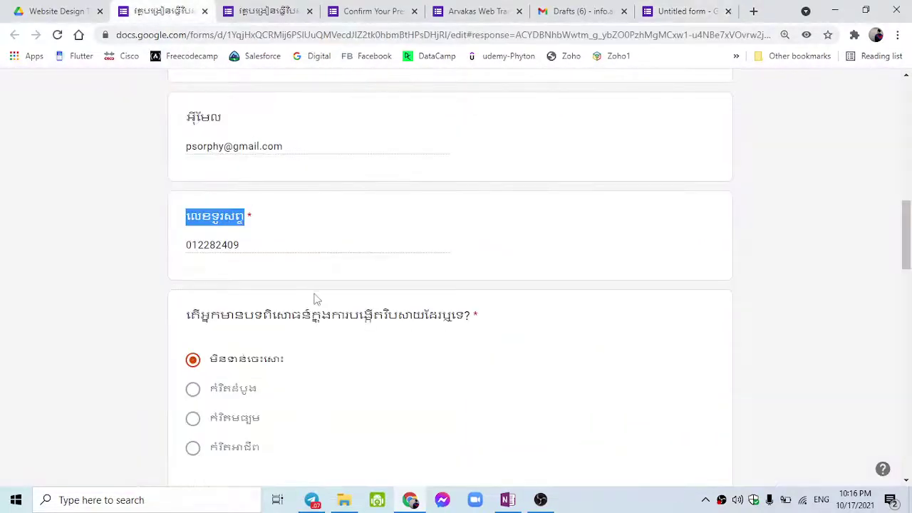
scroll(313, 299, "down", 4)
scroll(305, 325, "up", 3)
scroll(278, 303, "down", 8)
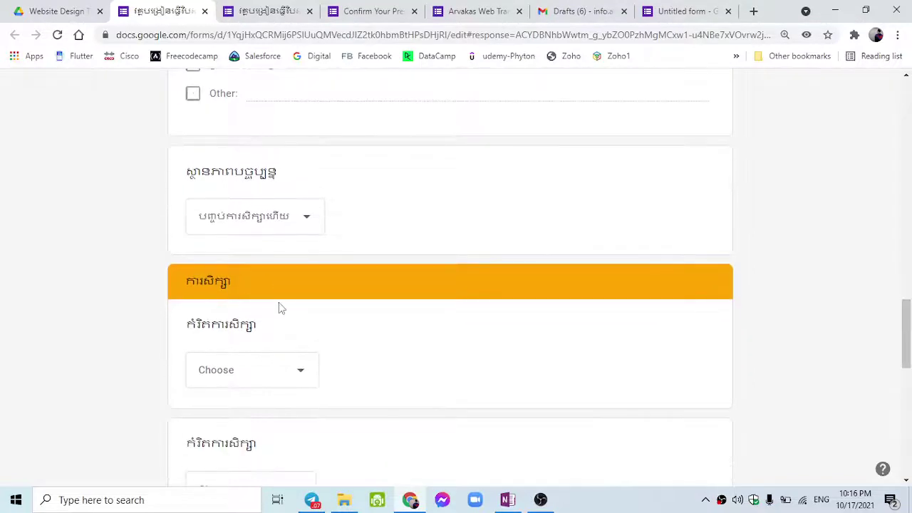
scroll(280, 308, "up", 1)
scroll(279, 308, "down", 4)
scroll(280, 308, "up", 1)
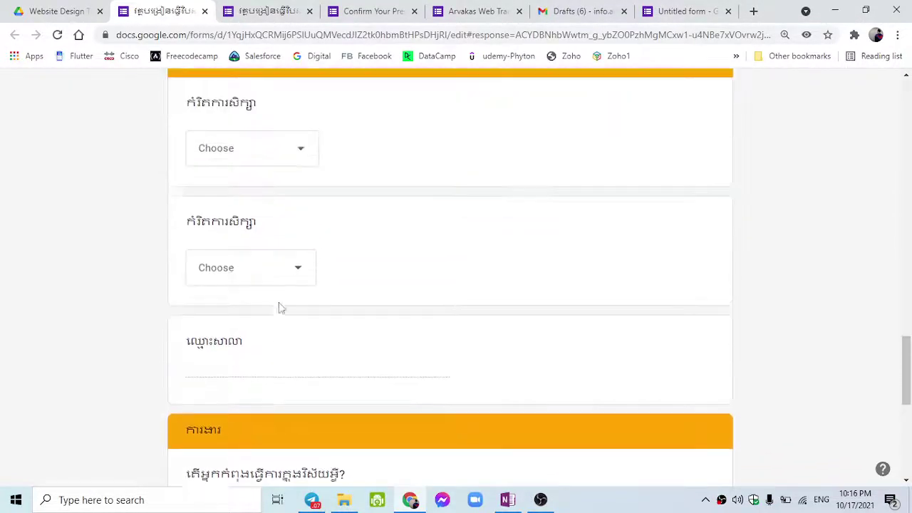
left_click(683, 11)
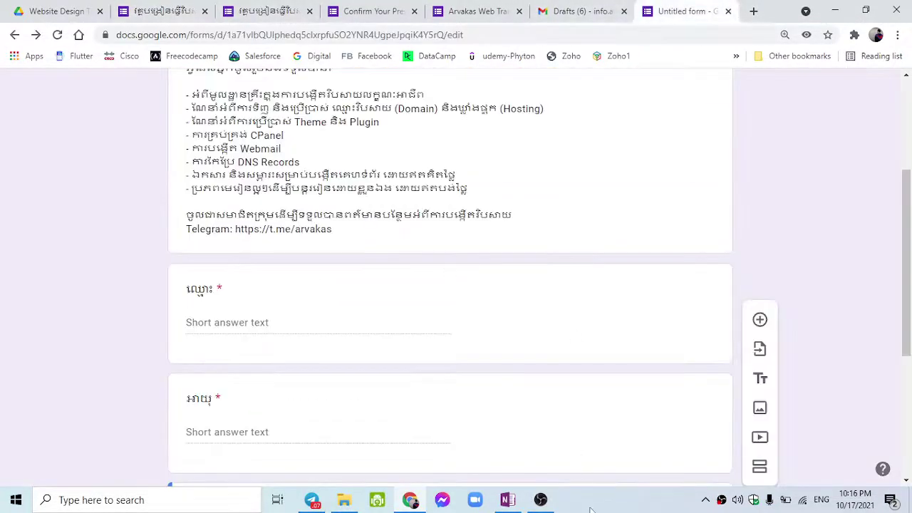
scroll(608, 417, "down", 4)
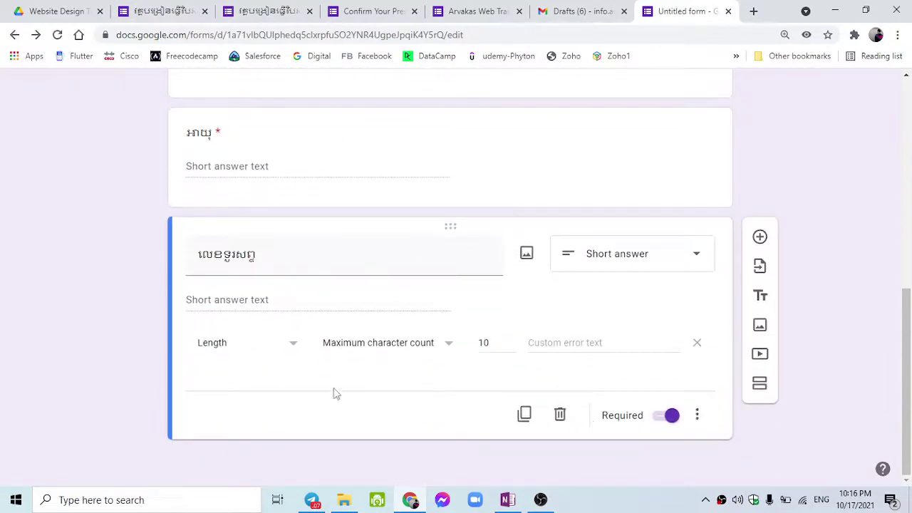
scroll(308, 305, "up", 2)
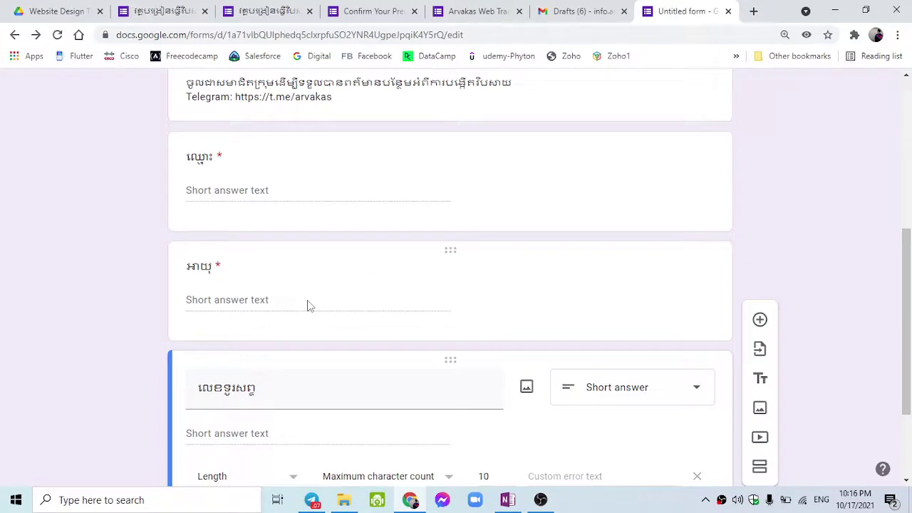
scroll(309, 305, "down", 2)
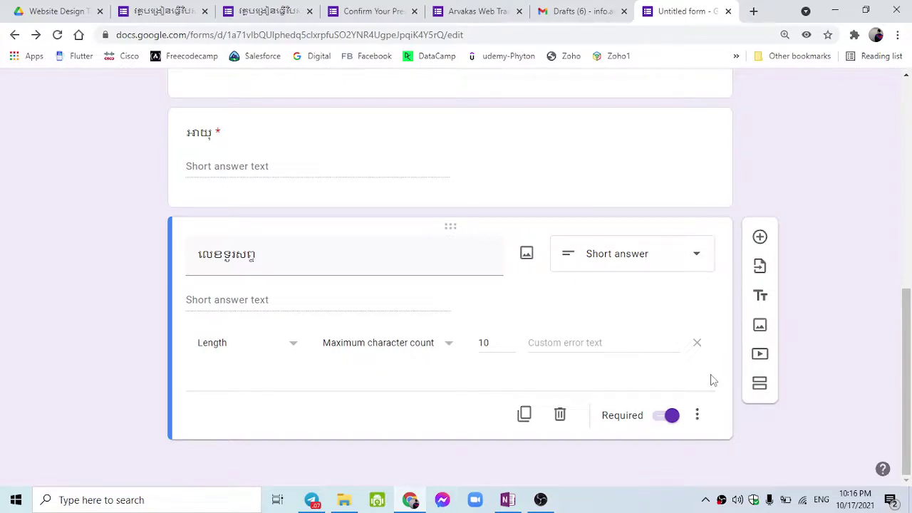
scroll(520, 257, "up", 3)
scroll(521, 256, "down", 3)
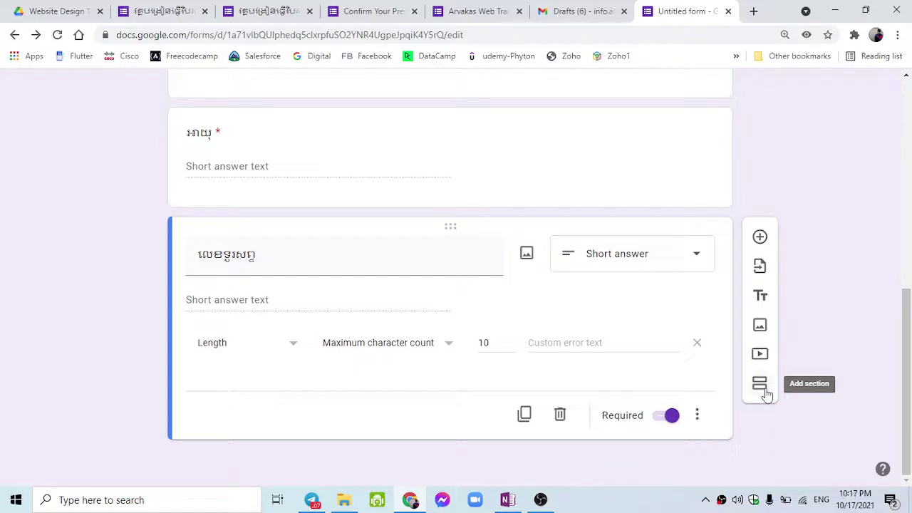
Insert two Untitled Sections after លេខទូរសព្ទ, giving the form three sections.
left_click(761, 389)
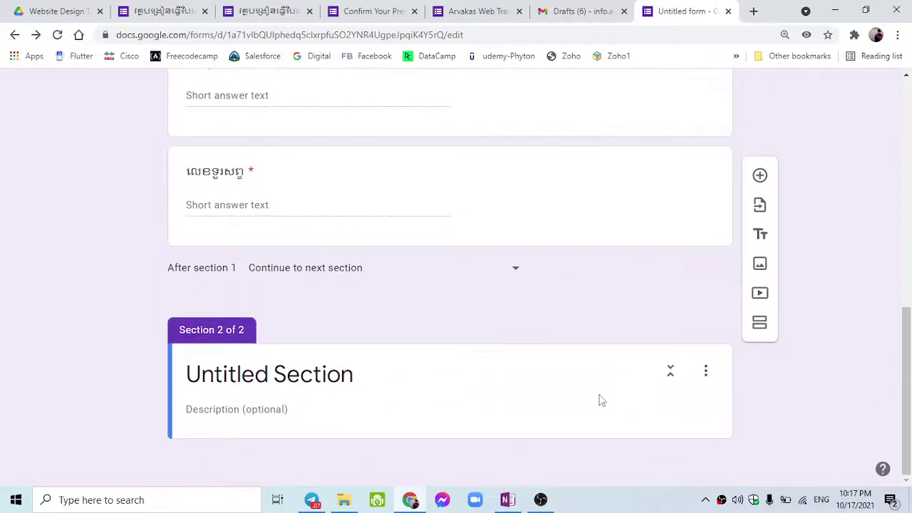
left_click(772, 327)
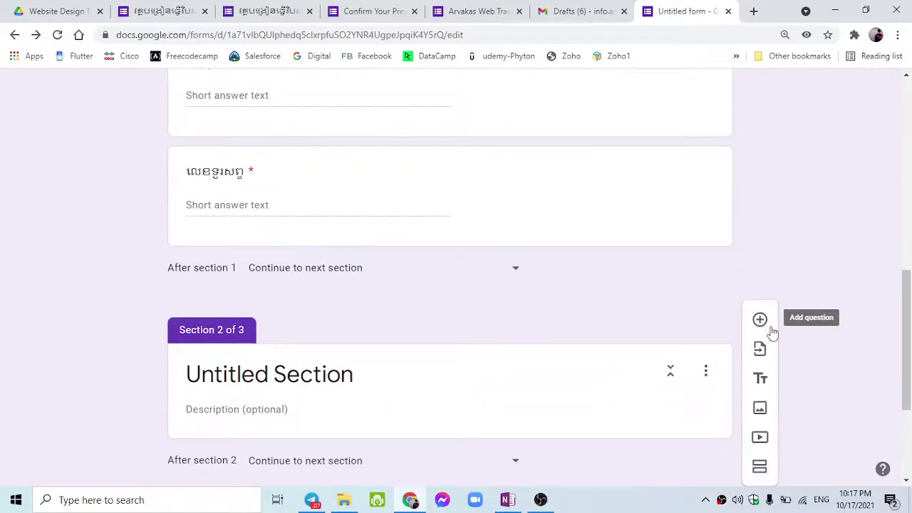
scroll(613, 317, "up", 3)
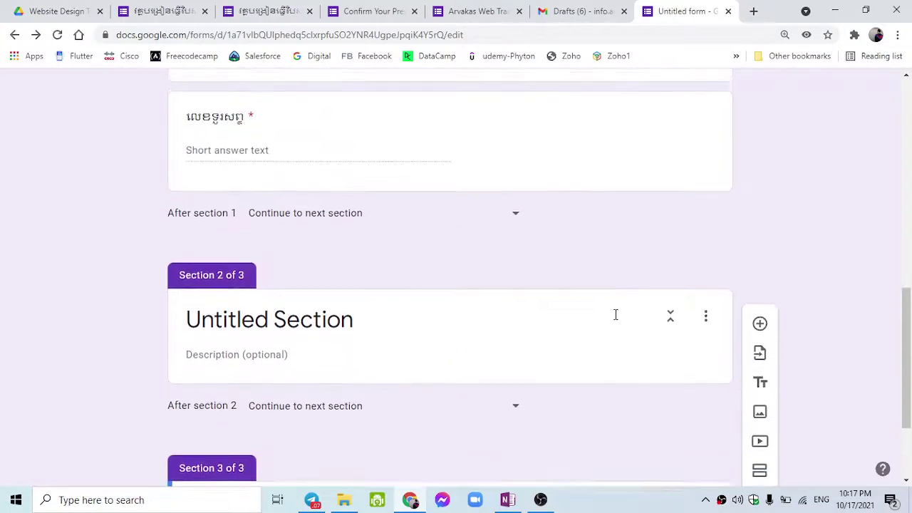
scroll(617, 320, "up", 1)
scroll(641, 346, "down", 2)
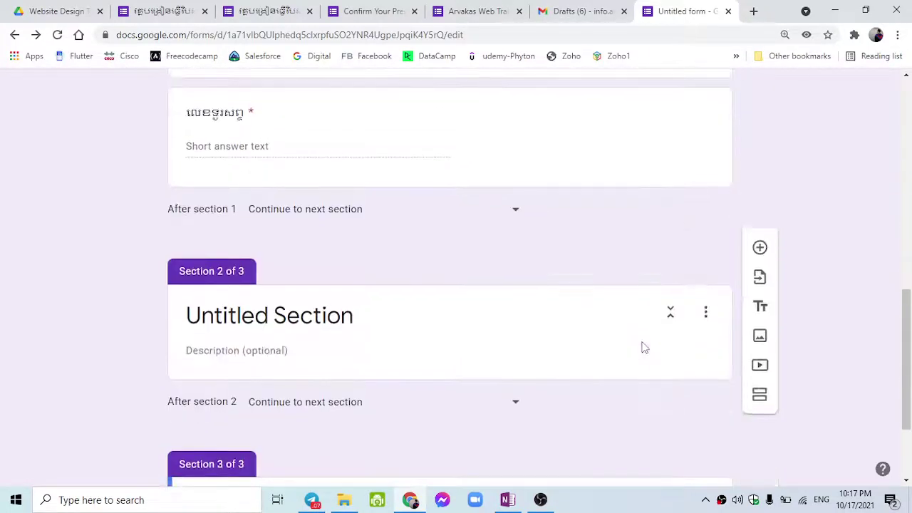
scroll(662, 150, "up", 1)
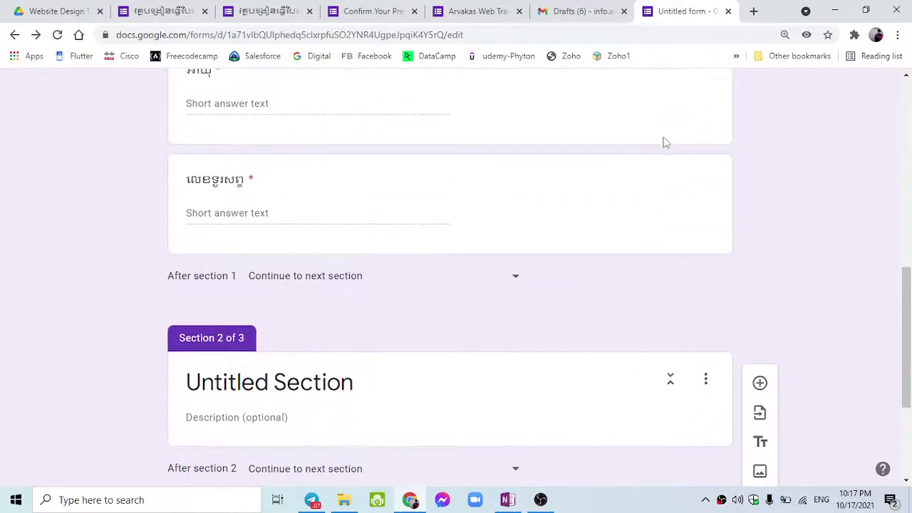
left_click(646, 191)
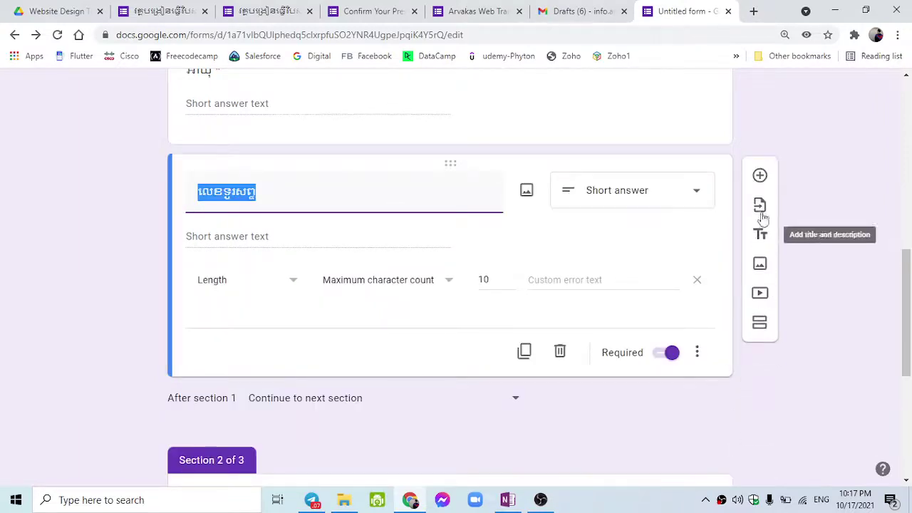
Add a multiple-choice question titled រើសមុខវិជ្ជា (Choose subject) below លេខទូរសព្ទ.
left_click(759, 175)
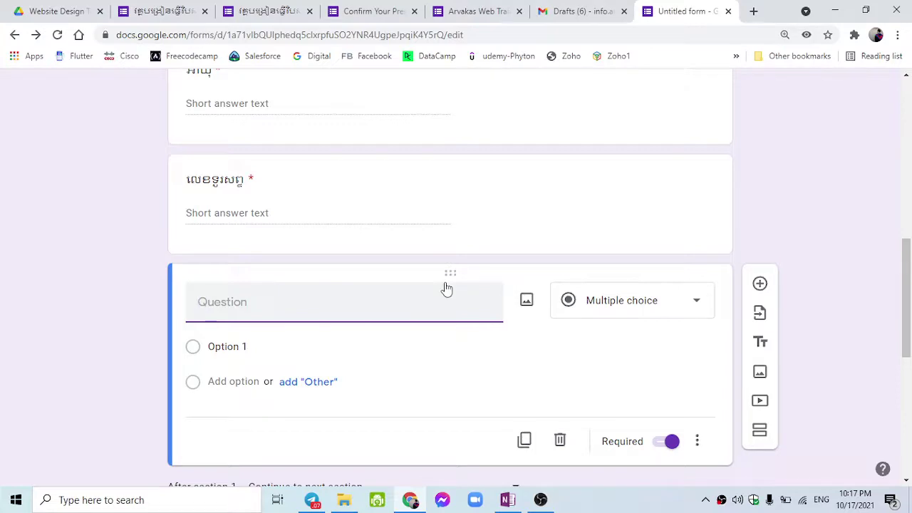
type("រ")
key("BackSpace")
type("រើសមុខមុ")
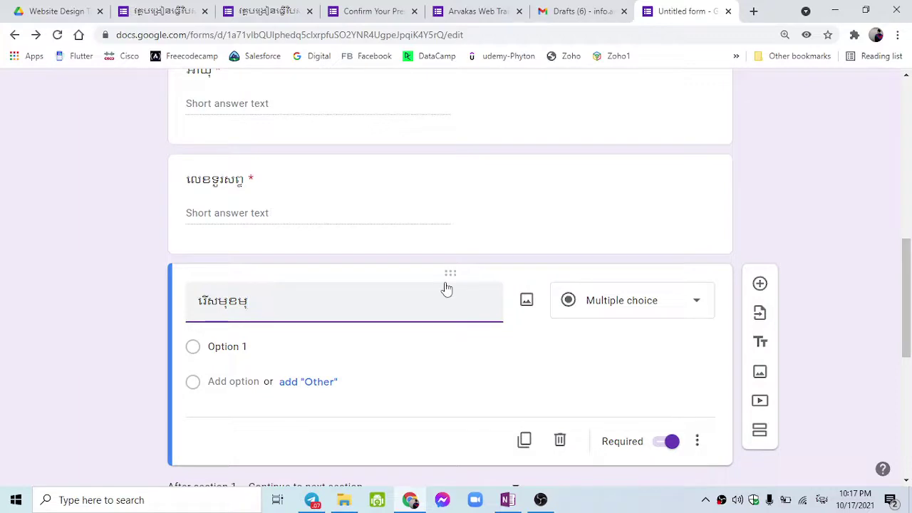
key("BackSpace")
type("វិជ")
key("BackSpace")
type("ជ្ជា")
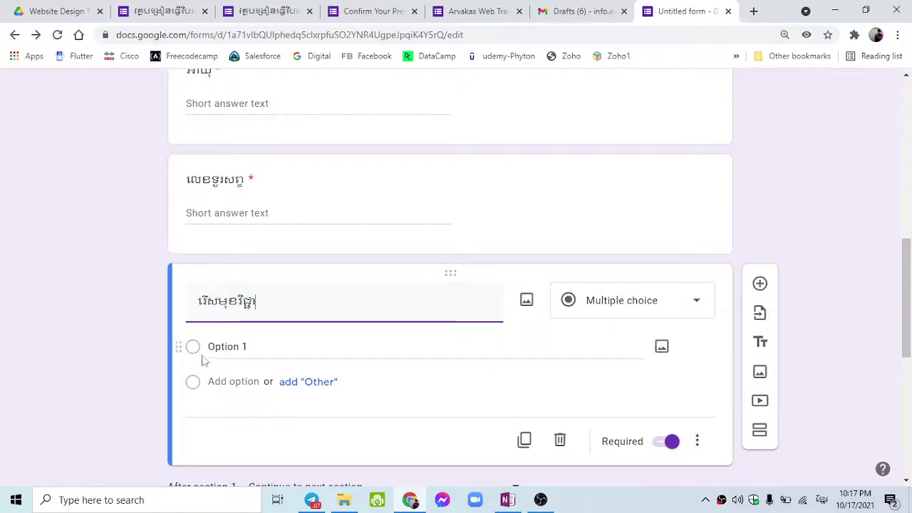
left_click(246, 346)
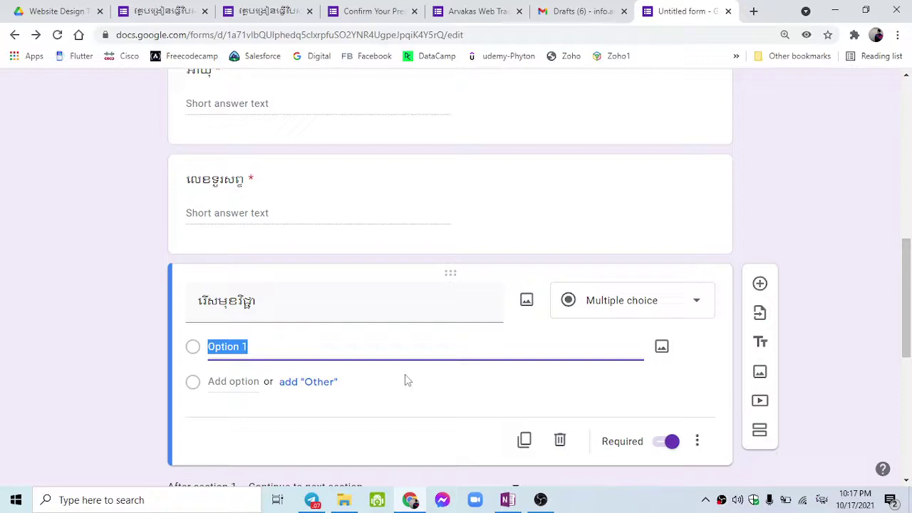
Bring up the earlier course form's question editor showing its ស្ថានភាពបច្ចុប្បន្ន status question.
left_click(164, 11)
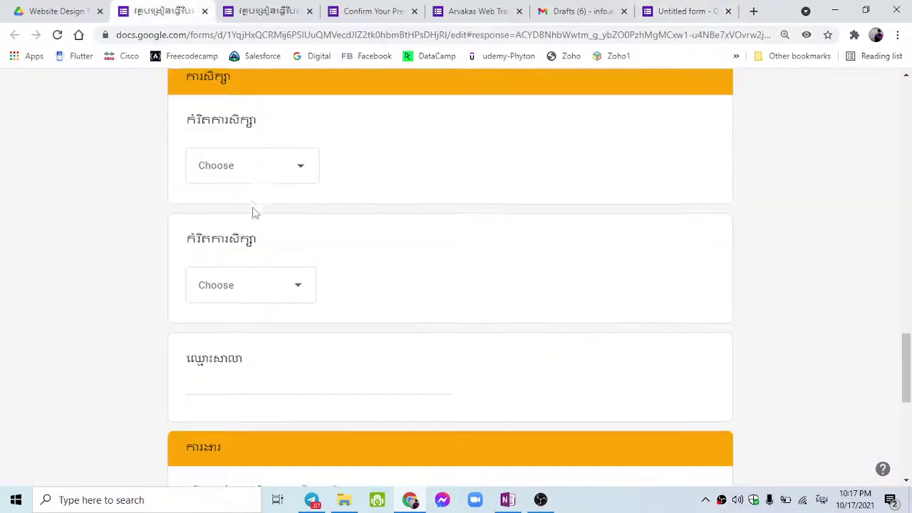
scroll(283, 299, "down", 6)
scroll(285, 300, "up", 1)
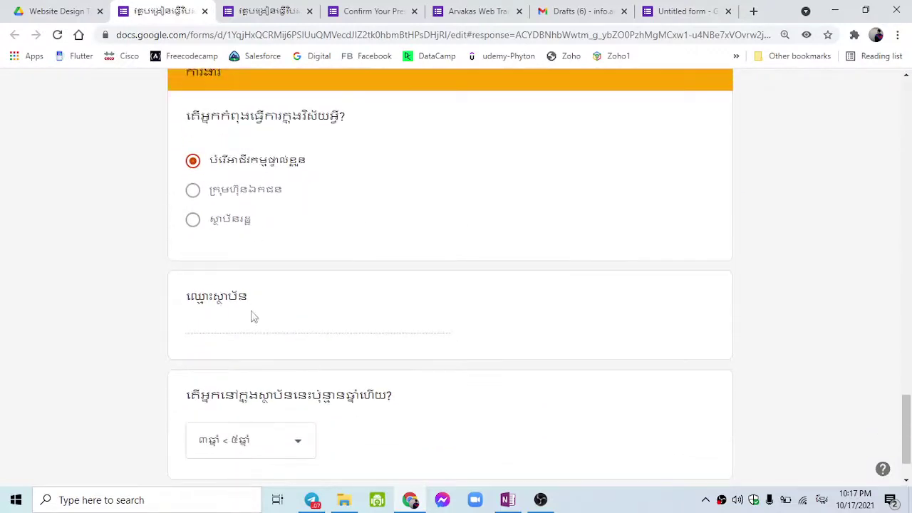
scroll(279, 359, "up", 1)
left_click_drag(187, 183, 346, 185)
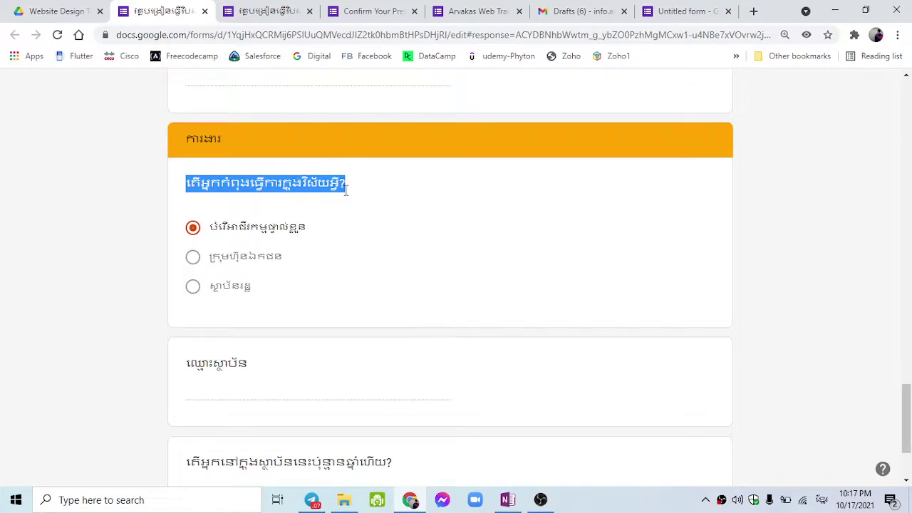
scroll(346, 188, "up", 5)
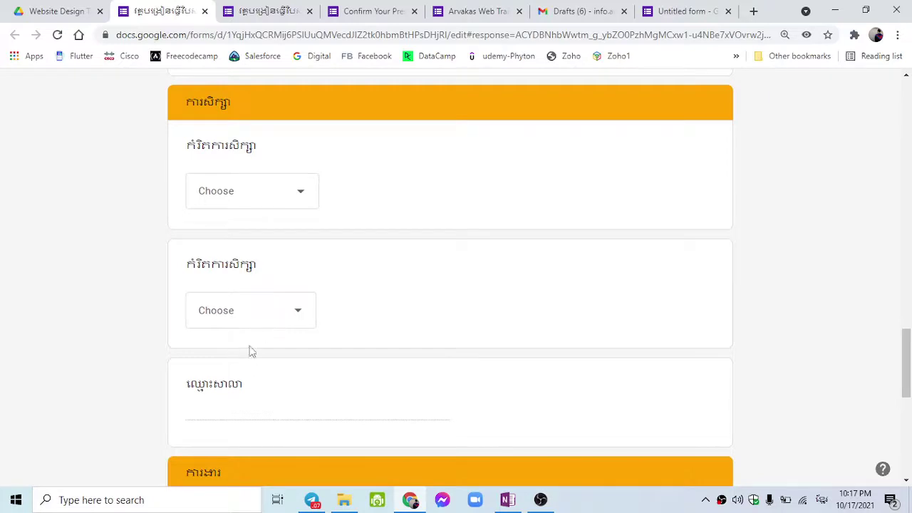
scroll(243, 312, "up", 4)
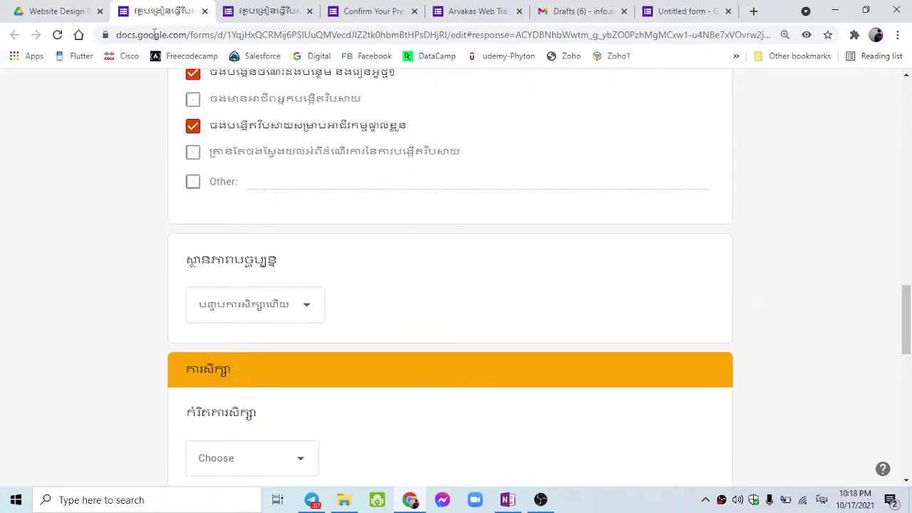
scroll(443, 235, "up", 10)
scroll(441, 278, "up", 4)
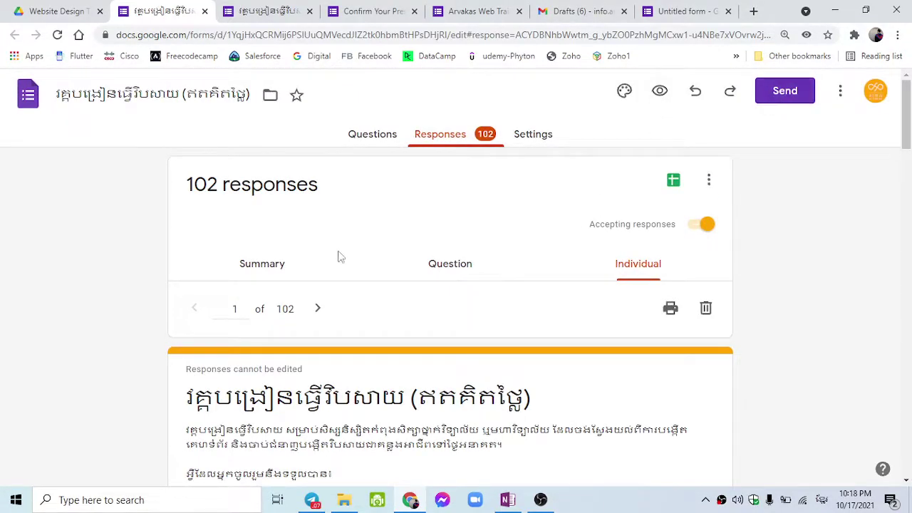
scroll(340, 256, "down", 12)
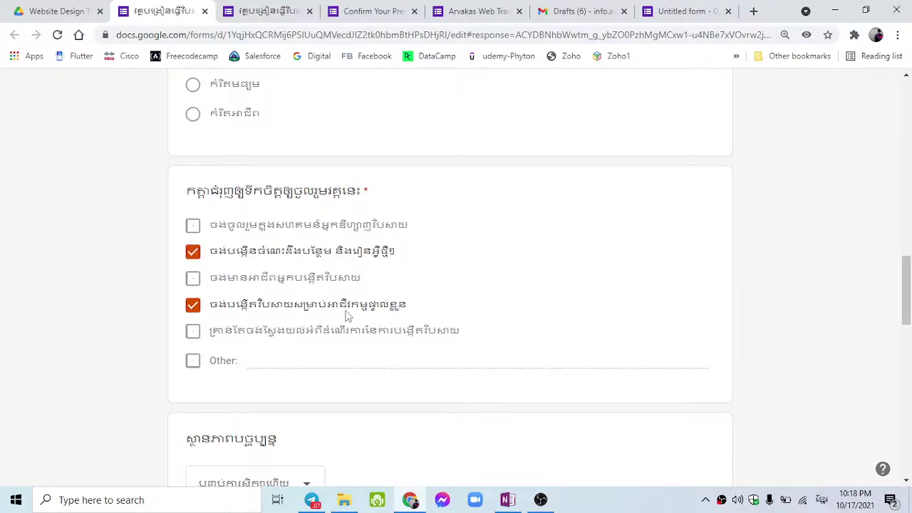
scroll(506, 319, "up", 12)
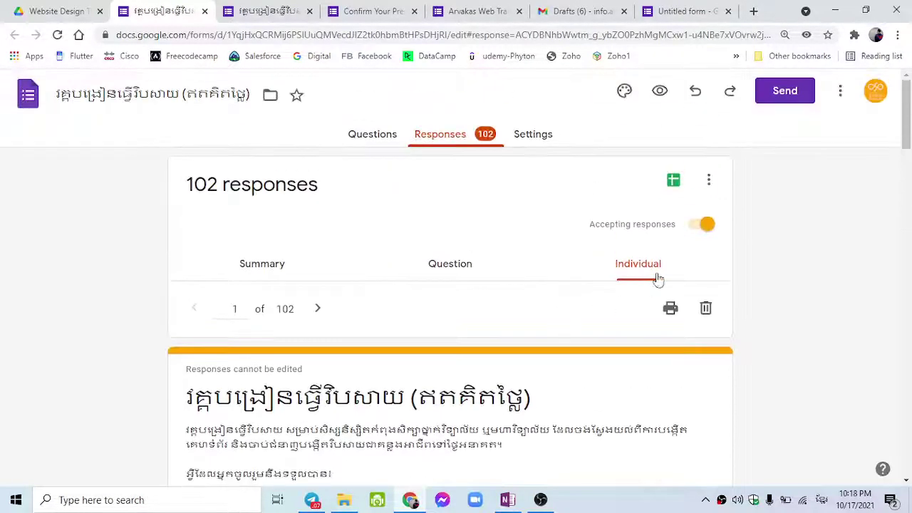
left_click(376, 145)
scroll(384, 306, "down", 20)
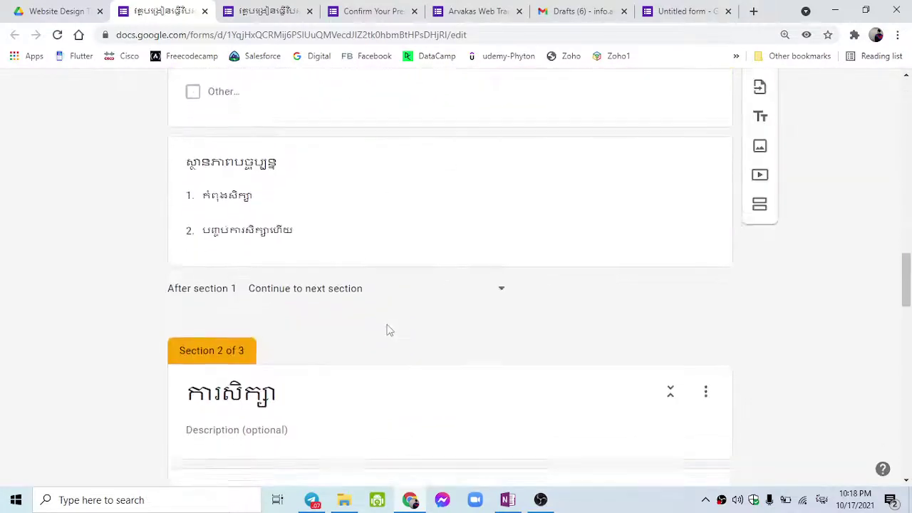
scroll(388, 330, "up", 3)
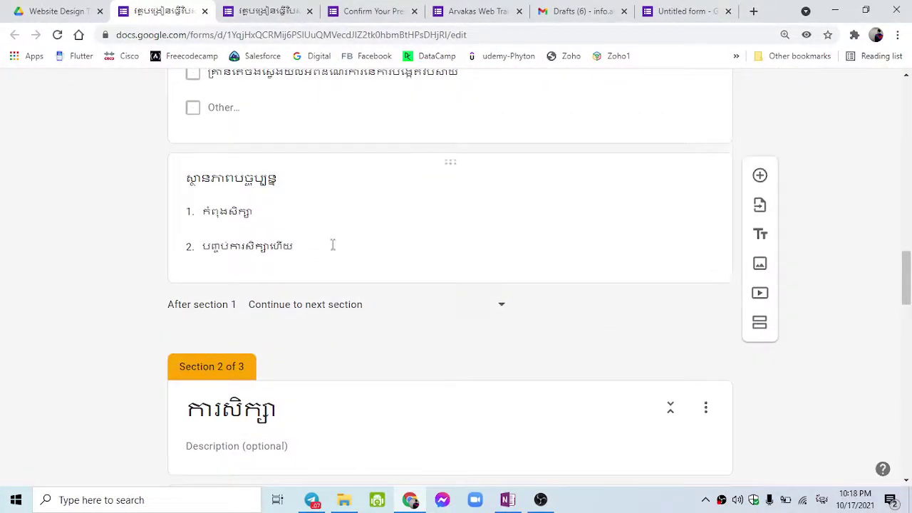
scroll(332, 244, "up", 2)
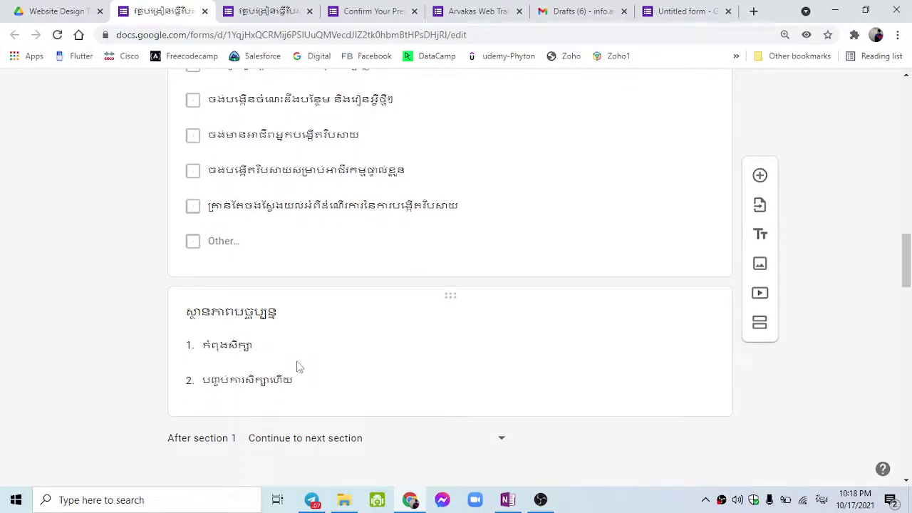
Copy the title ស្ថានភាពបច្ចុប្បន្ន from the other form into the new question.
left_click(299, 367)
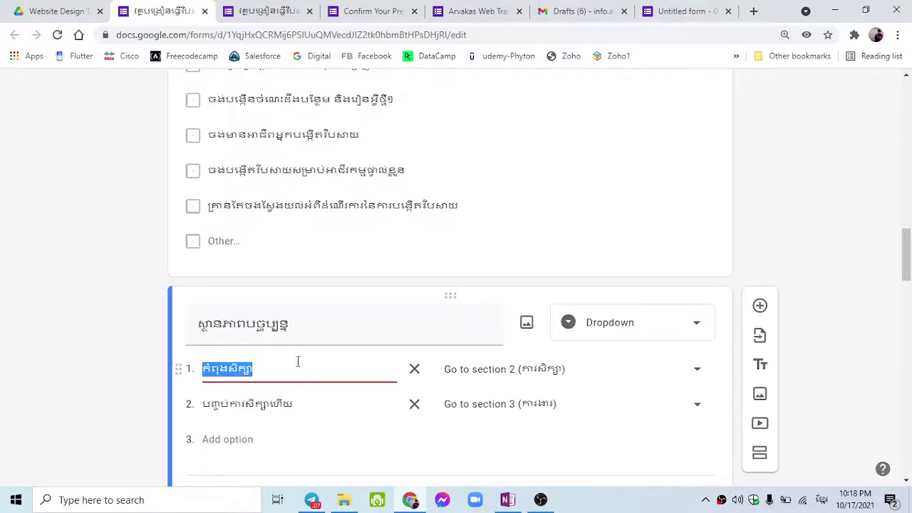
scroll(311, 337, "down", 1)
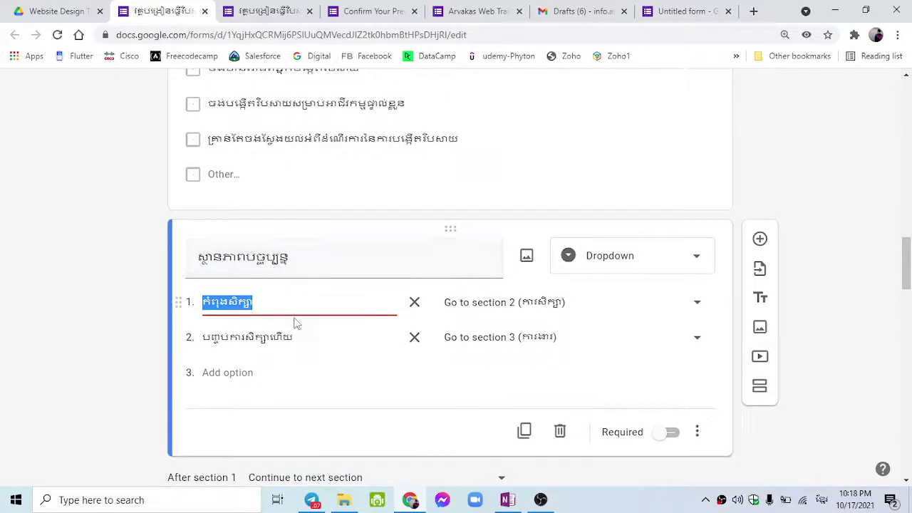
double_click(309, 265)
key("ctrl+c")
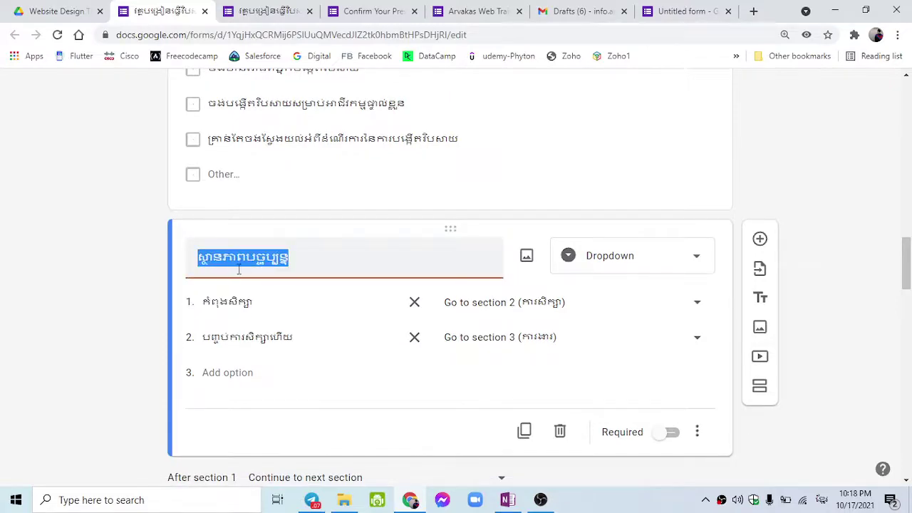
scroll(242, 269, "up", 3)
scroll(249, 271, "up", 6)
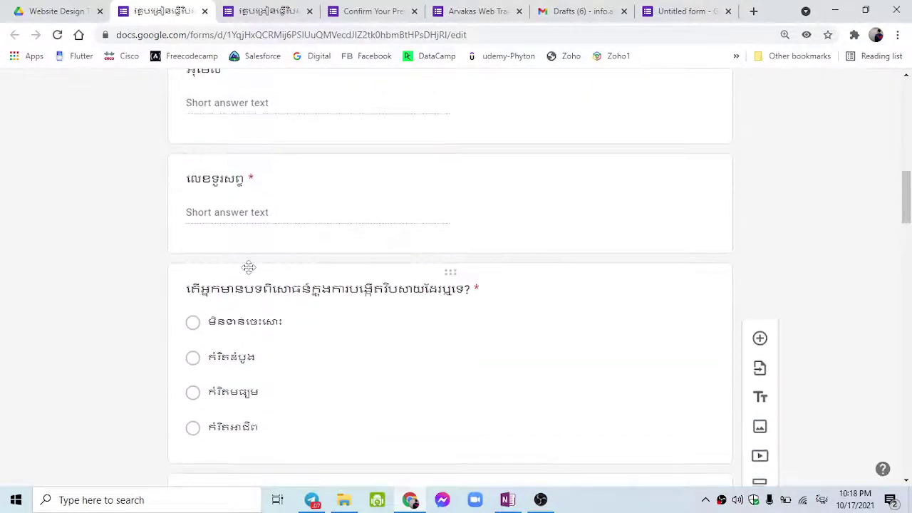
key("ctrl+9")
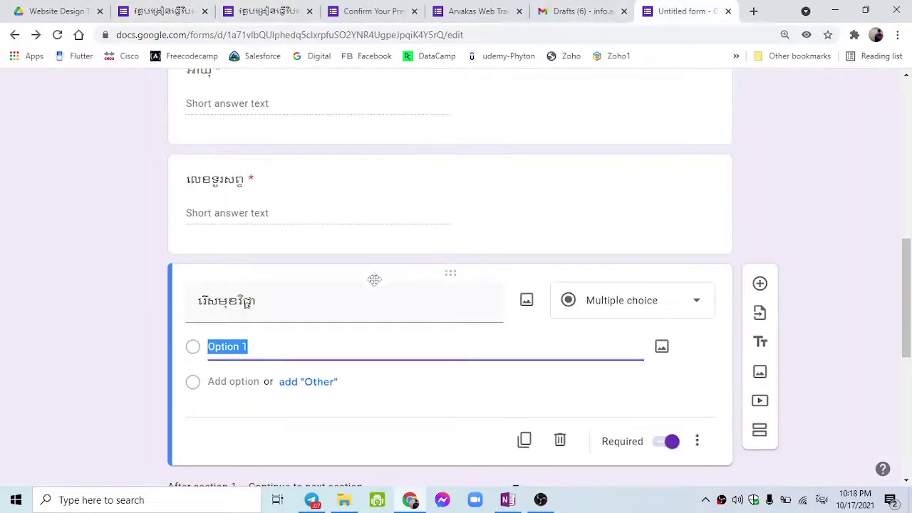
double_click(340, 307)
key("ctrl+v")
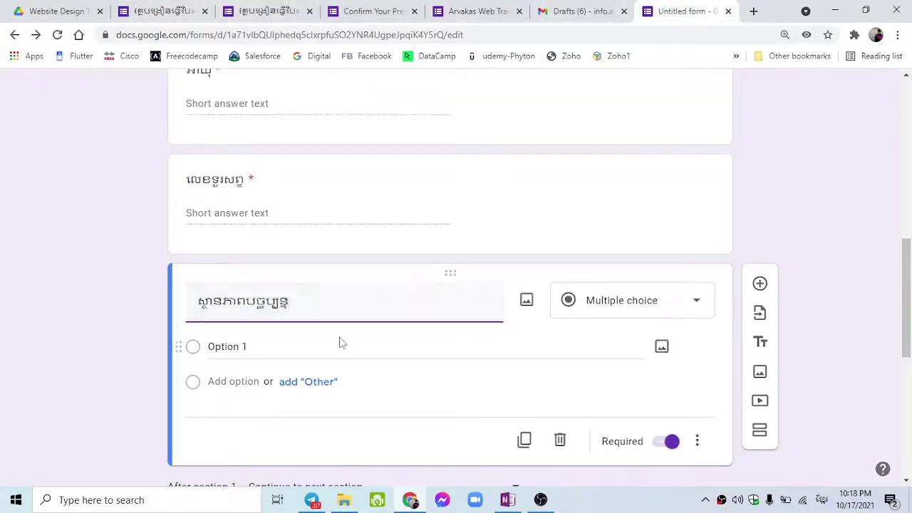
Paste កំពុងសិក្សា, copied from the other form, as Option 1.
left_click(321, 347)
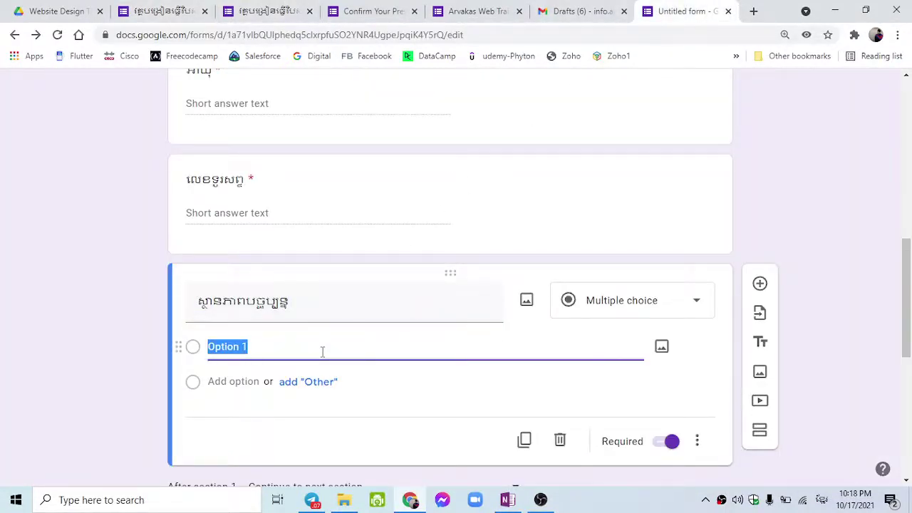
key("ctrl+2")
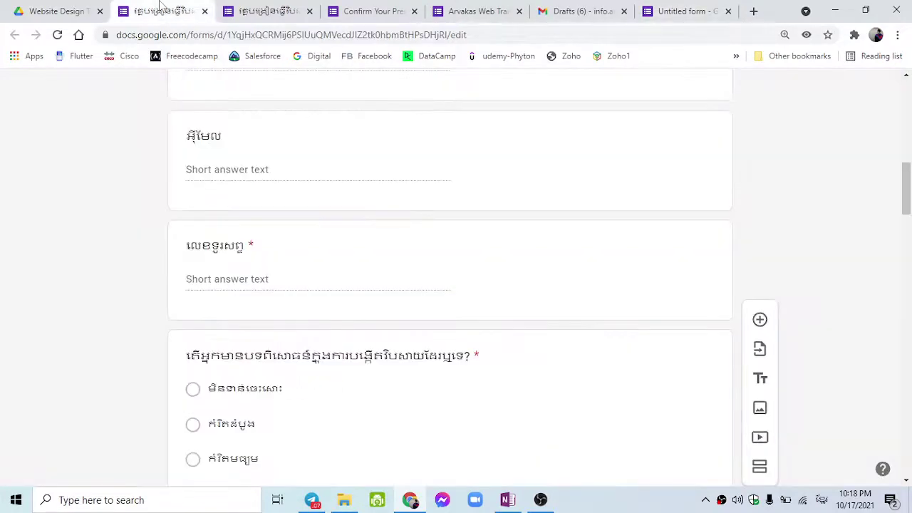
scroll(242, 306, "down", 1)
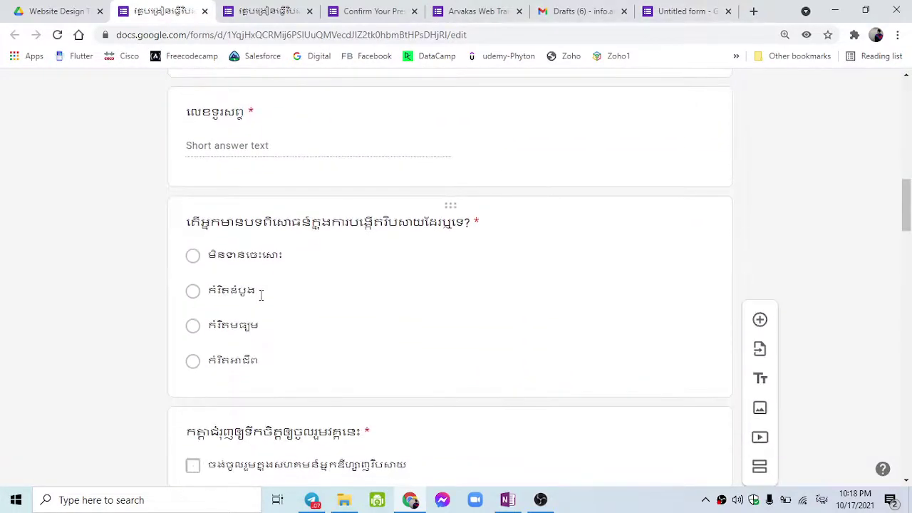
scroll(260, 295, "up", 2)
scroll(260, 307, "down", 9)
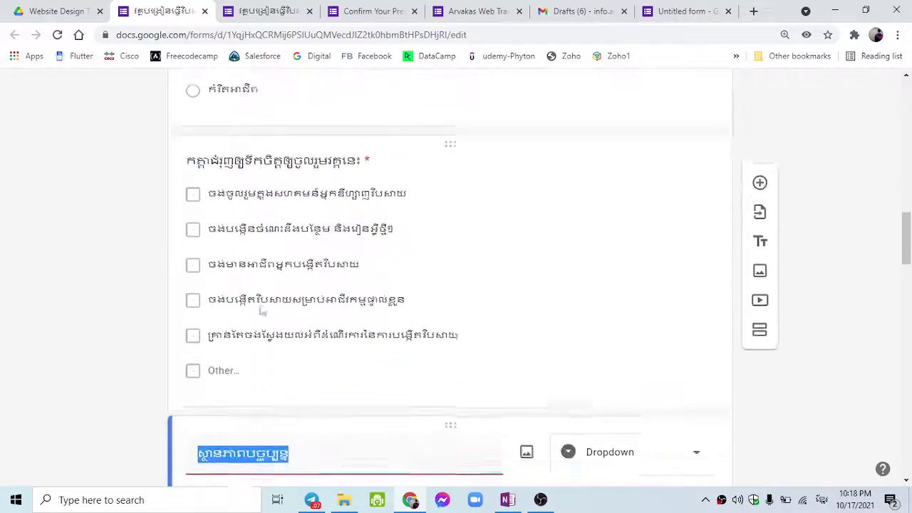
left_click(263, 236)
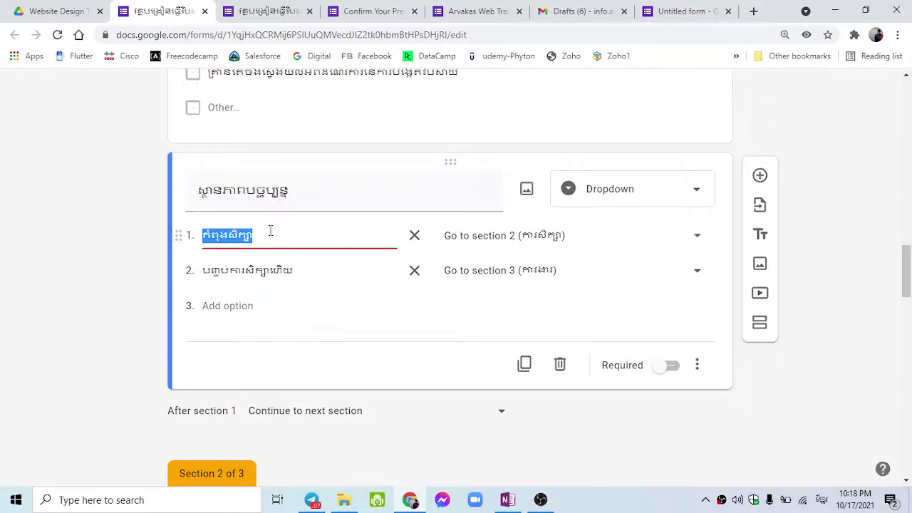
key("ctrl+c")
left_click(683, 11)
key("ctrl+v")
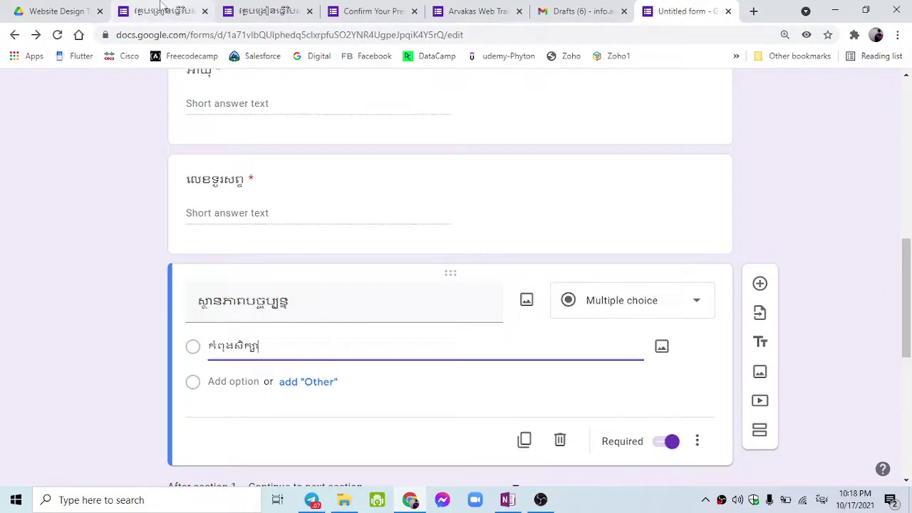
Add បញ្ចប់ការសិក្សាហើយ as Option 2, copied from the other form.
left_click(161, 8)
left_click(241, 270)
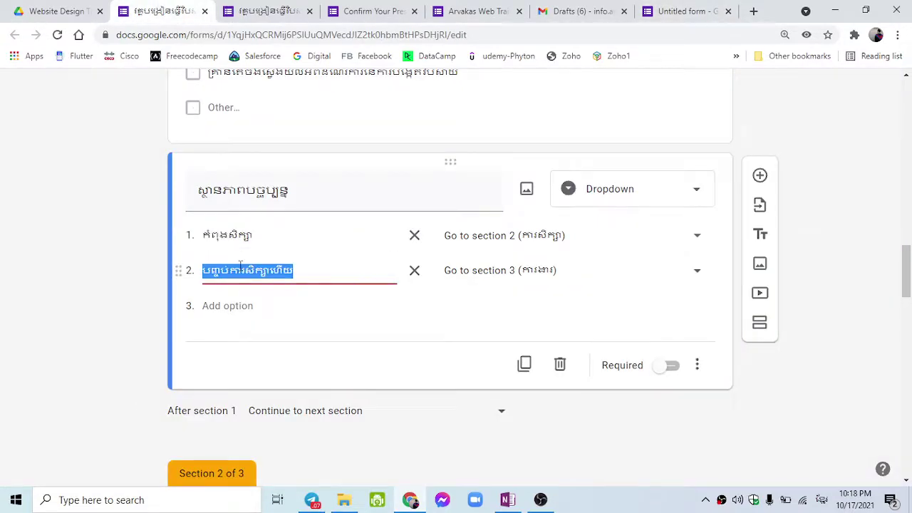
key("ctrl+c")
left_click(683, 11)
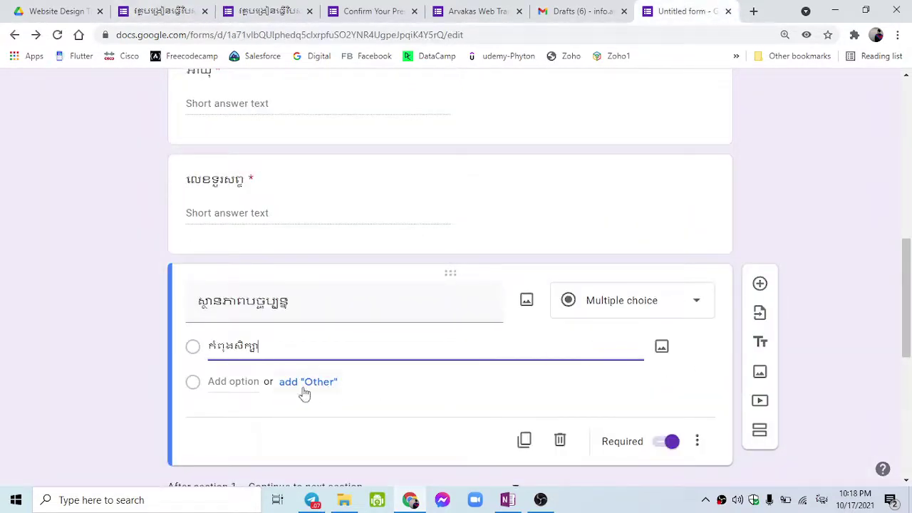
left_click(241, 381)
key("ctrl+v")
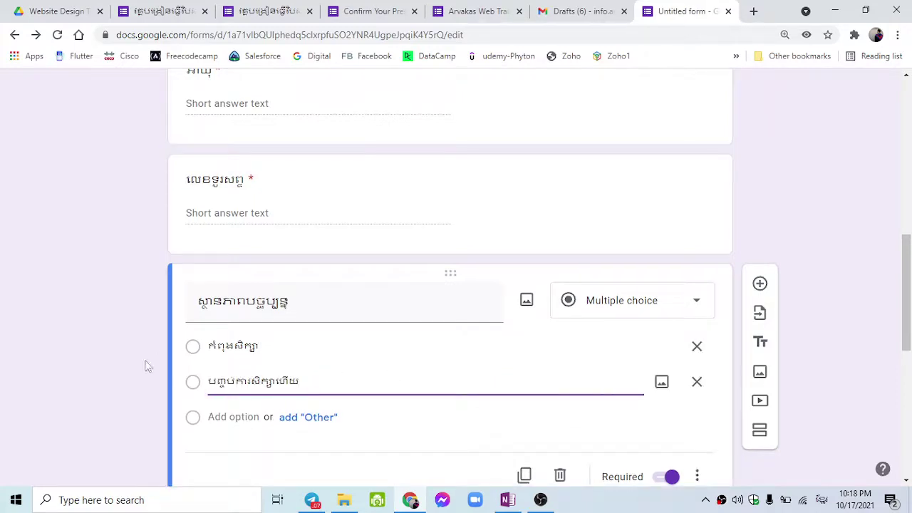
left_click(106, 363)
scroll(434, 375, "down", 3)
scroll(341, 353, "up", 2)
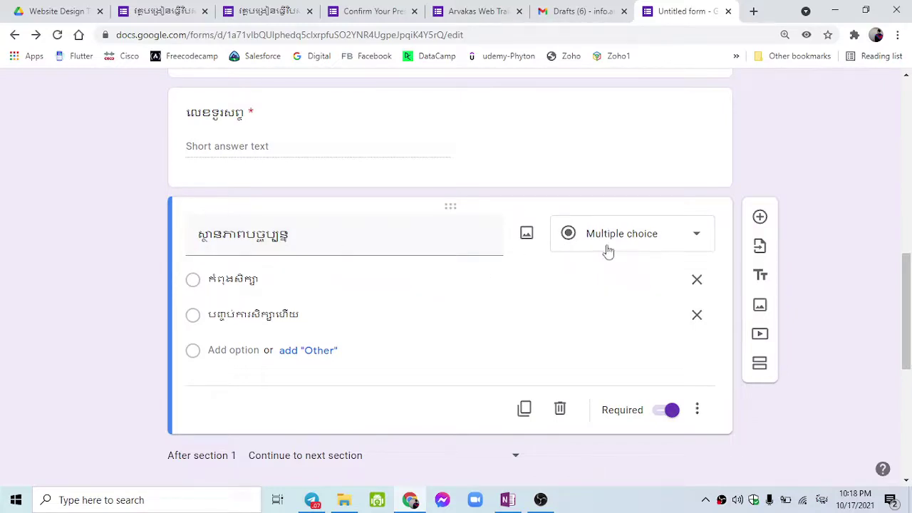
Duplicate the status question and make the copy a Checkboxes question.
left_click(596, 254)
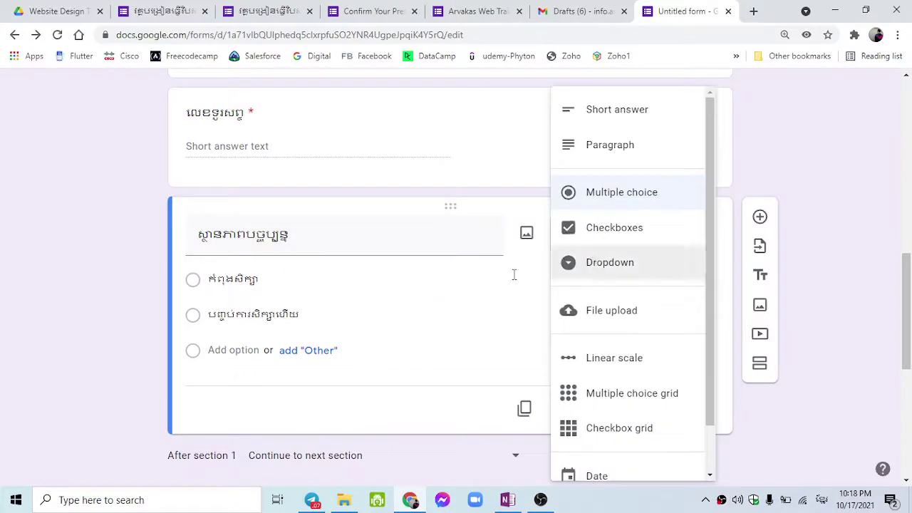
left_click(862, 227)
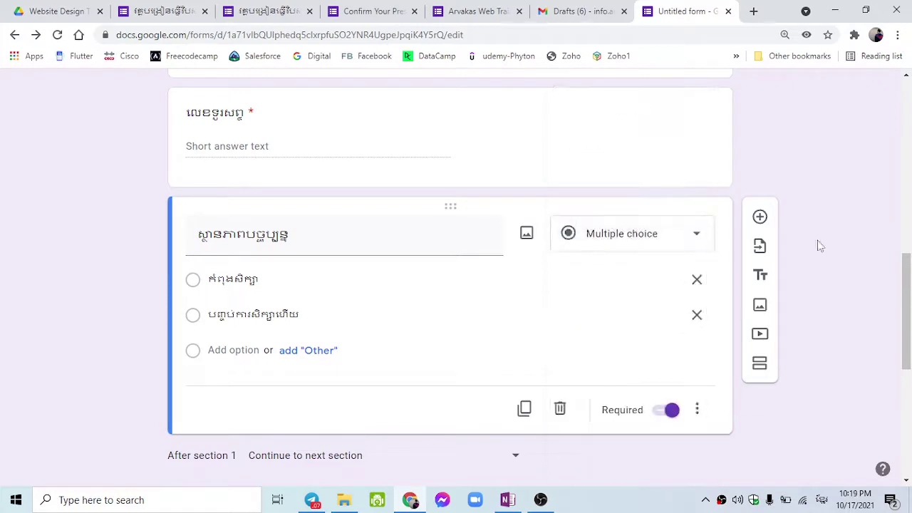
left_click(523, 409)
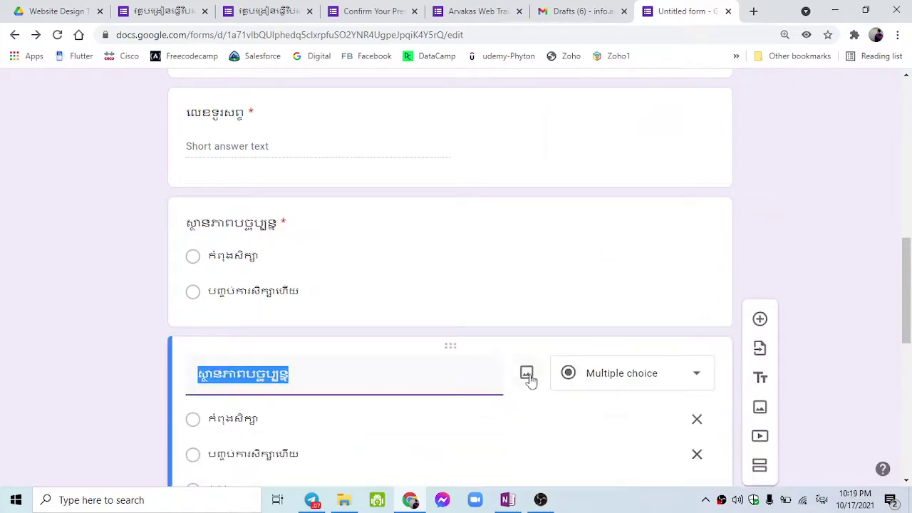
scroll(525, 296, "up", 10)
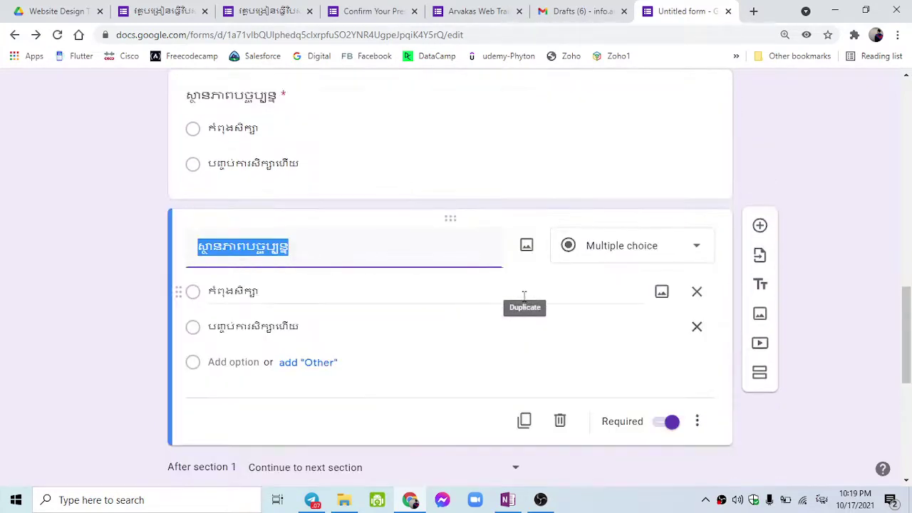
scroll(579, 292, "down", 10)
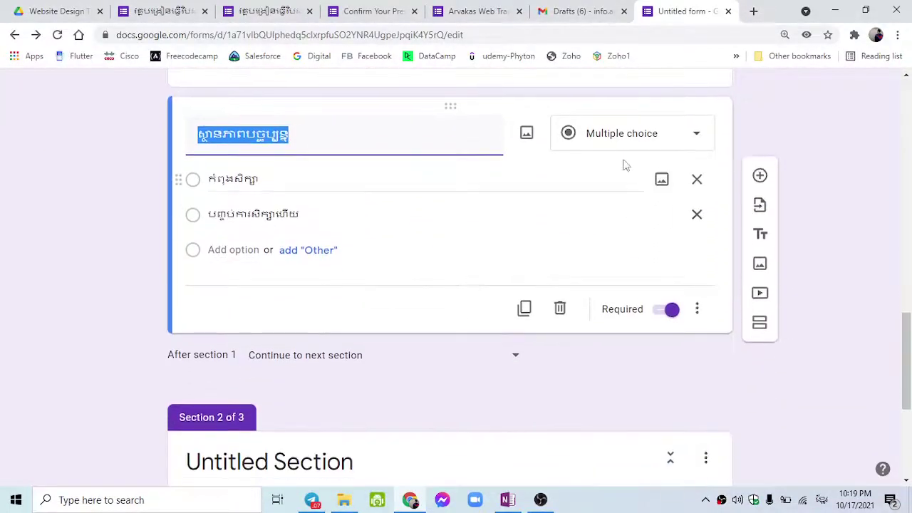
left_click(620, 145)
left_click(619, 188)
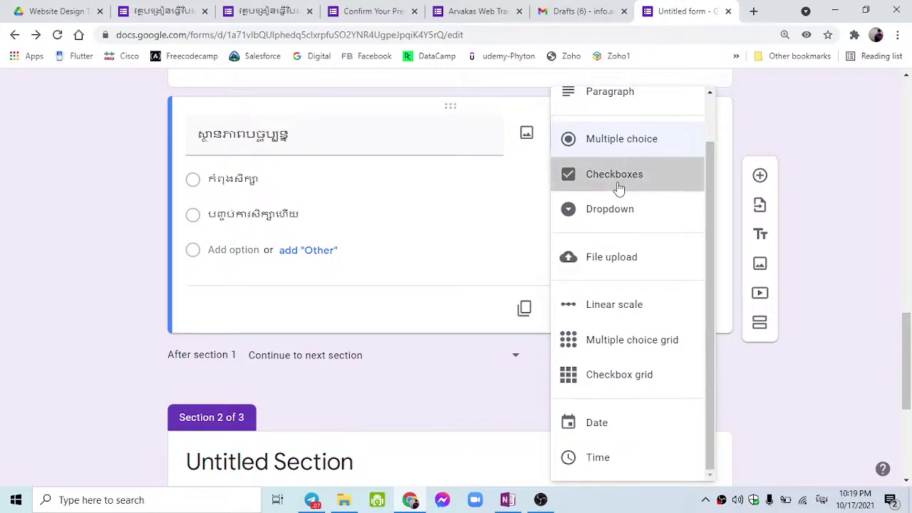
Make the other copy of the status question a Dropdown.
scroll(615, 185, "up", 5)
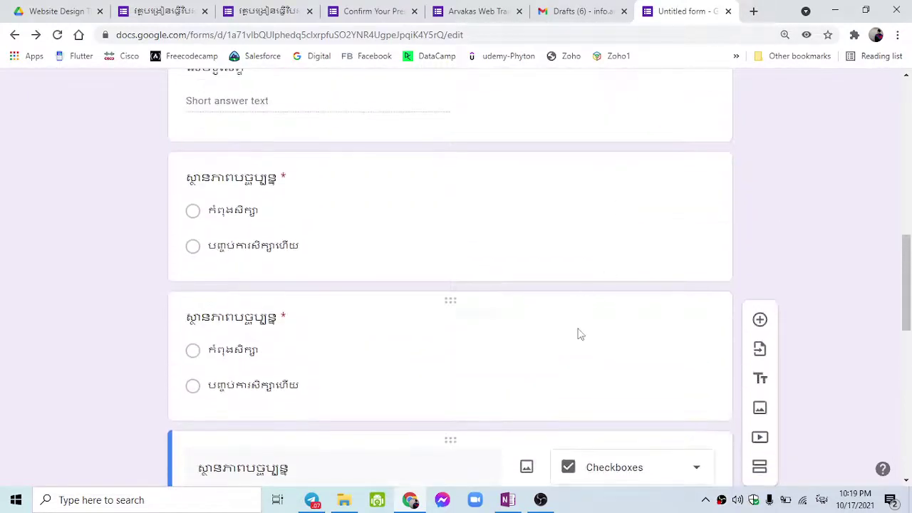
left_click(578, 332)
left_click(584, 332)
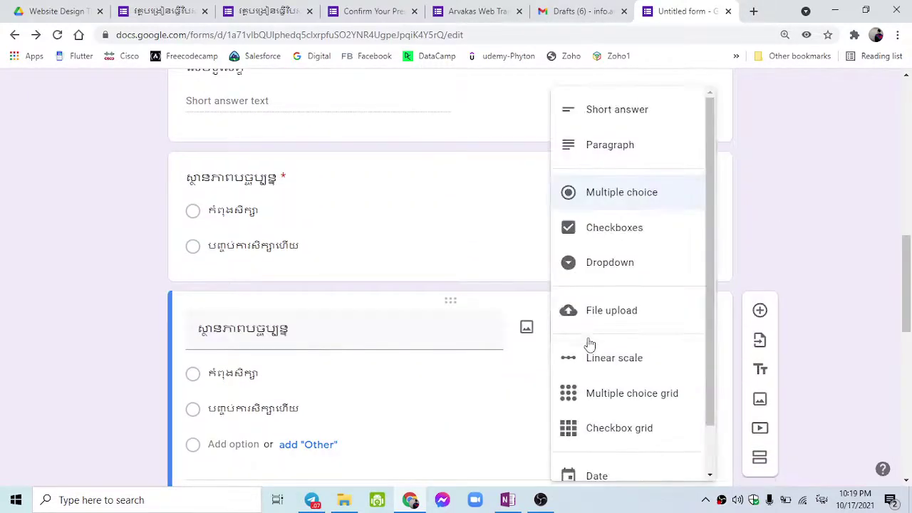
left_click(630, 267)
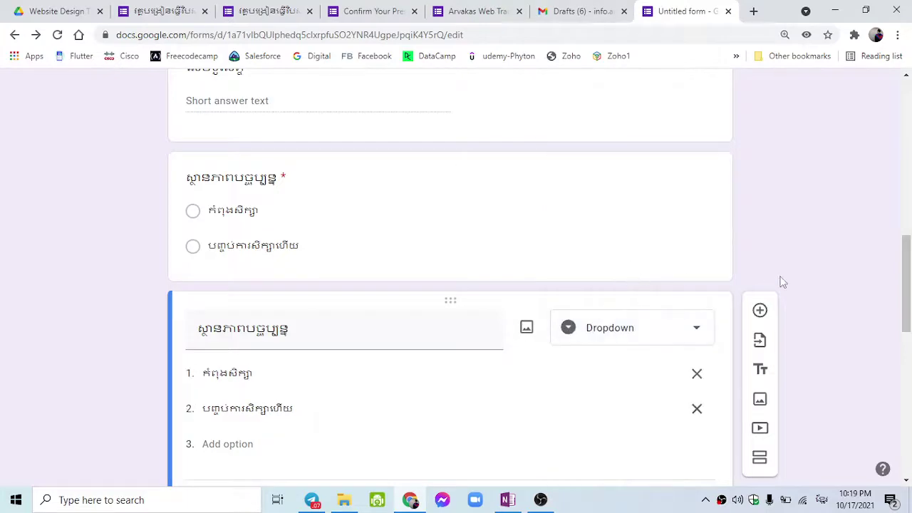
scroll(748, 292, "up", 2)
left_click(589, 349)
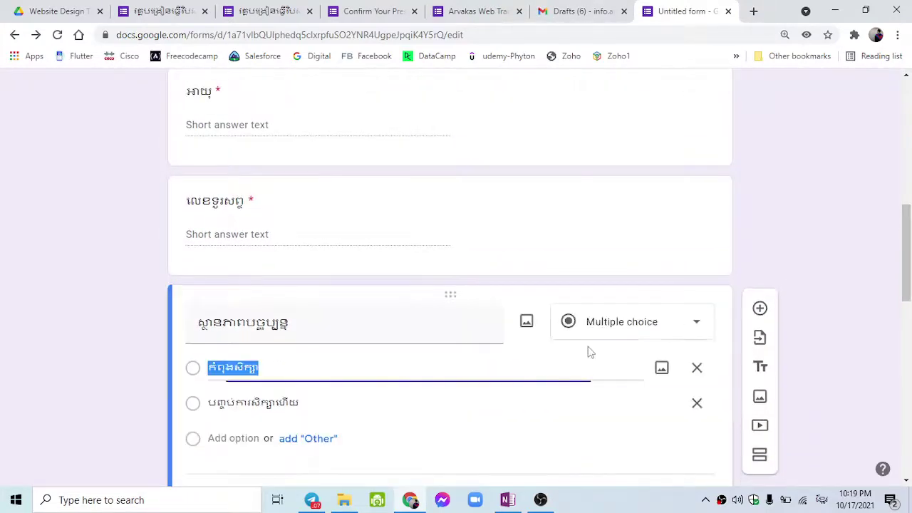
scroll(885, 171, "up", 10)
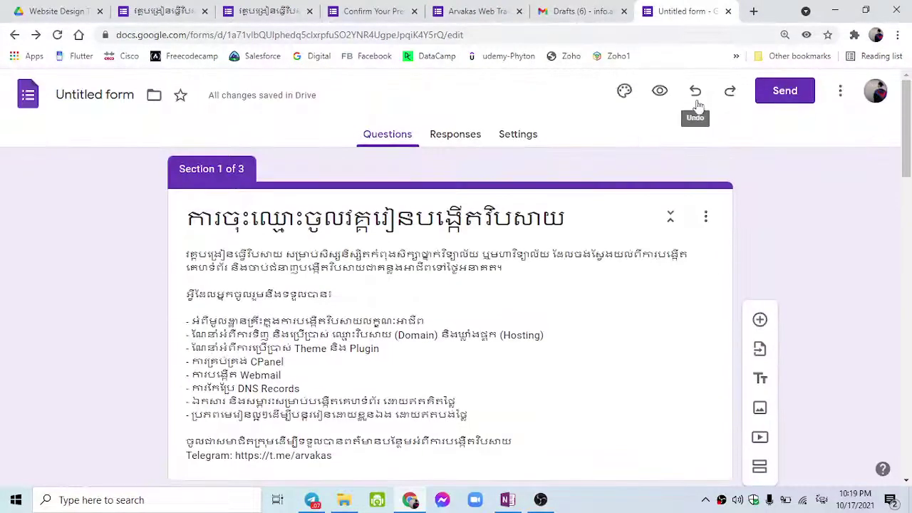
In the respondent preview, toggle the radio status answer between the first and second options.
left_click(663, 93)
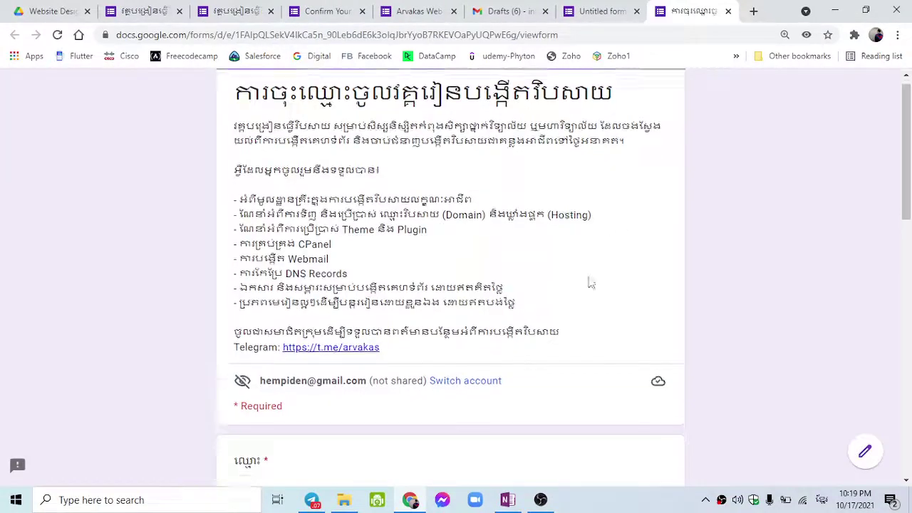
scroll(603, 313, "down", 15)
scroll(602, 314, "up", 2)
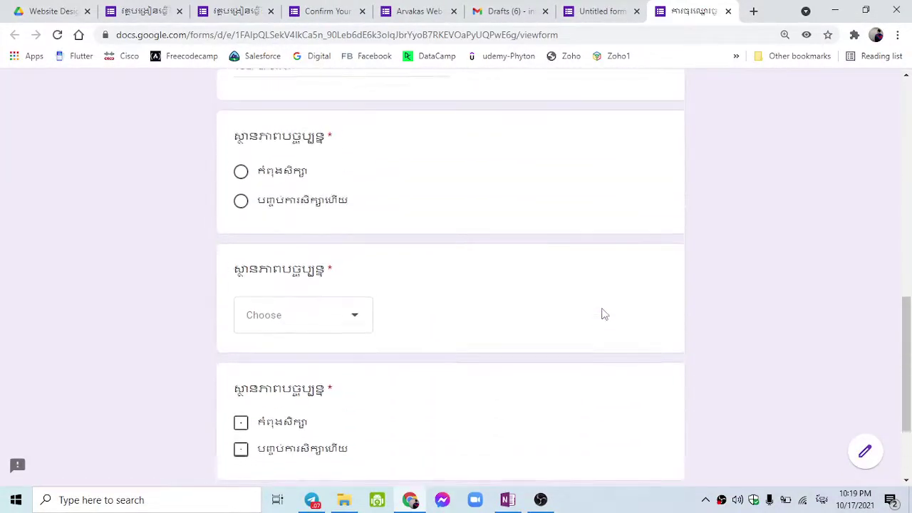
scroll(328, 228, "up", 1)
left_click(241, 239)
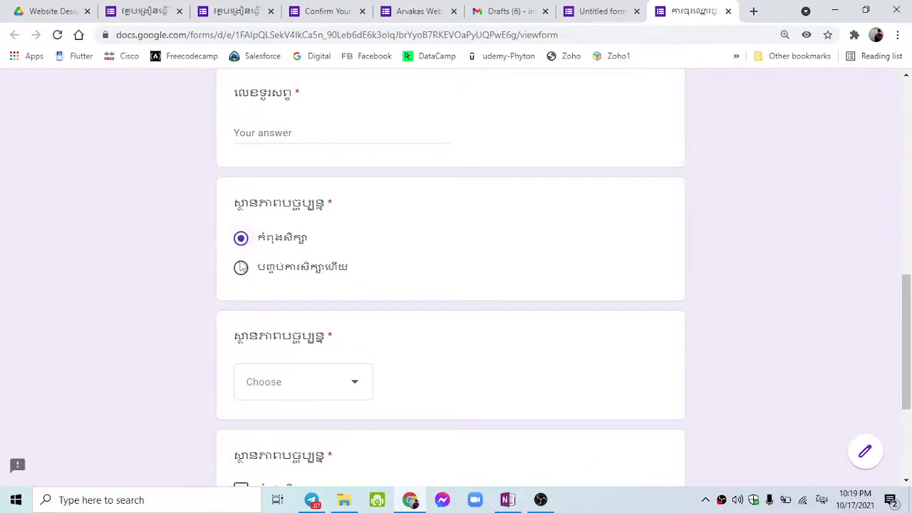
left_click(240, 268)
left_click(241, 239)
left_click(240, 267)
left_click(241, 239)
left_click(240, 268)
left_click(241, 238)
left_click(241, 267)
Highlight the status question and its answers, then select the first status answer.
left_click_drag(232, 210, 399, 246)
left_click_drag(233, 201, 331, 275)
left_click(331, 274)
left_click(236, 245)
Open and close the dropdown status question's choices twice without choosing an answer.
scroll(278, 280, "down", 1)
scroll(278, 274, "down", 2)
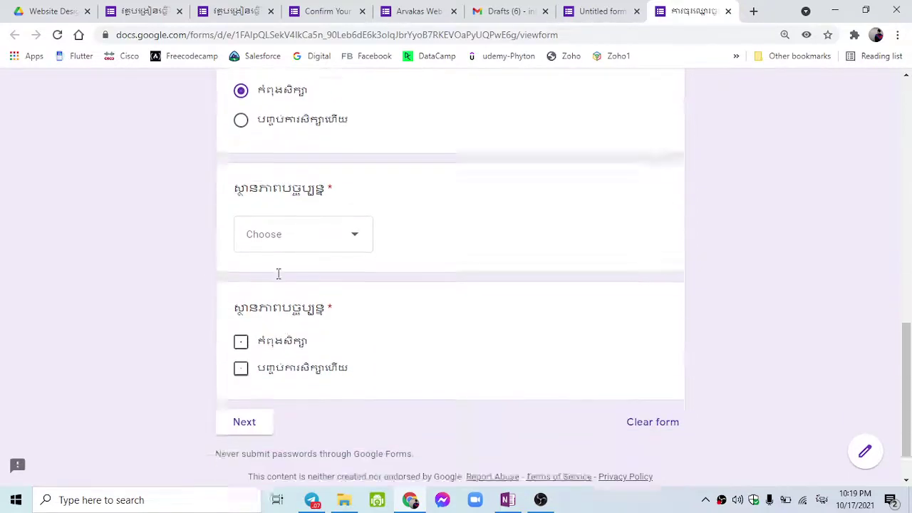
left_click(281, 196)
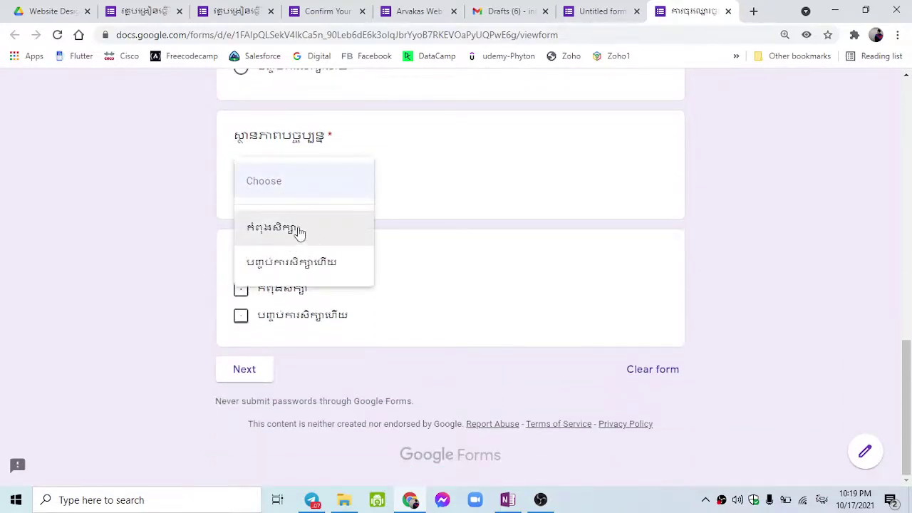
left_click(397, 188)
left_click(351, 192)
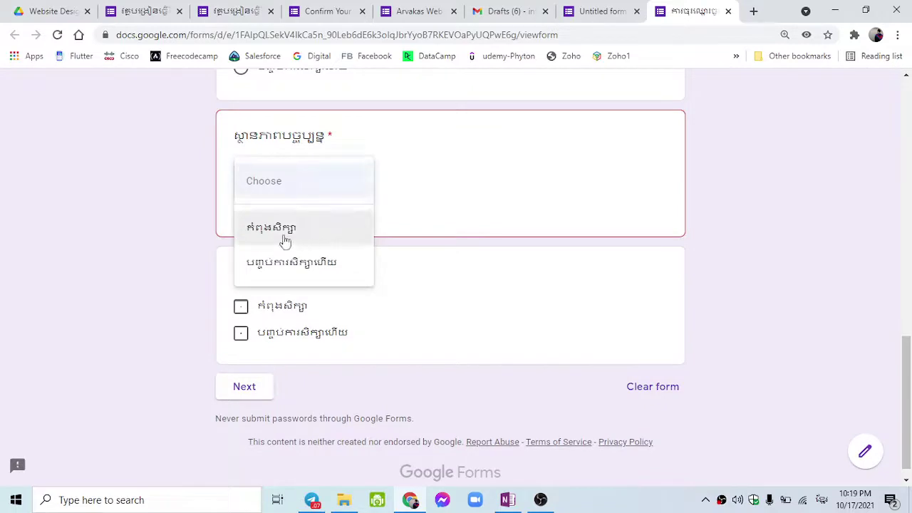
left_click(436, 214)
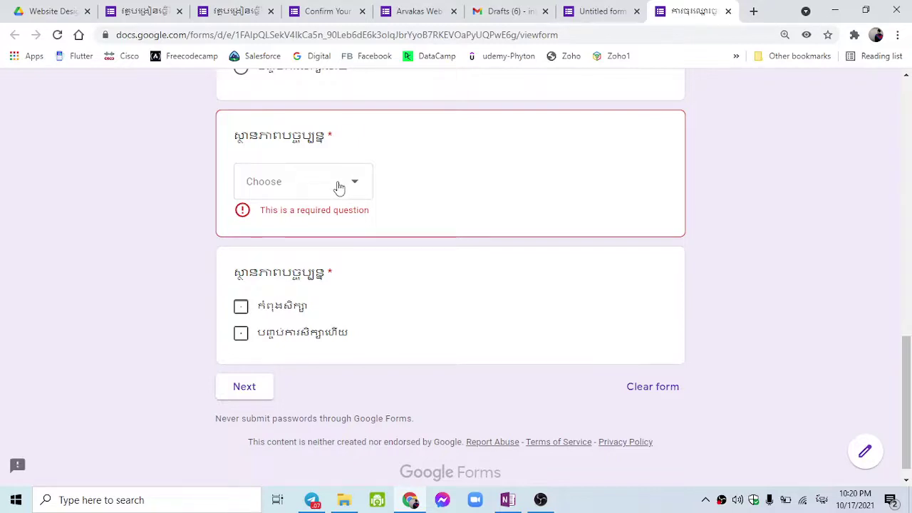
Tick and then untick both checkboxes in the checkbox version of the status question.
scroll(362, 220, "up", 2)
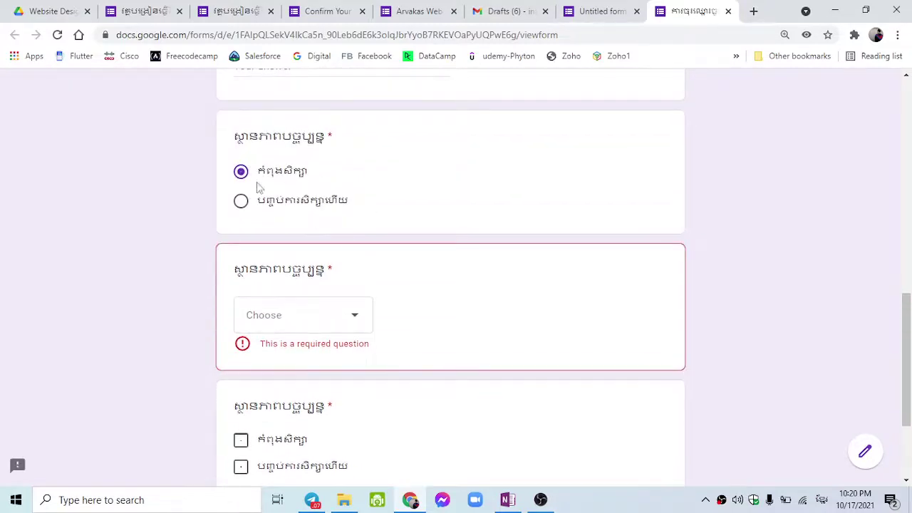
scroll(323, 224, "down", 2)
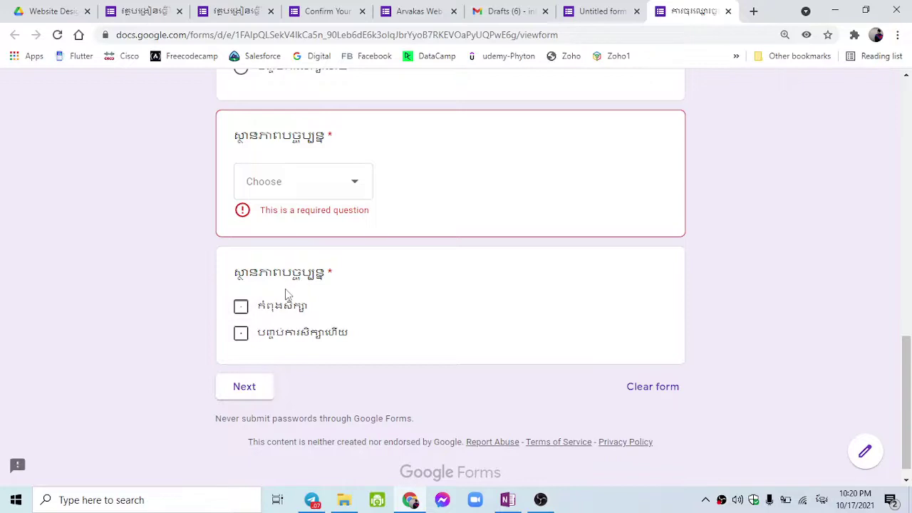
left_click(239, 310)
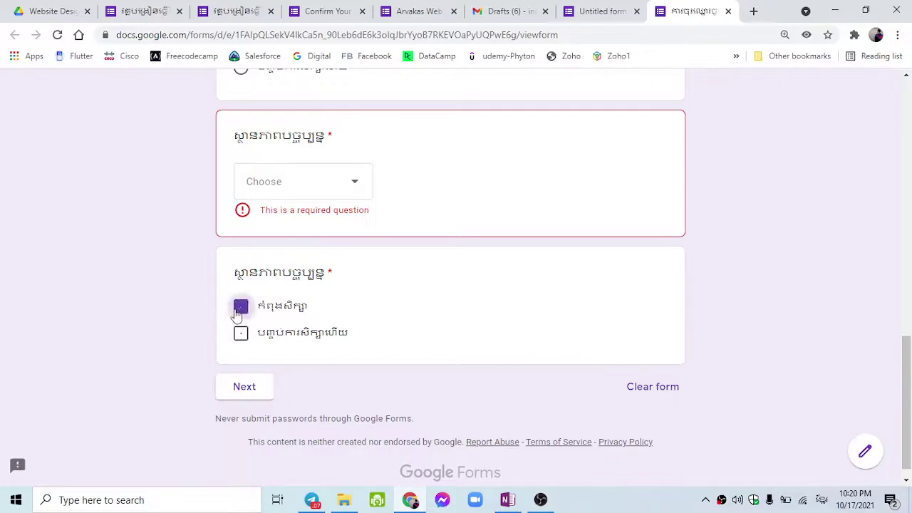
left_click(239, 335)
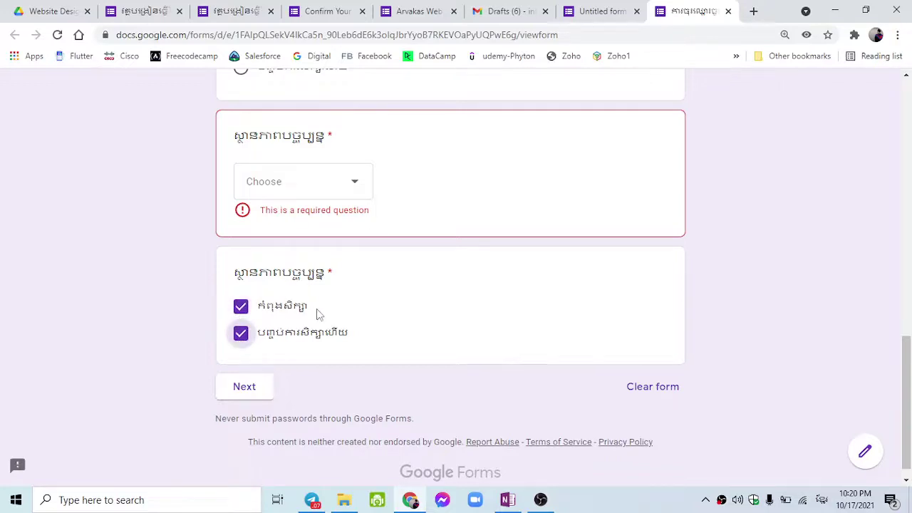
left_click(240, 307)
left_click(240, 332)
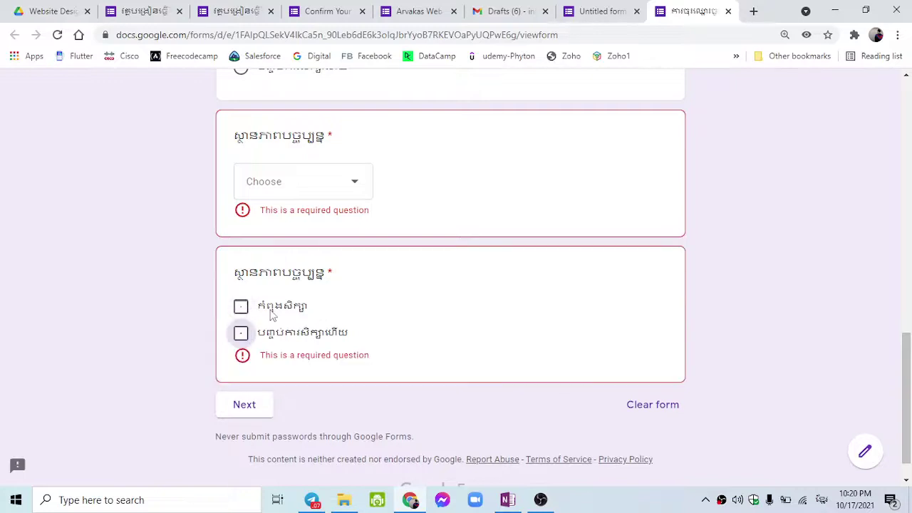
scroll(275, 313, "up", 6)
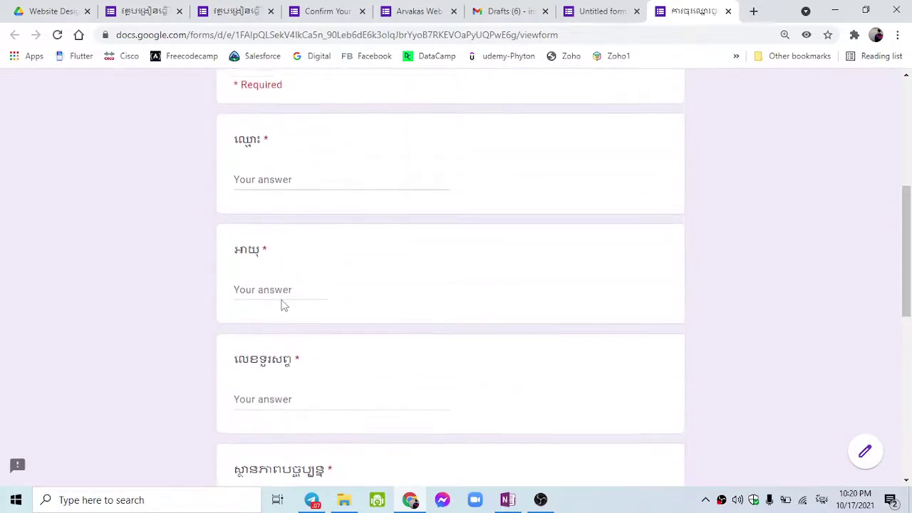
scroll(281, 305, "down", 4)
scroll(398, 270, "down", 3)
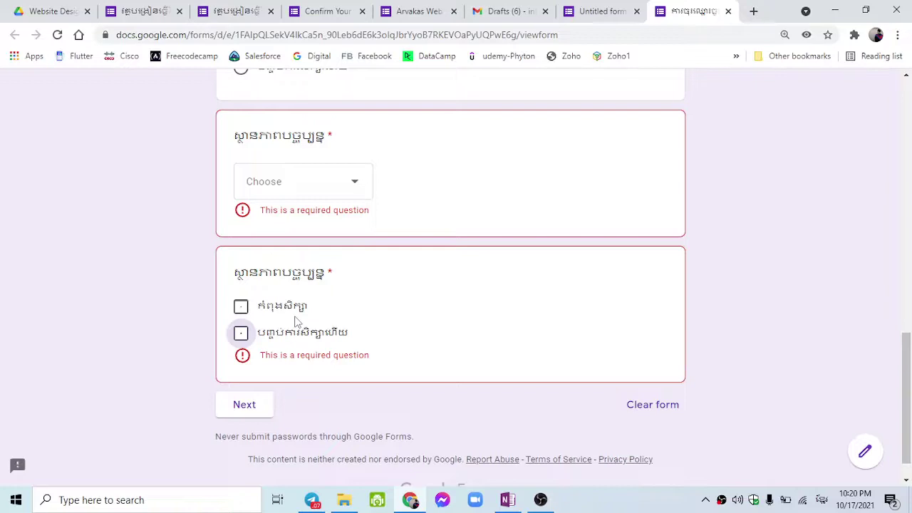
scroll(300, 321, "up", 2)
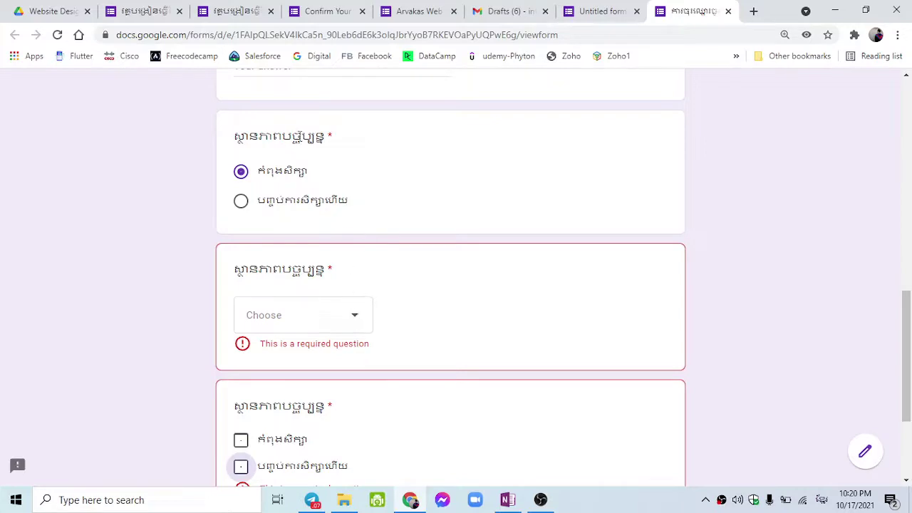
Choose the second answer in the multiple-choice status question and view the dropdown version's choices.
left_click_drag(262, 169, 317, 172)
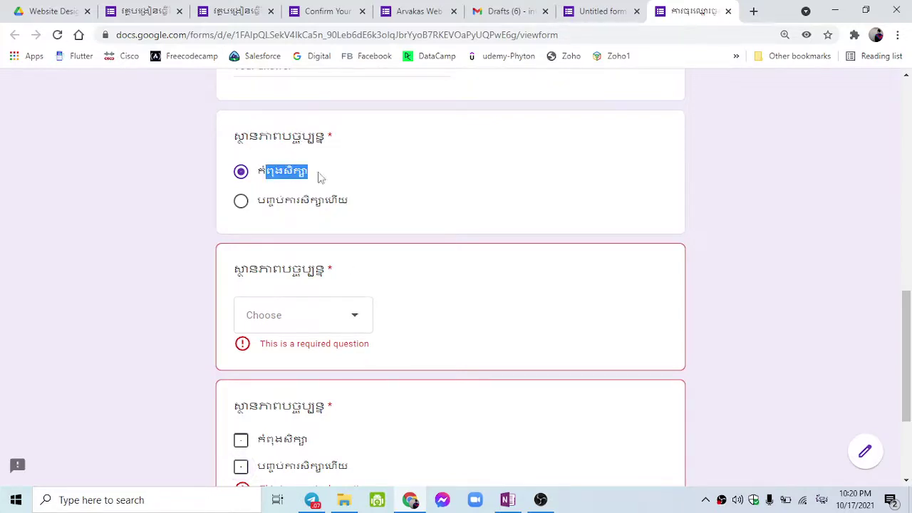
left_click_drag(283, 201, 348, 201)
left_click_drag(272, 136, 349, 155)
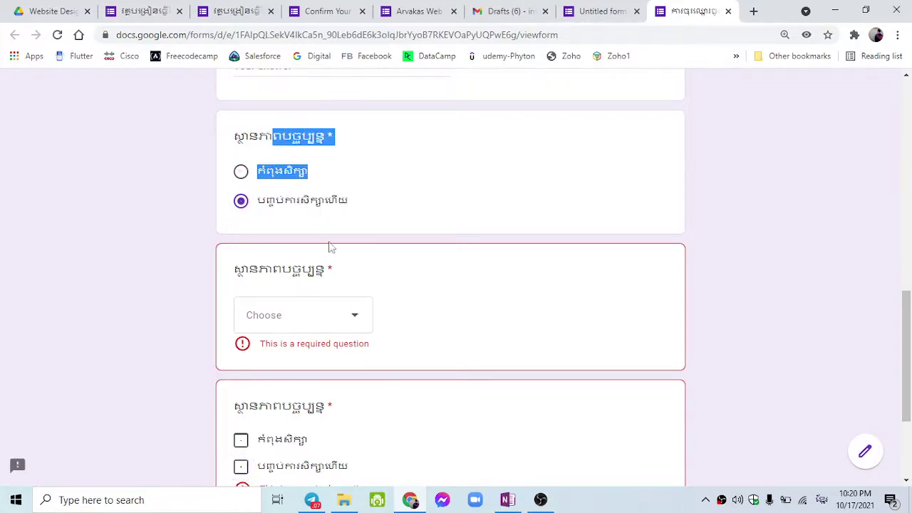
left_click(276, 274)
left_click(290, 316)
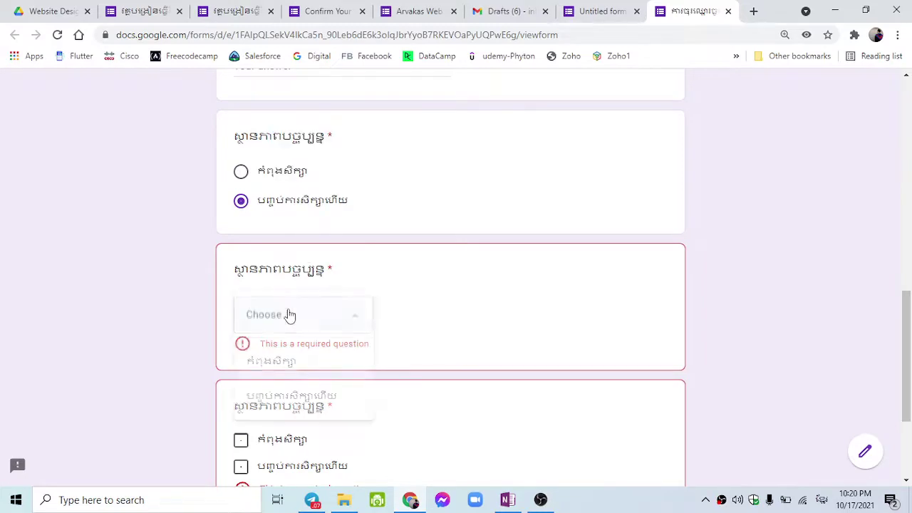
scroll(324, 339, "down", 1)
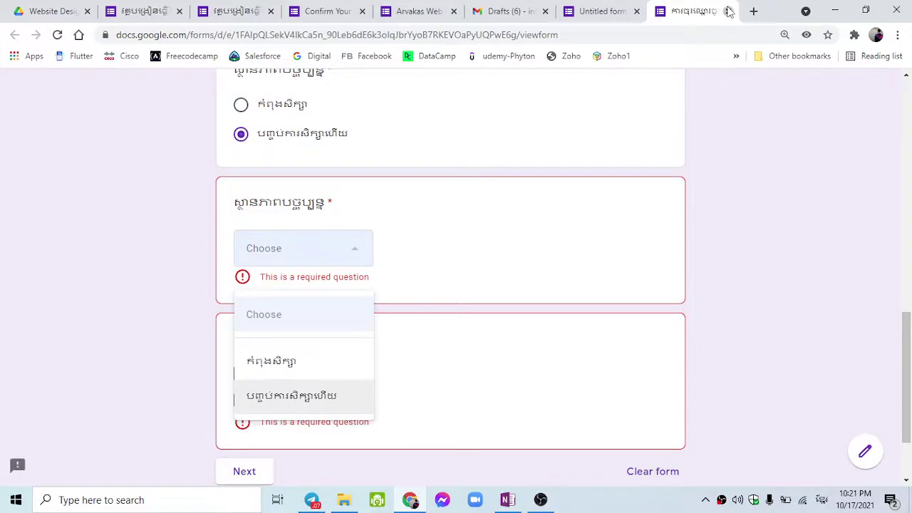
left_click(602, 11)
Close the live form and delete the checkbox and dropdown copies of the status question.
scroll(581, 193, "down", 3)
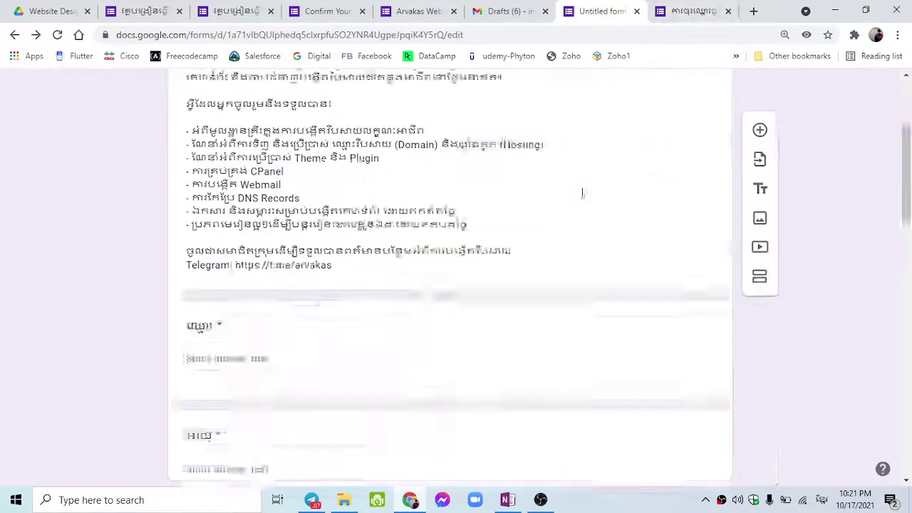
scroll(582, 192, "down", 6)
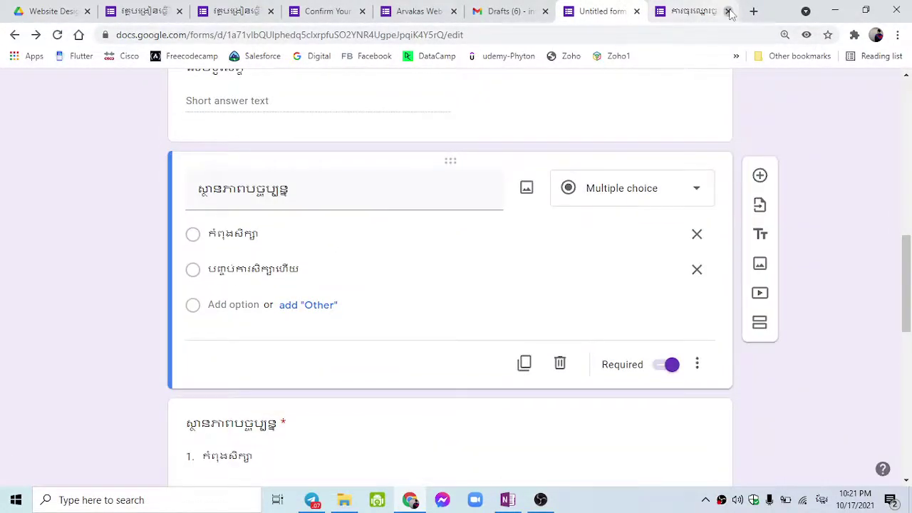
left_click(728, 11)
scroll(514, 218, "down", 5)
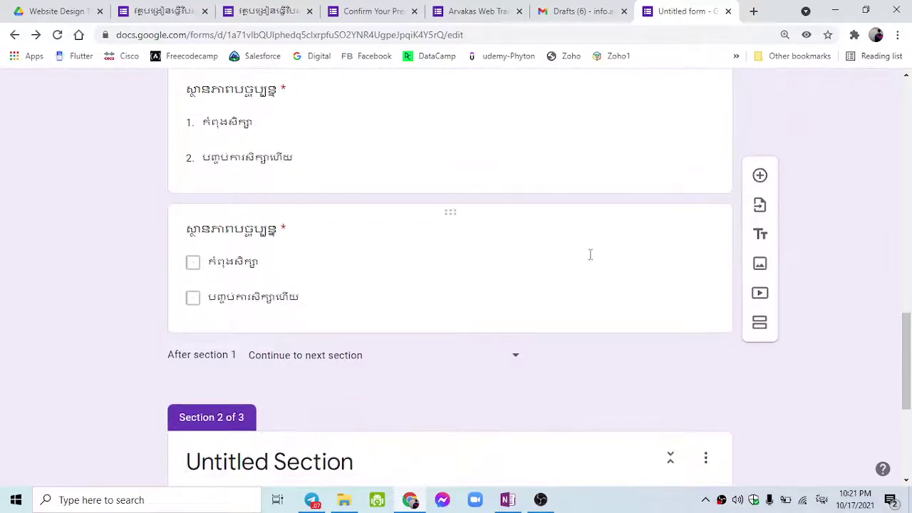
left_click(621, 270)
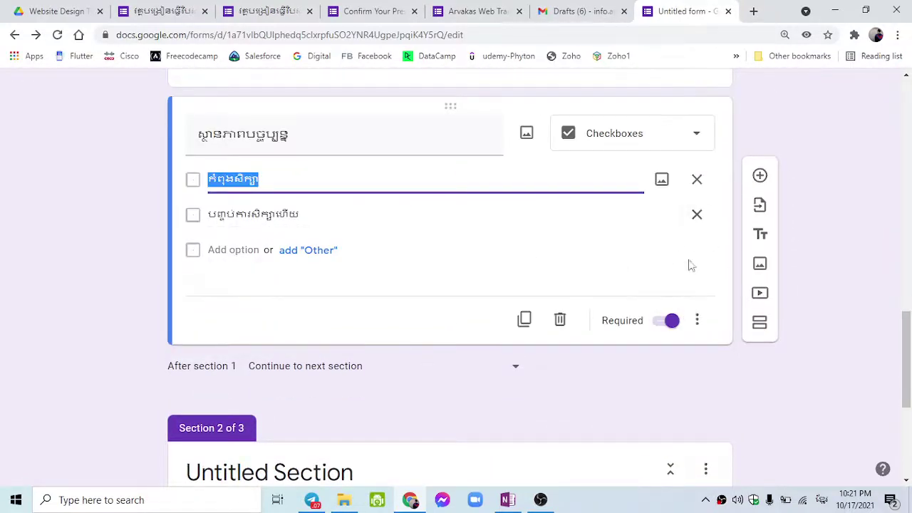
left_click(560, 322)
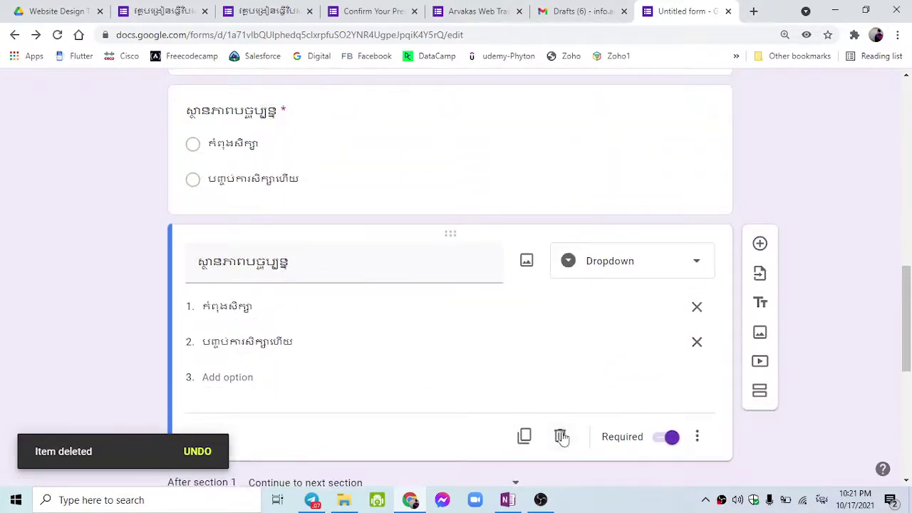
left_click(560, 435)
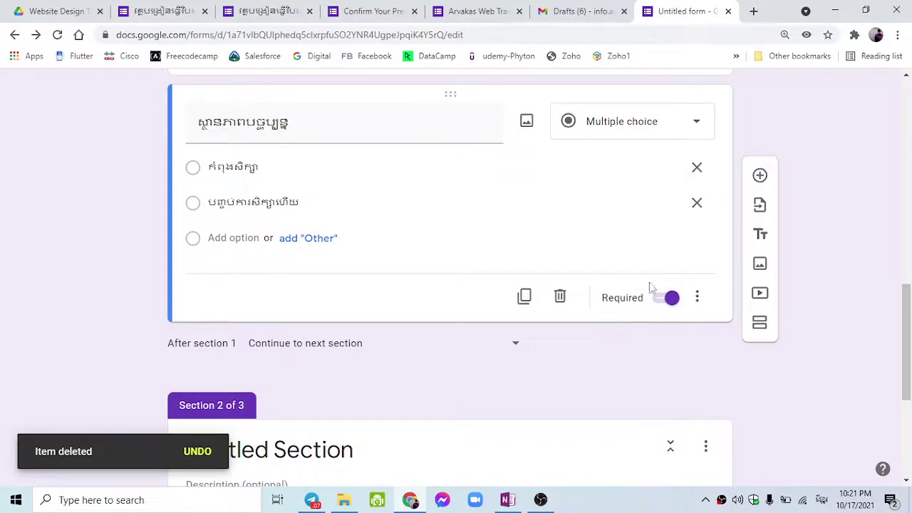
Select the first status option's text to reuse in the section 2 title.
scroll(506, 247, "down", 1)
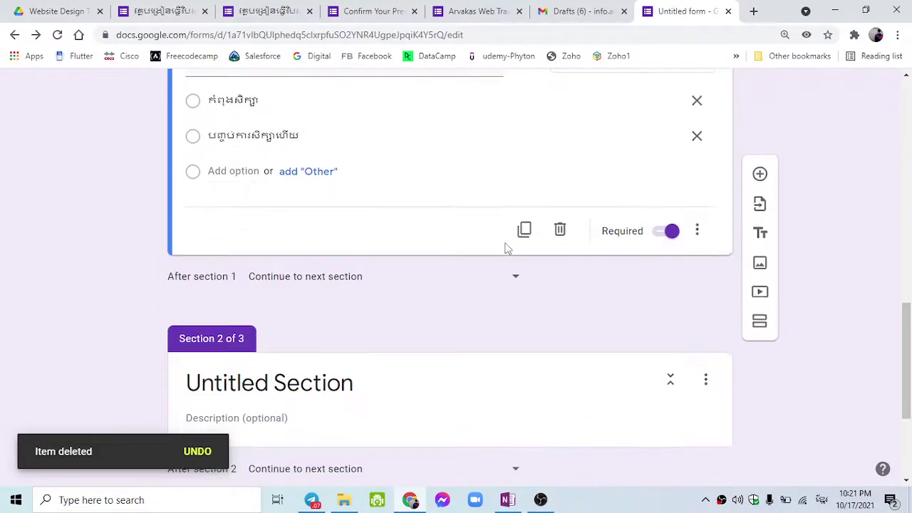
scroll(506, 248, "up", 1)
left_click(349, 438)
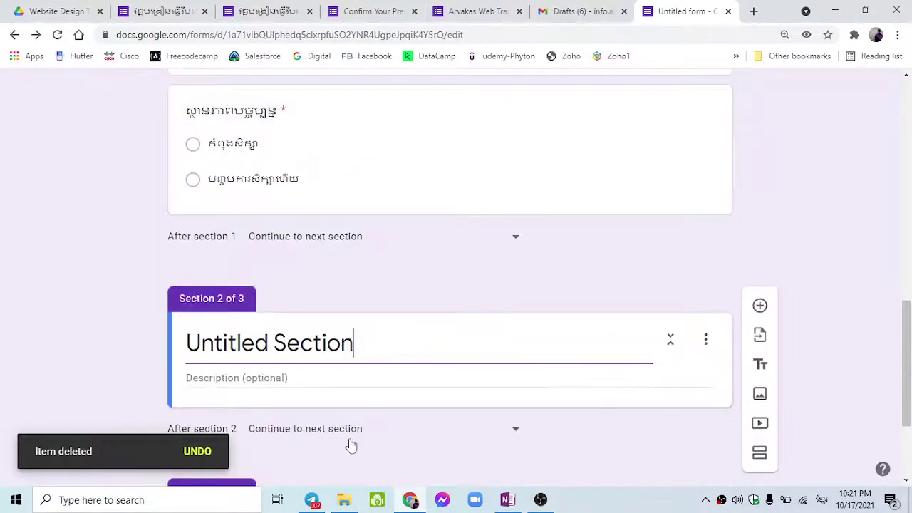
left_click(260, 137)
key("ctrl+c")
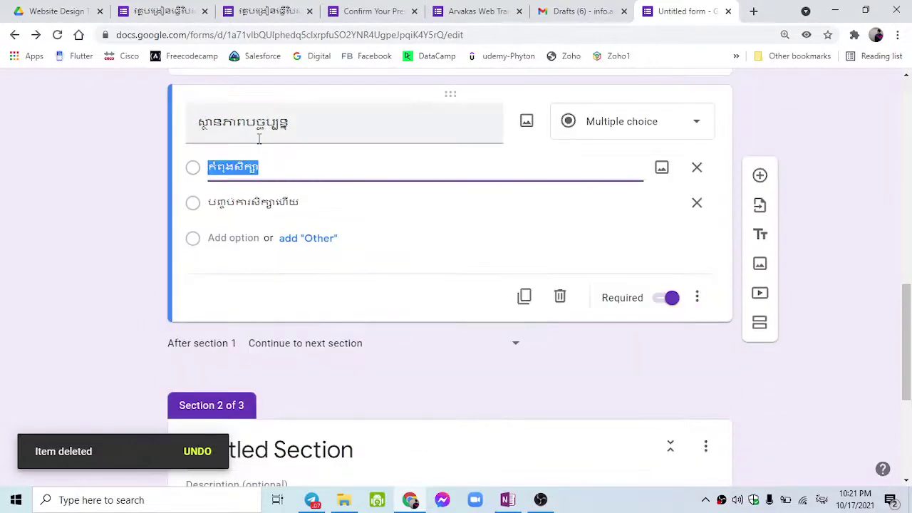
Rename section 2 to ពត៌មានការសិក្សា by pasting and editing the copied status text.
scroll(360, 297, "down", 3)
left_click(362, 297)
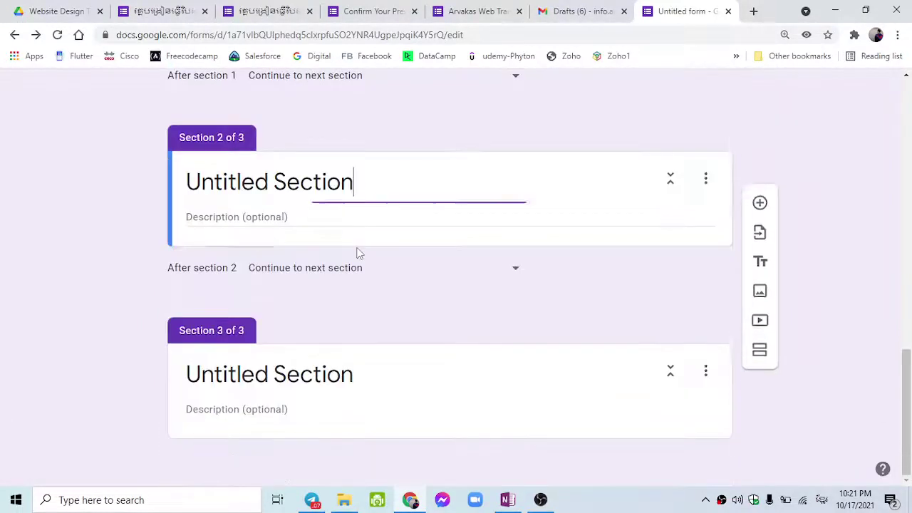
key("ctrl+a")
key("ctrl+v")
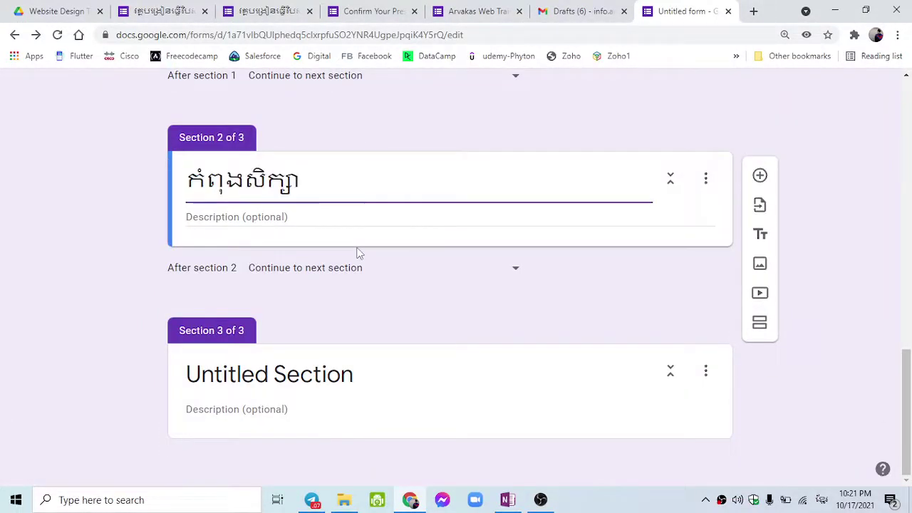
double_click(261, 184)
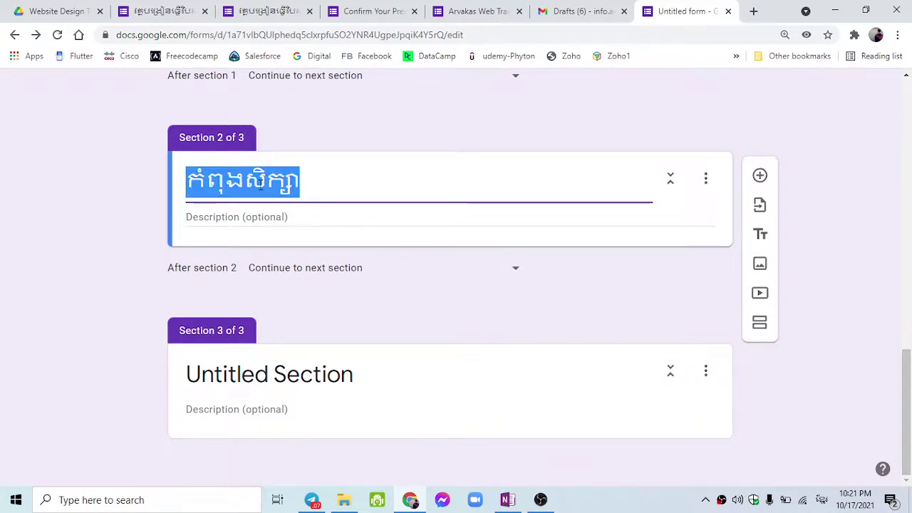
left_click(253, 182)
key("BackSpace")
key("BackSpace")
key("BackSpace")
key("BackSpace")
key("BackSpace")
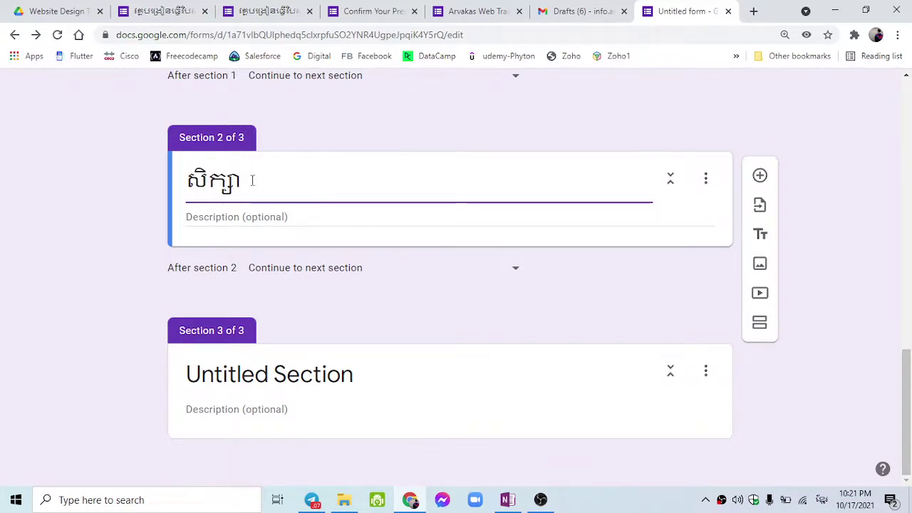
type("ព")
type("ត៌")
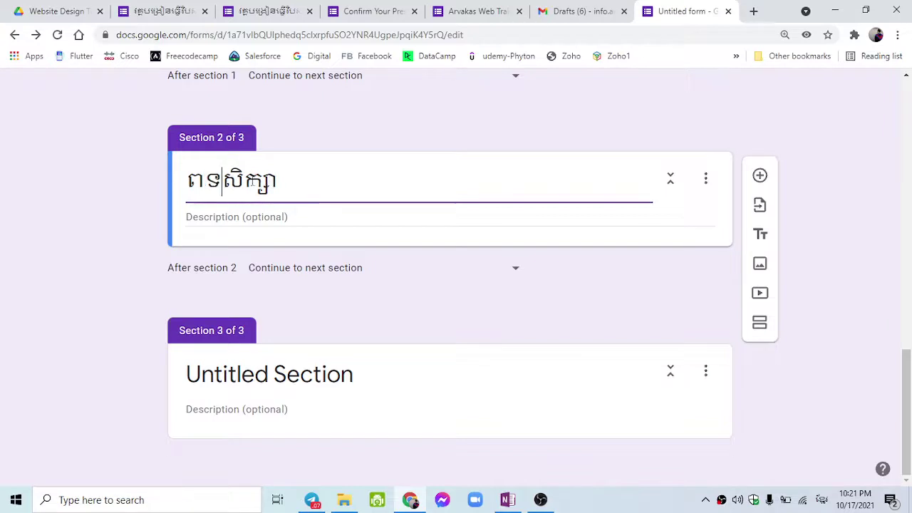
type("មាន")
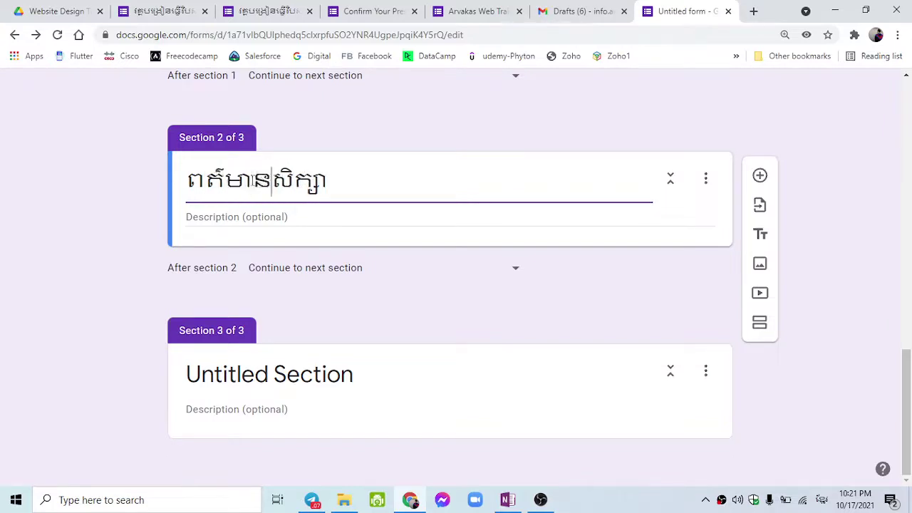
type("ការ")
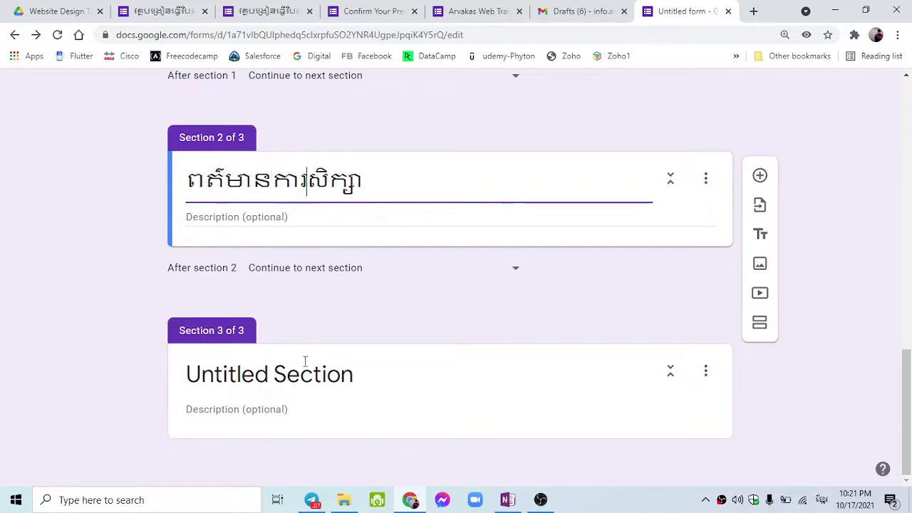
Title the new Section 3 ការងារ.
left_click(303, 367)
triple_click(296, 375)
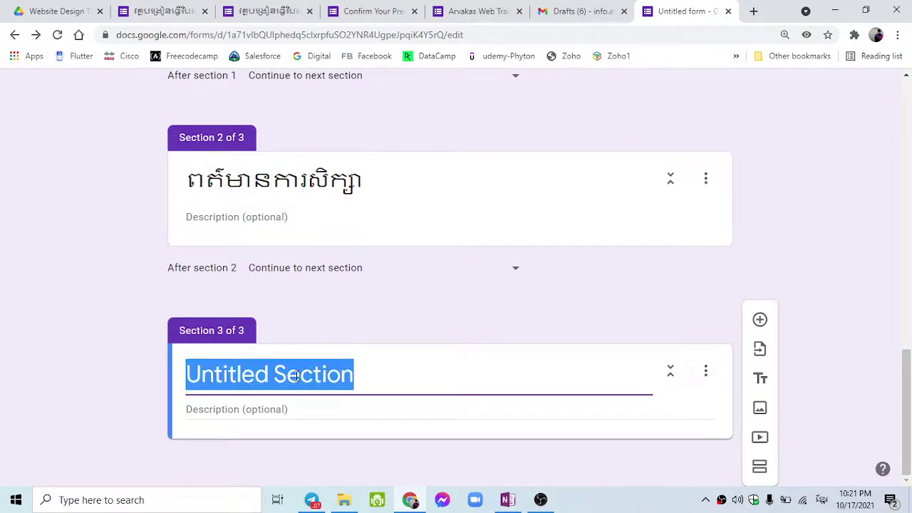
type("សុ")
type("ា")
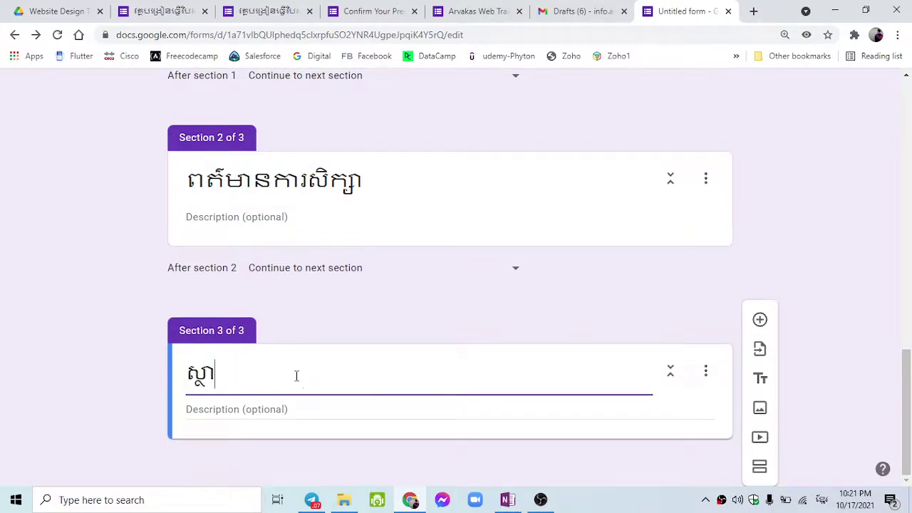
type("ន")
key("BackSpace")
key("BackSpace")
key("BackSpace")
key("BackSpace")
key("BackSpace")
type("ការងារ")
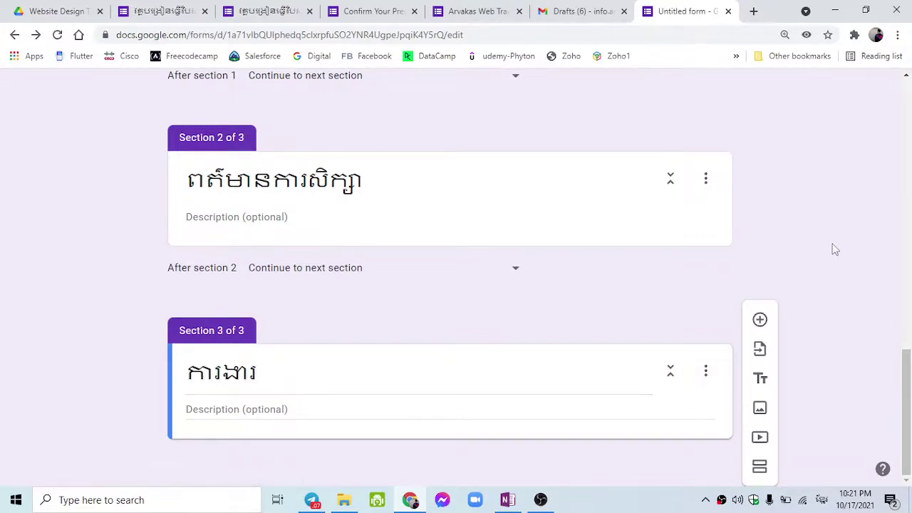
scroll(794, 249, "up", 2)
scroll(798, 249, "down", 2)
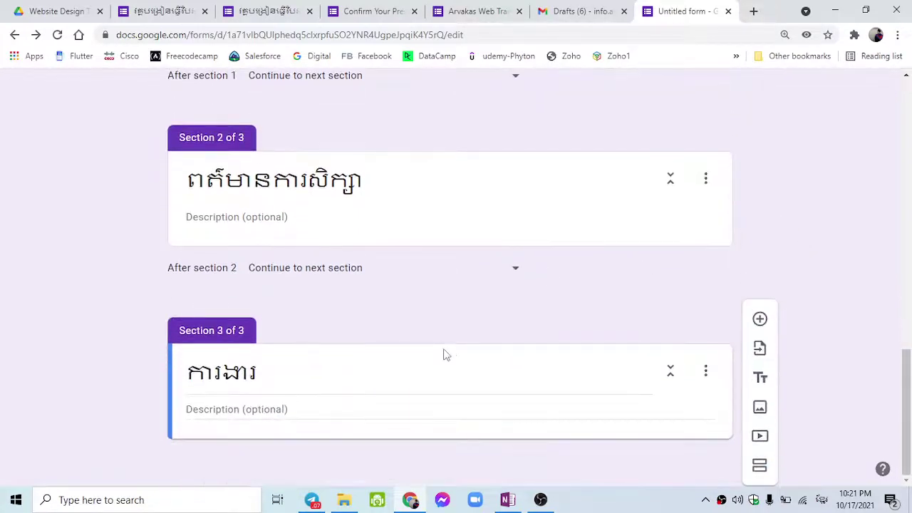
scroll(451, 349, "up", 5)
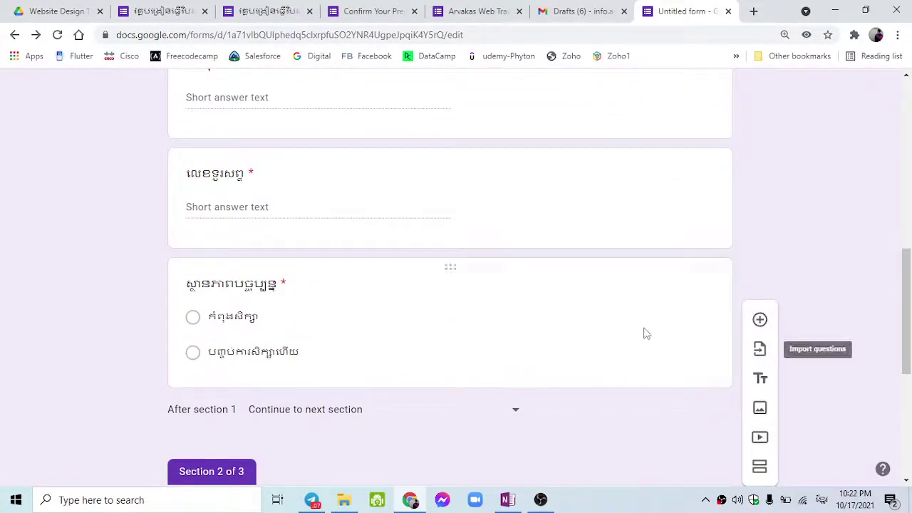
Turn on 'Go to section based on answer' for the status question.
left_click(644, 332)
scroll(525, 406, "down", 2)
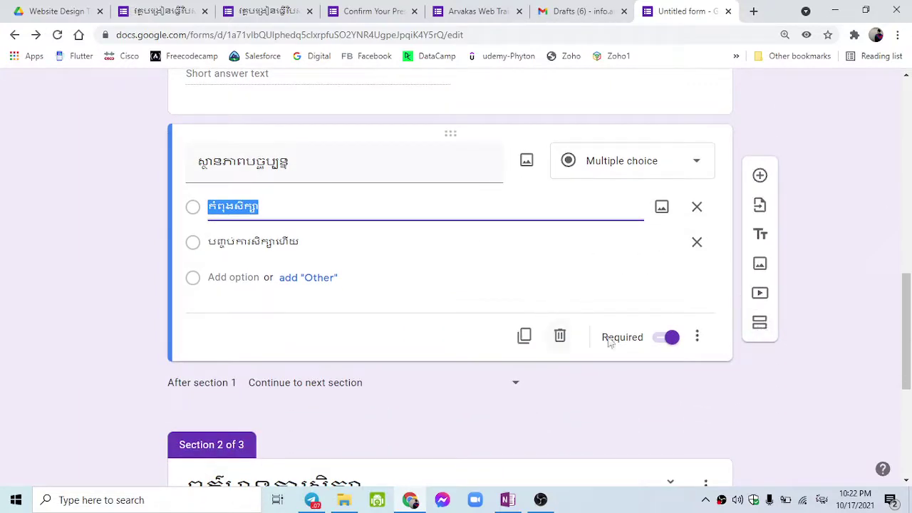
left_click(697, 337)
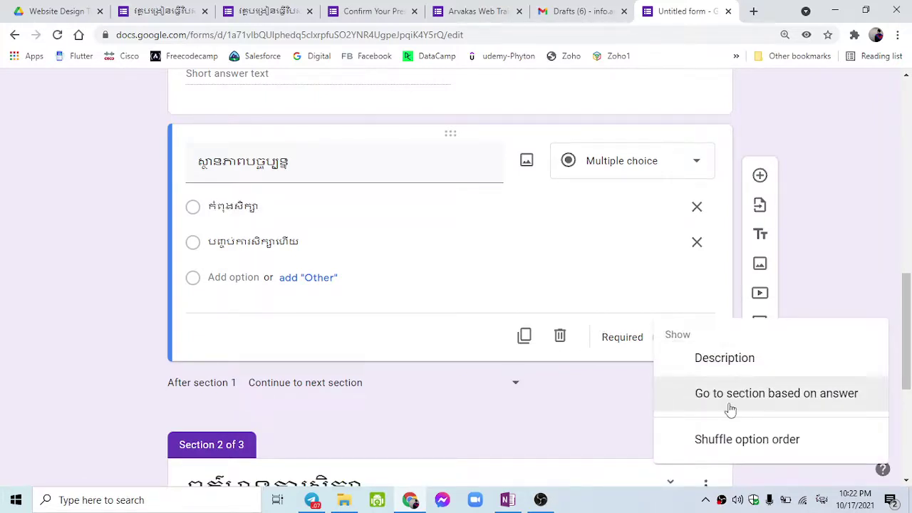
left_click(633, 303)
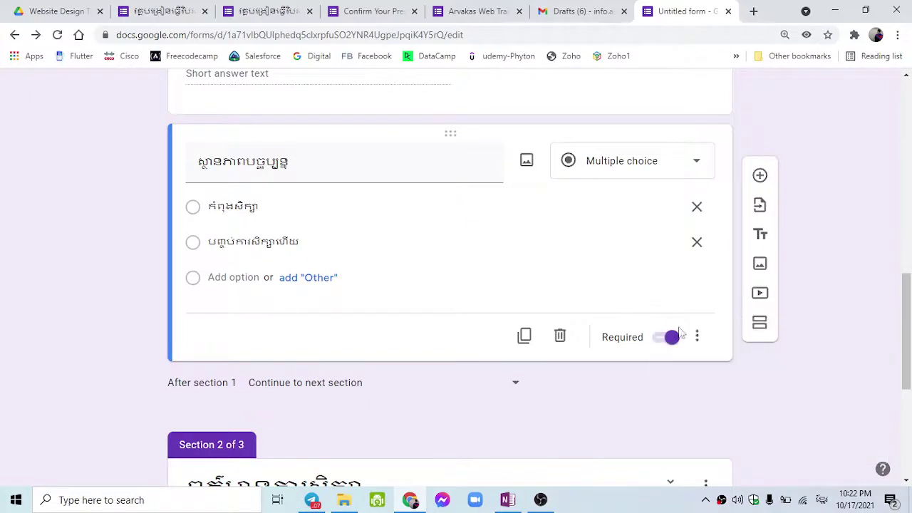
left_click(697, 339)
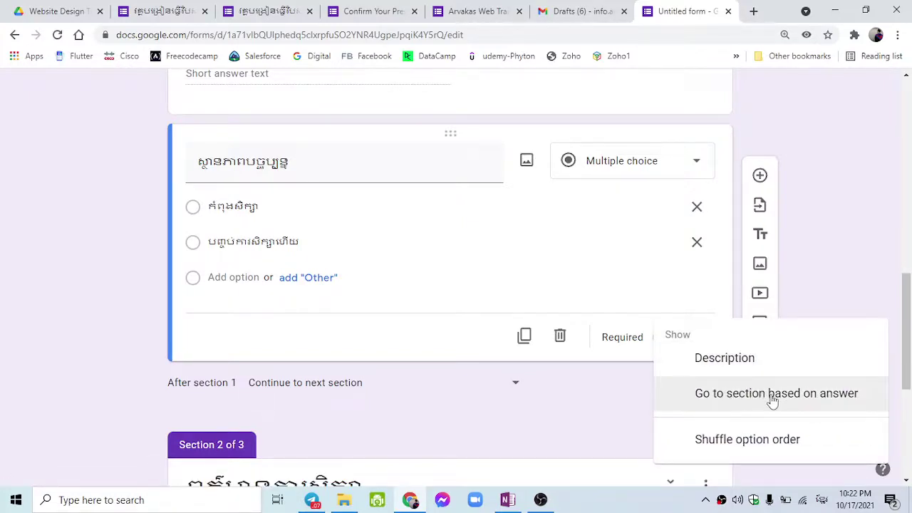
left_click(798, 399)
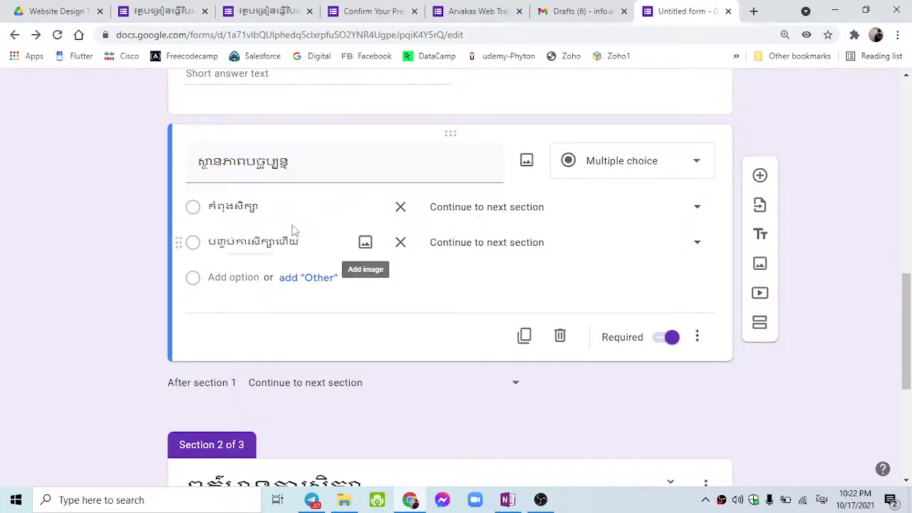
Route the first answer to section 2 and the second answer to section 3.
left_click(463, 216)
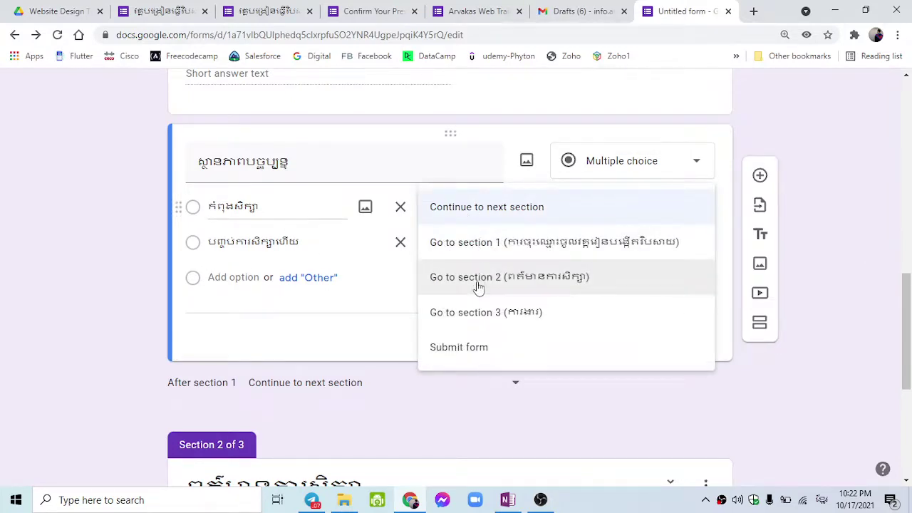
left_click(529, 291)
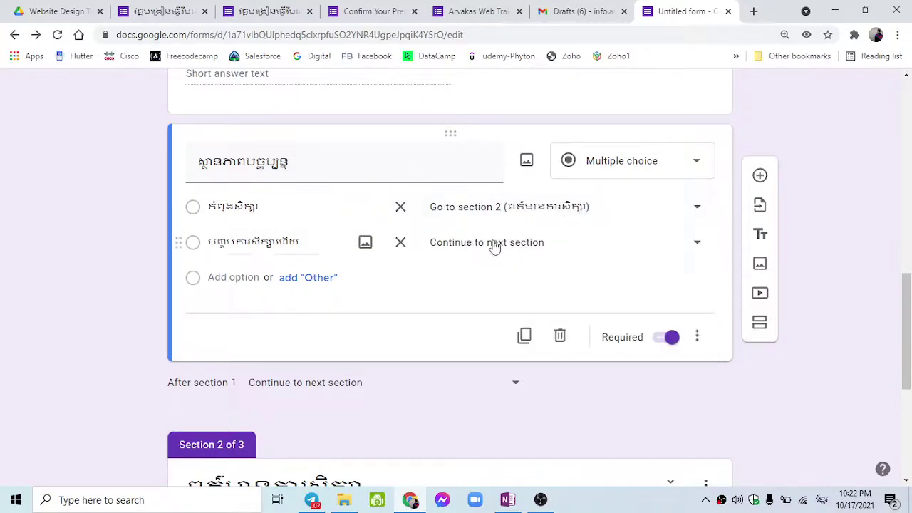
scroll(489, 242, "down", 2)
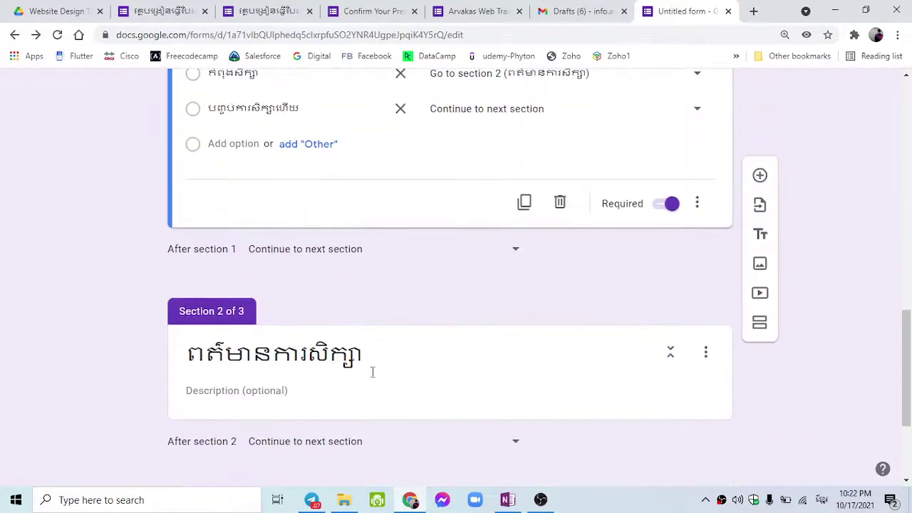
scroll(449, 309, "up", 2)
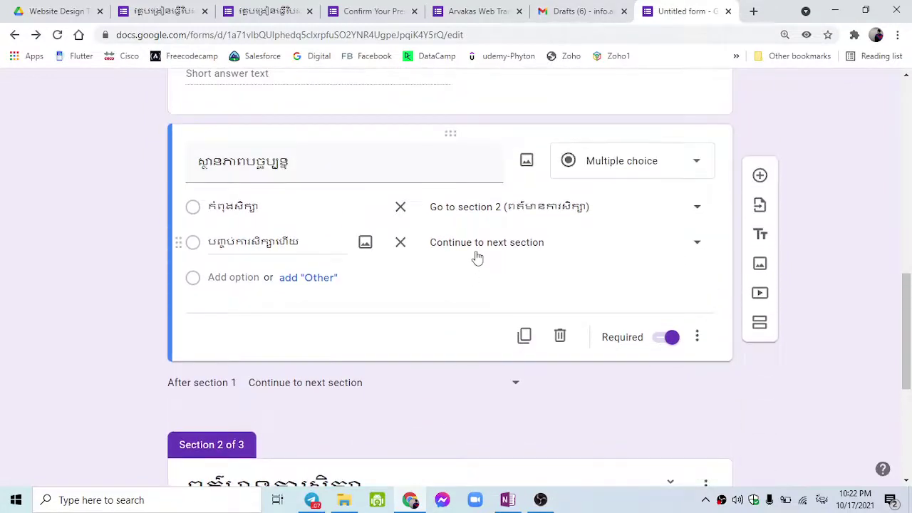
left_click(477, 258)
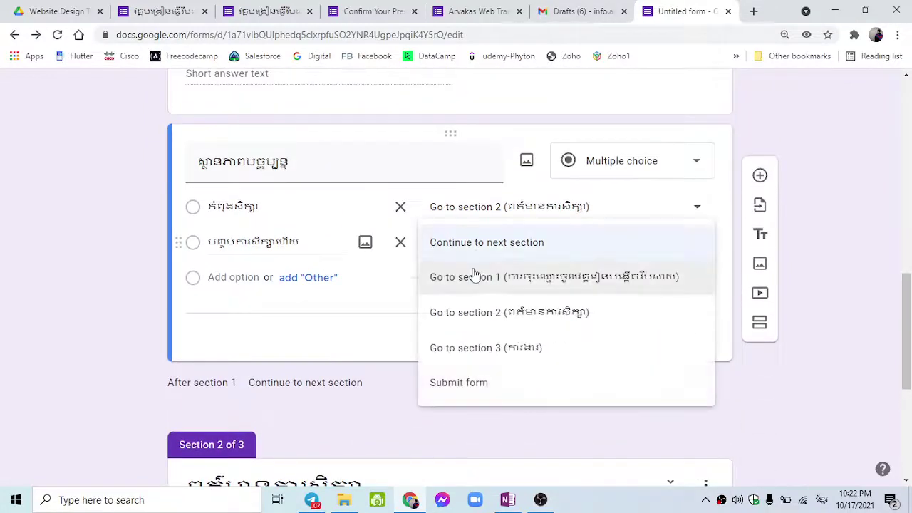
left_click(472, 350)
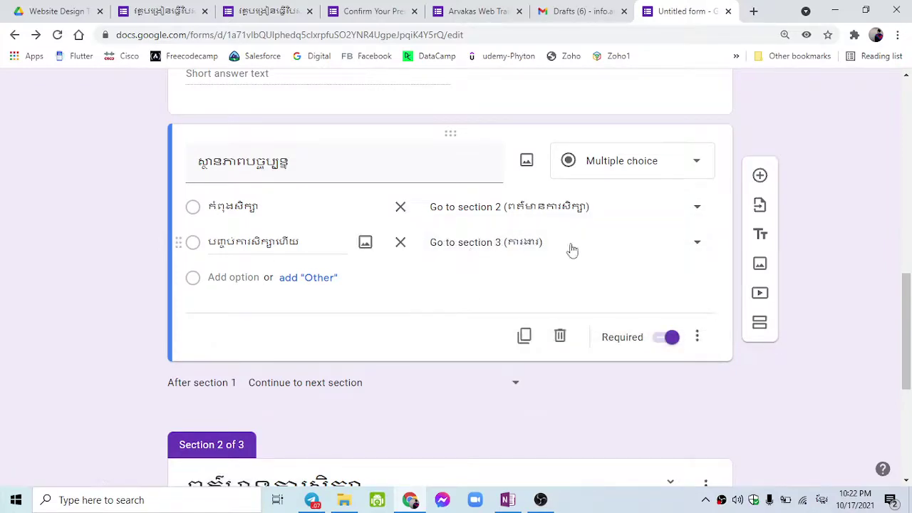
scroll(516, 261, "down", 3)
scroll(491, 299, "down", 2)
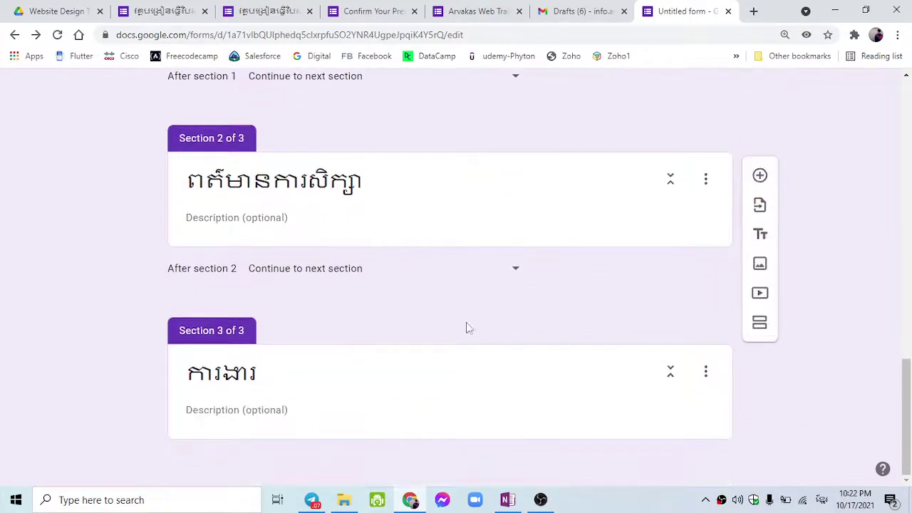
scroll(399, 406, "up", 20)
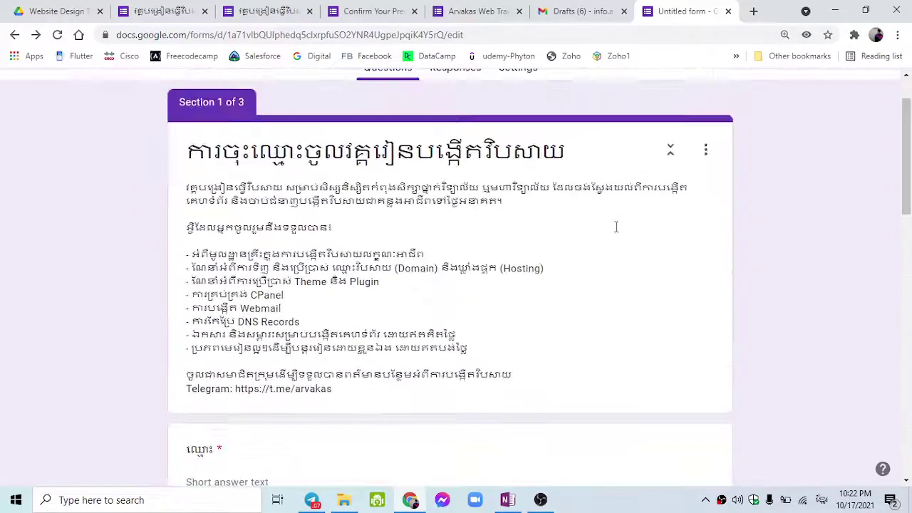
Preview the live form in a new tab.
left_click(658, 92)
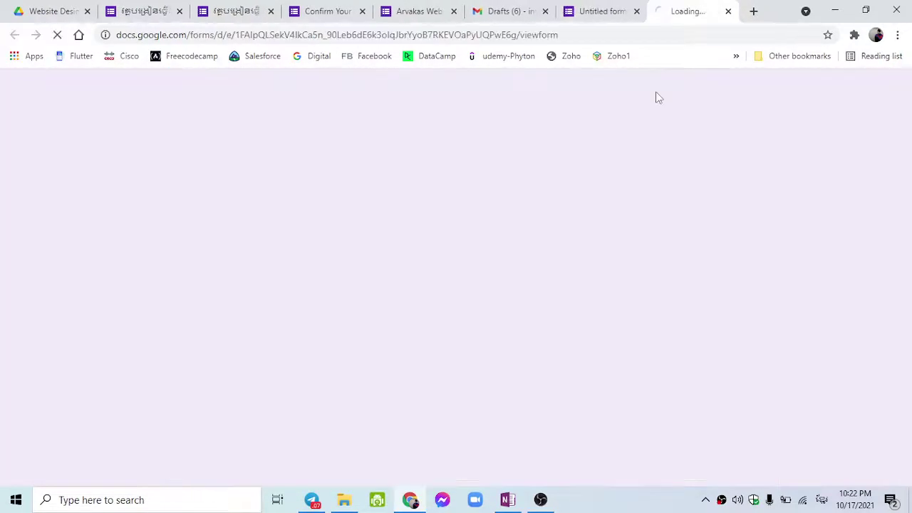
scroll(561, 256, "down", 10)
scroll(561, 256, "up", 10)
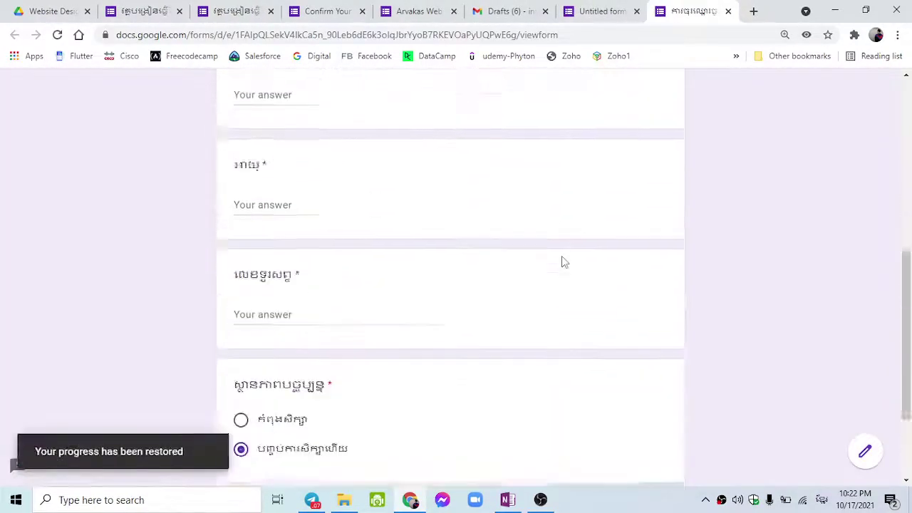
scroll(492, 257, "down", 3)
Enter a sample name in the name question, leaving the age field blank.
left_click(413, 315)
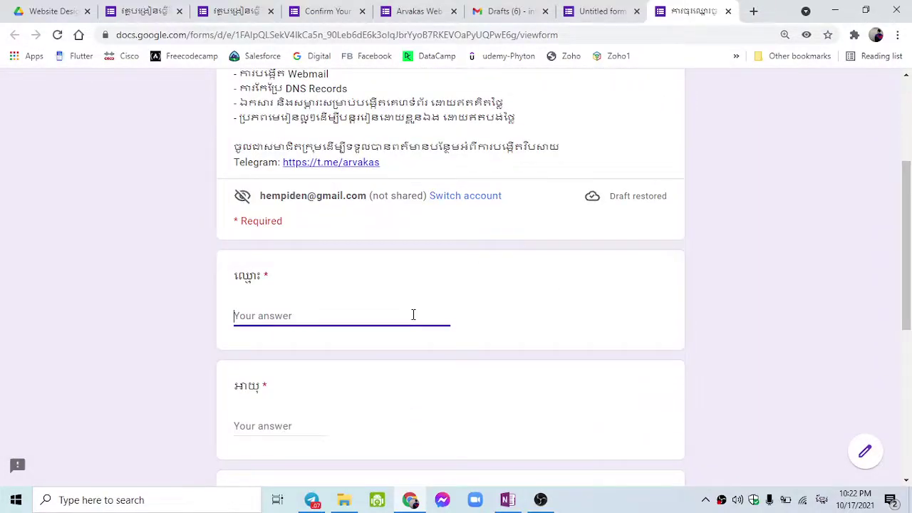
type("ត")
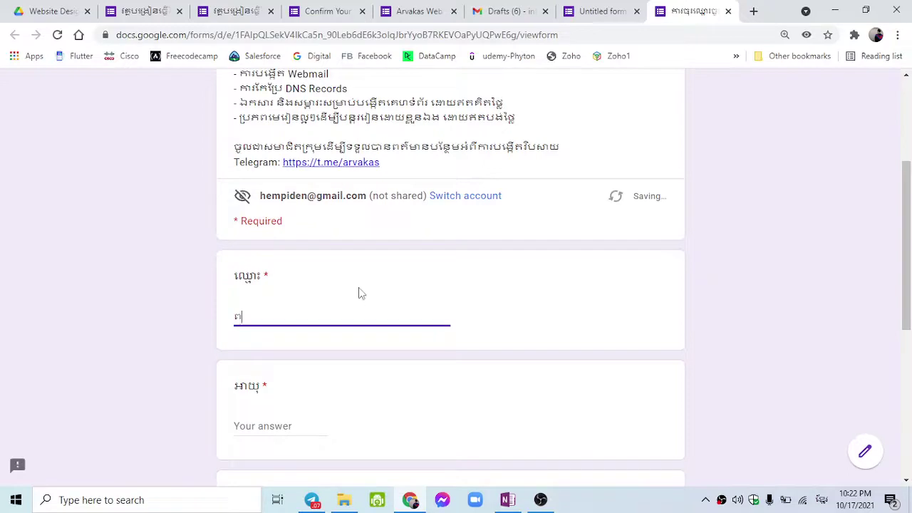
double_click(265, 275)
left_click(261, 318)
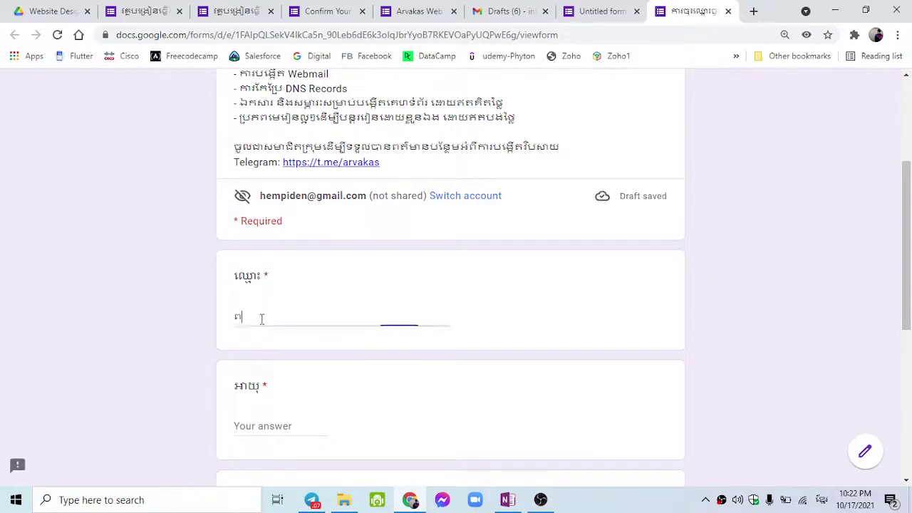
type("ីនេ")
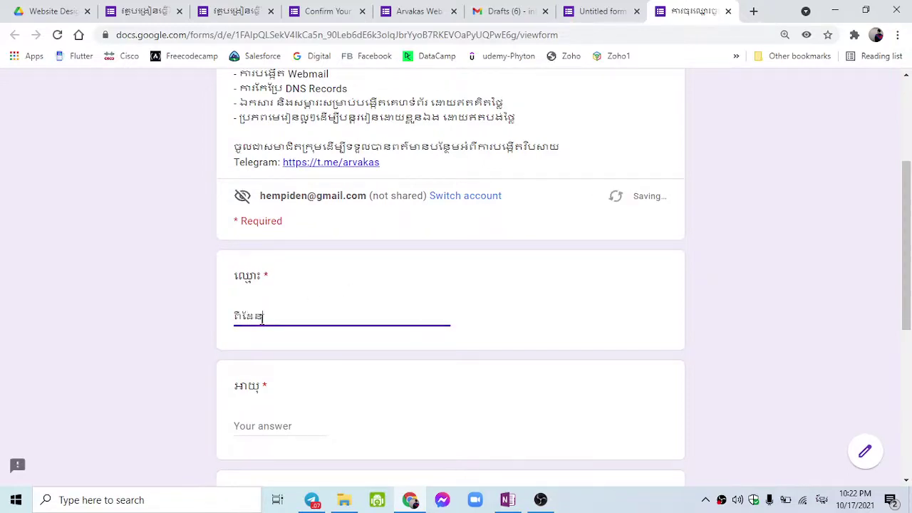
key("Tab")
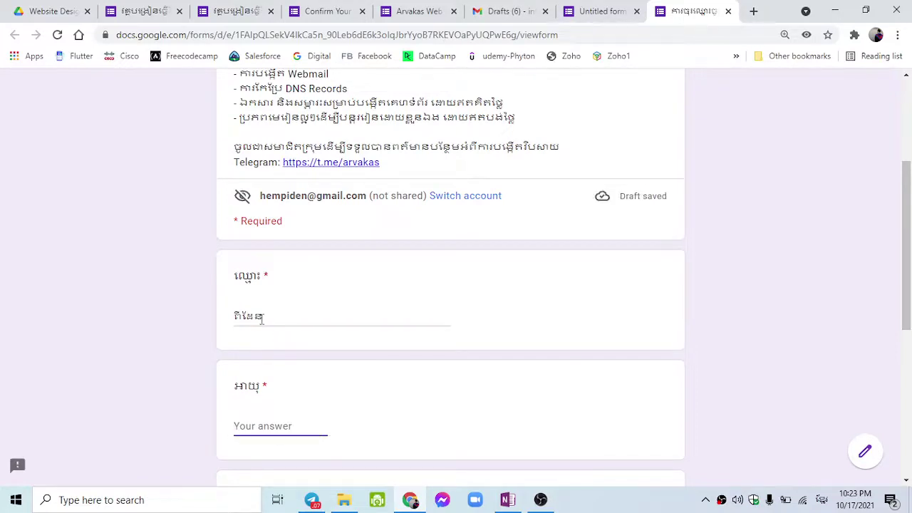
type("២០")
key("BackSpace")
key("BackSpace")
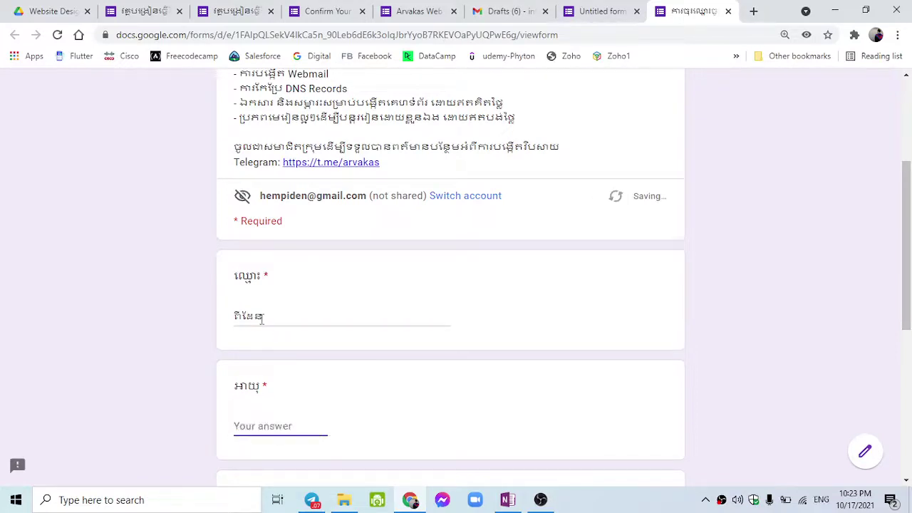
scroll(262, 318, "down", 4)
scroll(267, 288, "up", 1)
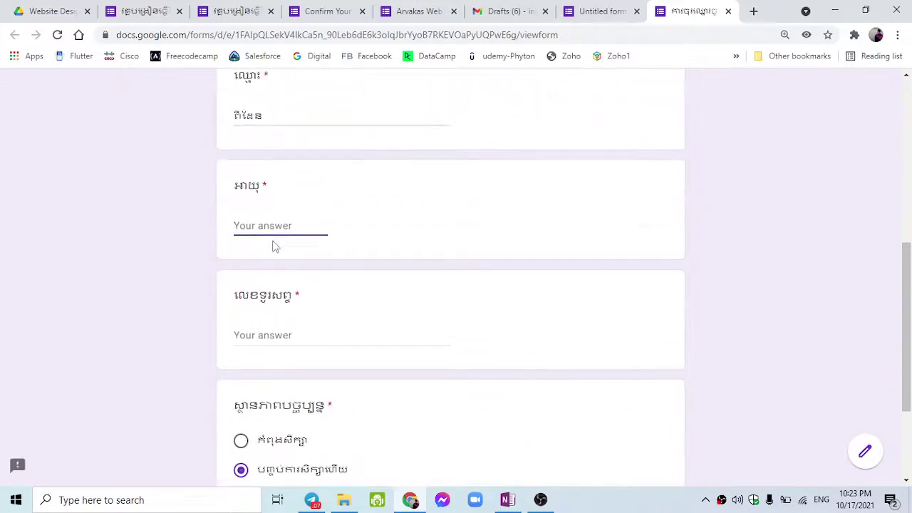
scroll(221, 276, "up", 1)
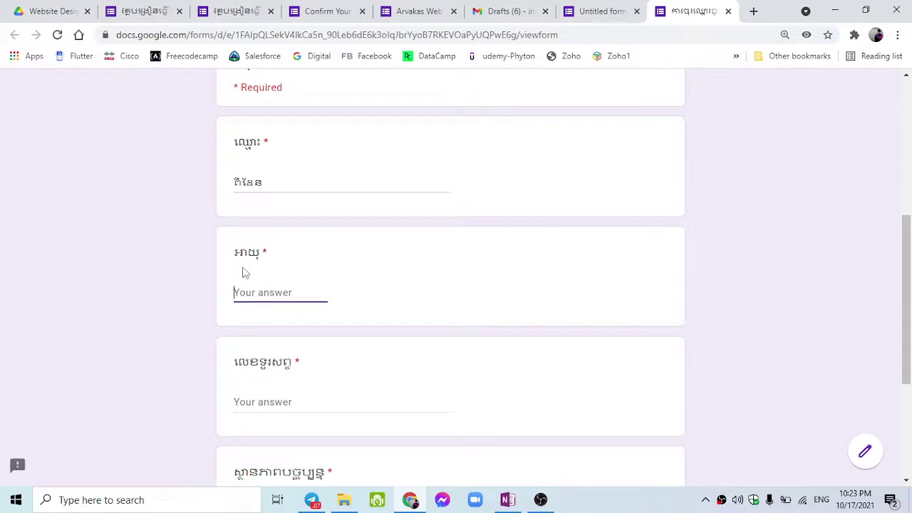
Enter 20 as the answer to the age question.
left_click(239, 274)
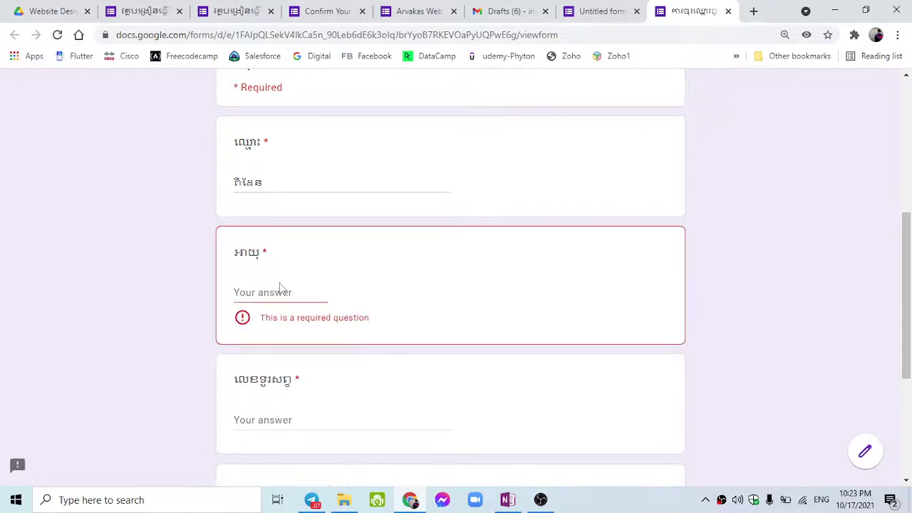
left_click_drag(235, 254, 265, 254)
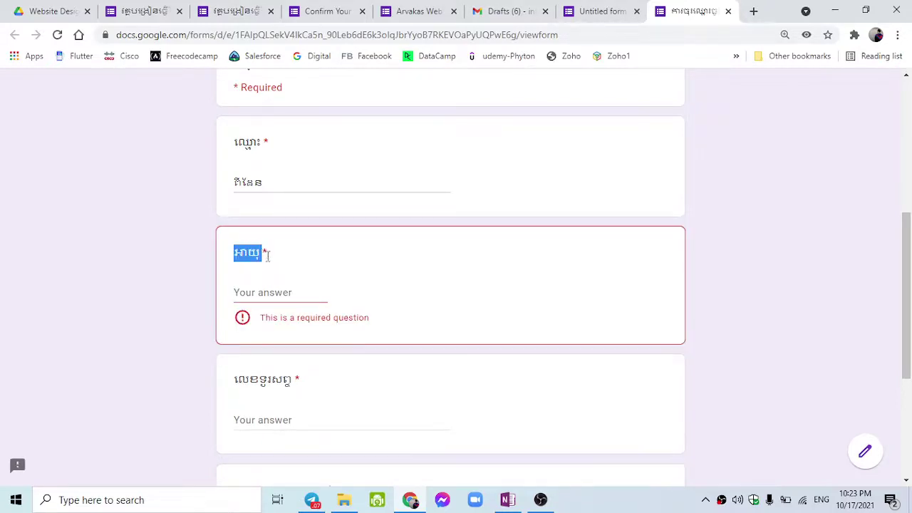
left_click(252, 295)
type("21")
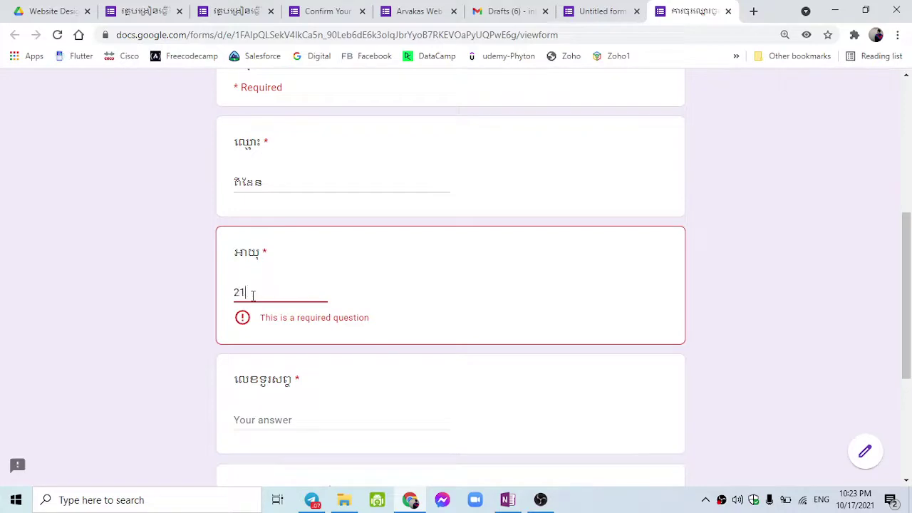
double_click(252, 295)
scroll(263, 294, "down", 3)
scroll(263, 294, "up", 3)
type("200")
scroll(262, 295, "down", 2)
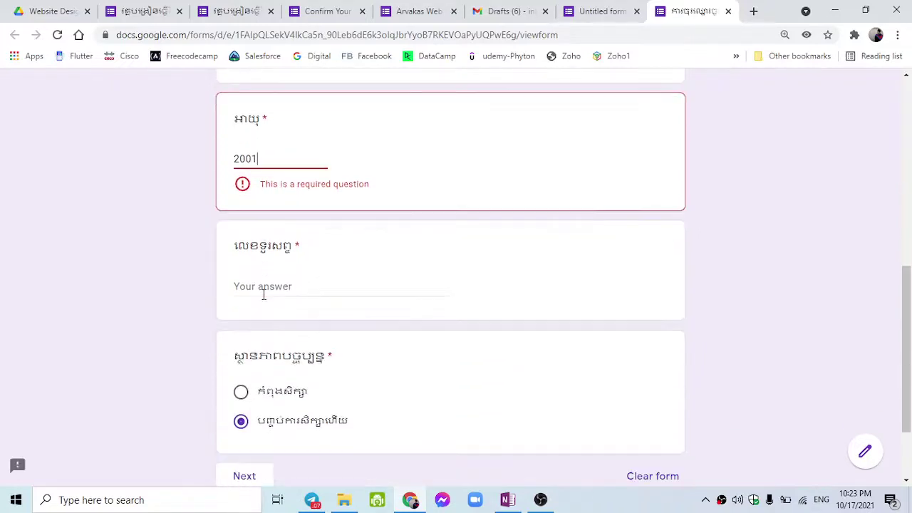
Enter an over-long test phone number, which triggers the validation errors.
left_click(263, 294)
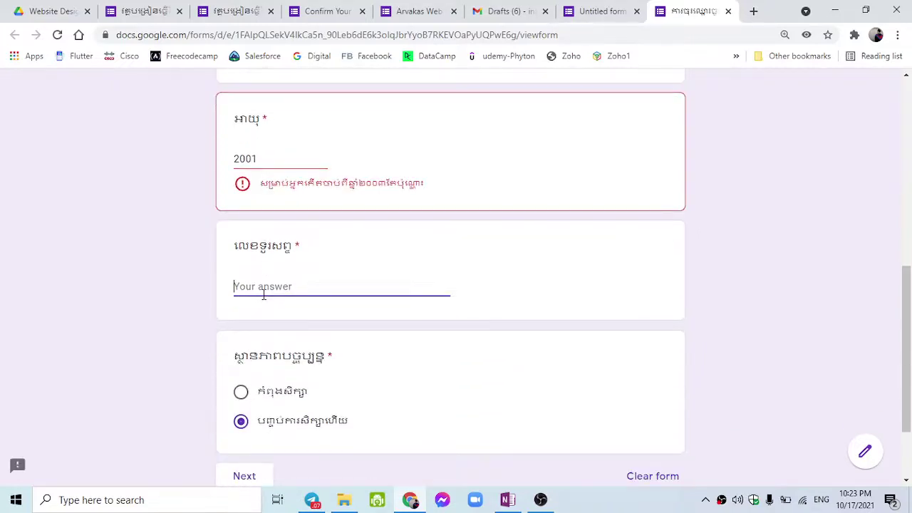
type("01234567890")
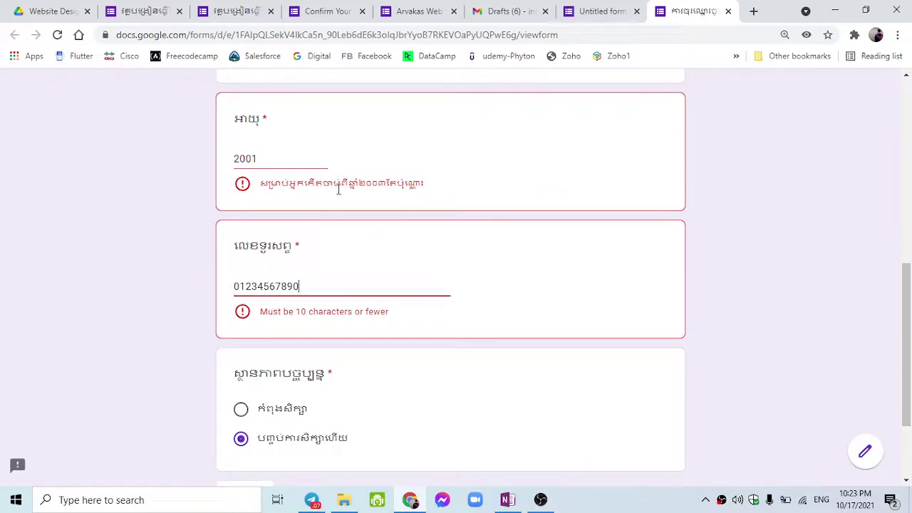
scroll(343, 233, "up", 2)
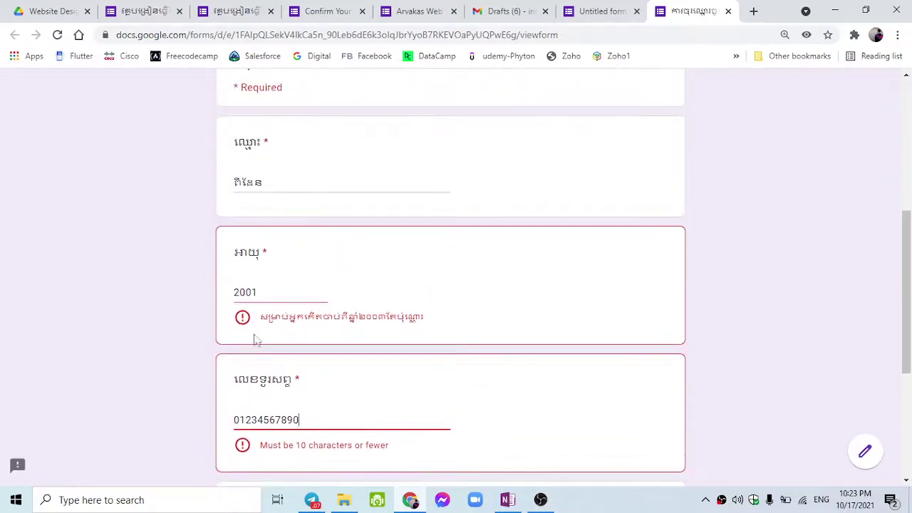
left_click_drag(268, 317, 417, 317)
left_click(310, 322)
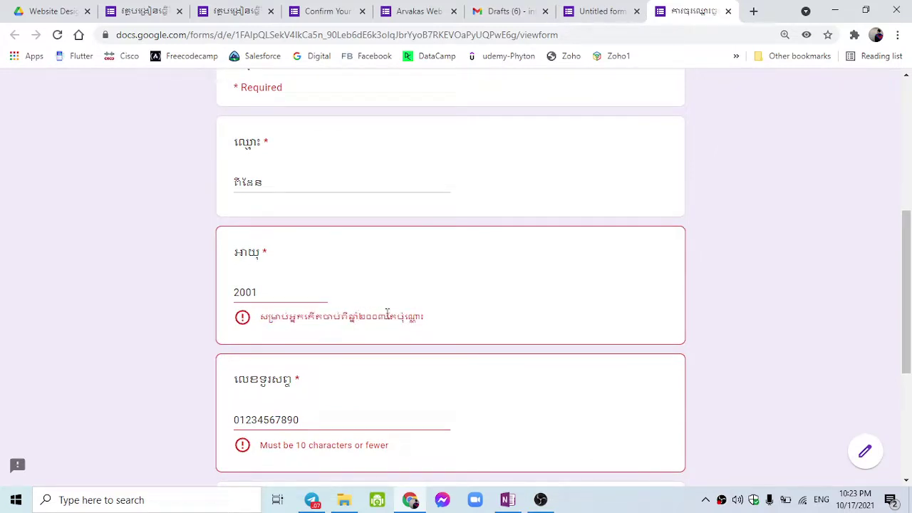
Correct the age to 2004 and trim the phone number to within 10 characters.
double_click(271, 294)
left_click(270, 294)
type("04")
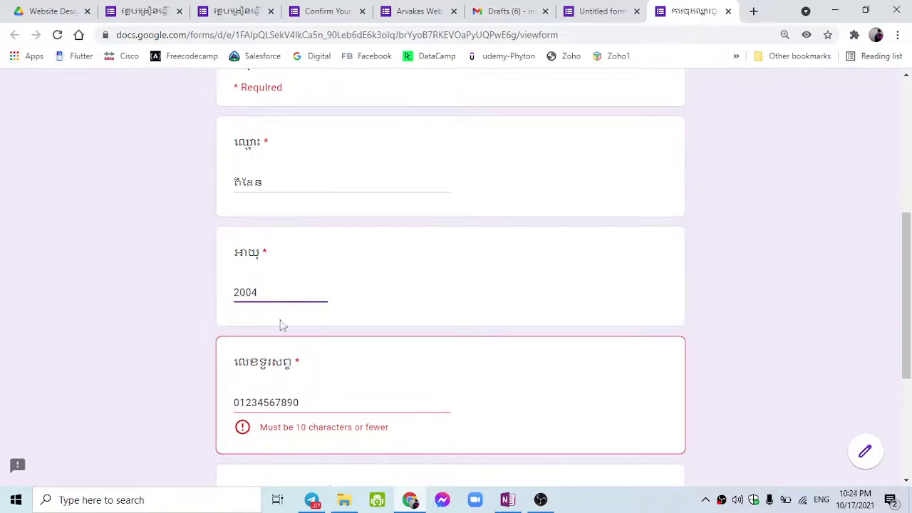
scroll(281, 325, "down", 1)
left_click(334, 334)
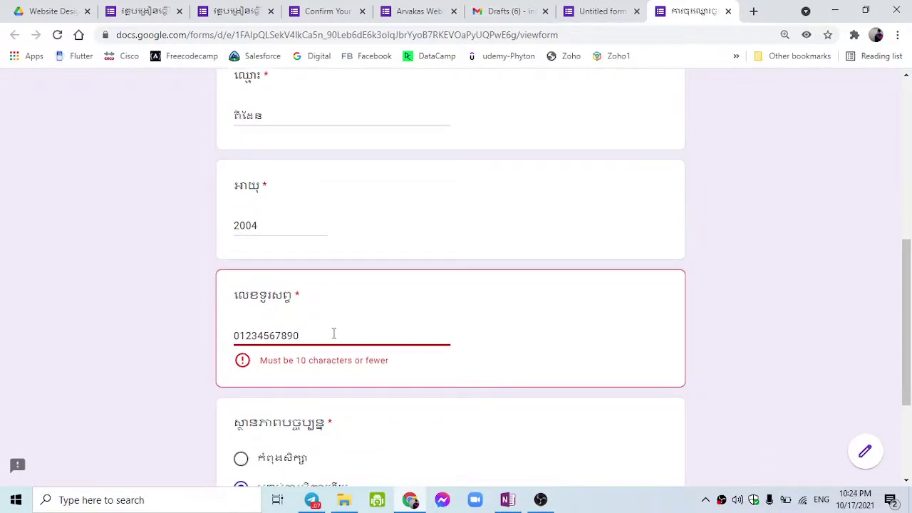
key("BackSpace")
key("BackSpace")
scroll(334, 333, "down", 3)
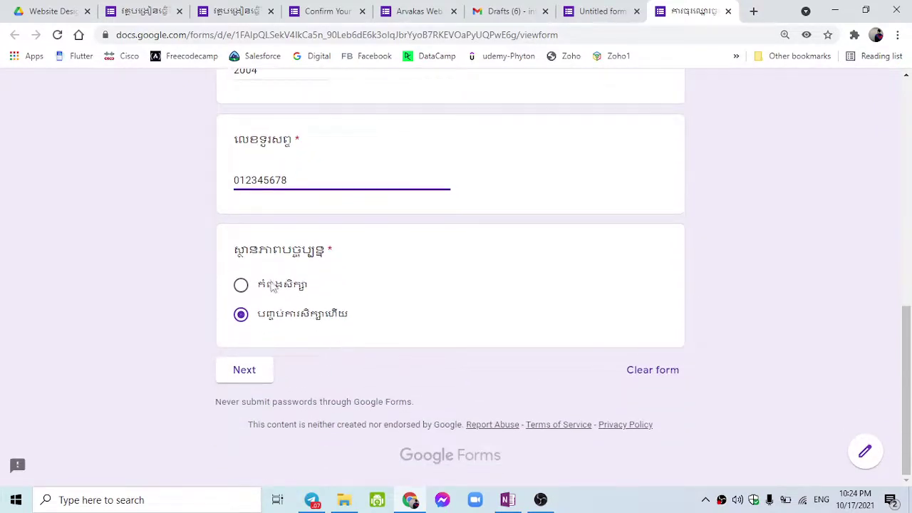
Leave the status on finished-studying and advance to the next section.
left_click(253, 287)
left_click(242, 317)
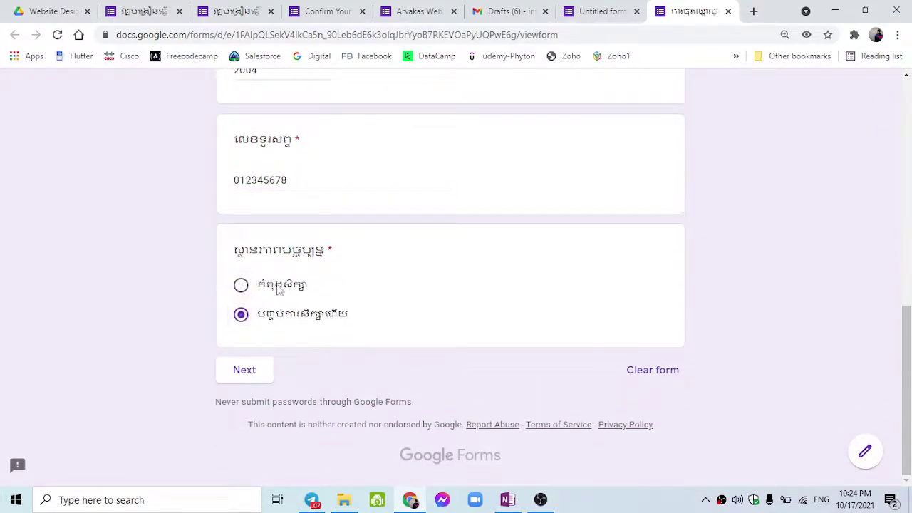
scroll(300, 364, "up", 3)
scroll(300, 364, "up", 5)
scroll(301, 361, "down", 6)
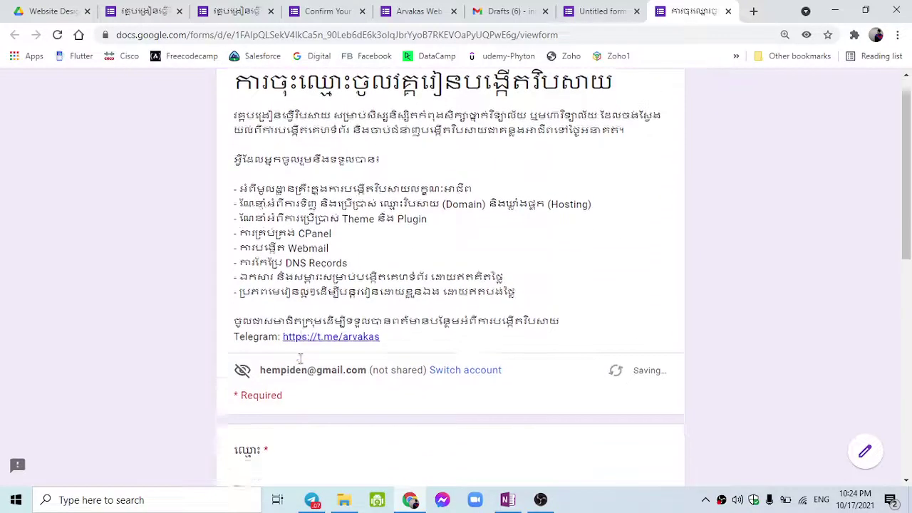
scroll(301, 358, "down", 2)
left_click(241, 286)
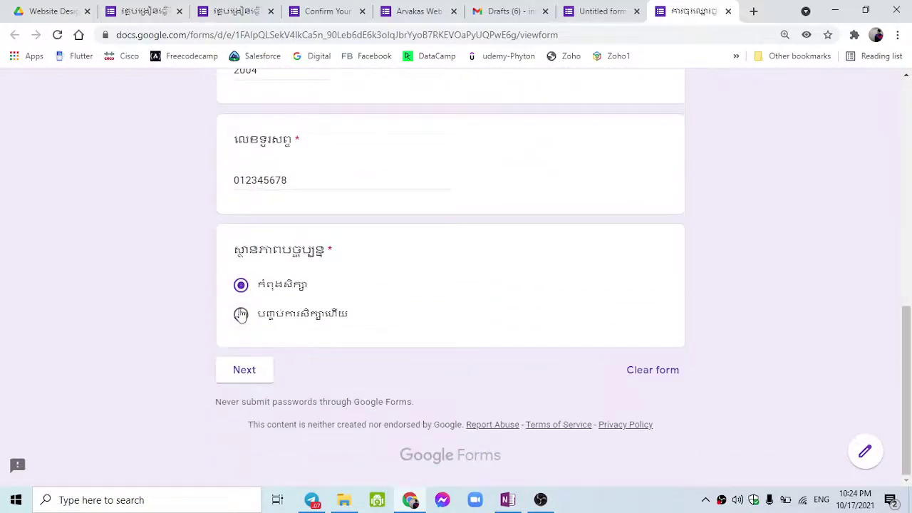
left_click(241, 314)
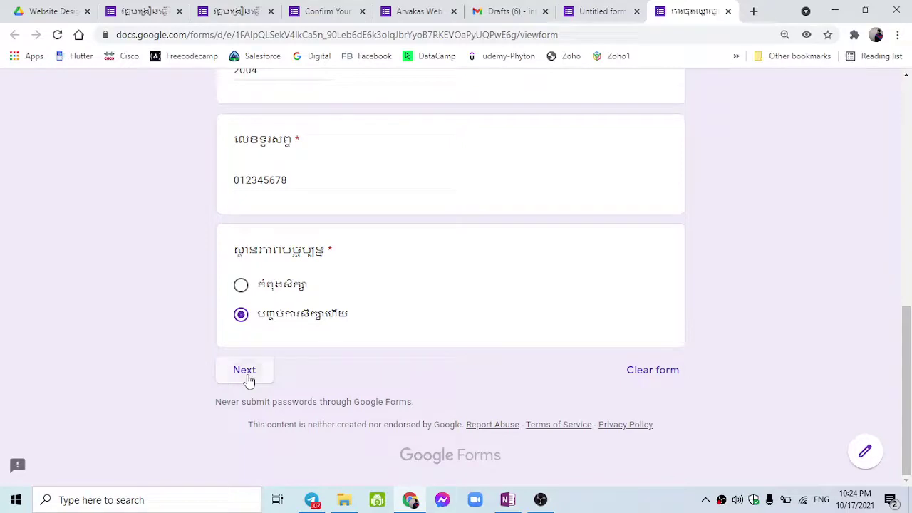
left_click(246, 370)
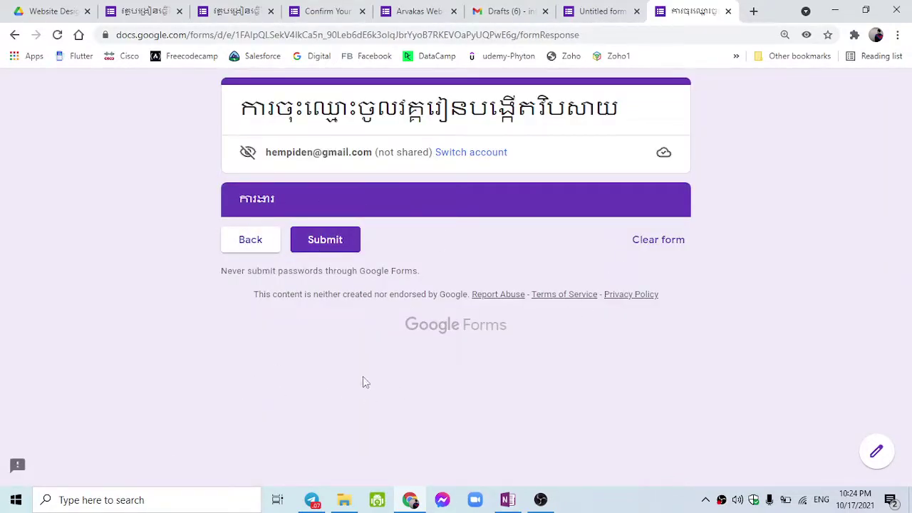
Go back, choose កំពុងសិក្សា, and advance to the ពត៌មានការសិក្សា section.
left_click(253, 239)
scroll(281, 335, "down", 10)
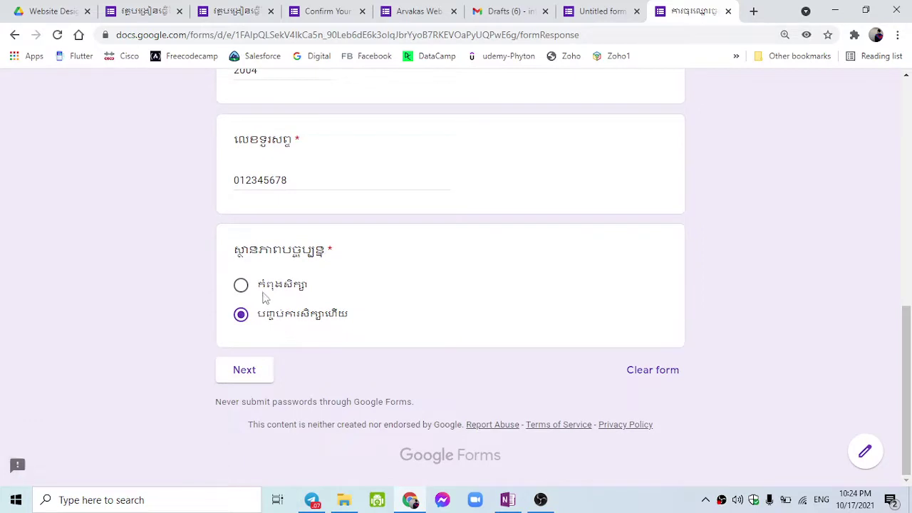
left_click(246, 289)
left_click(245, 370)
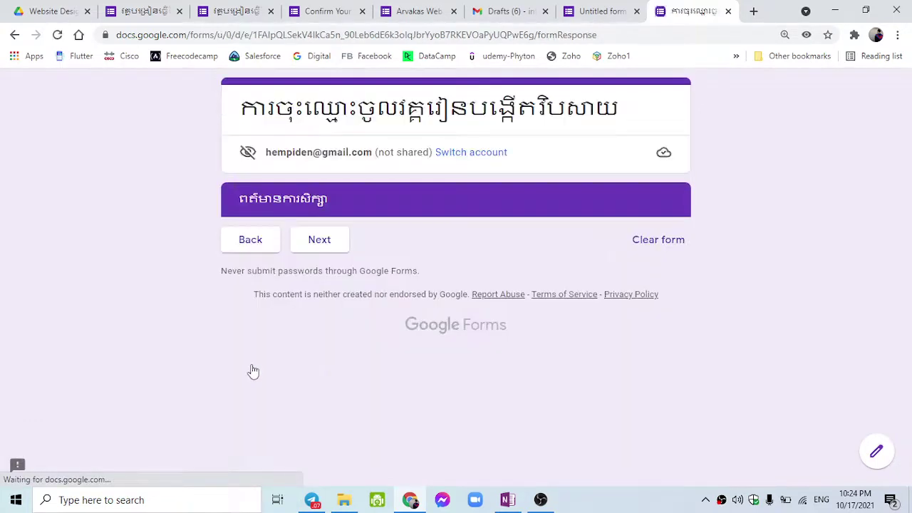
left_click_drag(239, 199, 376, 193)
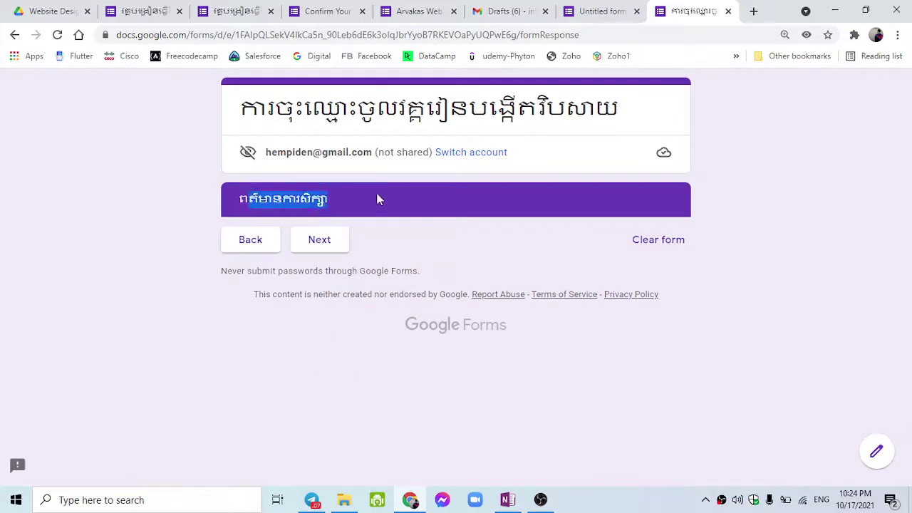
left_click(409, 243)
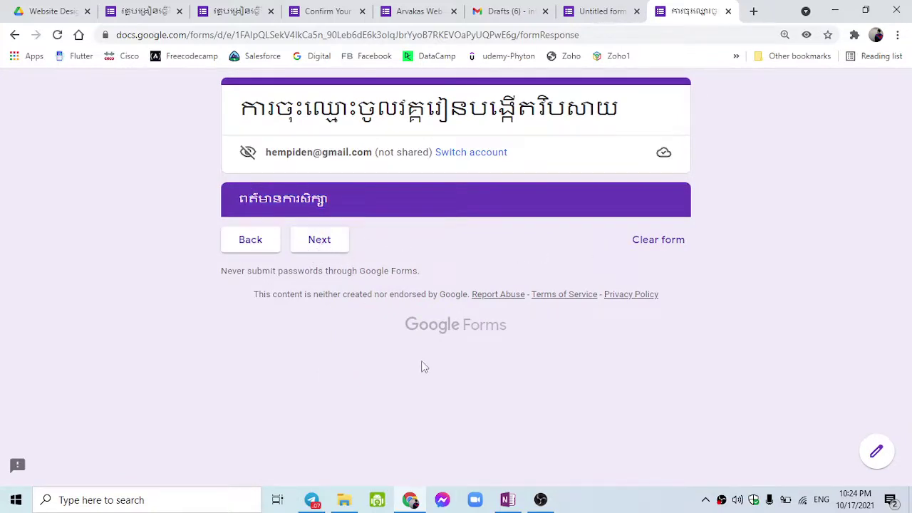
Return to the first section and review the restored answers and the respondent's account e-mail line.
left_click(251, 240)
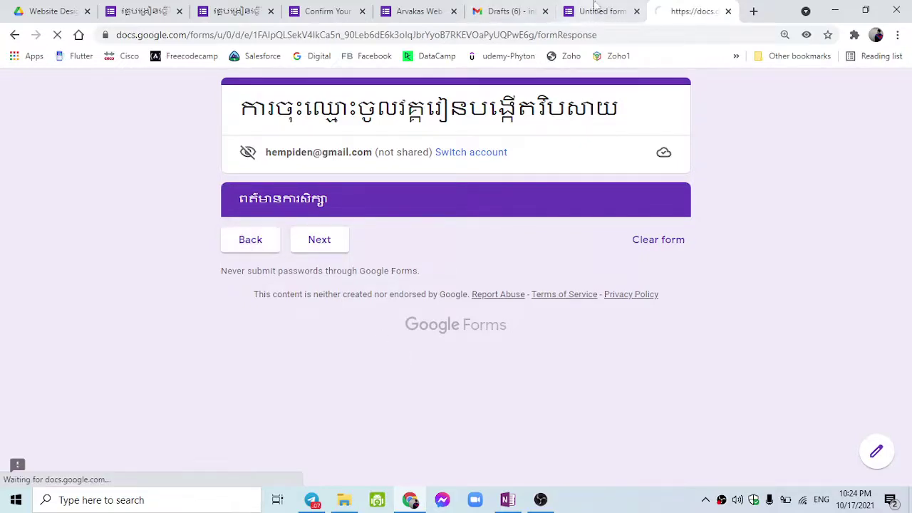
scroll(617, 320, "down", 8)
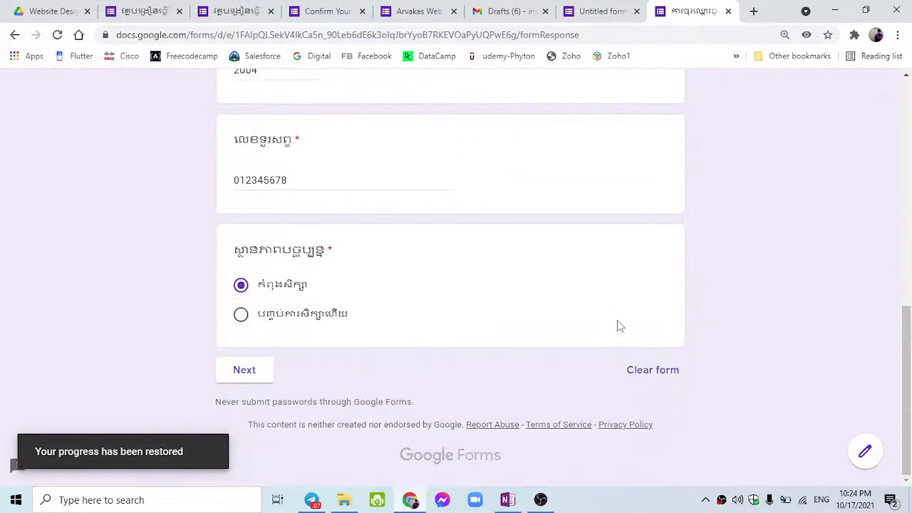
scroll(617, 319, "up", 5)
scroll(617, 324, "up", 3)
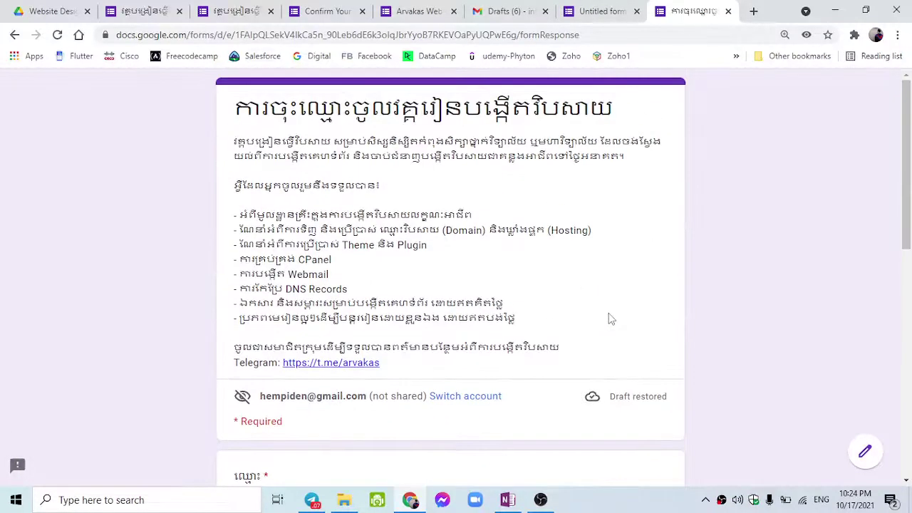
scroll(367, 393, "down", 3)
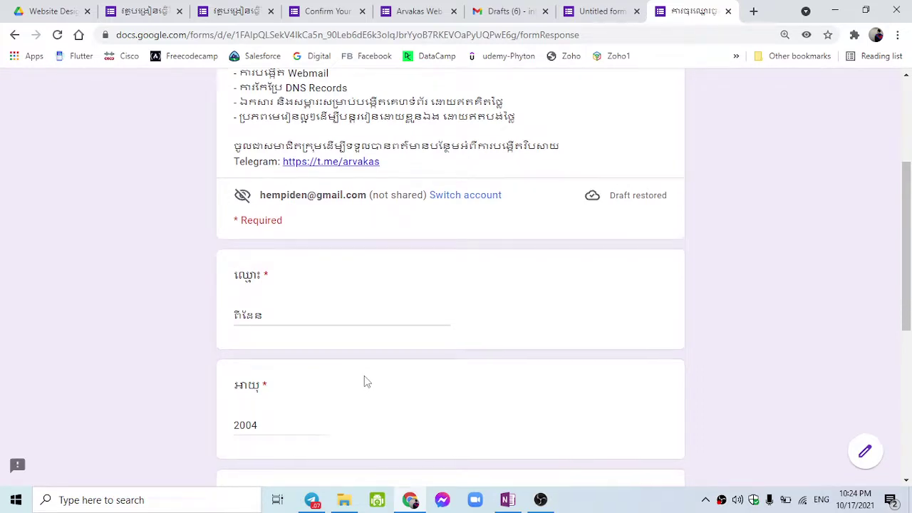
scroll(366, 382, "down", 2)
scroll(365, 382, "up", 4)
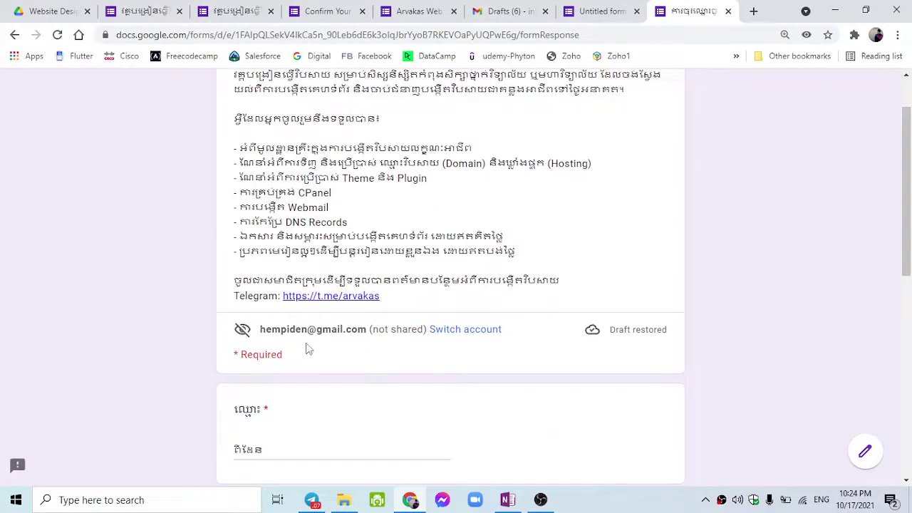
left_click_drag(261, 334, 367, 329)
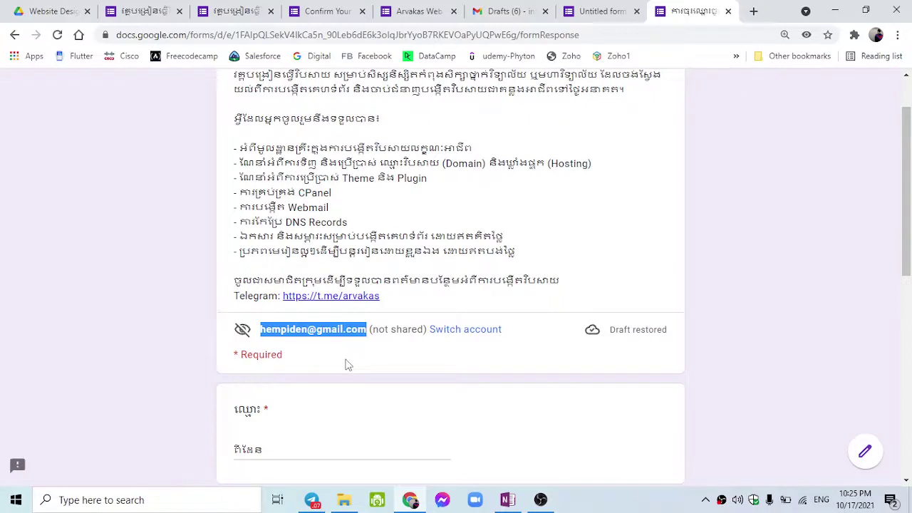
scroll(347, 365, "down", 4)
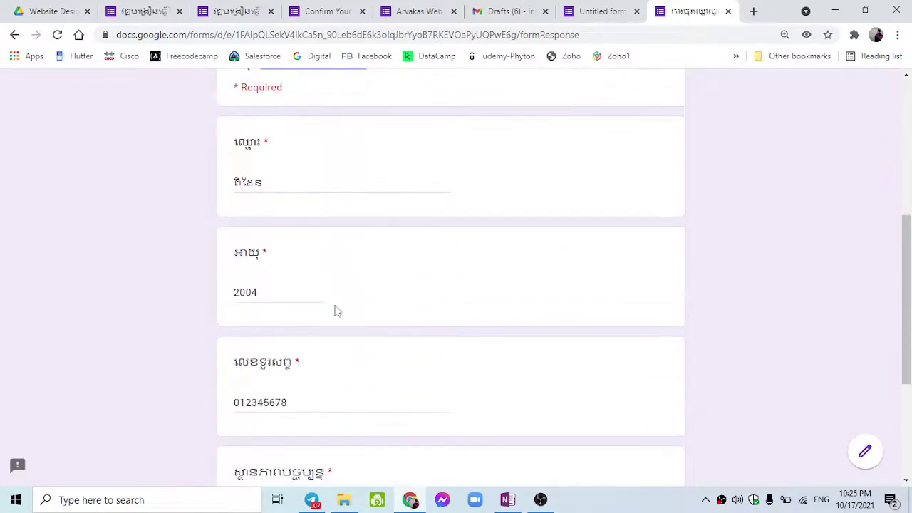
scroll(336, 309, "down", 2)
scroll(422, 378, "down", 2)
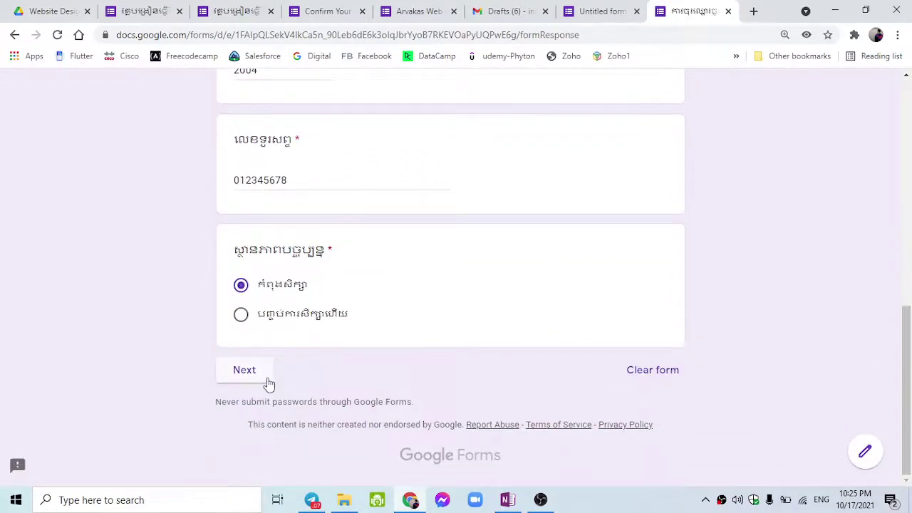
scroll(491, 332, "up", 10)
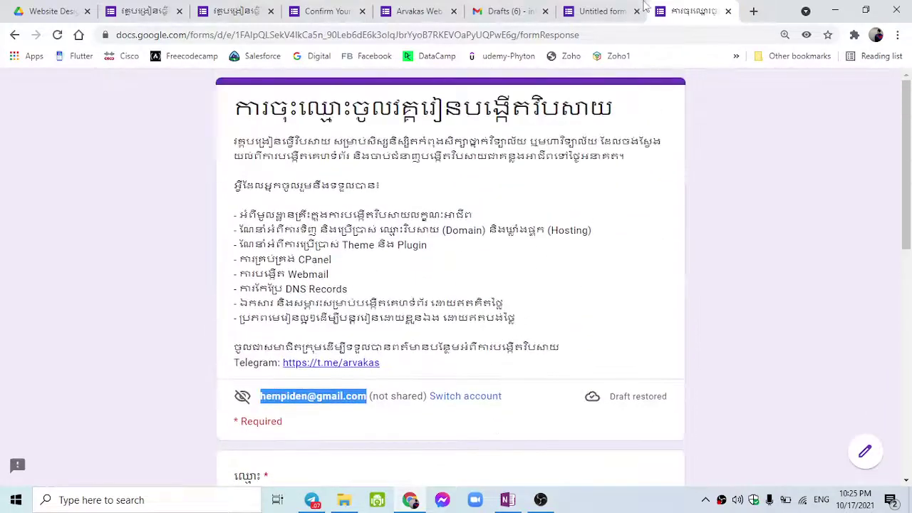
In the editor tab, insert a blank multiple-choice question after the age question.
left_click(641, 7)
scroll(531, 189, "down", 5)
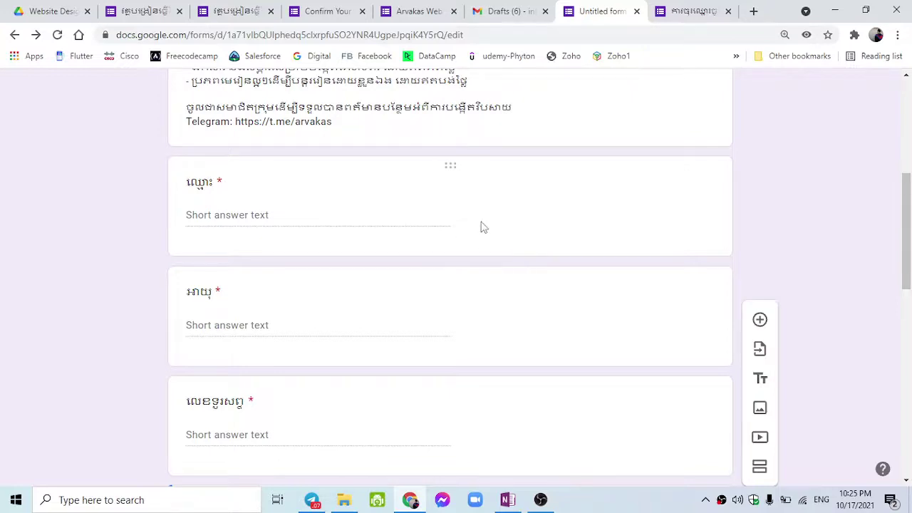
scroll(480, 226, "up", 2)
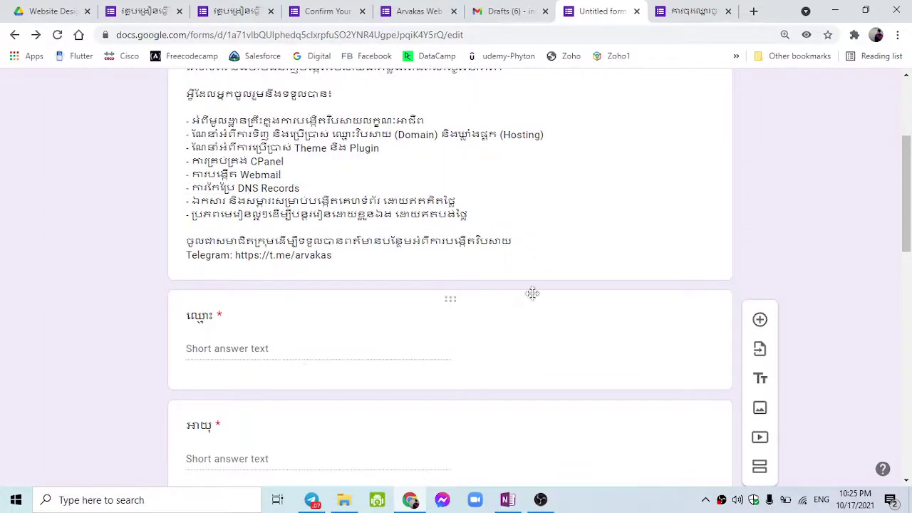
scroll(532, 293, "up", 2)
scroll(336, 356, "down", 11)
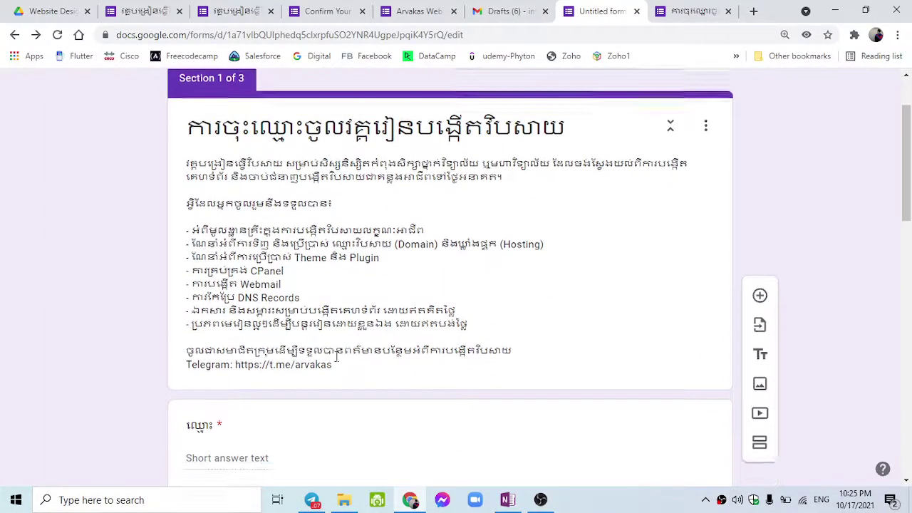
scroll(336, 356, "up", 10)
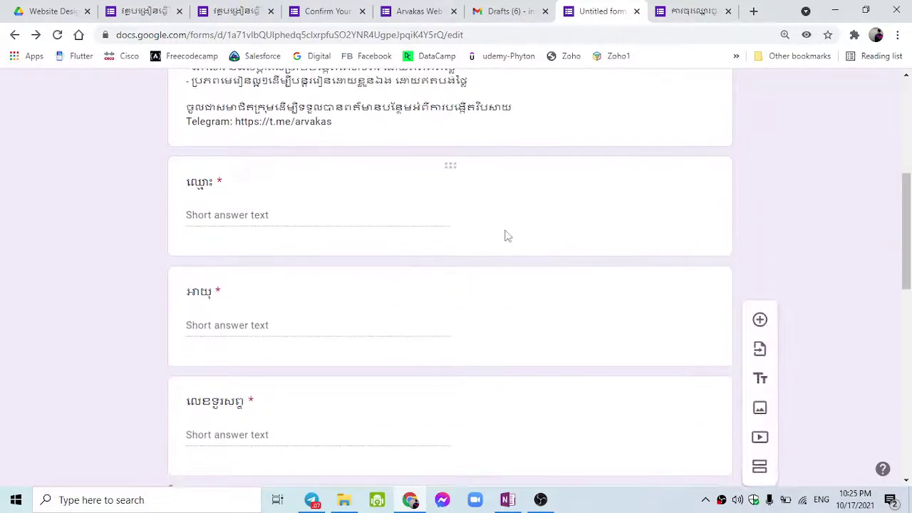
left_click(507, 234)
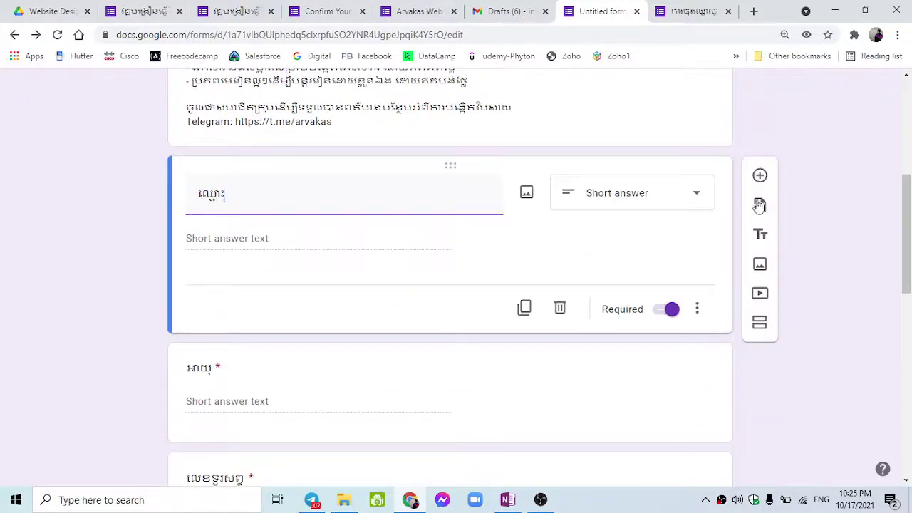
left_click(662, 392)
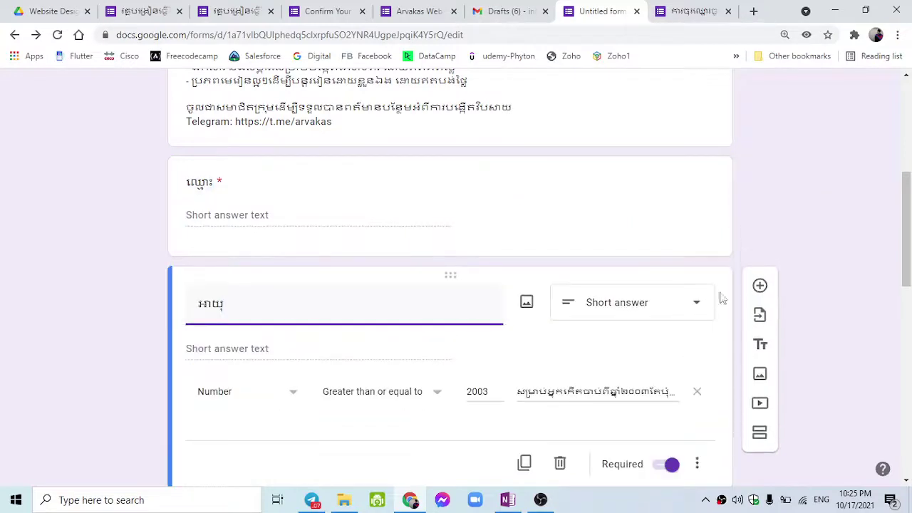
left_click(757, 285)
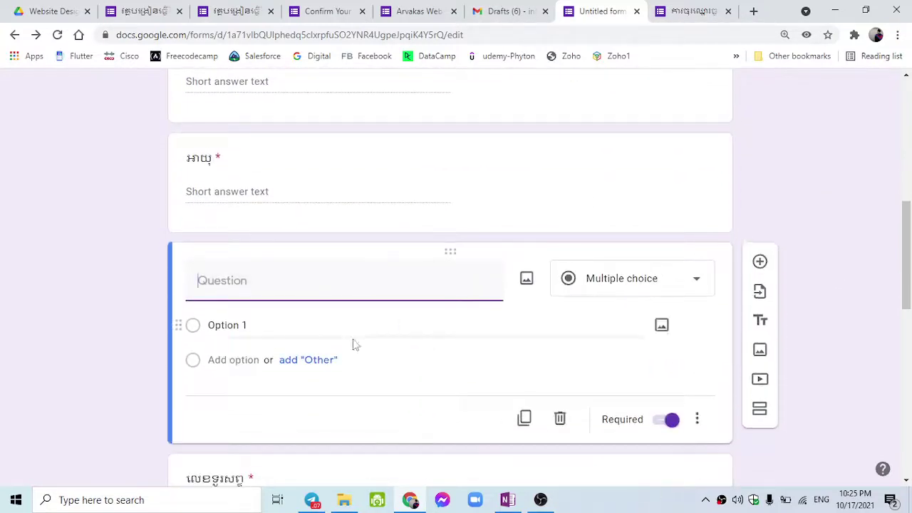
type("Emao")
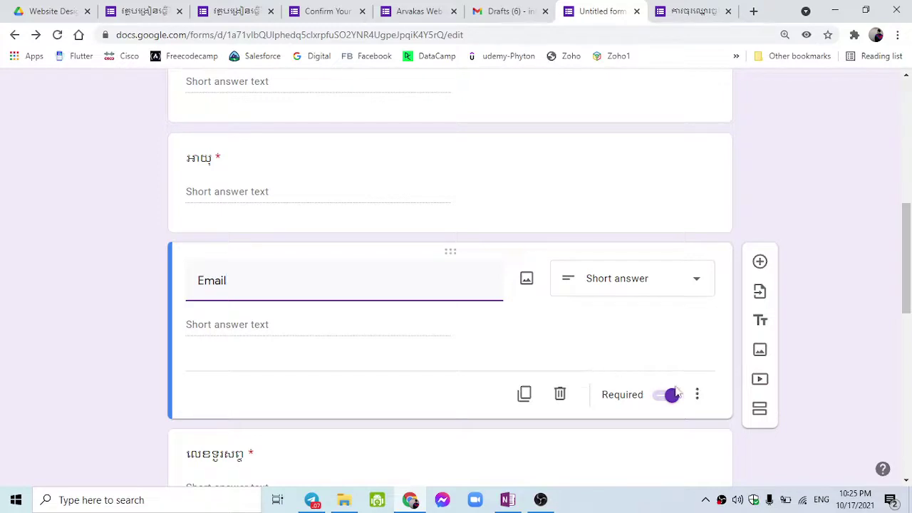
left_click(699, 394)
scroll(702, 392, "down", 1)
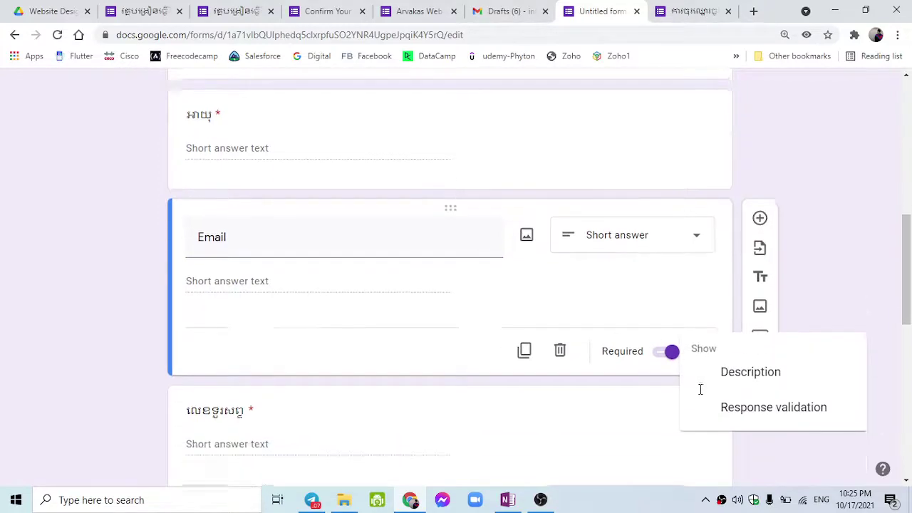
left_click(708, 394)
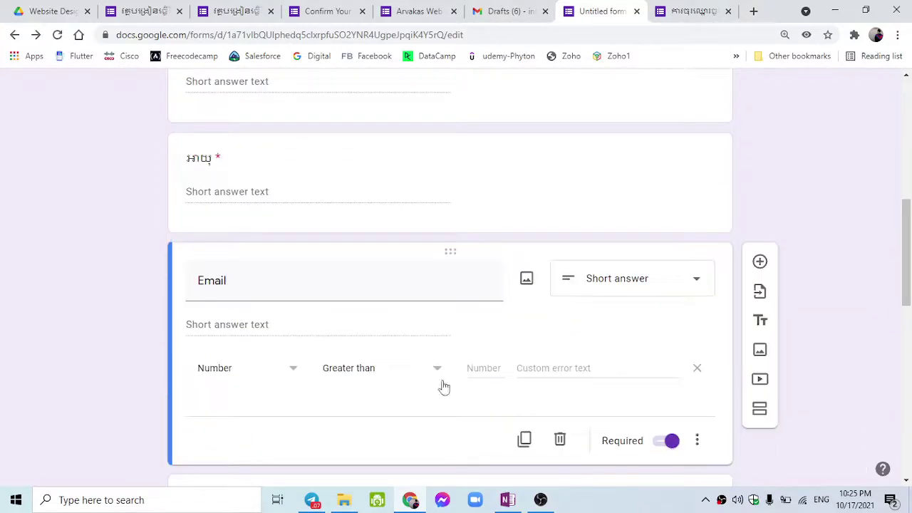
left_click(285, 383)
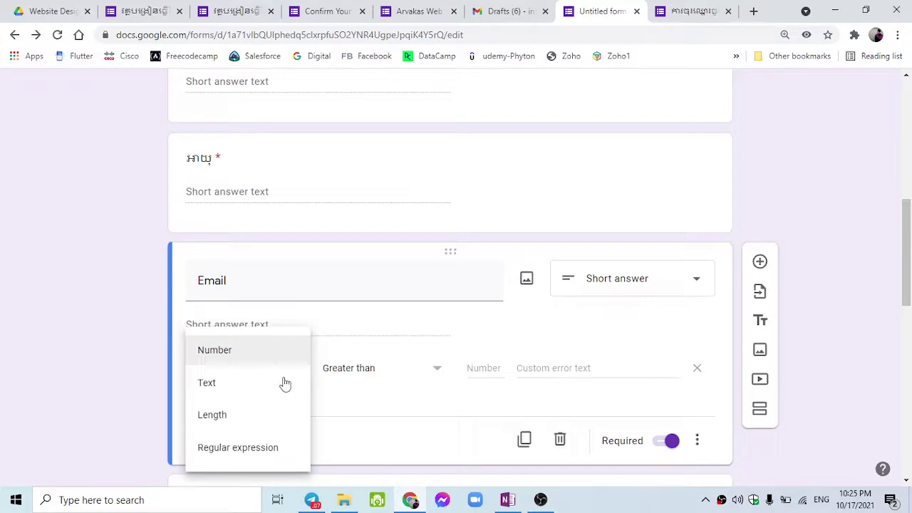
left_click(275, 456)
left_click(373, 378)
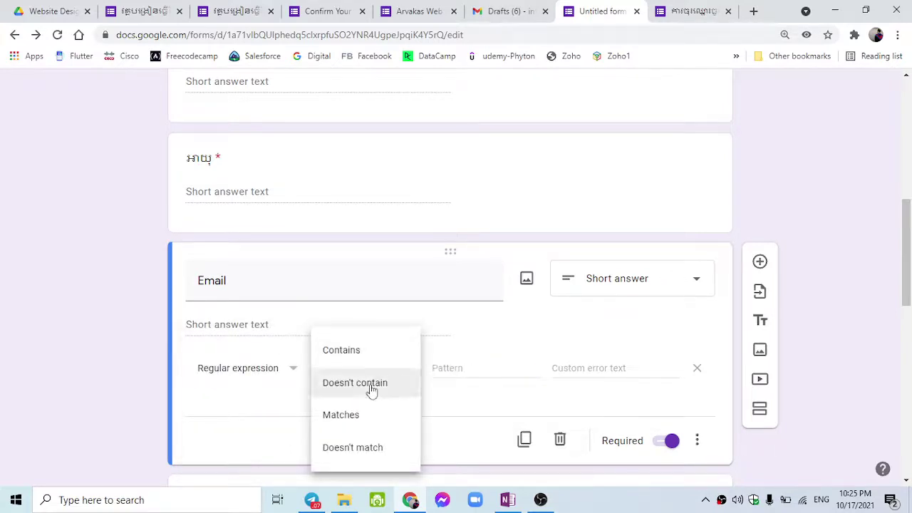
left_click(268, 376)
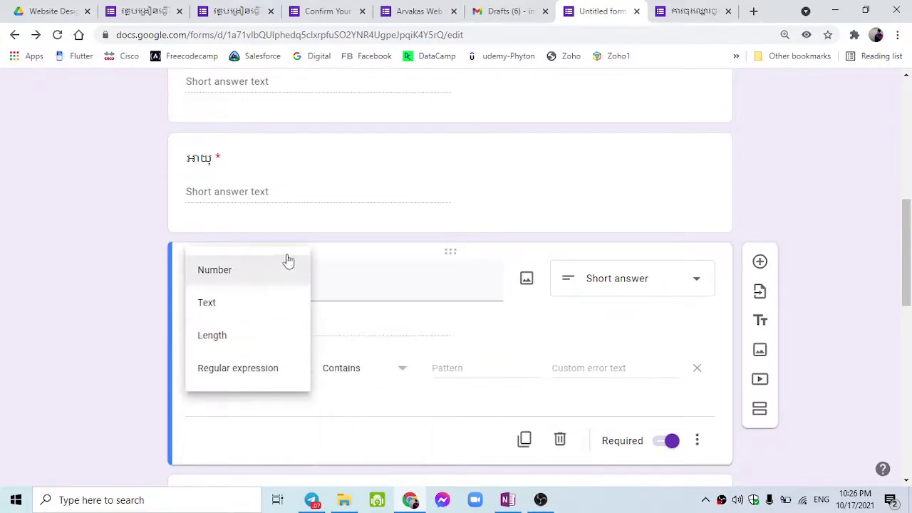
left_click(557, 354)
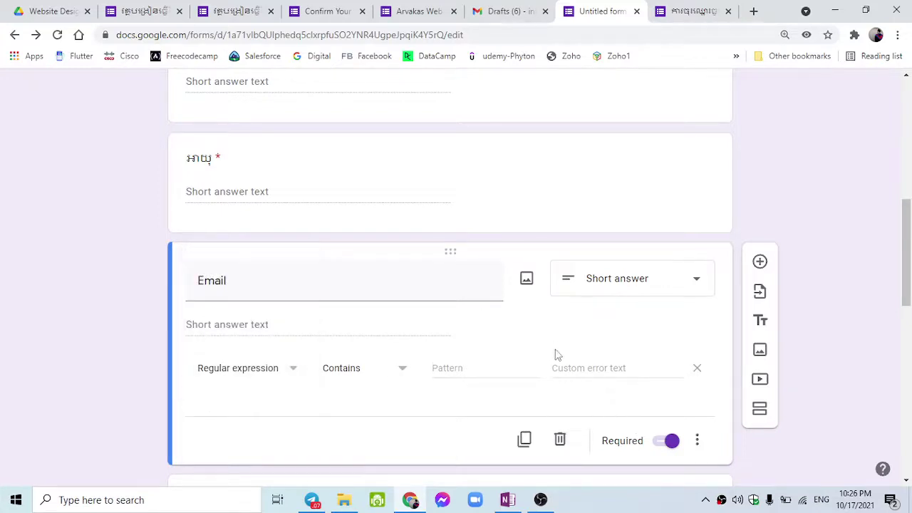
left_click(695, 368)
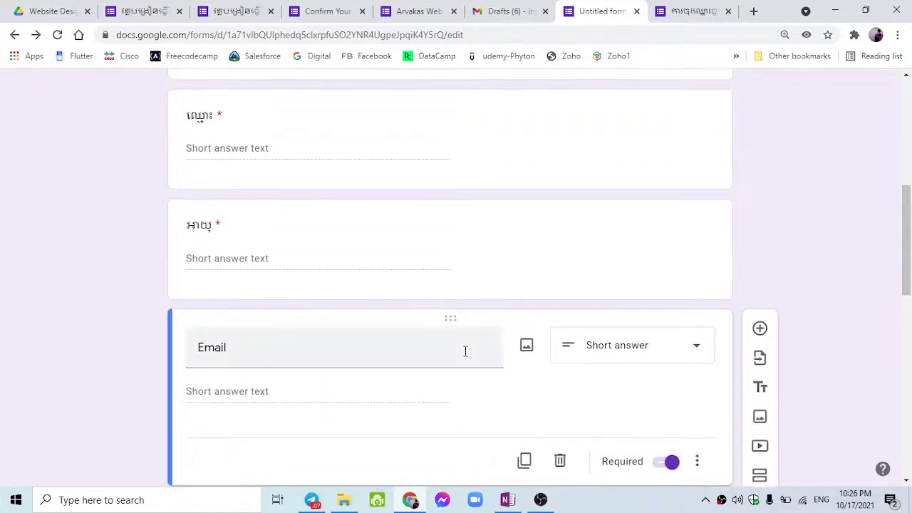
scroll(306, 317, "up", 2)
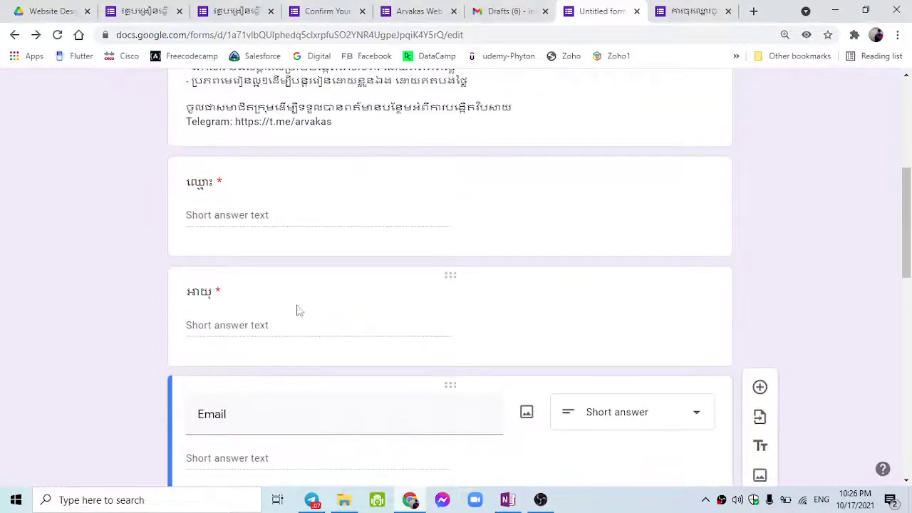
left_click(289, 309)
Make the Email question optional by switching off its Required toggle.
scroll(291, 311, "down", 3)
scroll(291, 312, "up", 2)
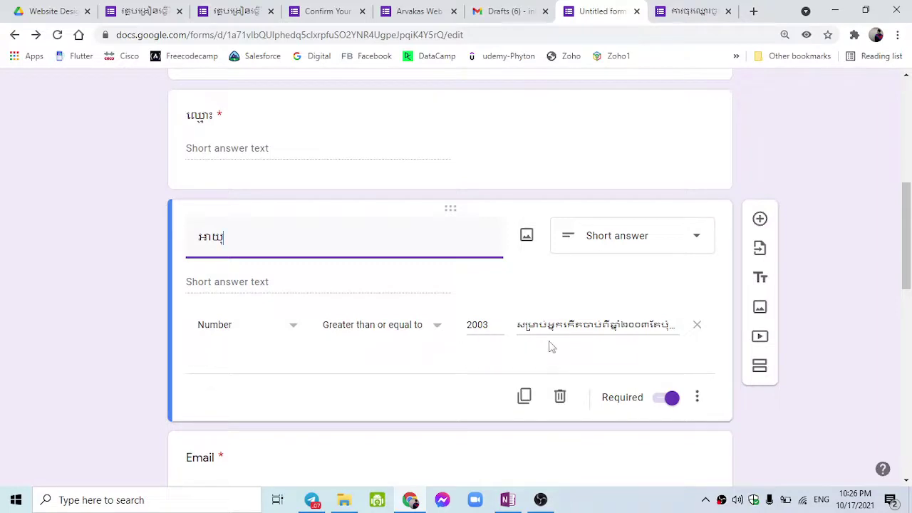
scroll(446, 332, "up", 2)
scroll(466, 347, "down", 2)
left_click(849, 209)
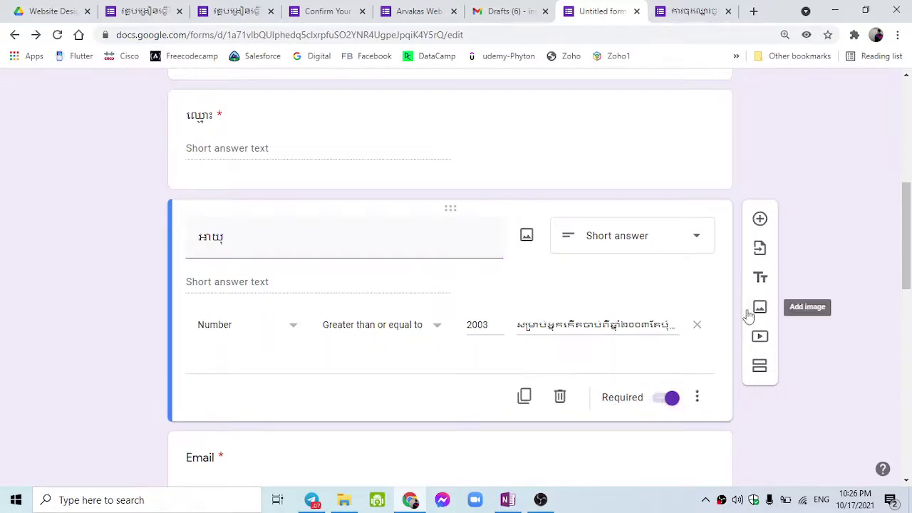
scroll(591, 386, "down", 4)
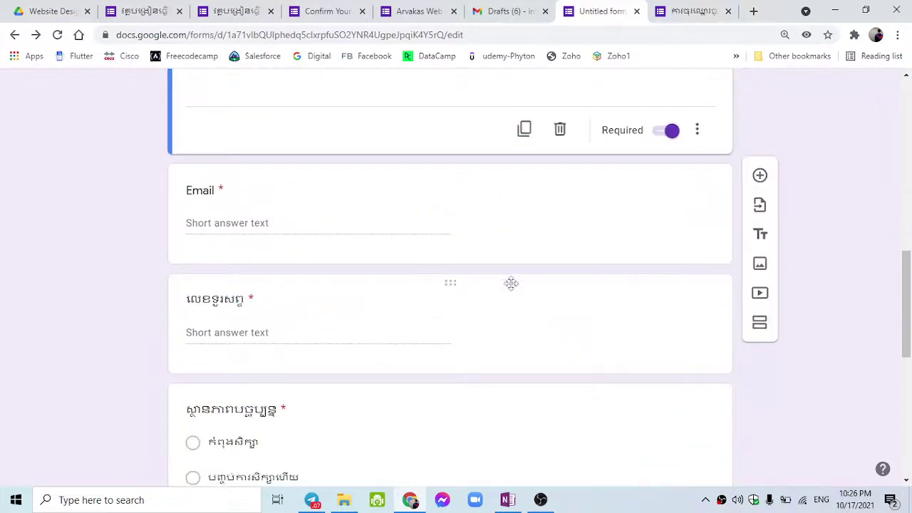
scroll(487, 332, "down", 2)
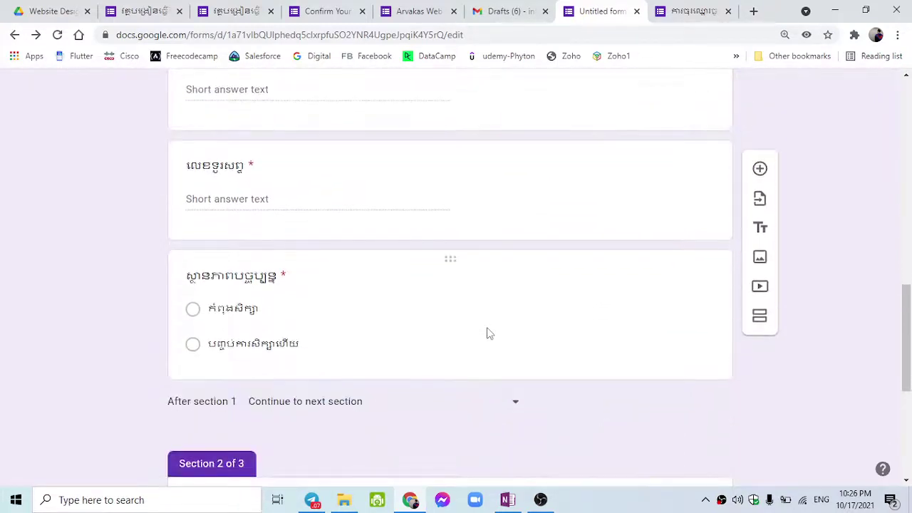
scroll(486, 332, "up", 1)
scroll(487, 329, "up", 2)
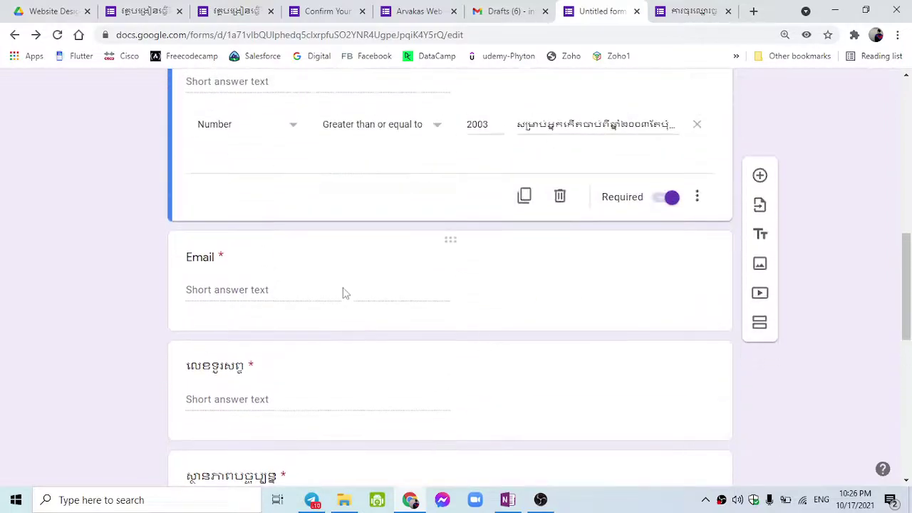
left_click(527, 309)
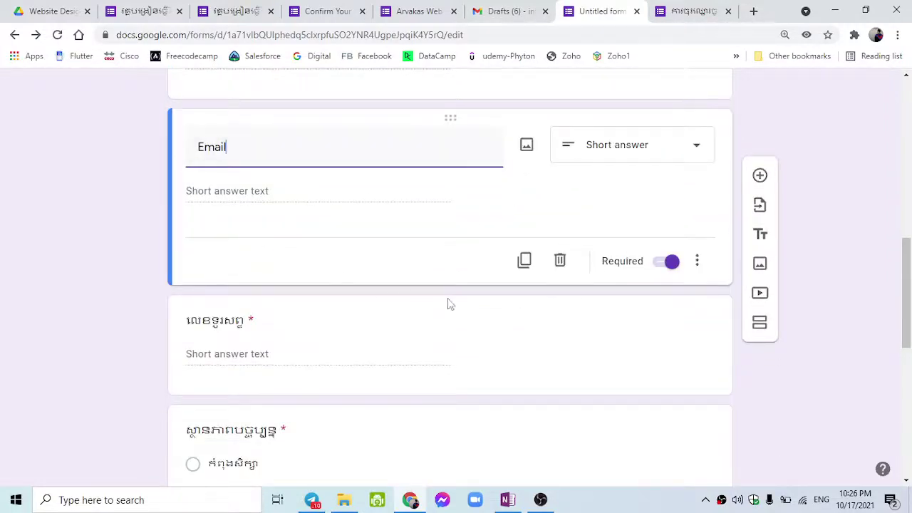
scroll(415, 205, "up", 2)
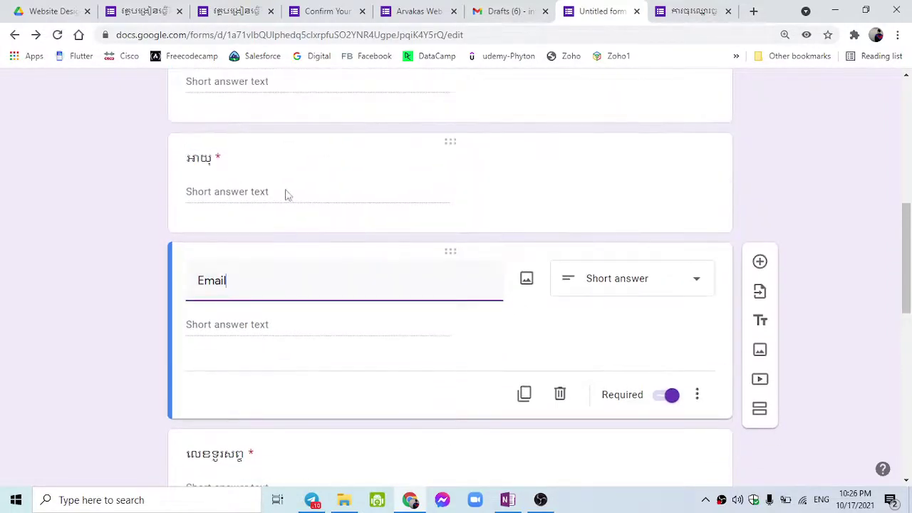
left_click(664, 398)
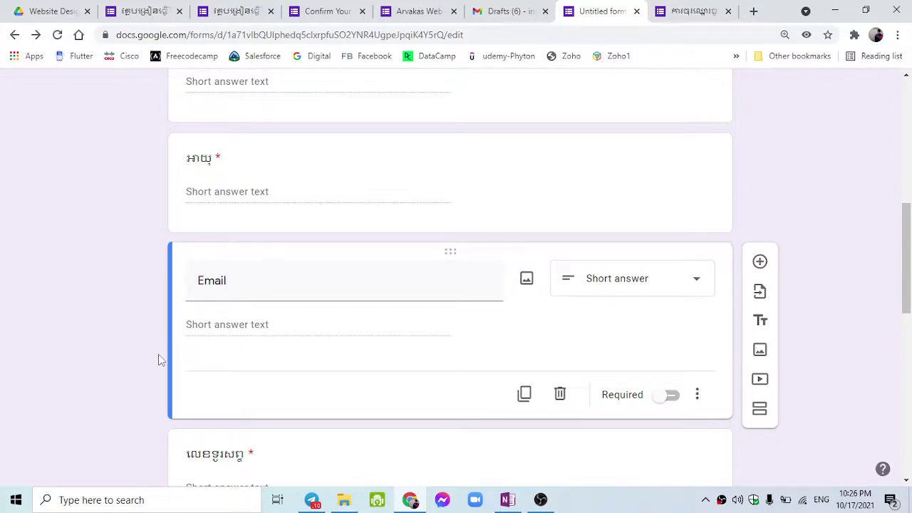
Switch off Required on the អាយុ (age) question.
left_click(219, 155)
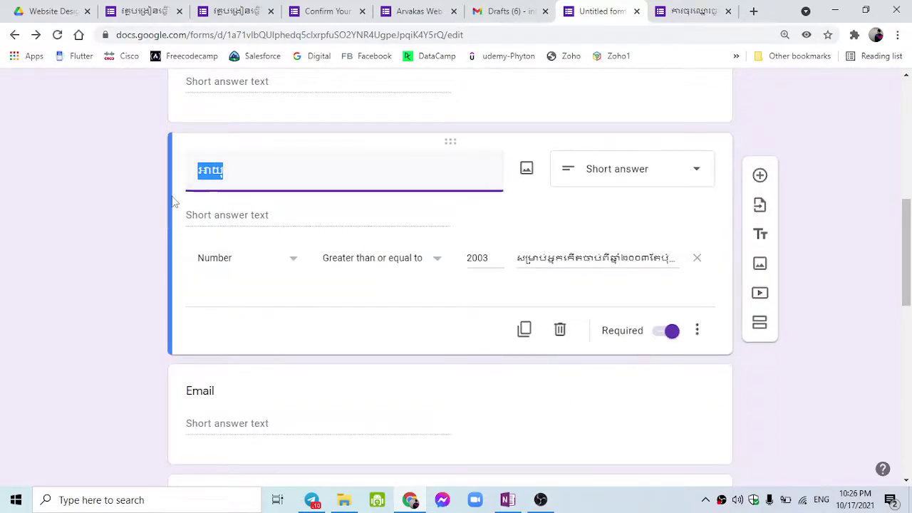
left_click(105, 191)
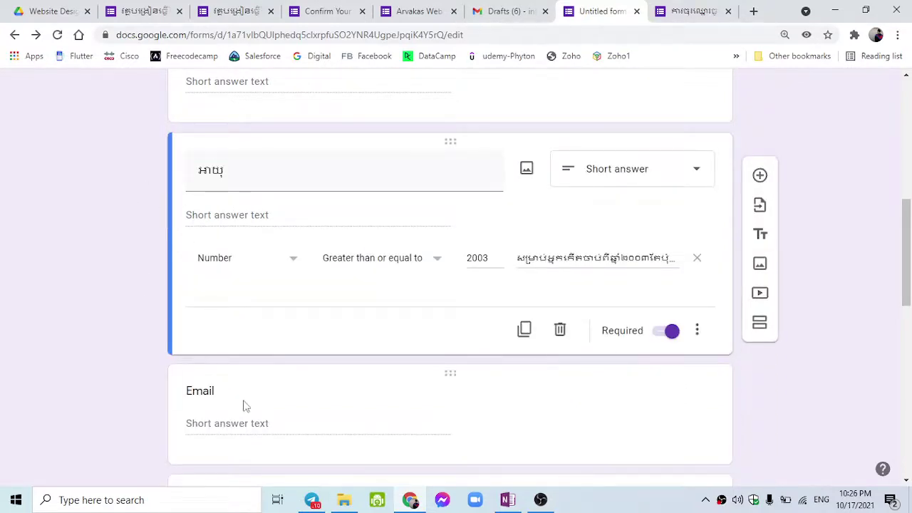
left_click(245, 406)
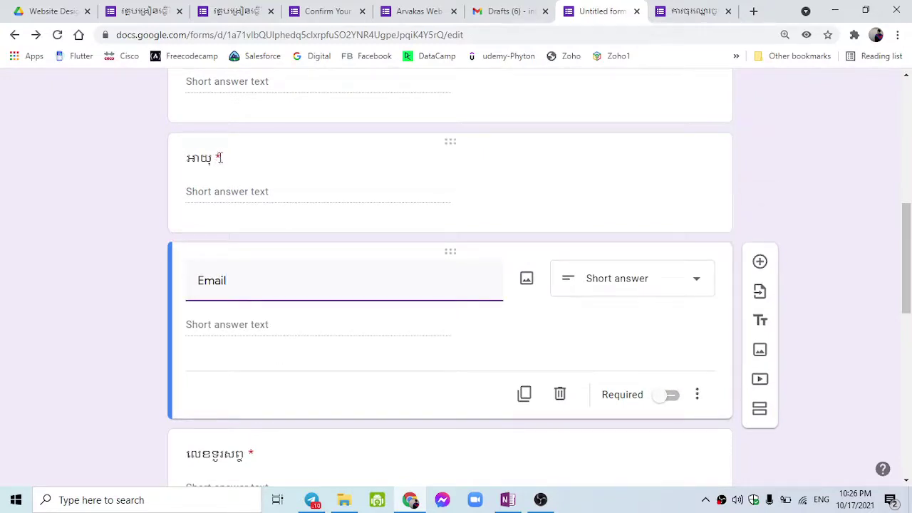
left_click(423, 210)
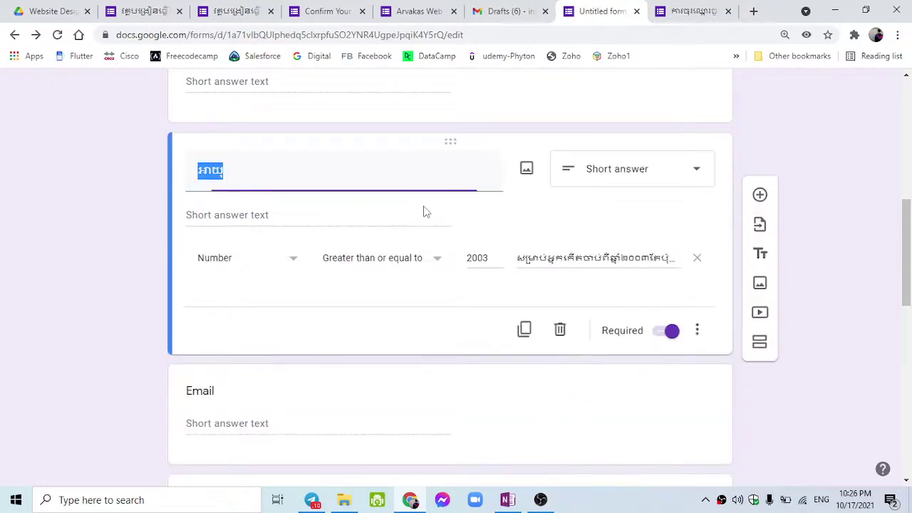
left_click(656, 339)
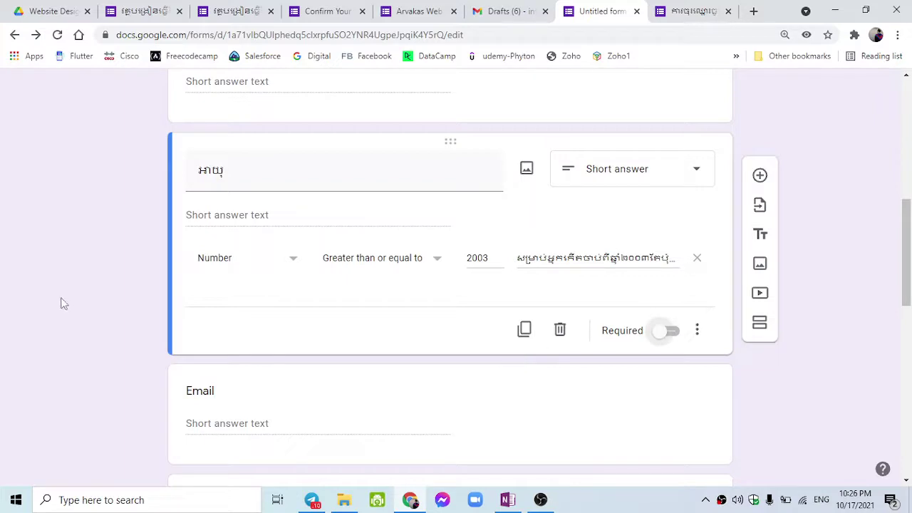
left_click(213, 396)
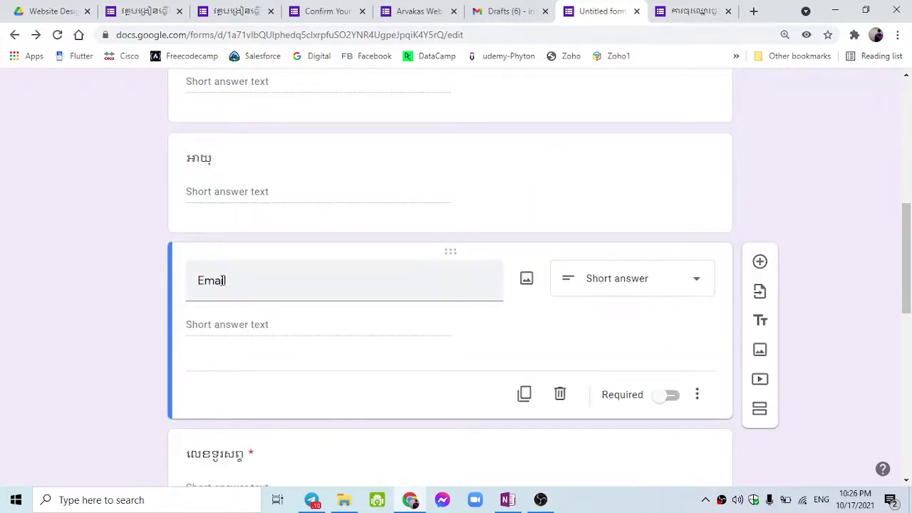
scroll(258, 354, "down", 9)
In the form's Settings, switch on 'Make this a quiz'.
scroll(280, 356, "up", 15)
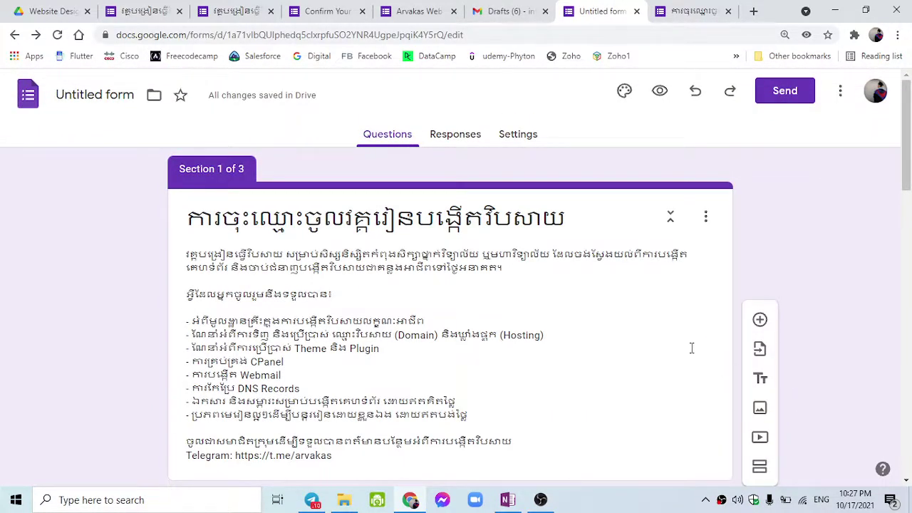
left_click(513, 139)
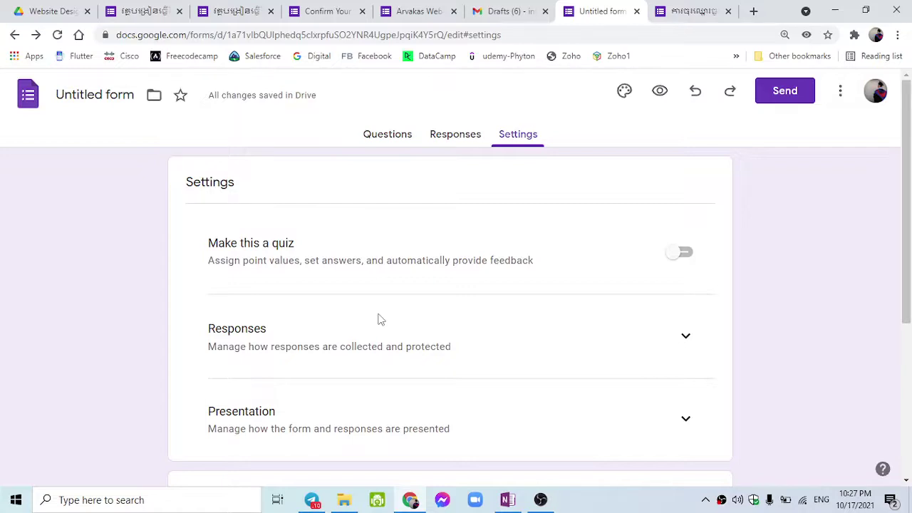
left_click(680, 256)
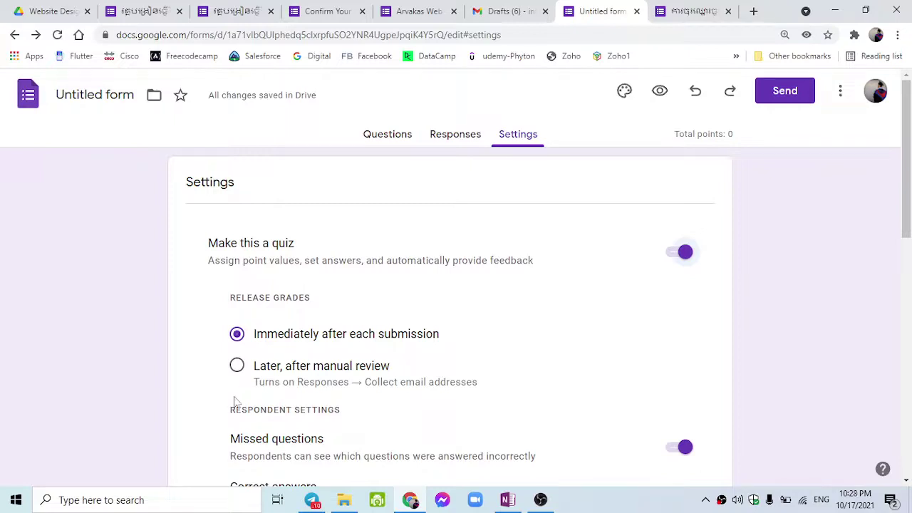
Set quiz grades to be released later, after manual review.
left_click(240, 369)
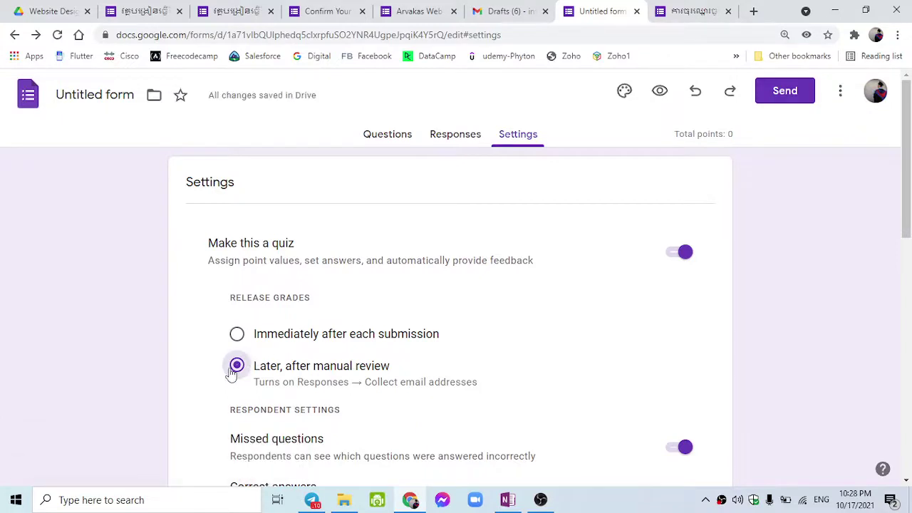
left_click(241, 337)
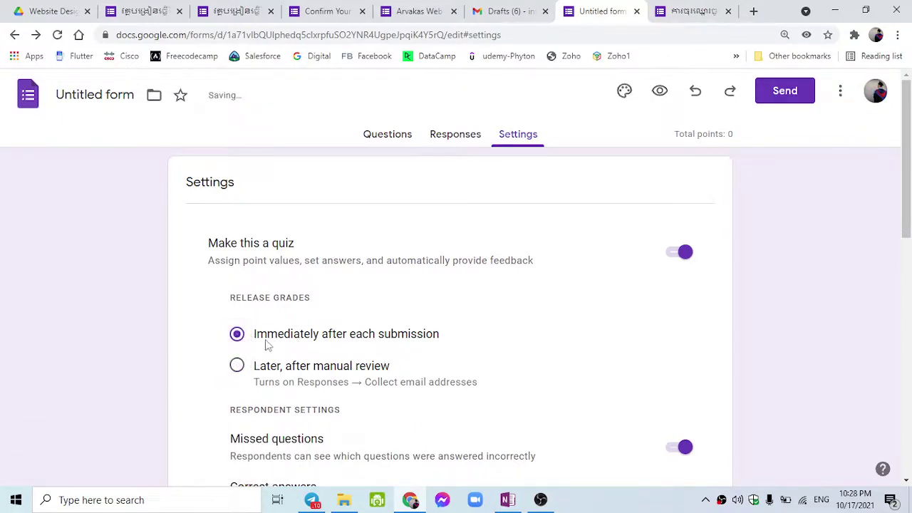
left_click_drag(439, 335, 255, 346)
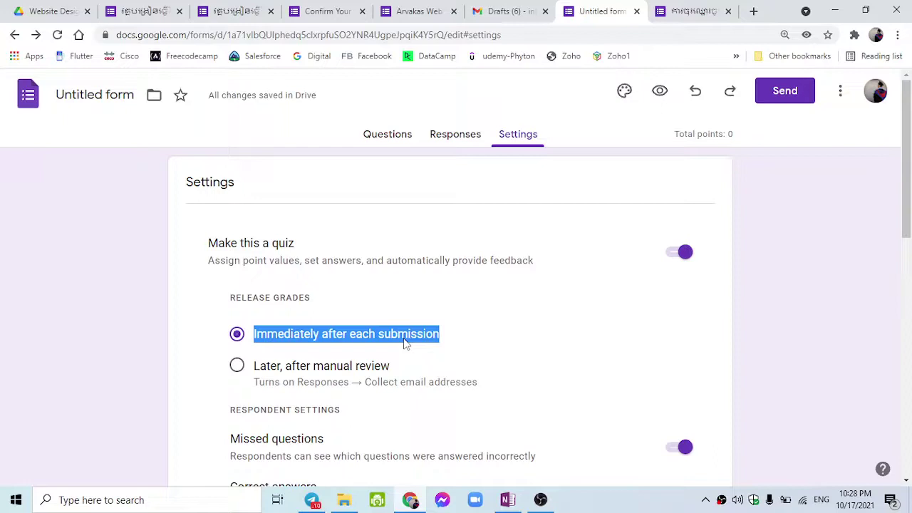
left_click(305, 369)
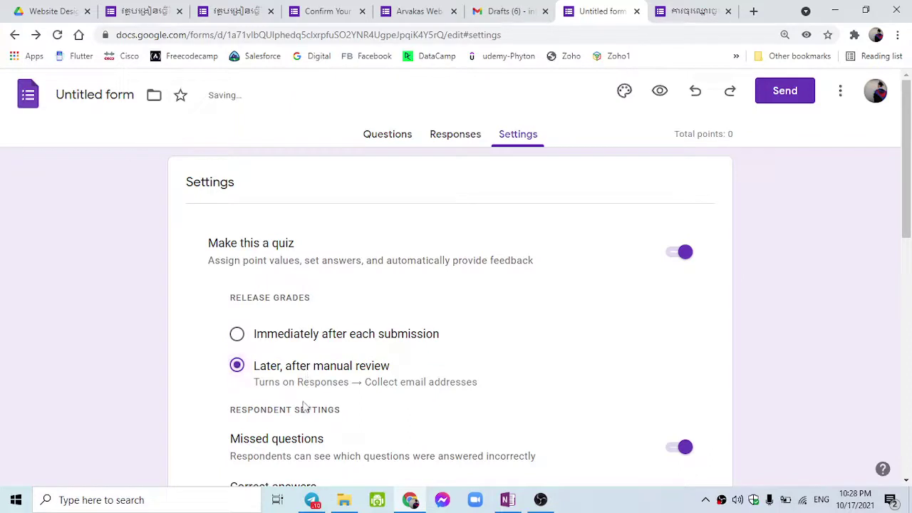
scroll(303, 406, "down", 2)
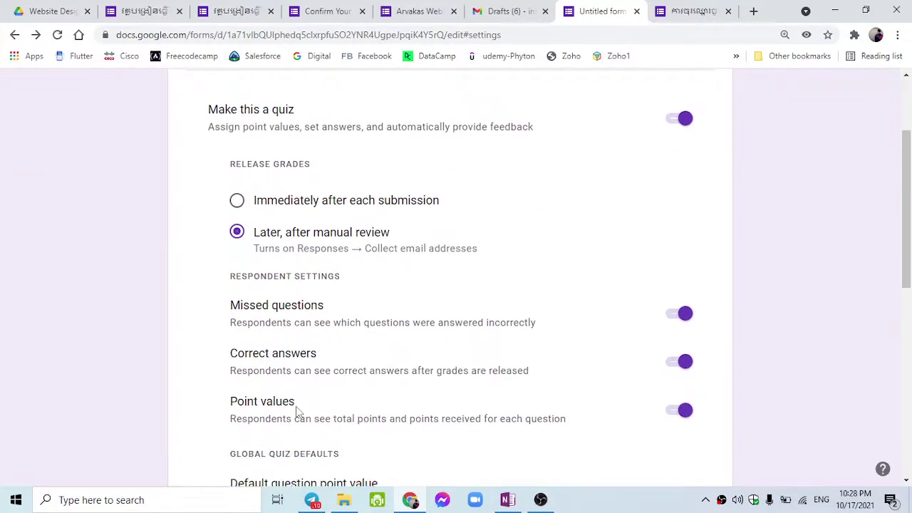
scroll(298, 411, "down", 3)
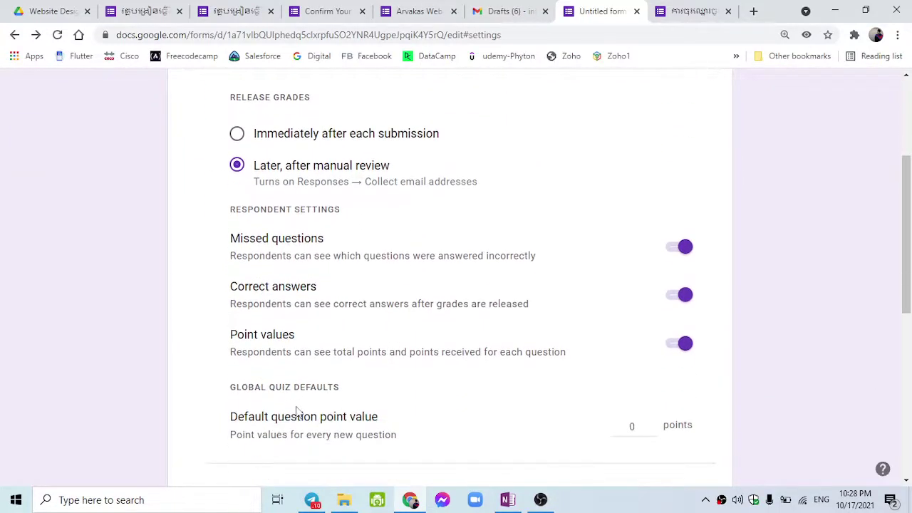
scroll(297, 406, "down", 3)
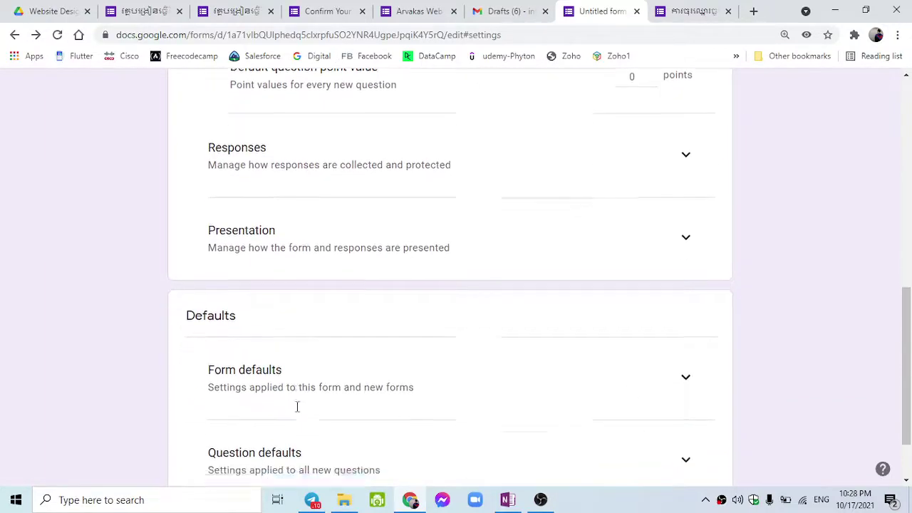
scroll(490, 386, "up", 7)
Toggle quiz mode off and back on, then return to the Questions view.
left_click(676, 254)
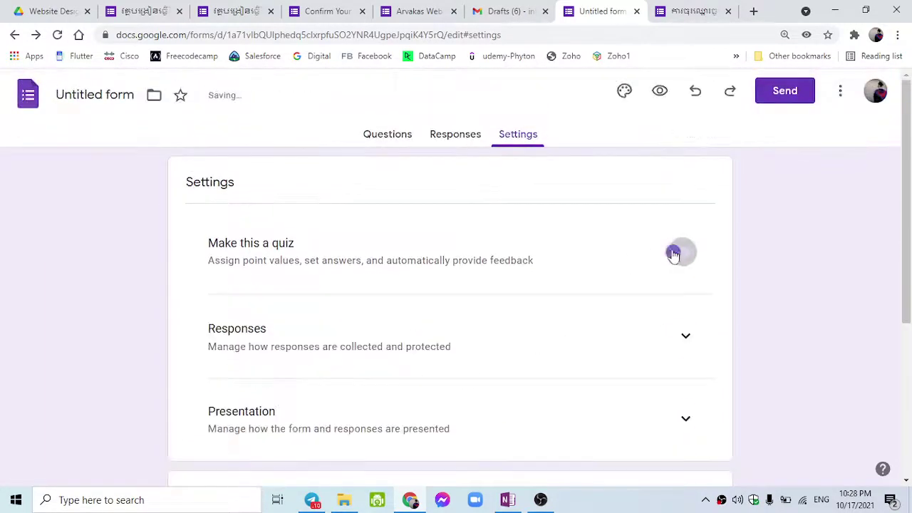
scroll(463, 391, "down", 1)
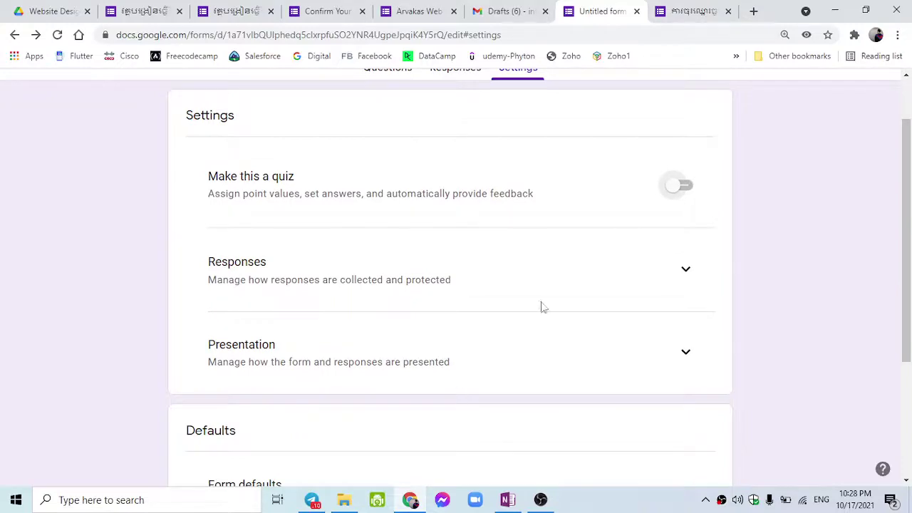
left_click(668, 191)
scroll(537, 263, "up", 2)
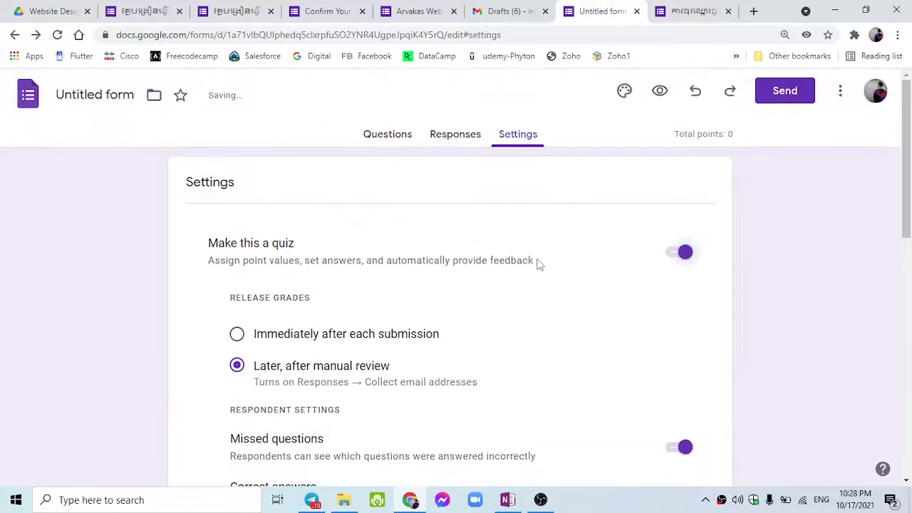
left_click(416, 138)
Inspect the current-status question's options and extra display settings without changing them.
scroll(445, 300, "down", 12)
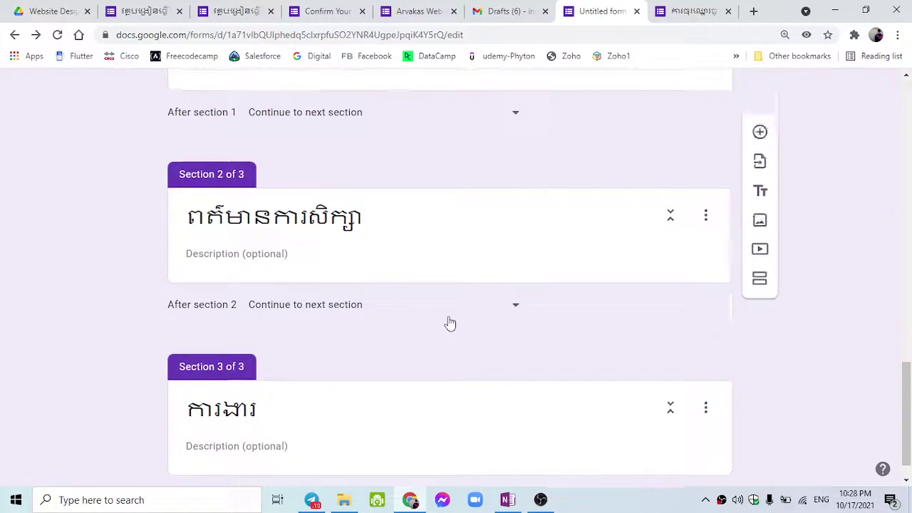
scroll(451, 325, "up", 3)
left_click(513, 248)
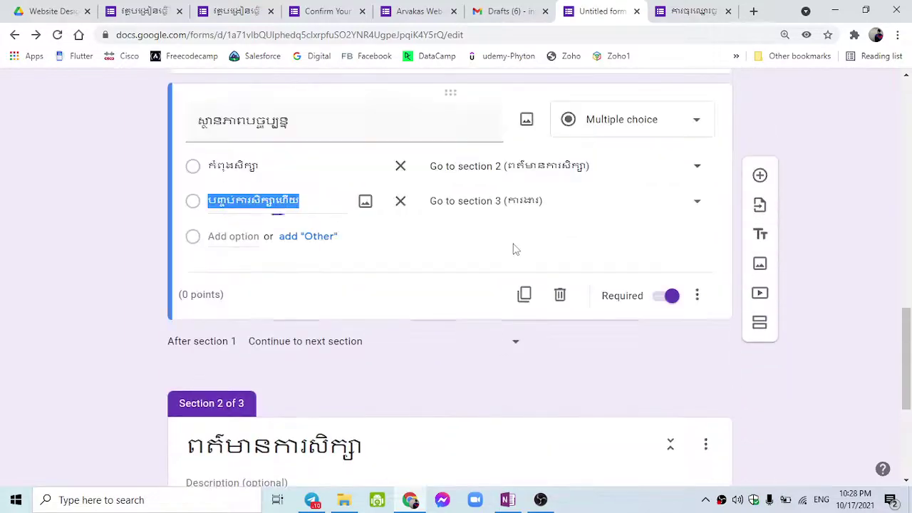
scroll(427, 262, "up", 1)
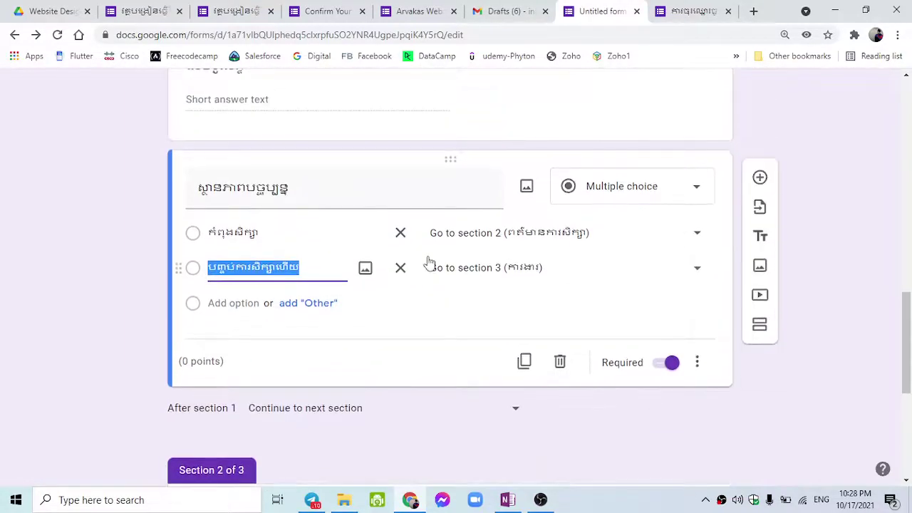
left_click(207, 367)
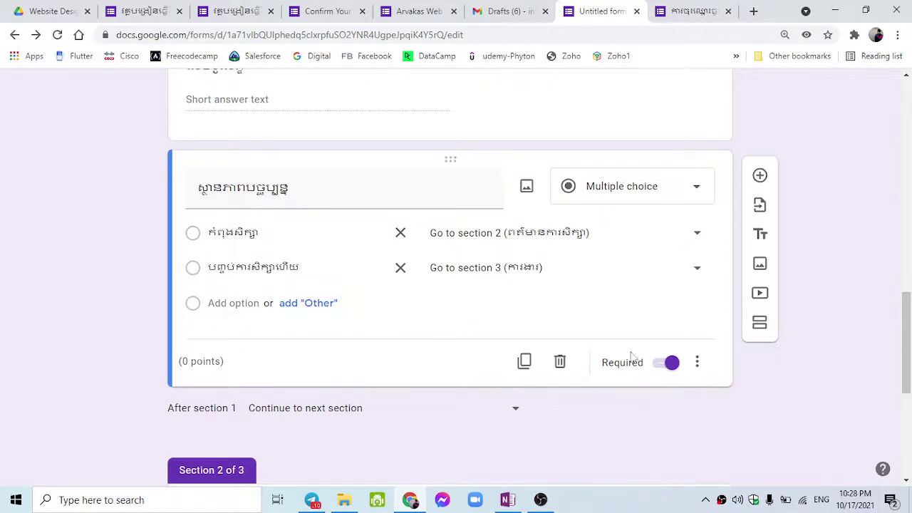
left_click(698, 359)
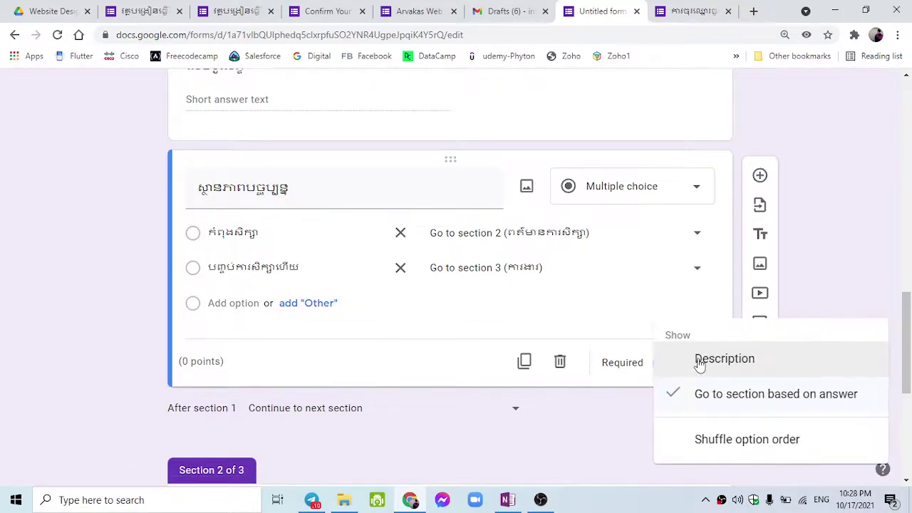
left_click(405, 376)
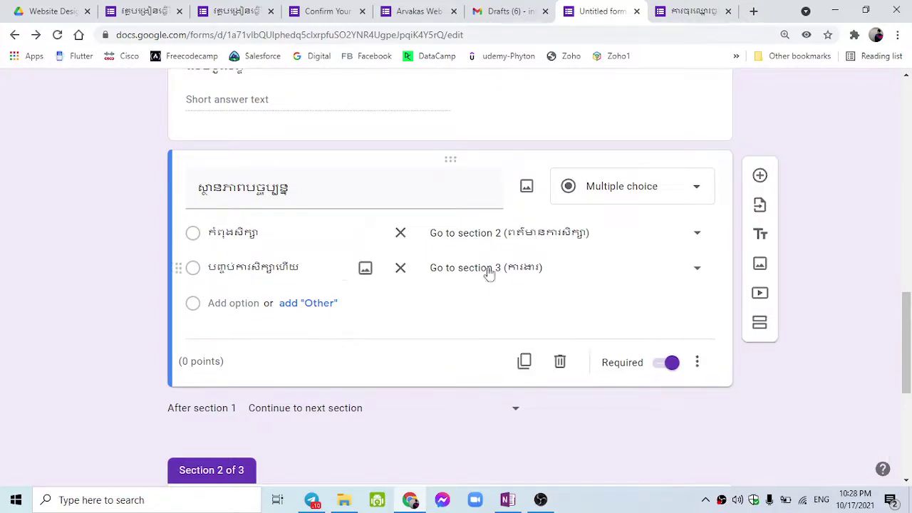
scroll(484, 278, "down", 5)
scroll(574, 274, "up", 4)
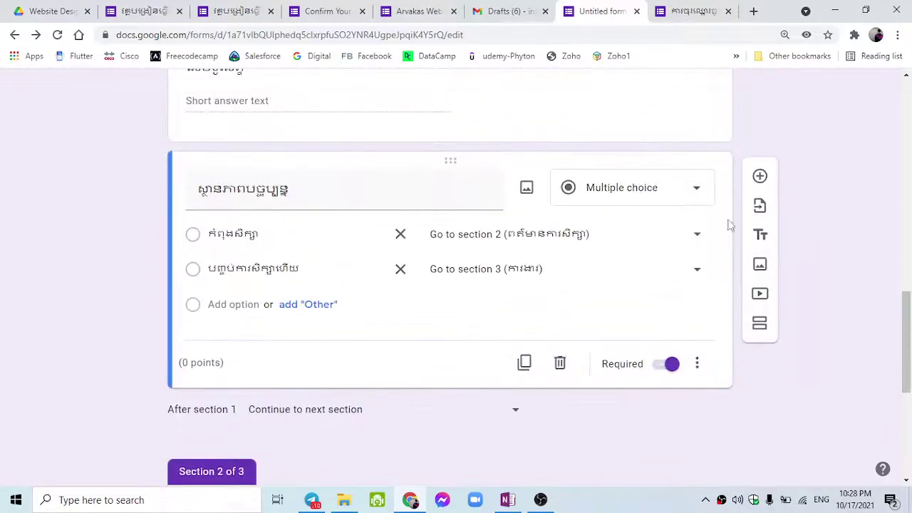
Add a new multiple-choice question titled 'តើអក្សរខ្មែរមានប៉ុន្មានតួរ?'.
left_click(759, 176)
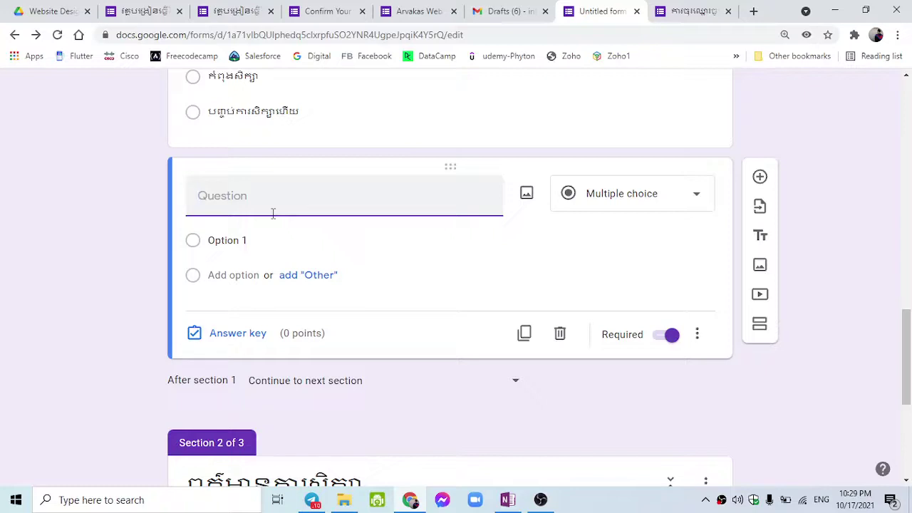
type("t")
key("BackSpace")
type("t")
key("BackSpace")
type("តើ")
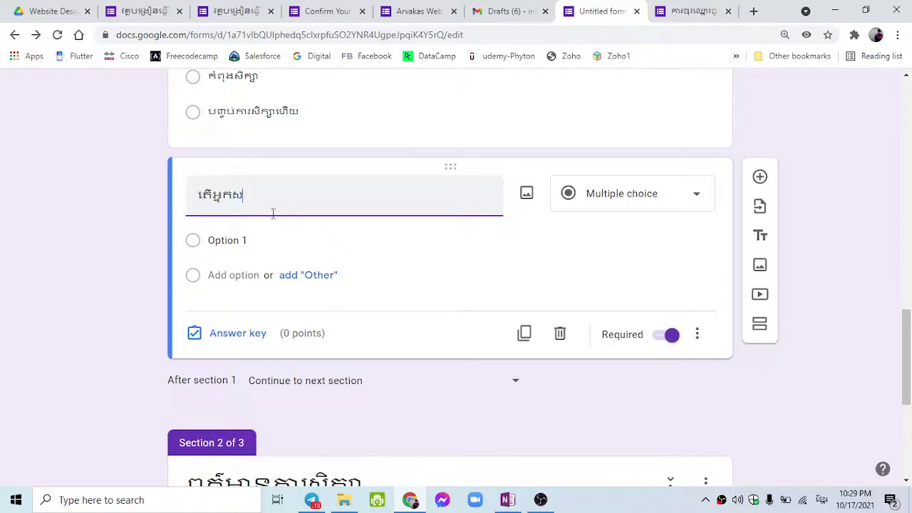
type("អ្នកស")
key("BackSpace")
key("BackSpace")
key("BackSpace")
type("ក្សរខ្មែរមានប")
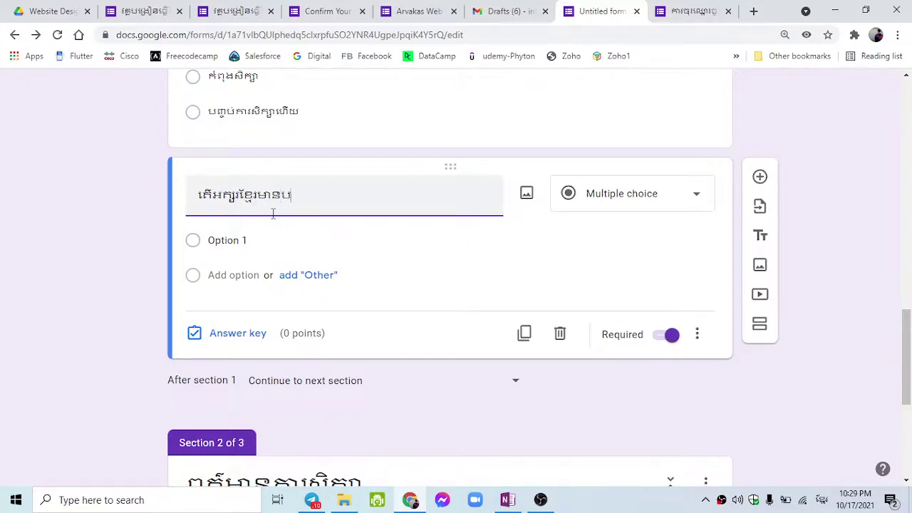
type("៉ុន្មានតួរ?")
Enter the answer options ៣១, ៣២, ៣៣ and ៣៤.
left_click(268, 234)
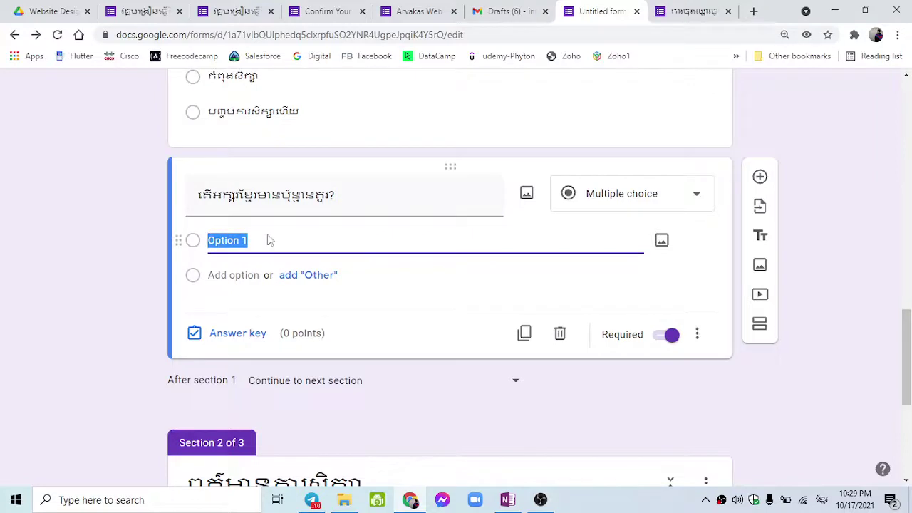
type("៣១")
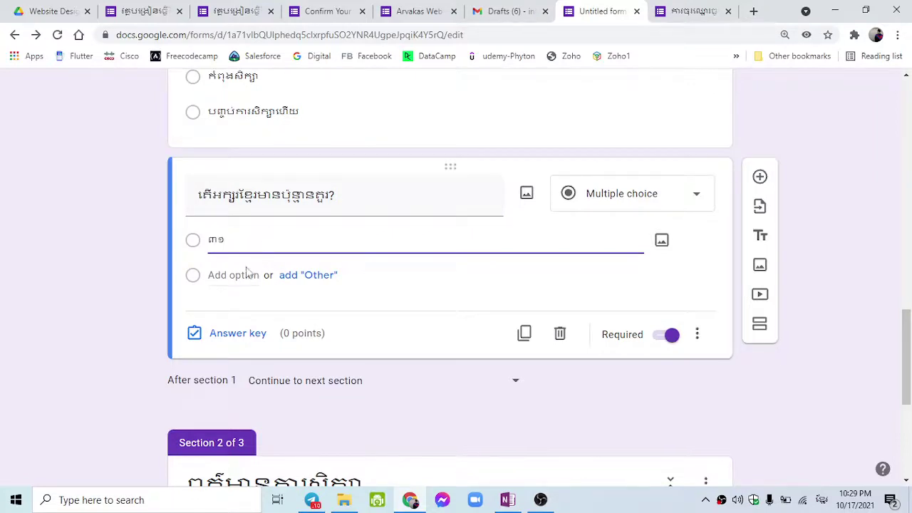
left_click(247, 273)
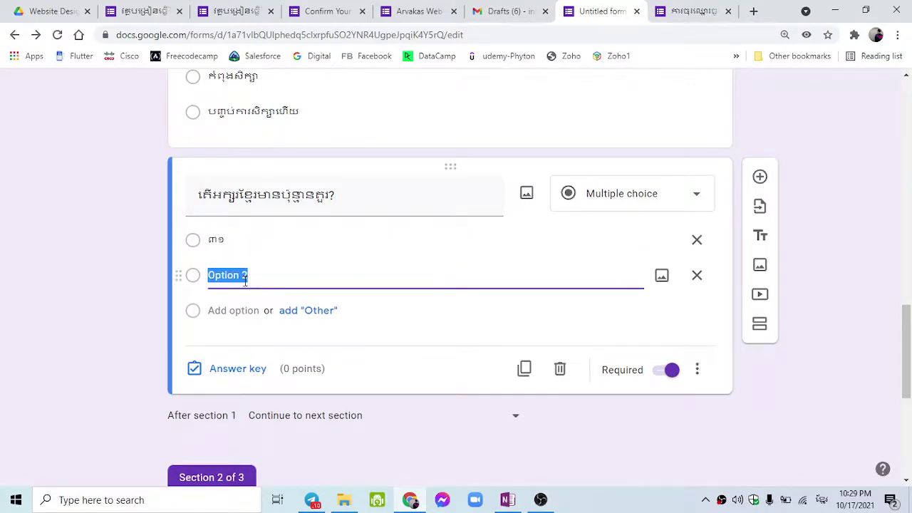
type("៣២")
left_click(235, 310)
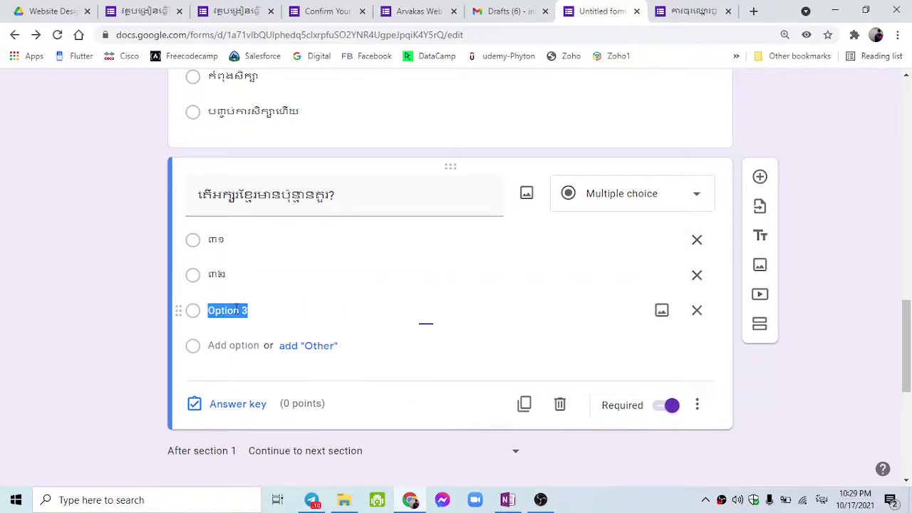
type("៣៣")
left_click(233, 346)
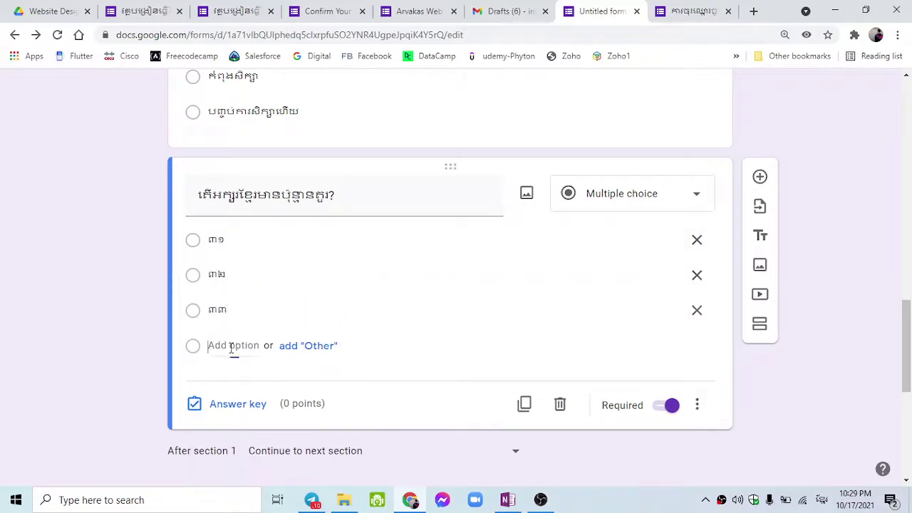
type("៤")
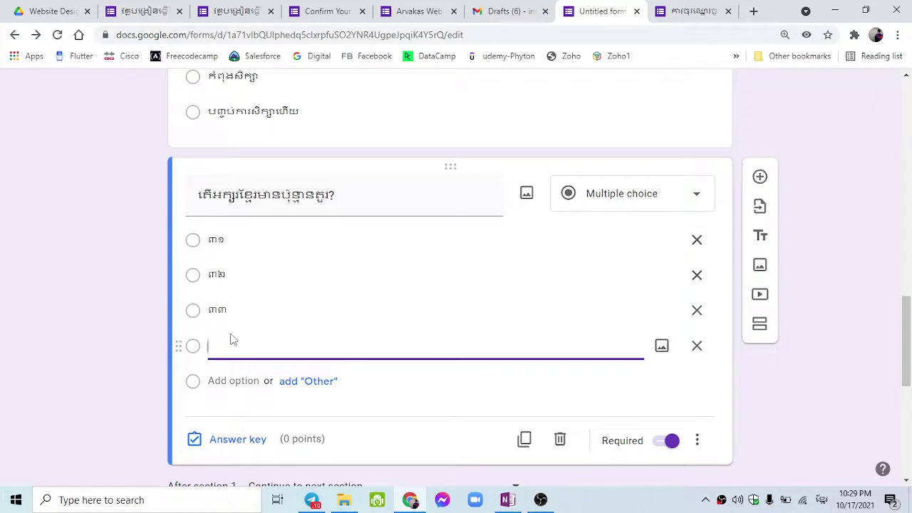
left_click(122, 302)
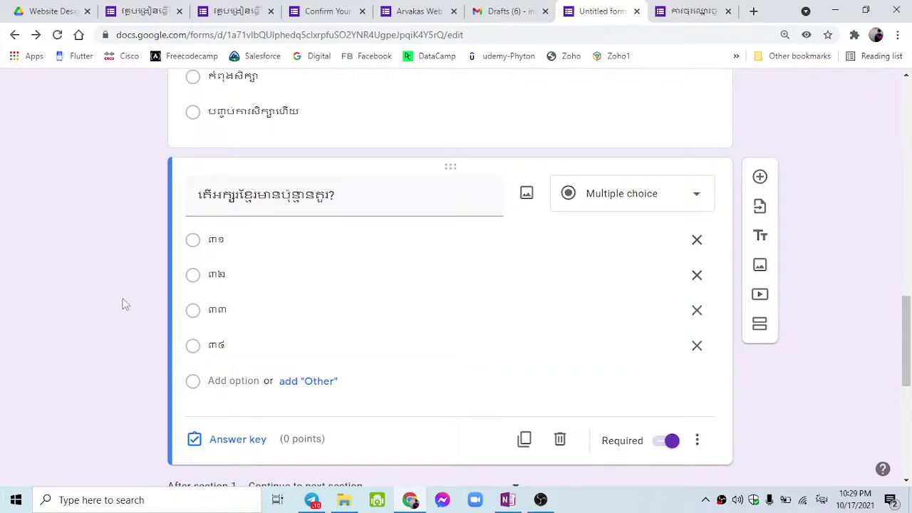
In the answer key, mark ៣៣ correct, set 5 points, and open answer feedback.
left_click(260, 442)
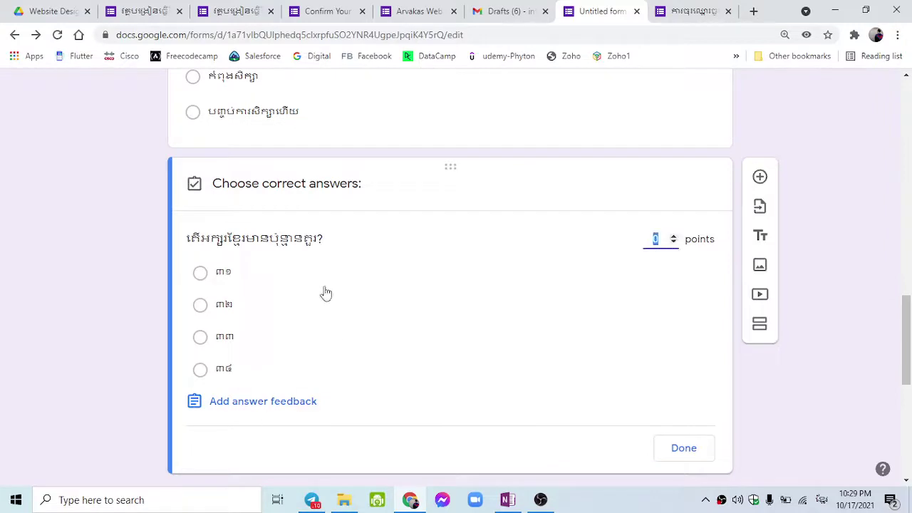
left_click(278, 341)
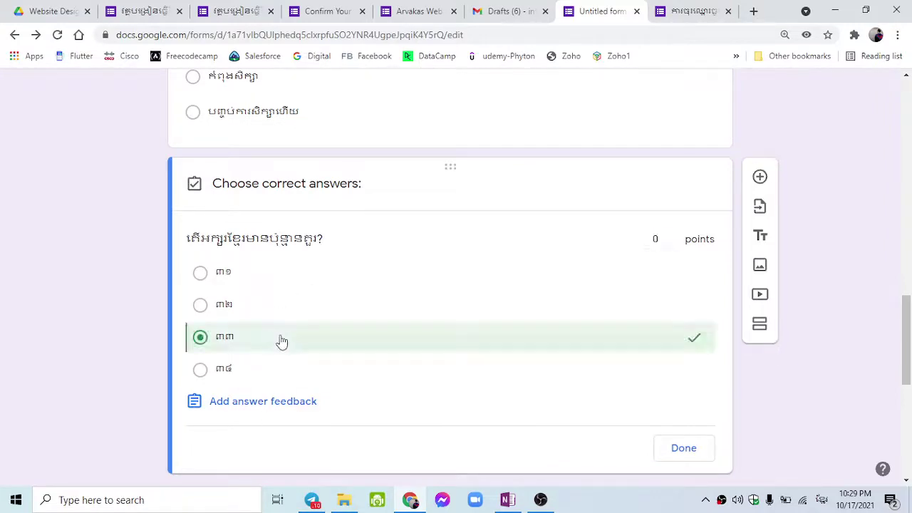
left_click(657, 238)
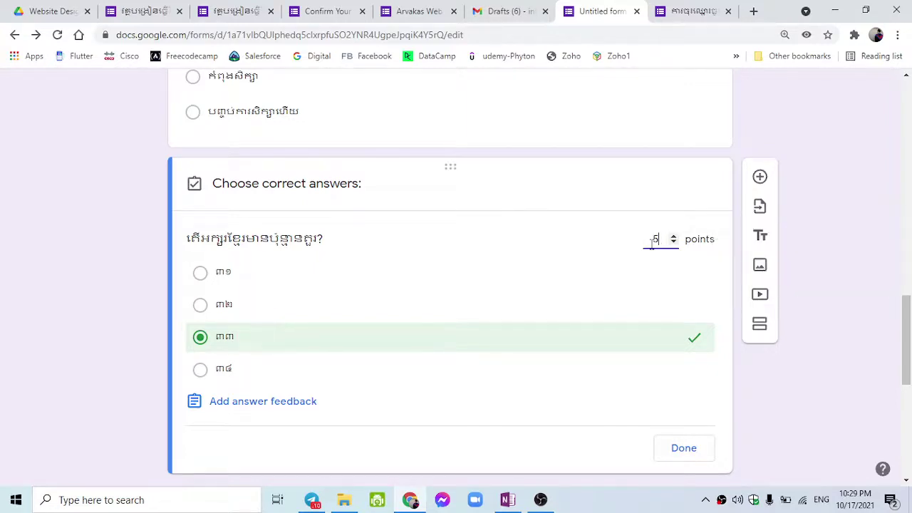
scroll(477, 313, "down", 4)
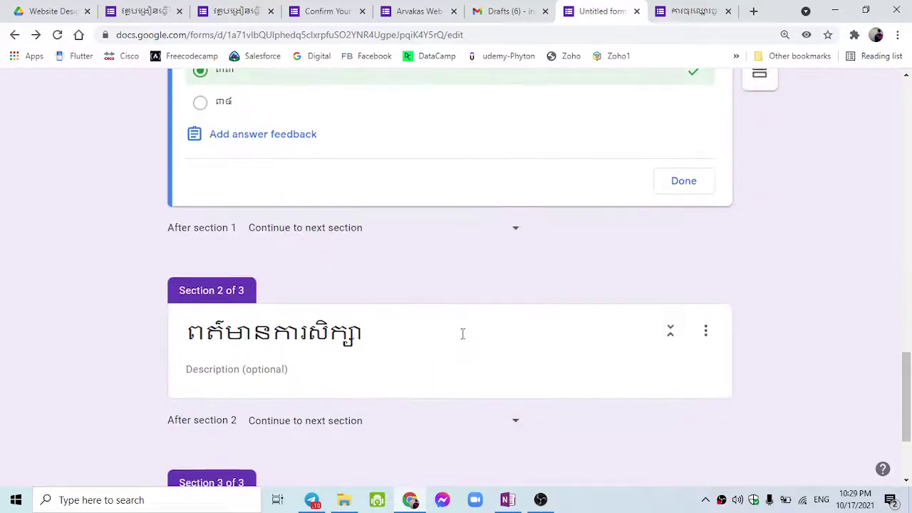
scroll(462, 334, "up", 2)
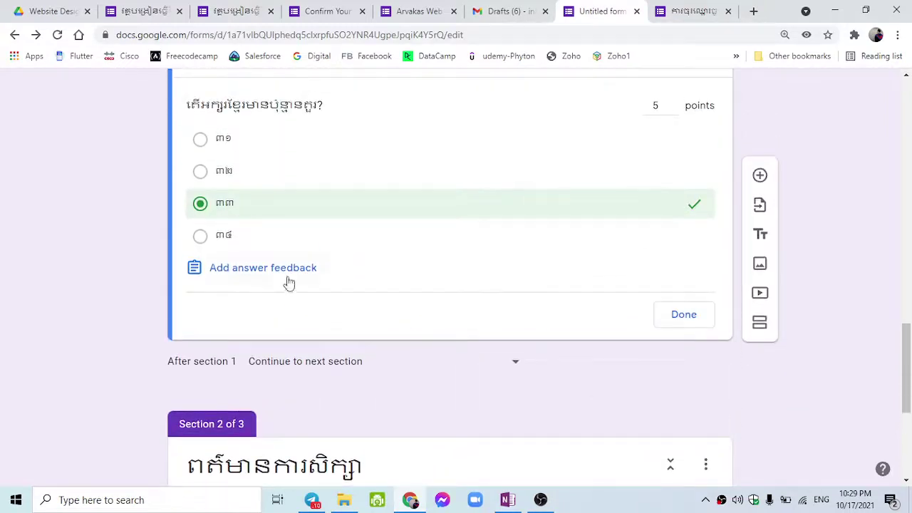
left_click(285, 277)
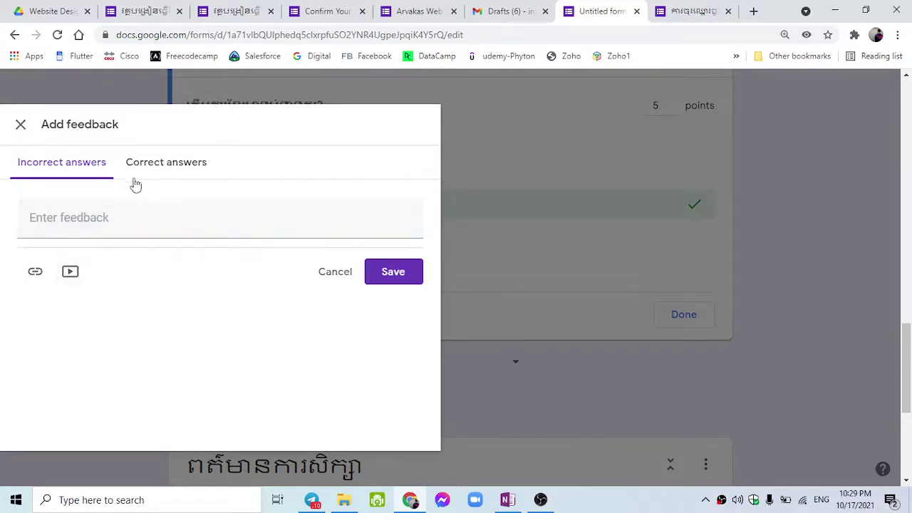
Switch to correct-answer feedback, cancel the video picker, and close the feedback panel.
left_click(162, 171)
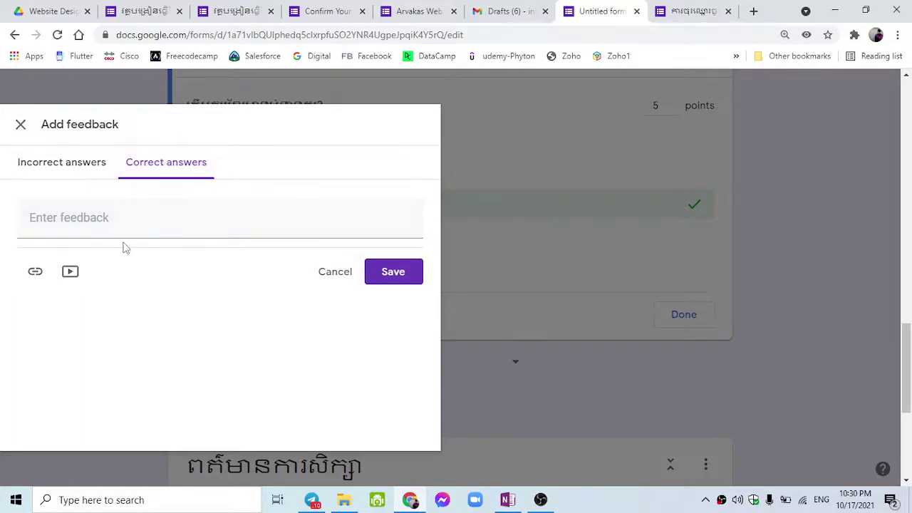
left_click(72, 271)
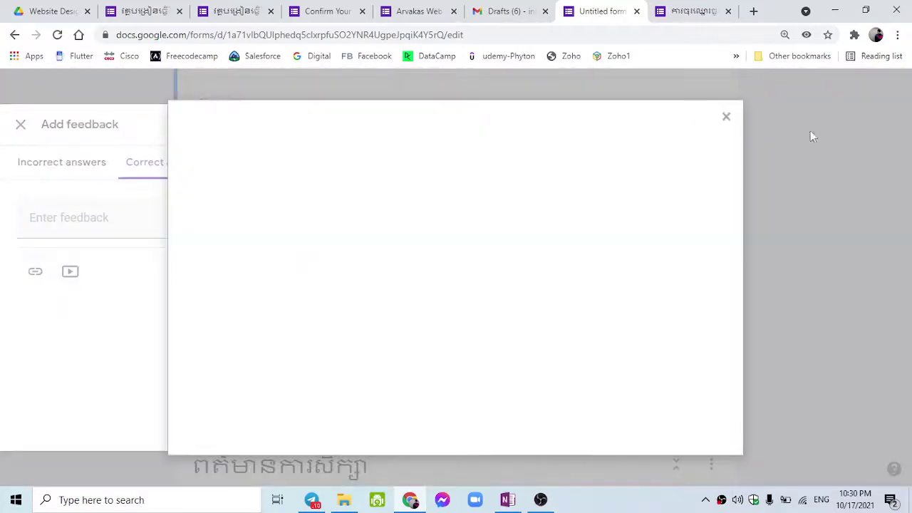
left_click(728, 125)
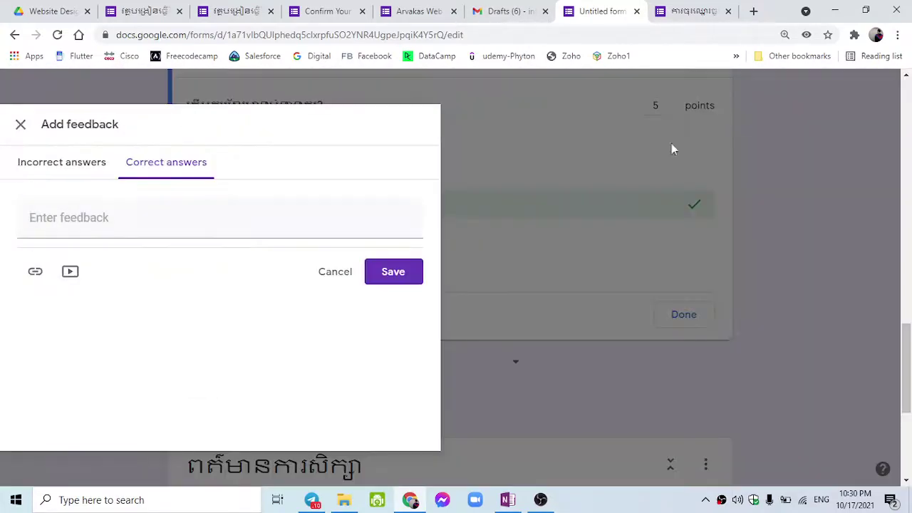
left_click(21, 125)
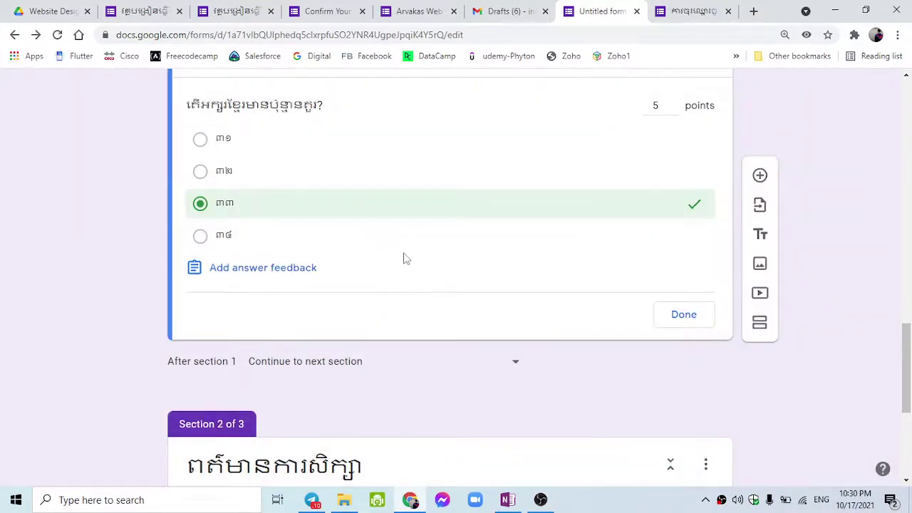
Finish the answer key with ៣៣ correct at 5 points and scroll back to the top.
scroll(406, 235, "up", 1)
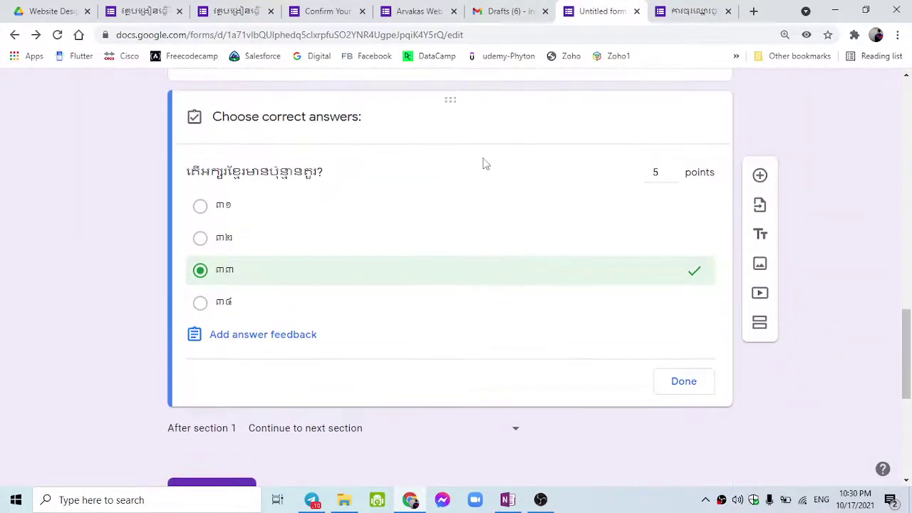
scroll(372, 242, "up", 3)
scroll(409, 266, "down", 2)
scroll(525, 399, "down", 1)
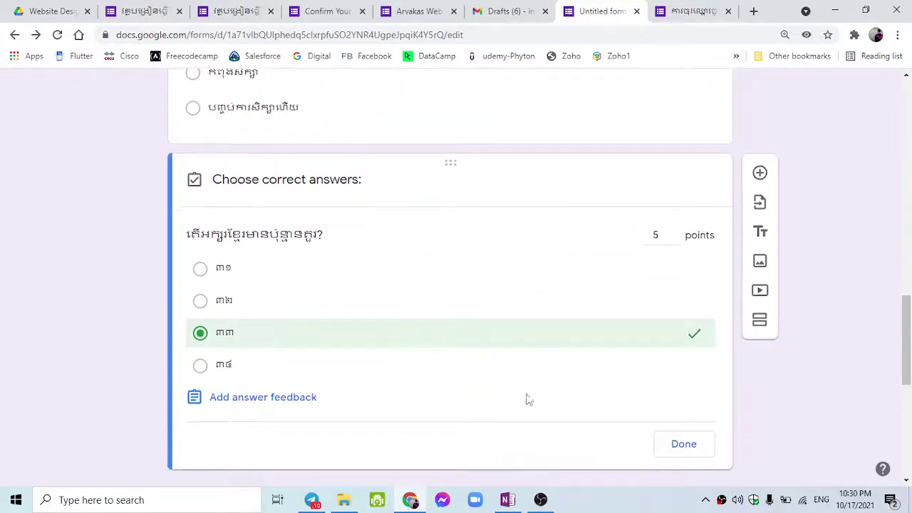
left_click(687, 386)
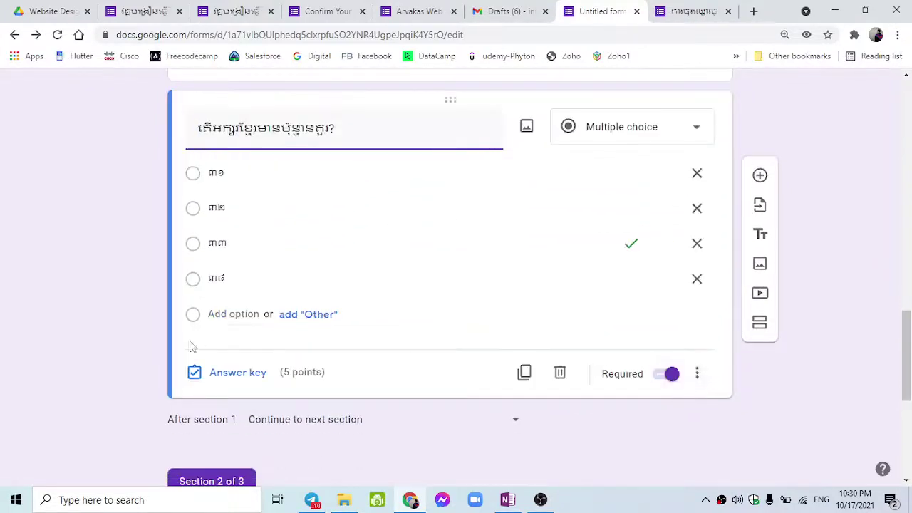
scroll(643, 207, "up", 5)
scroll(776, 164, "up", 10)
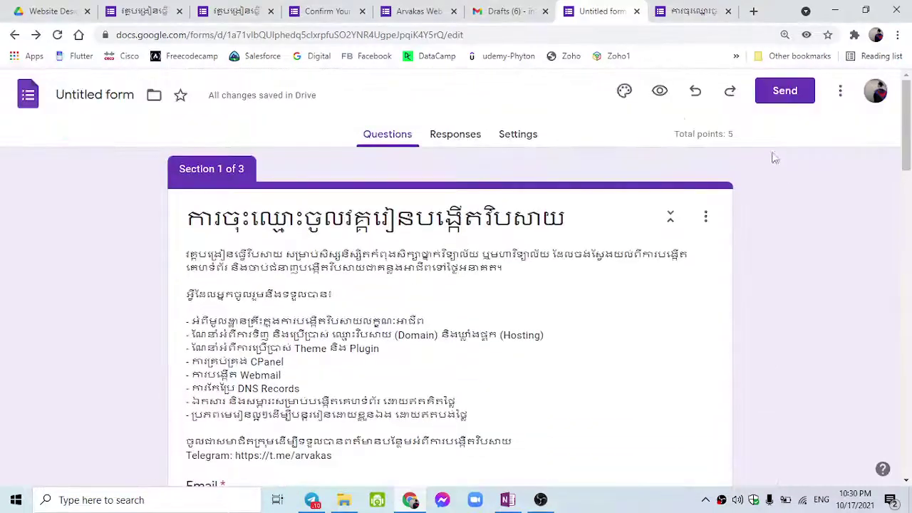
Preview the form and try each answer ៣១–៣៤, ending on ៣១.
left_click(658, 91)
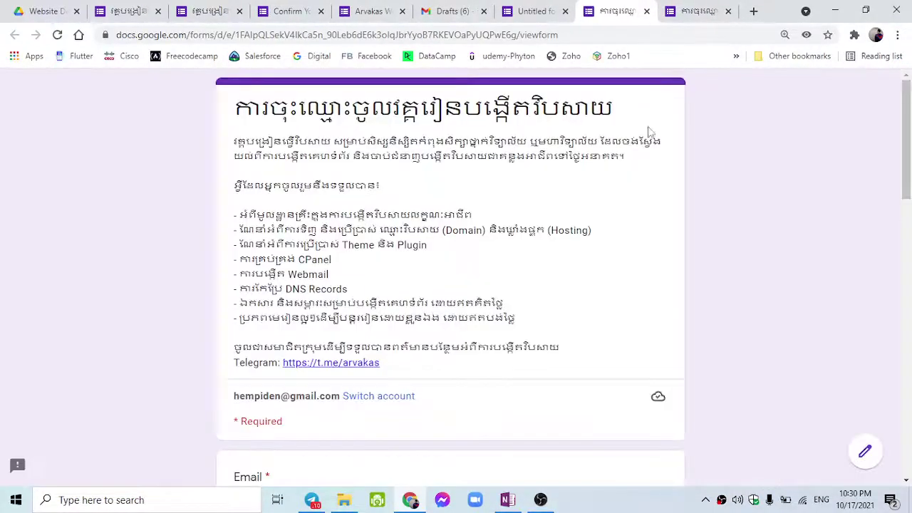
scroll(574, 228, "down", 15)
scroll(574, 225, "up", 3)
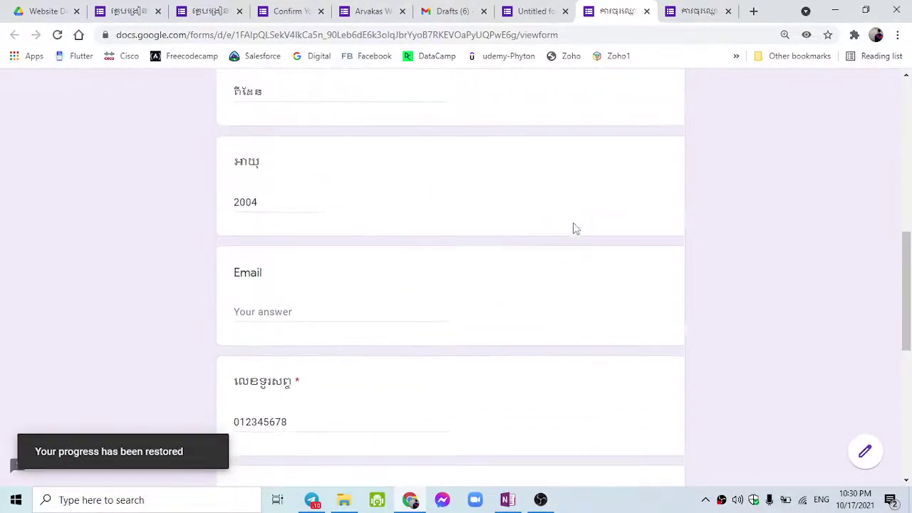
scroll(574, 225, "down", 6)
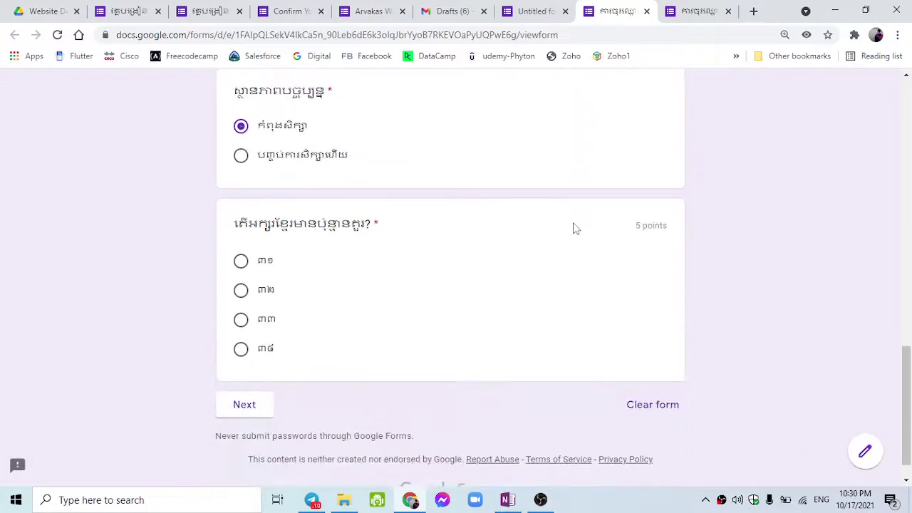
left_click(243, 319)
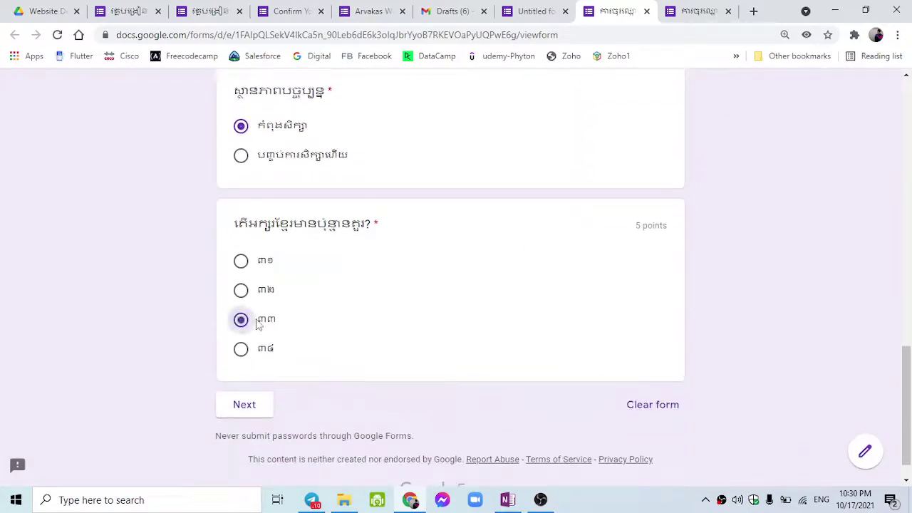
left_click(242, 290)
left_click(242, 262)
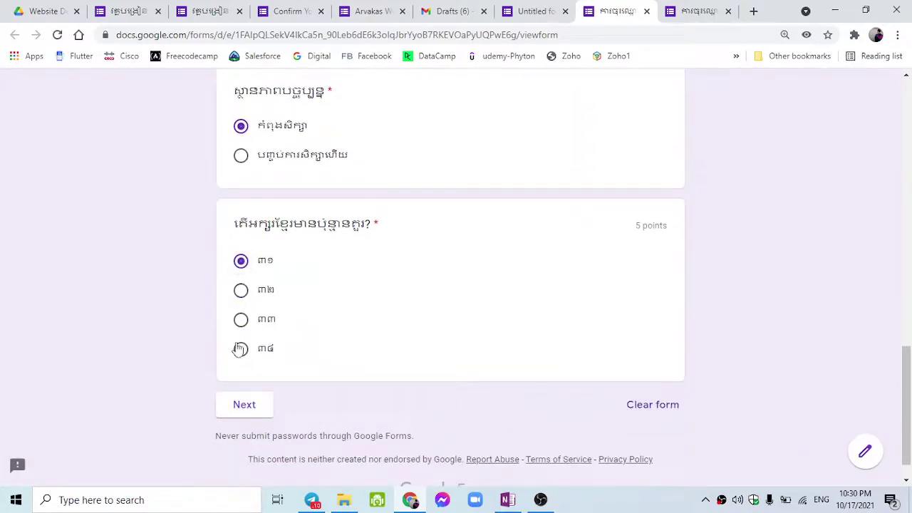
left_click(240, 349)
left_click(241, 320)
left_click(241, 289)
left_click(241, 261)
Highlight the question's 5-point value in the preview.
left_click_drag(635, 240, 667, 228)
left_click(669, 232)
triple_click(670, 232)
left_click(643, 224)
left_click_drag(633, 232, 656, 225)
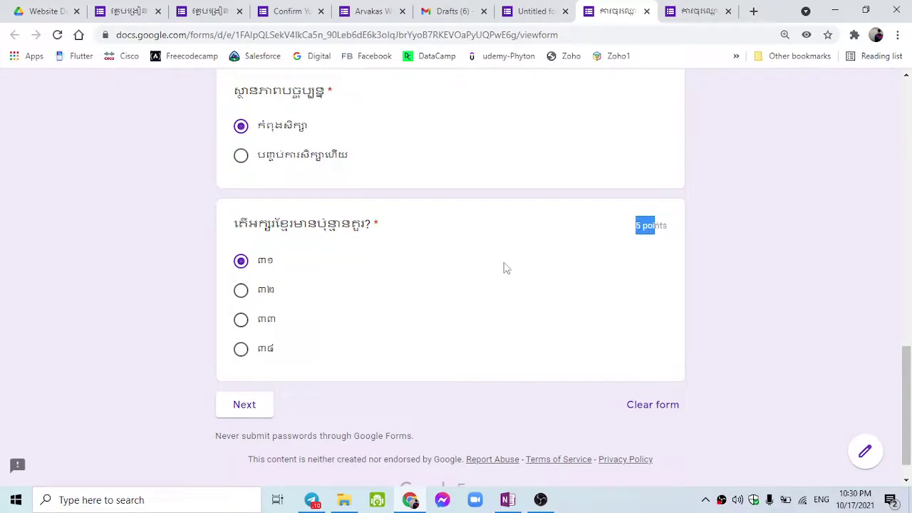
scroll(244, 362, "up", 4)
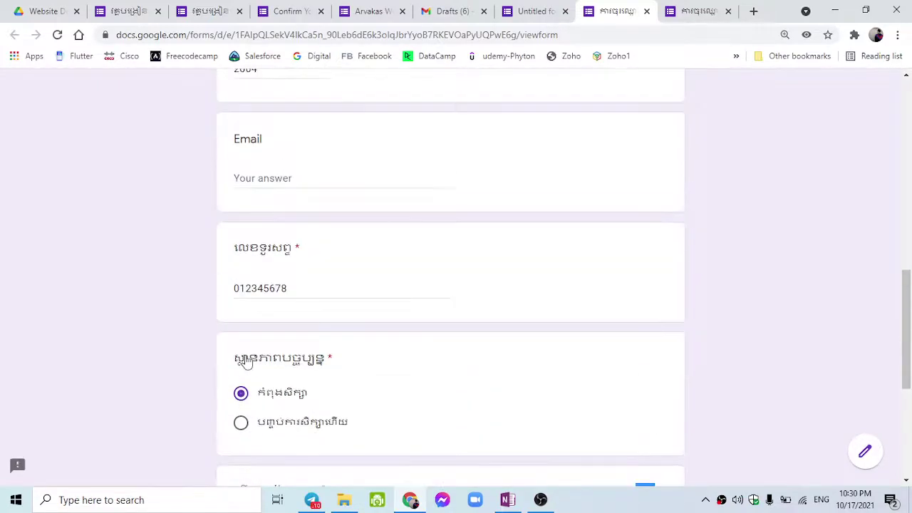
scroll(242, 358, "down", 1)
scroll(275, 141, "up", 1)
scroll(279, 375, "down", 1)
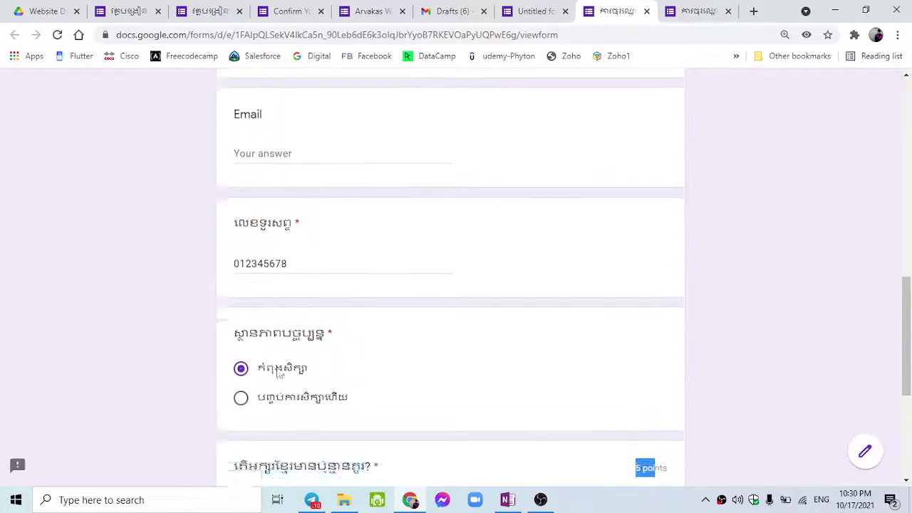
scroll(279, 375, "down", 2)
scroll(305, 263, "up", 7)
scroll(306, 246, "down", 2)
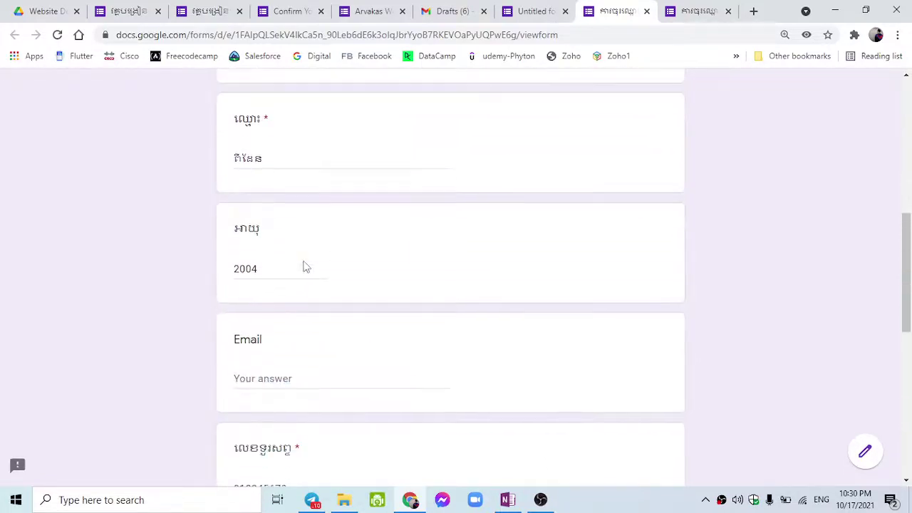
scroll(304, 267, "down", 1)
Check the other open response form, then go back to the form editor.
left_click(676, 8)
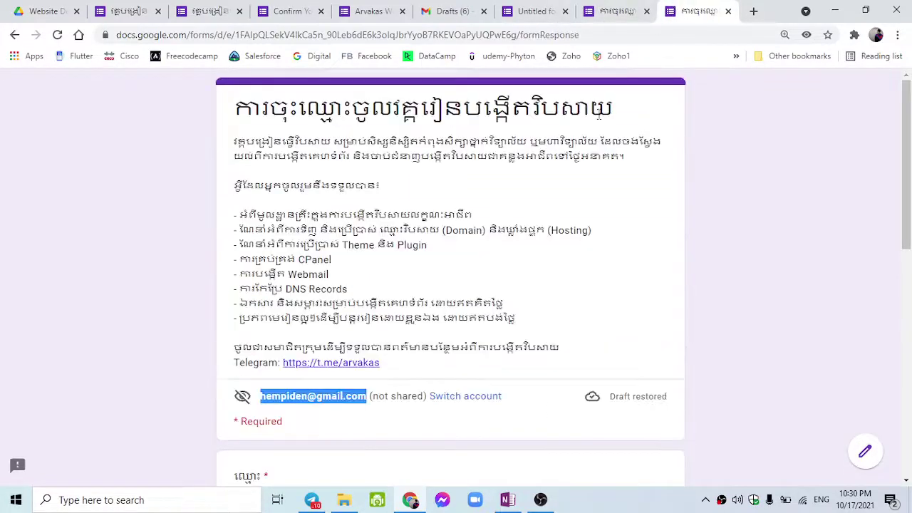
scroll(490, 212, "down", 4)
scroll(483, 224, "up", 1)
scroll(484, 214, "down", 3)
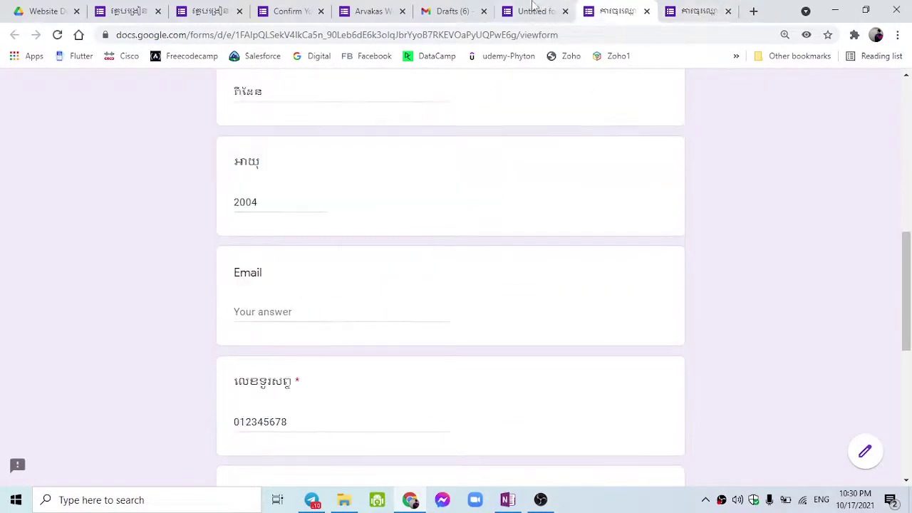
left_click(534, 11)
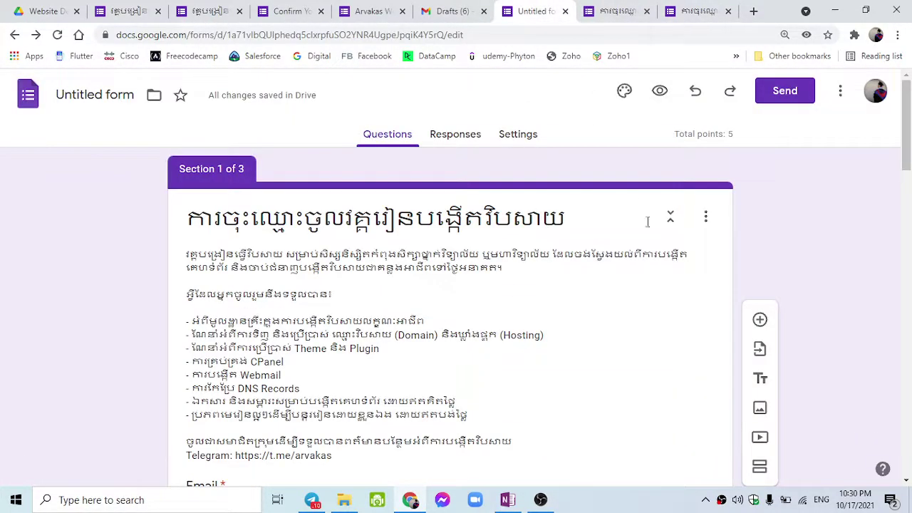
Switch off quiz mode in the form's Settings.
left_click(515, 136)
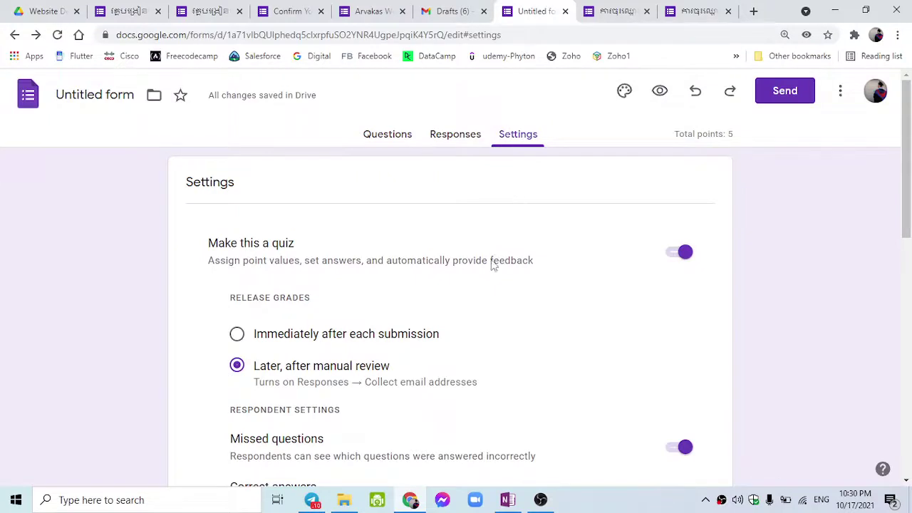
left_click(668, 259)
scroll(643, 277, "down", 1)
scroll(643, 277, "down", 2)
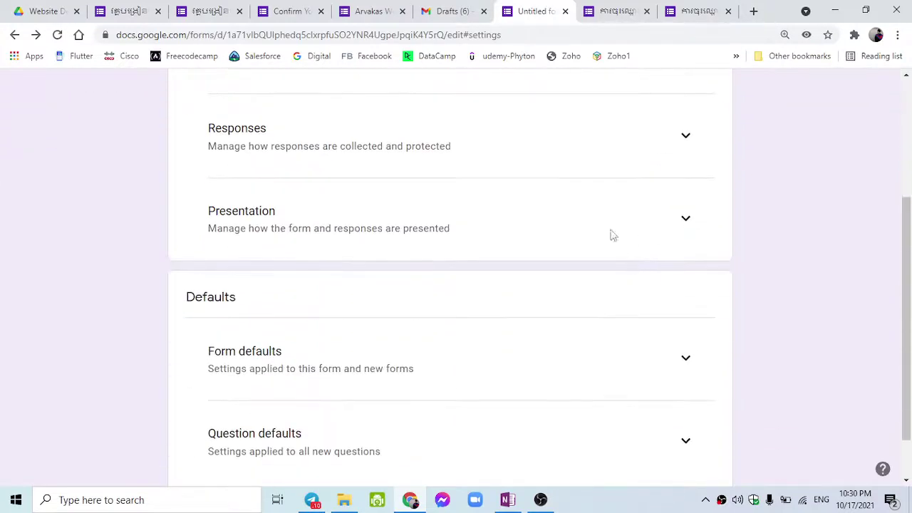
Expand Responses and toggle Collect email addresses off and back on.
left_click(690, 138)
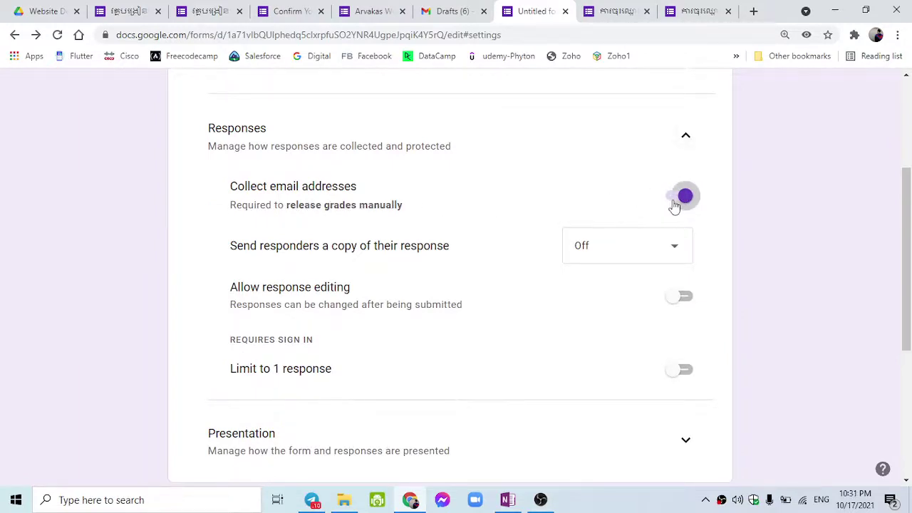
left_click(677, 199)
left_click(673, 189)
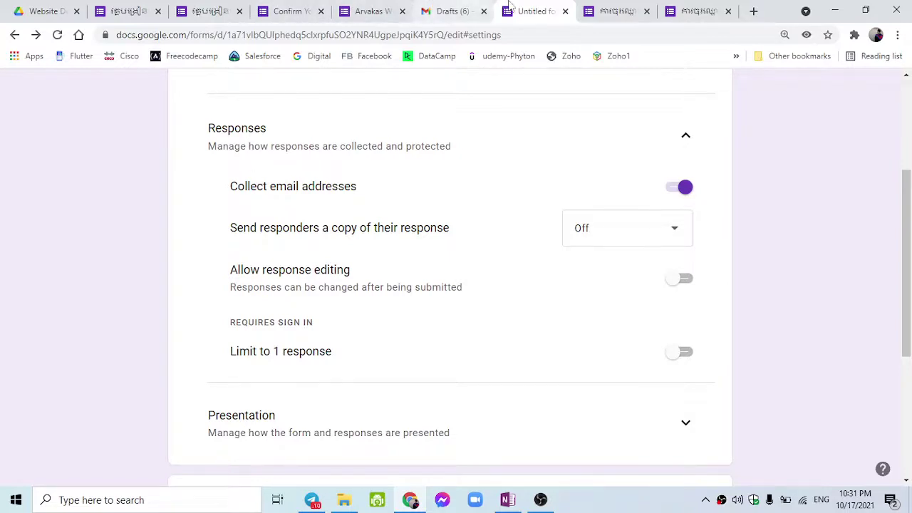
scroll(399, 189, "up", 3)
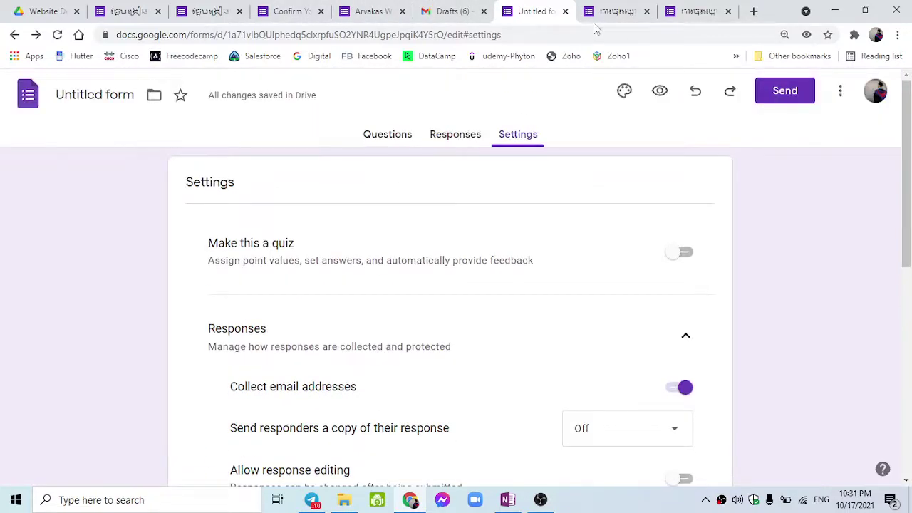
left_click(609, 12)
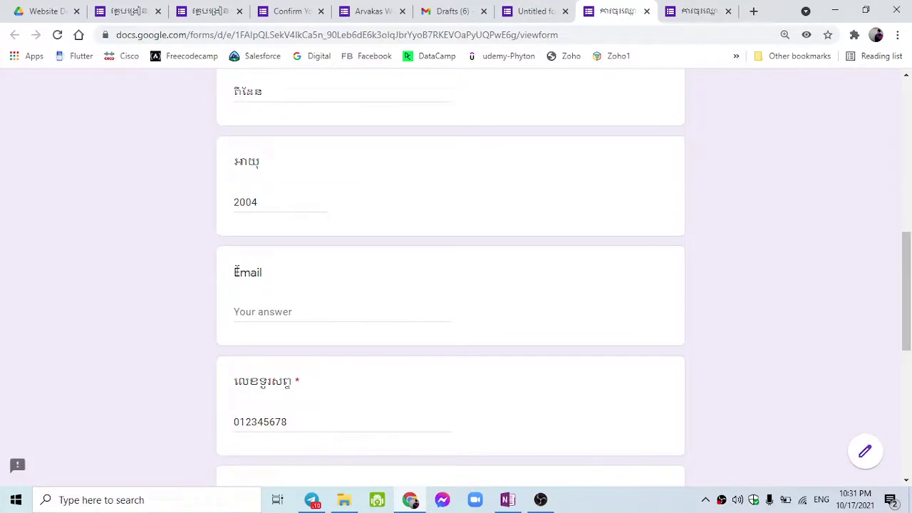
double_click(237, 270)
left_click(291, 308)
key("F5")
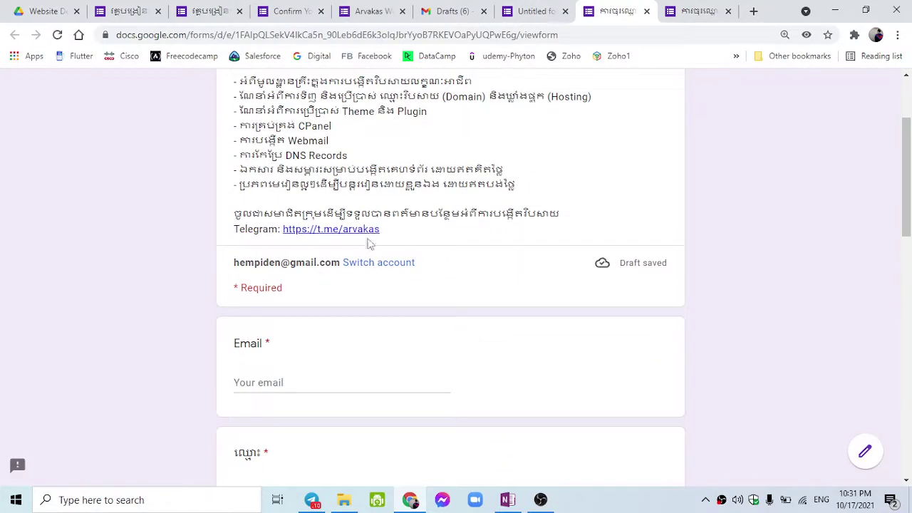
left_click(521, 9)
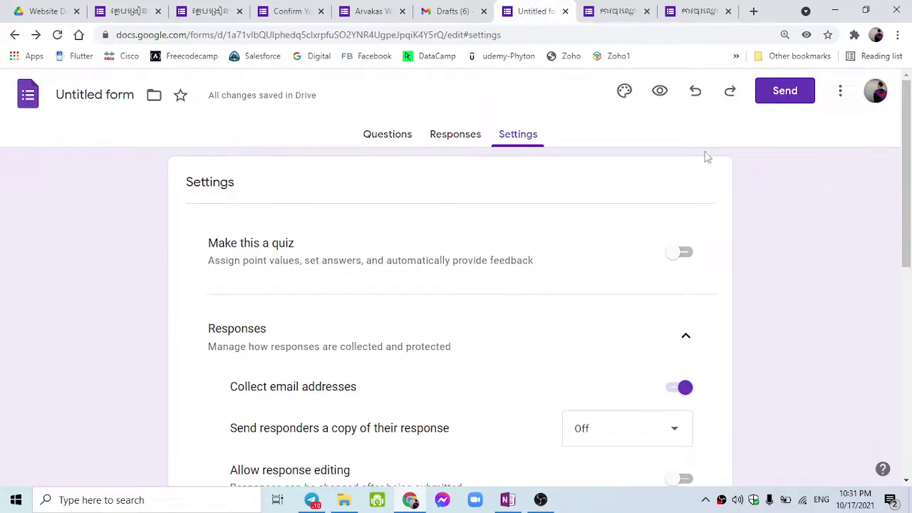
Turn off email collection, then turn on response editing and the one-response limit.
scroll(440, 460, "down", 1)
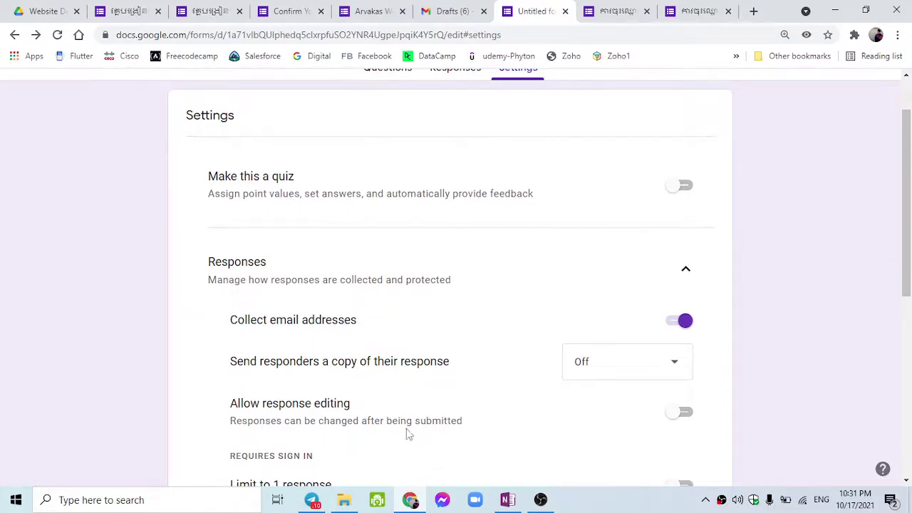
left_click(682, 321)
scroll(512, 332, "down", 1)
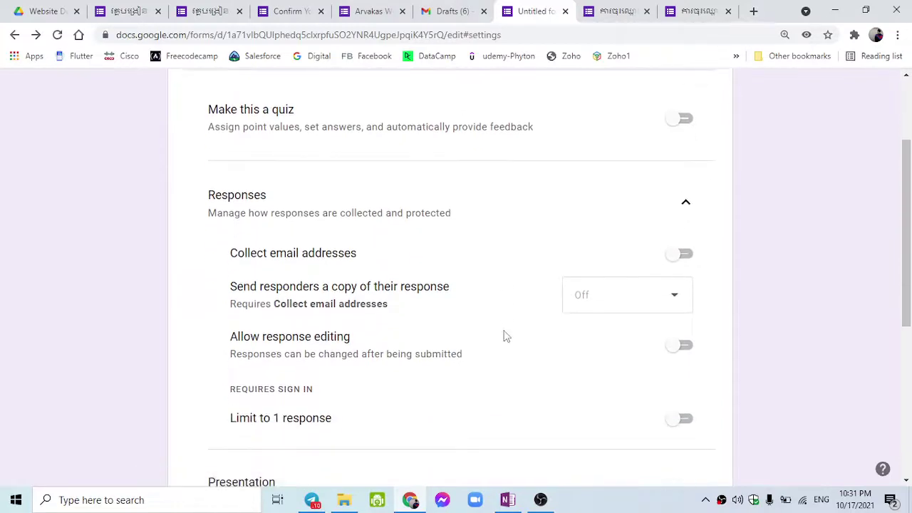
scroll(523, 331, "down", 1)
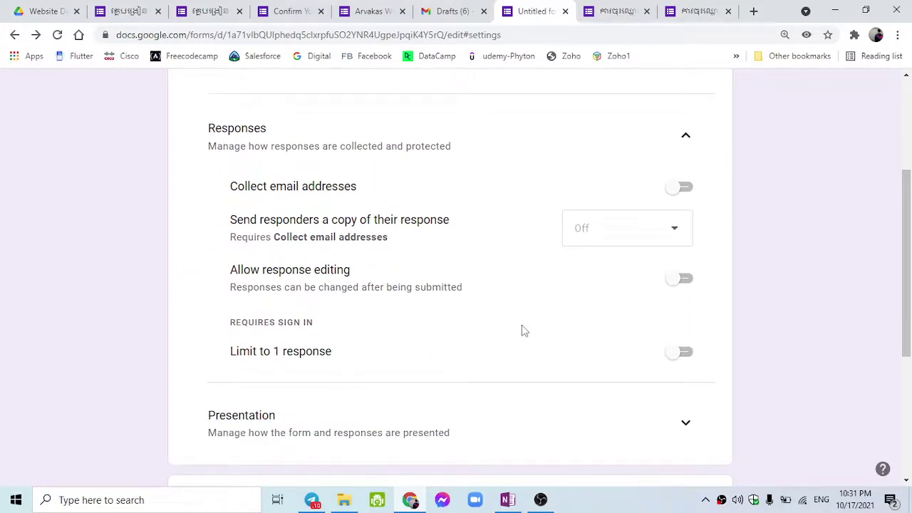
left_click(686, 284)
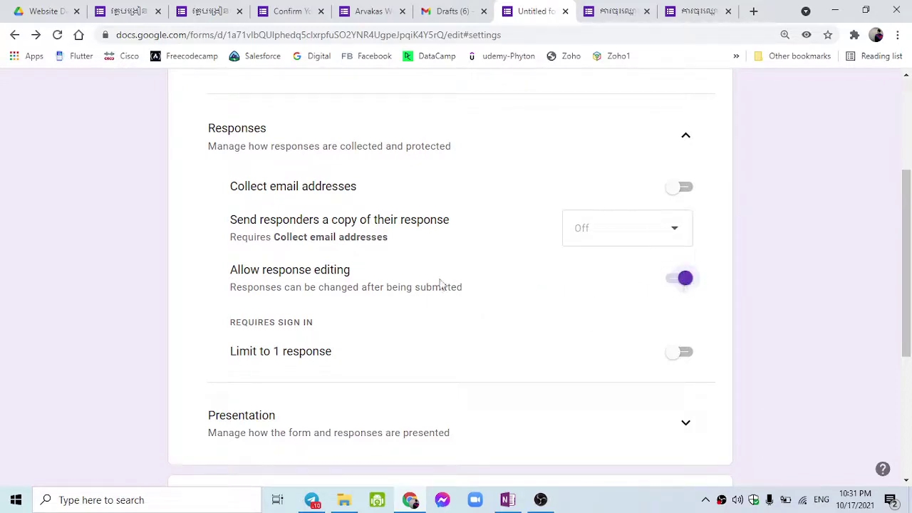
left_click(682, 352)
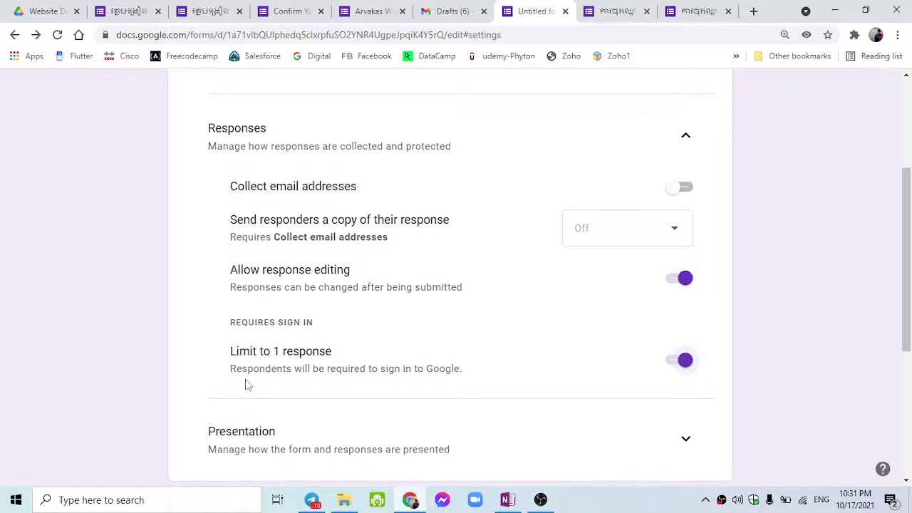
Switch off both the one-response limit and response editing.
left_click_drag(232, 377, 471, 385)
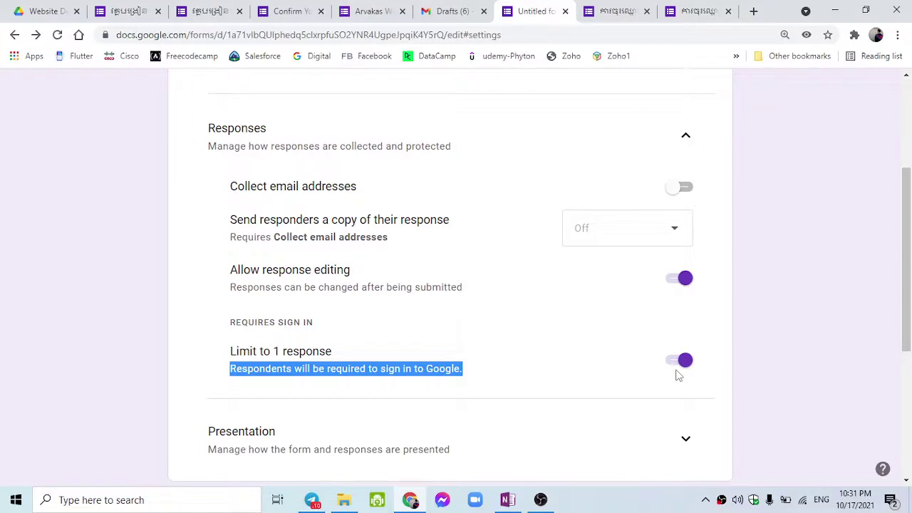
left_click(356, 374)
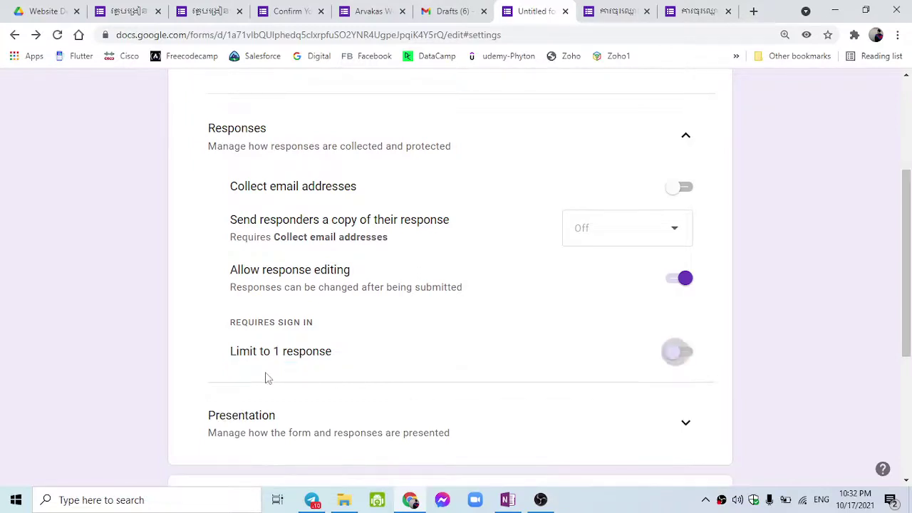
left_click(676, 280)
scroll(503, 354, "down", 3)
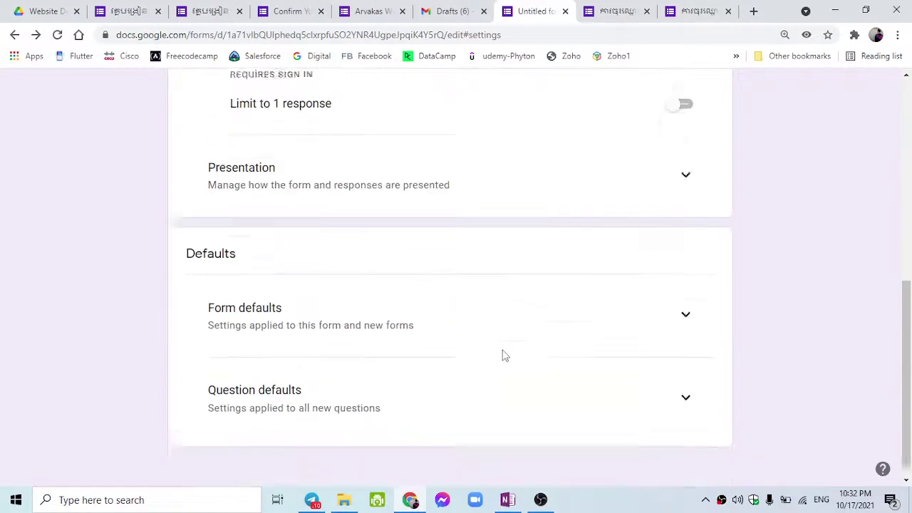
scroll(503, 354, "up", 2)
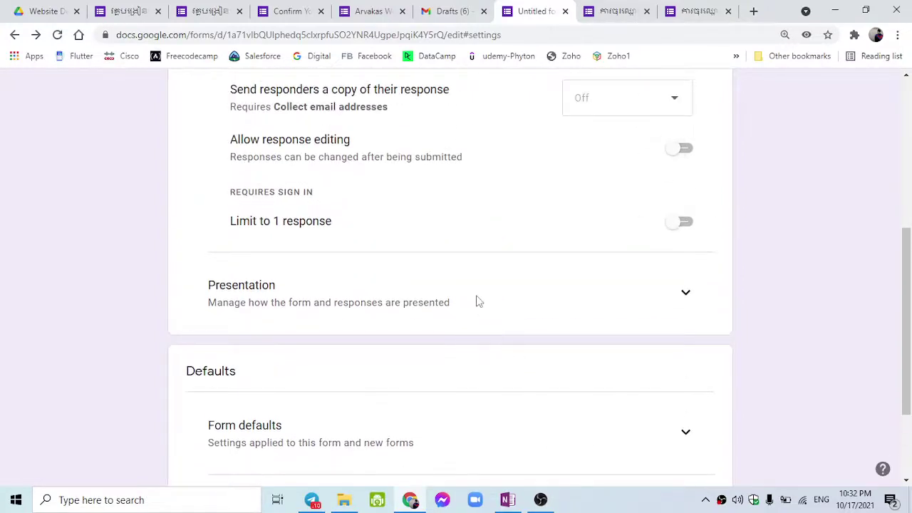
Expand Presentation and switch on 'Shuffle question order', leaving the progress bar off.
left_click(692, 292)
scroll(554, 306, "down", 2)
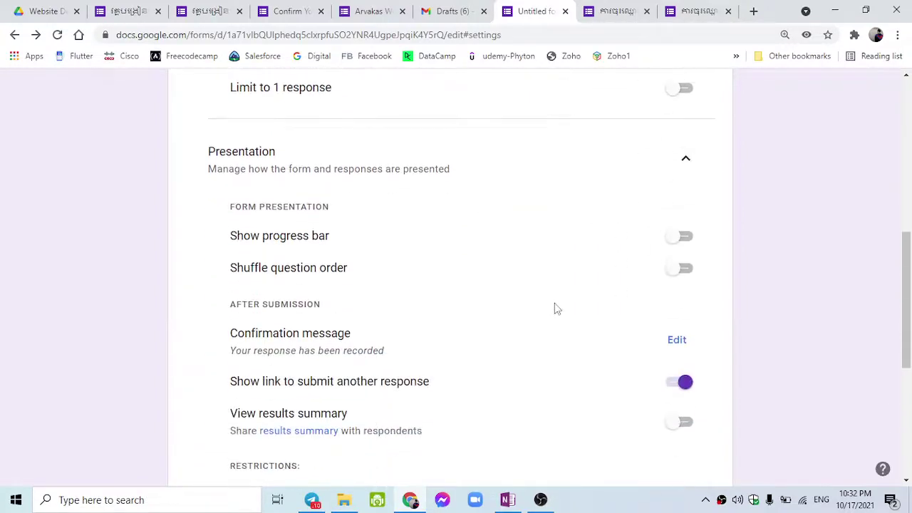
scroll(522, 308, "down", 2)
scroll(523, 308, "up", 1)
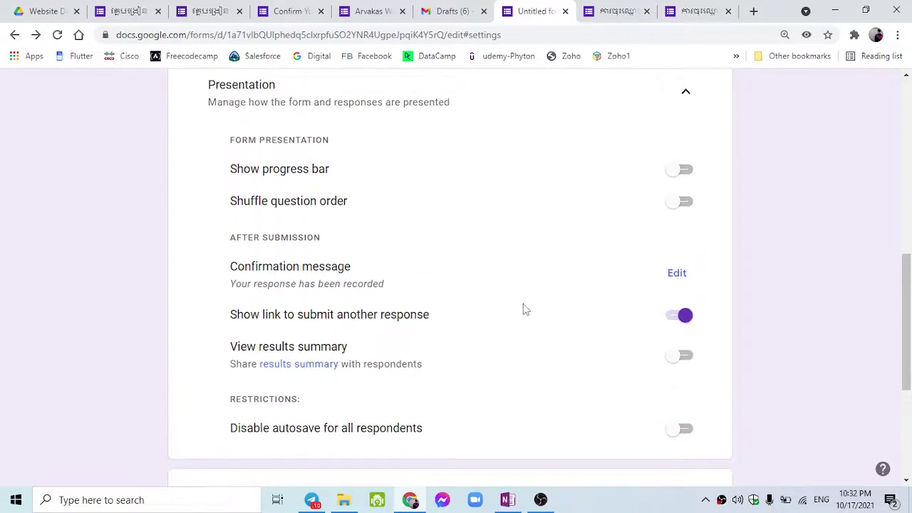
left_click(674, 207)
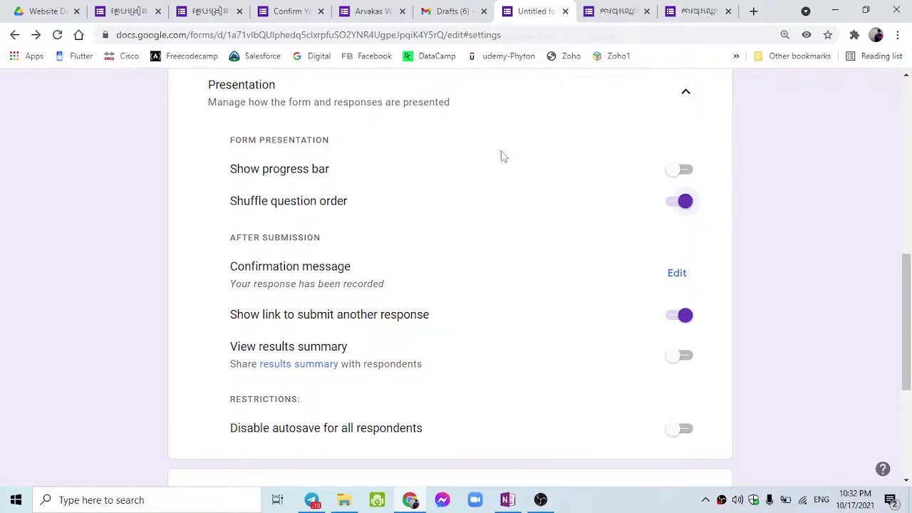
scroll(501, 156, "up", 10)
left_click(397, 141)
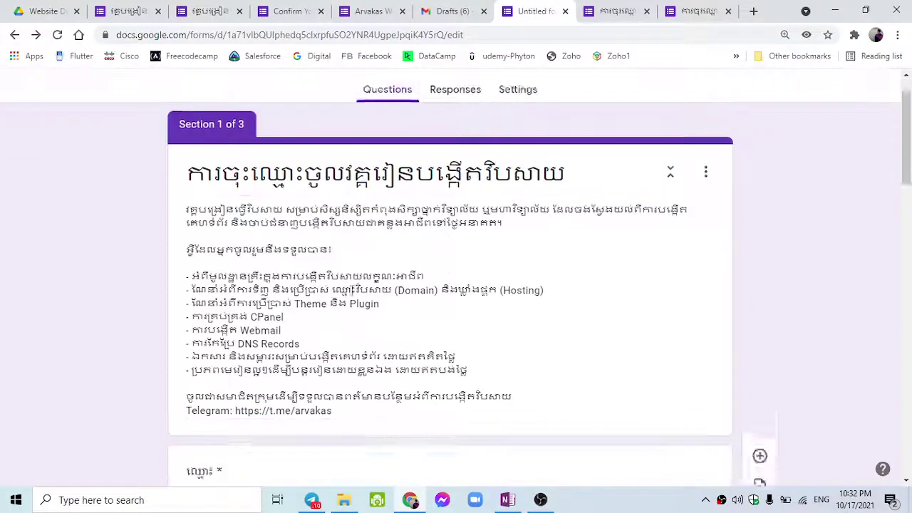
scroll(350, 293, "down", 5)
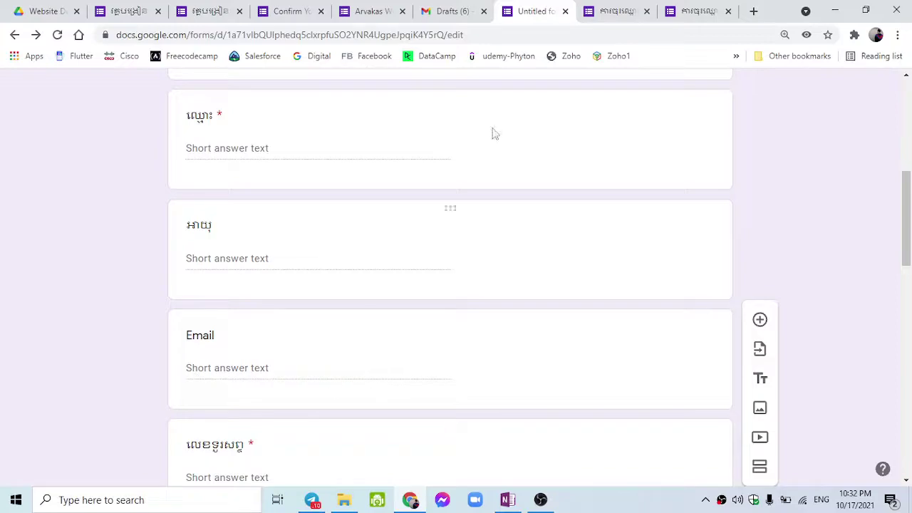
scroll(555, 162, "up", 4)
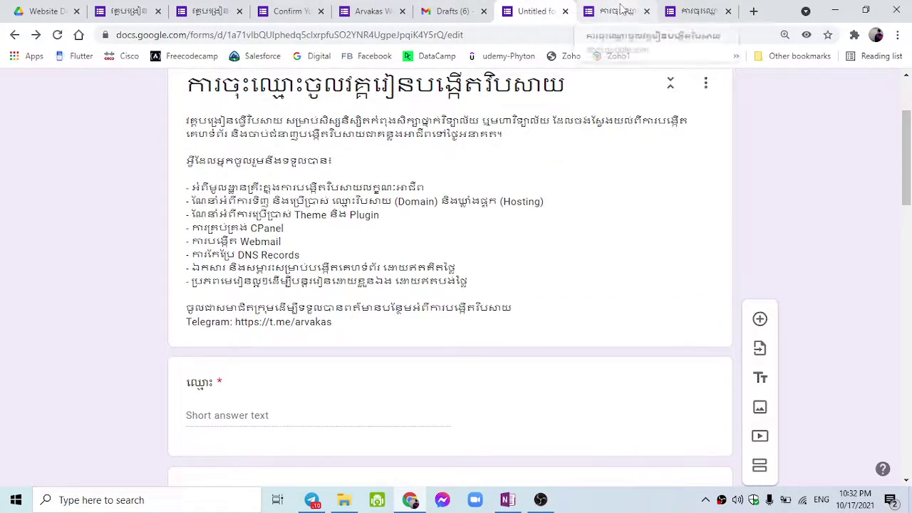
scroll(527, 282, "up", 2)
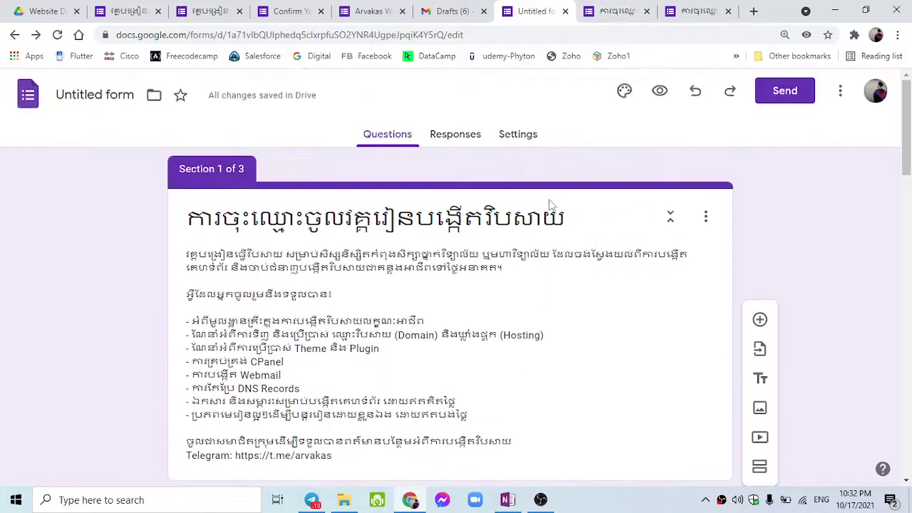
scroll(529, 283, "down", 4)
scroll(527, 282, "down", 1)
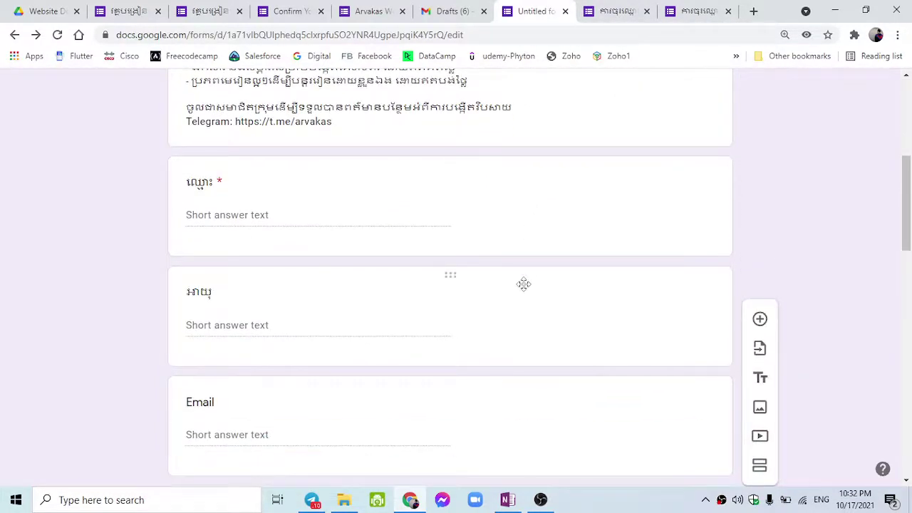
scroll(523, 284, "down", 7)
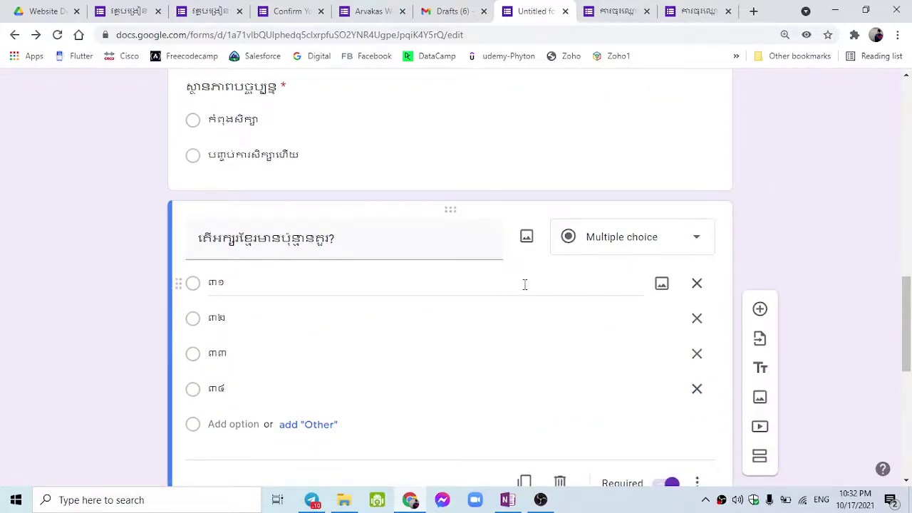
scroll(536, 274, "up", 10)
left_click(531, 139)
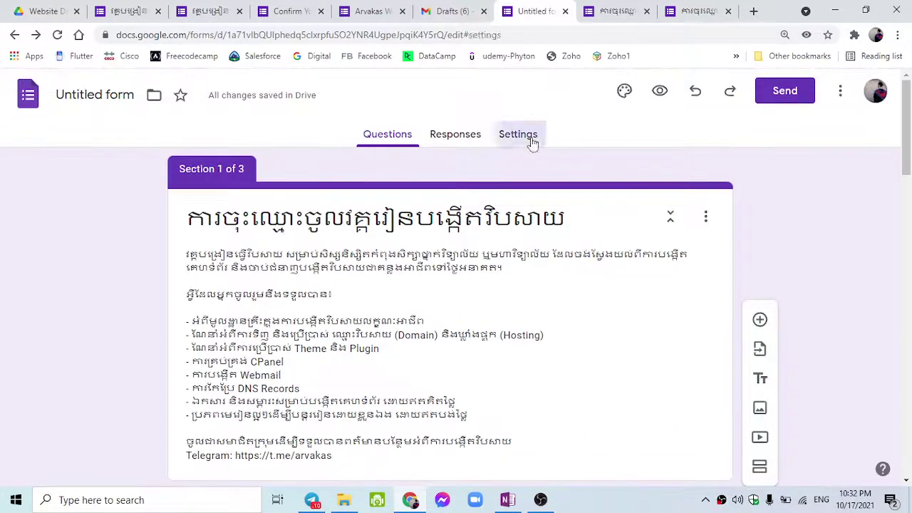
scroll(496, 310, "down", 3)
scroll(403, 366, "down", 4)
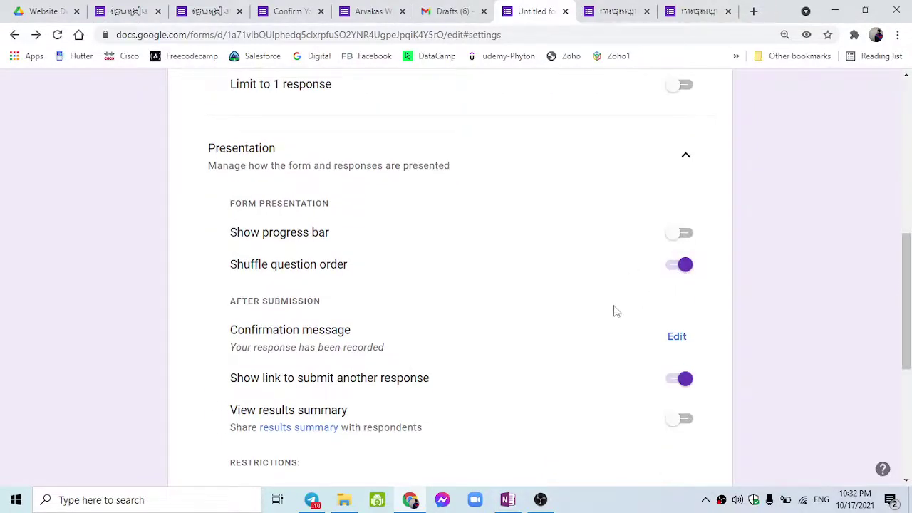
scroll(580, 332, "down", 1)
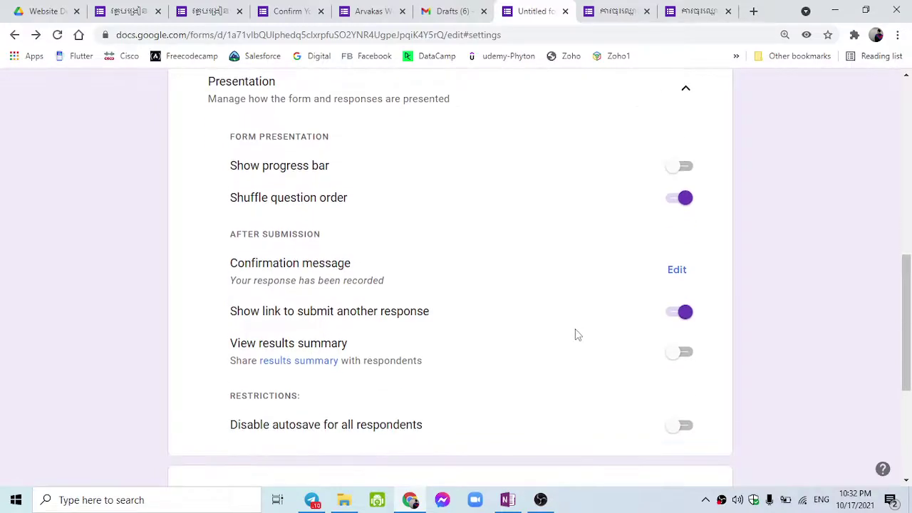
Open the form preview and close the two older preview tabs.
left_click(617, 10)
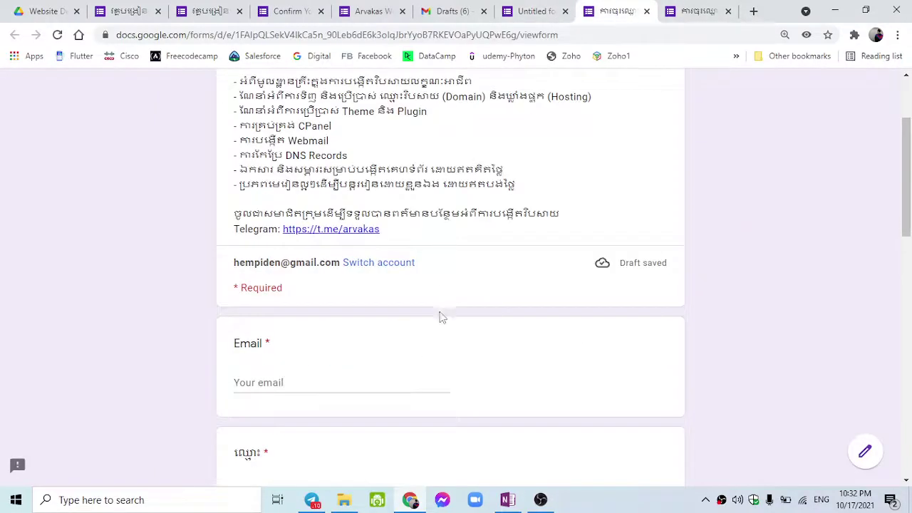
scroll(442, 318, "up", 2)
left_click(543, 11)
scroll(728, 193, "up", 6)
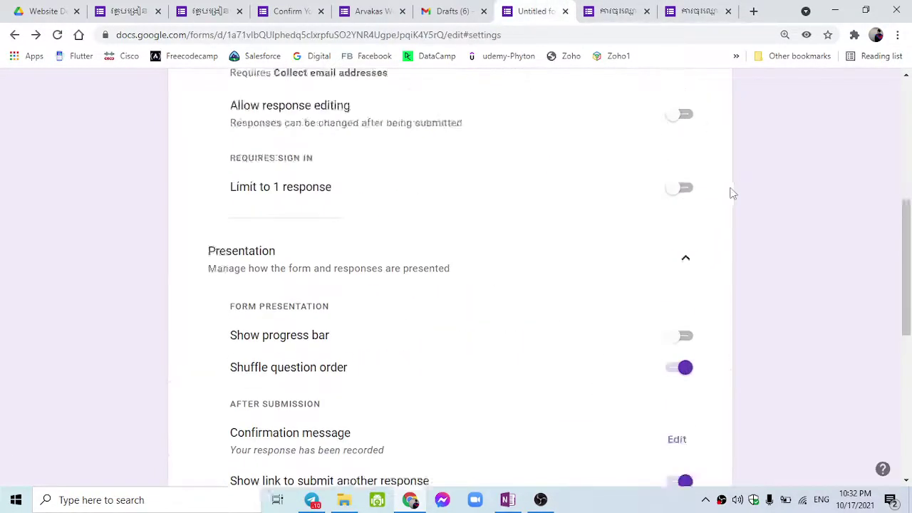
left_click(668, 94)
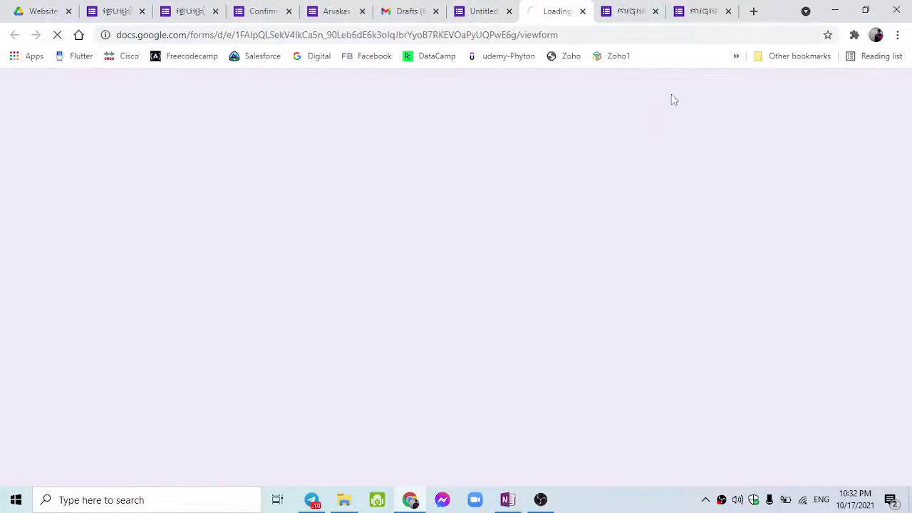
left_click(653, 10)
left_click(654, 10)
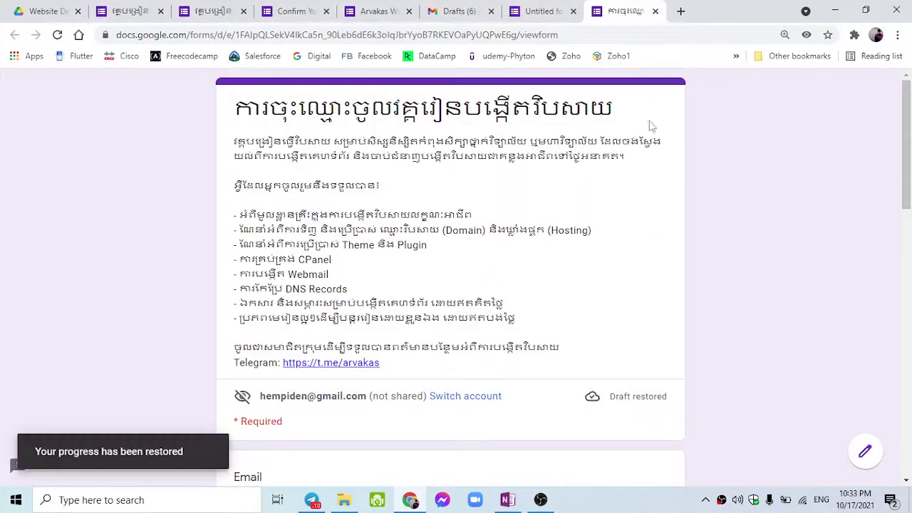
Scroll through the restored preview, highlighting the Email, ឈ្មោះ and phone-number question titles.
scroll(609, 203, "down", 4)
scroll(485, 253, "up", 1)
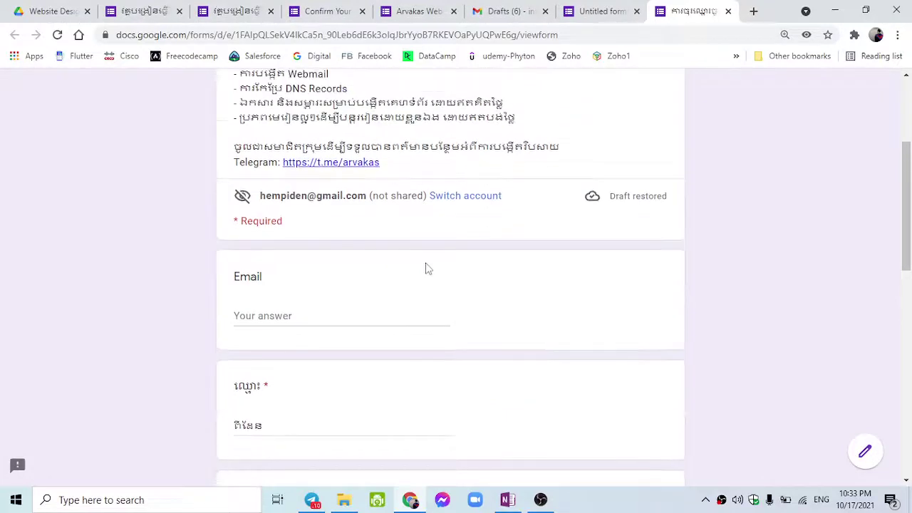
double_click(252, 282)
scroll(248, 209, "down", 3)
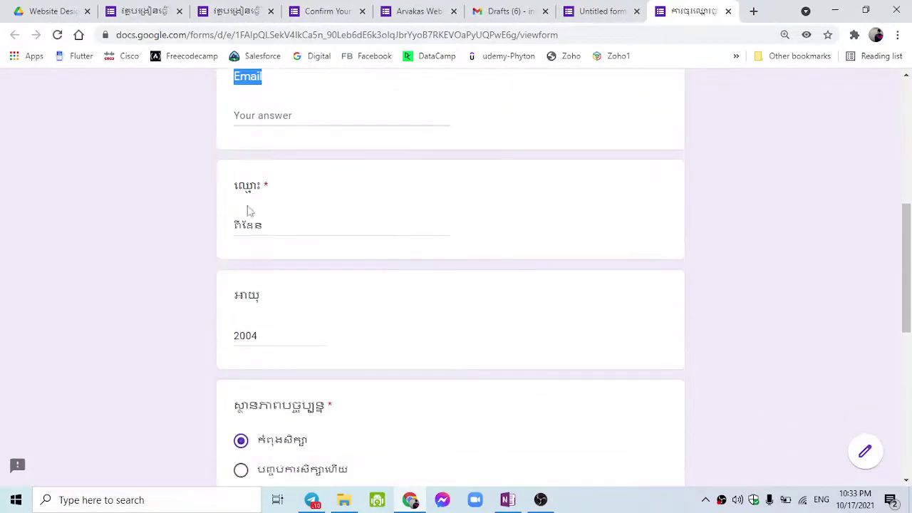
double_click(248, 186)
scroll(253, 301, "down", 2)
scroll(253, 301, "down", 4)
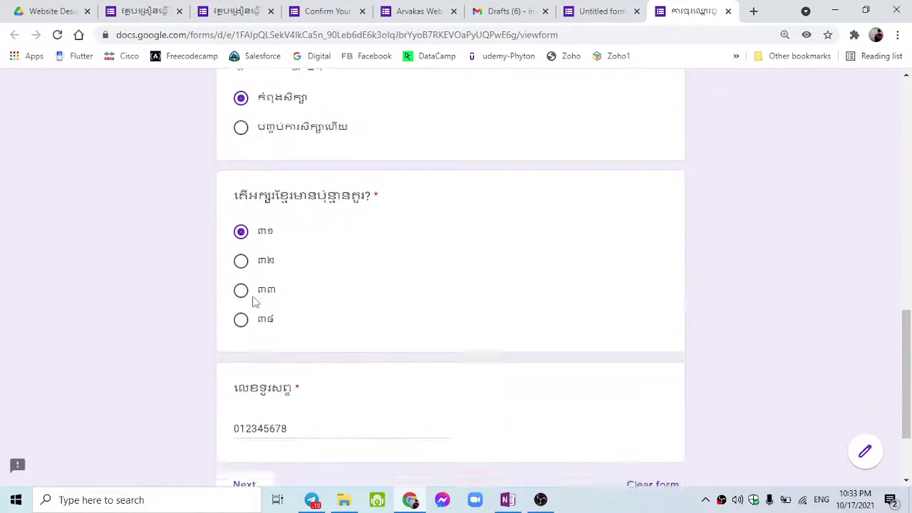
scroll(252, 306, "up", 1)
scroll(250, 320, "down", 1)
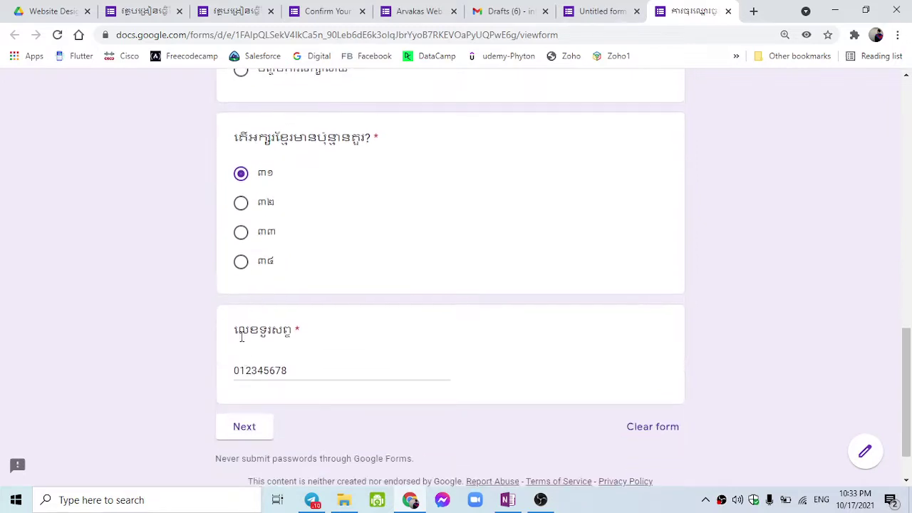
left_click_drag(241, 337, 279, 338)
scroll(377, 399, "up", 20)
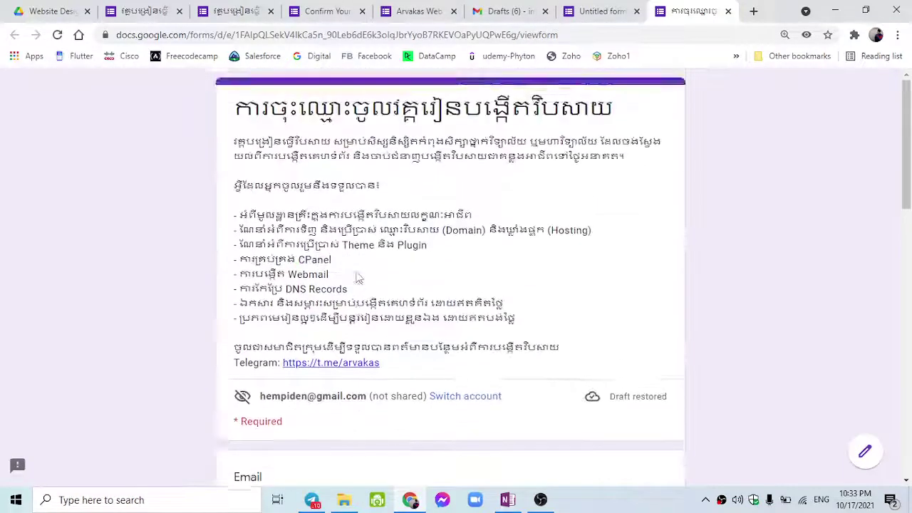
scroll(359, 278, "down", 8)
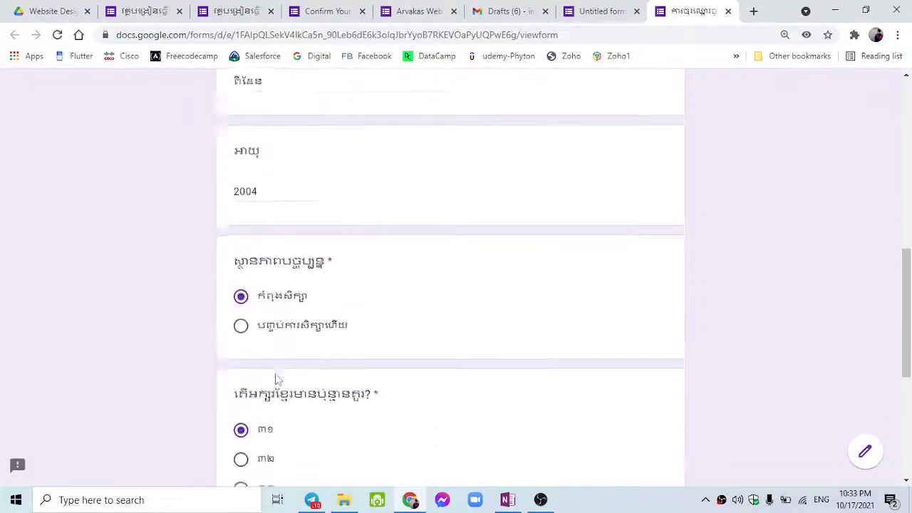
scroll(278, 379, "down", 2)
scroll(256, 374, "up", 7)
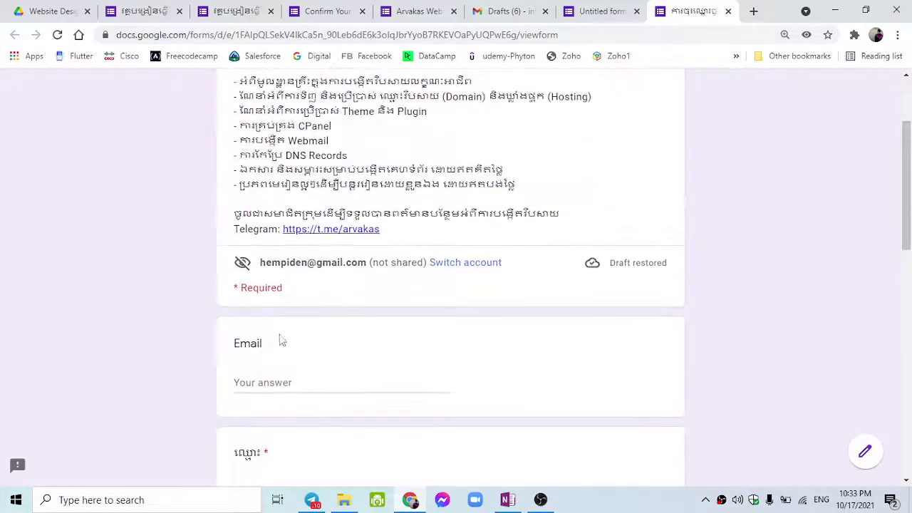
scroll(344, 314, "down", 2)
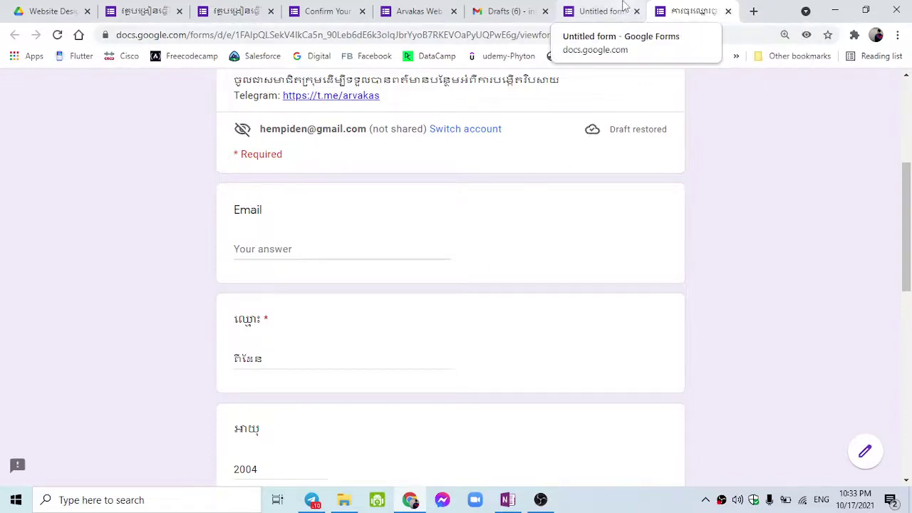
In the editor's Presentation settings, switch off 'Show link to submit another response'.
left_click(602, 11)
scroll(504, 303, "down", 4)
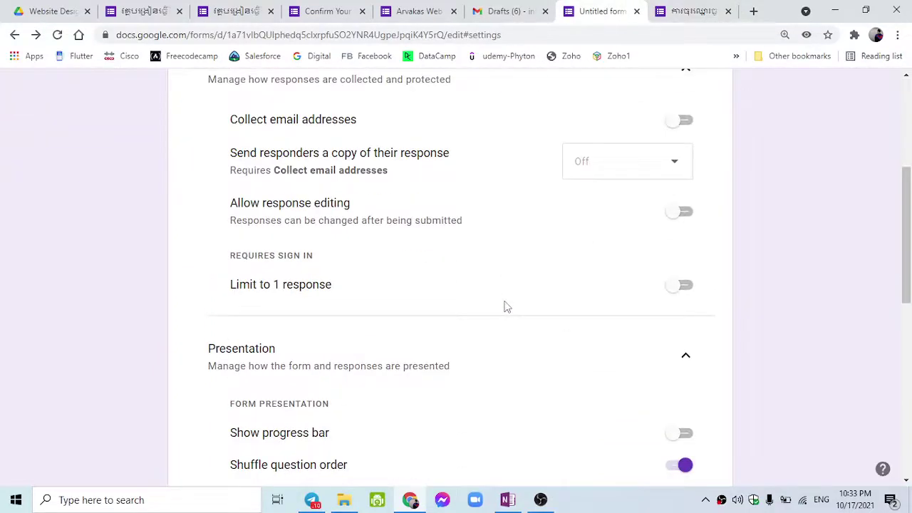
scroll(505, 306, "down", 2)
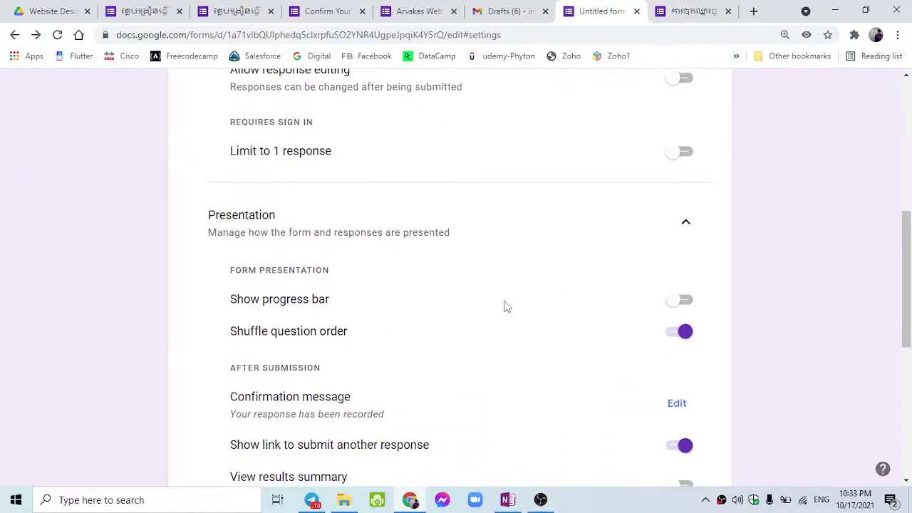
scroll(456, 335, "down", 2)
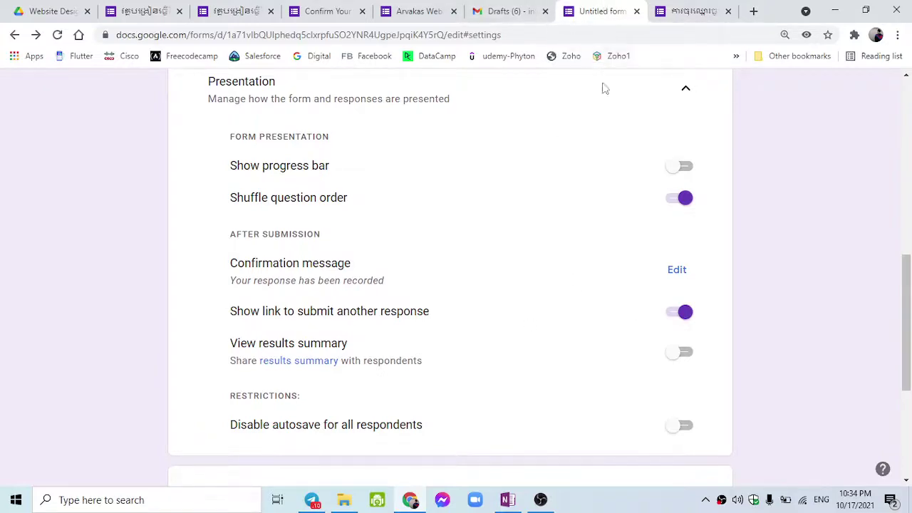
scroll(590, 230, "up", 8)
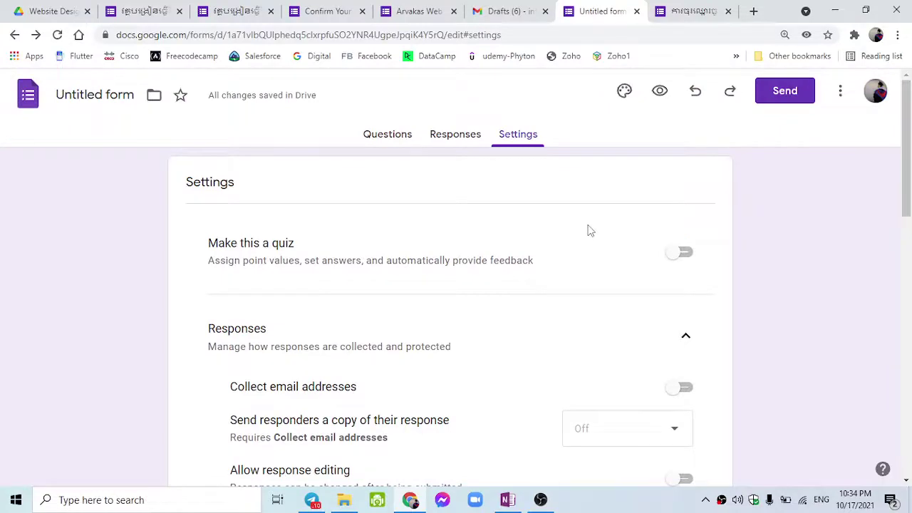
scroll(638, 202, "down", 7)
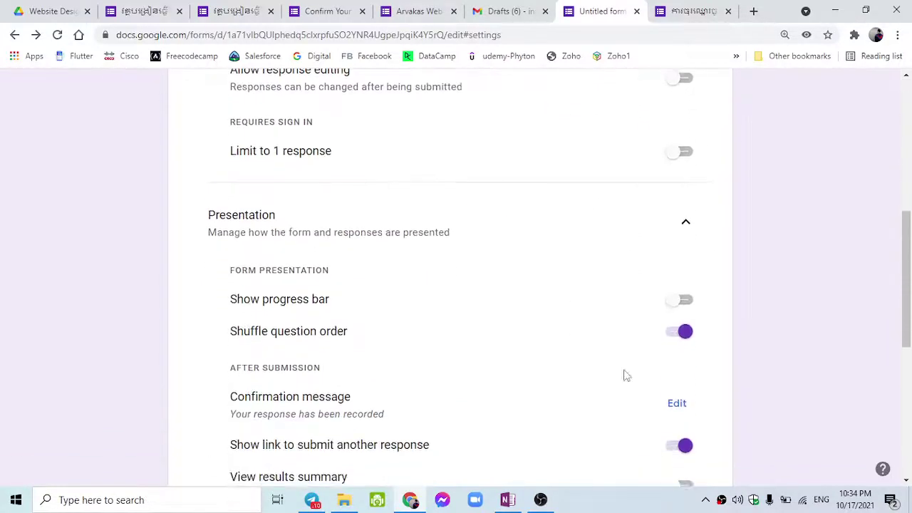
left_click(676, 378)
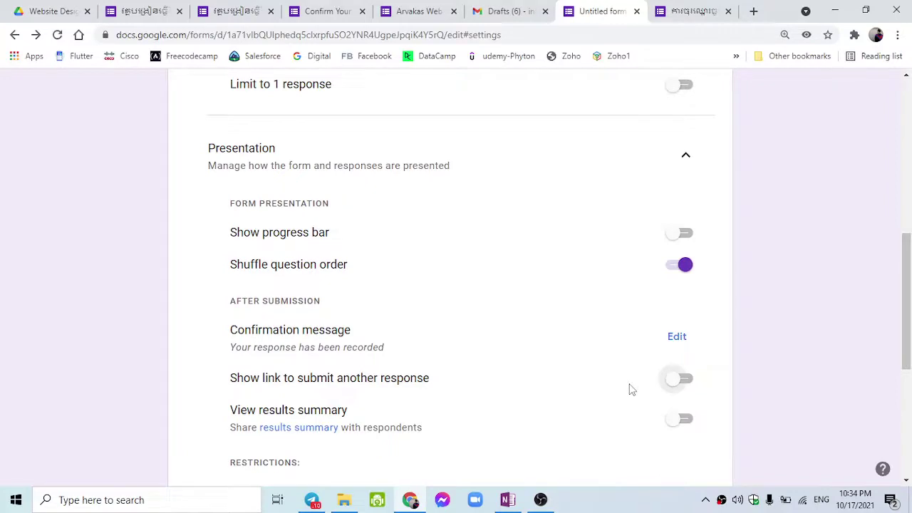
On the live form, enter the test email address and move past the prefilled name and age answers.
left_click(697, 9)
scroll(470, 214, "down", 3)
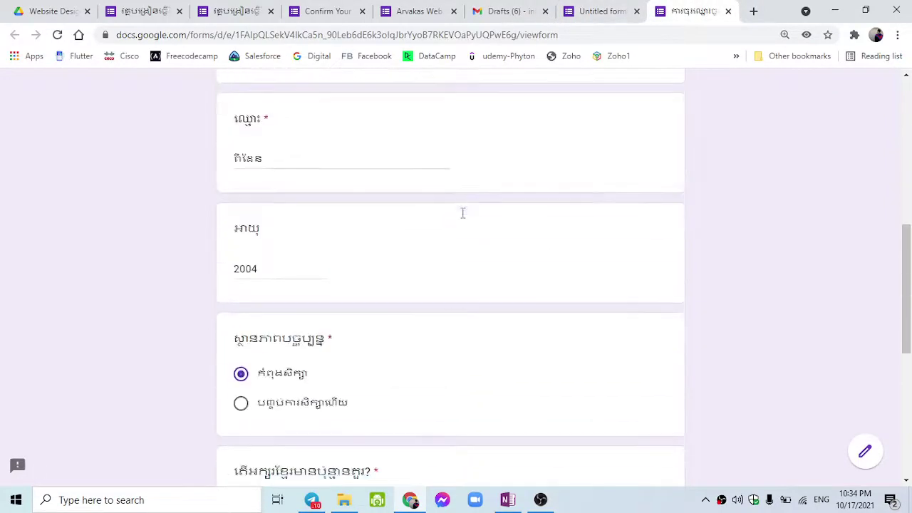
scroll(427, 192, "up", 3)
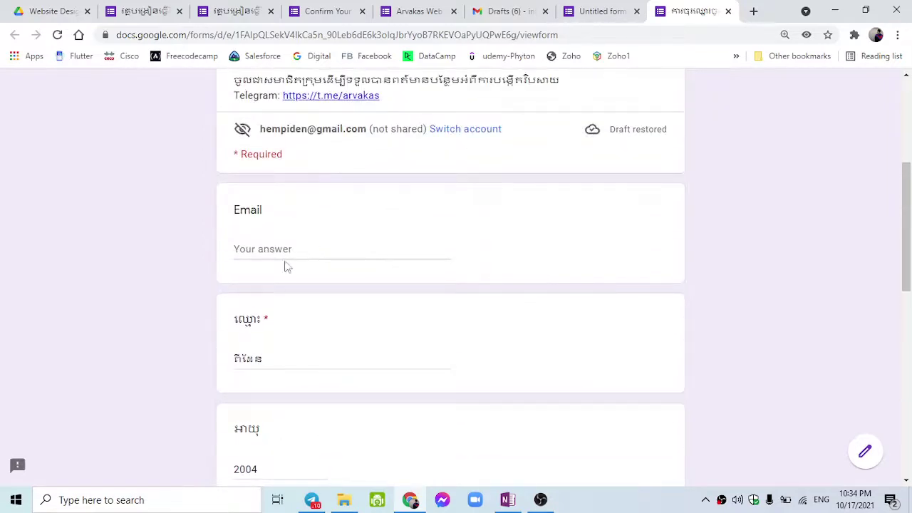
left_click(280, 249)
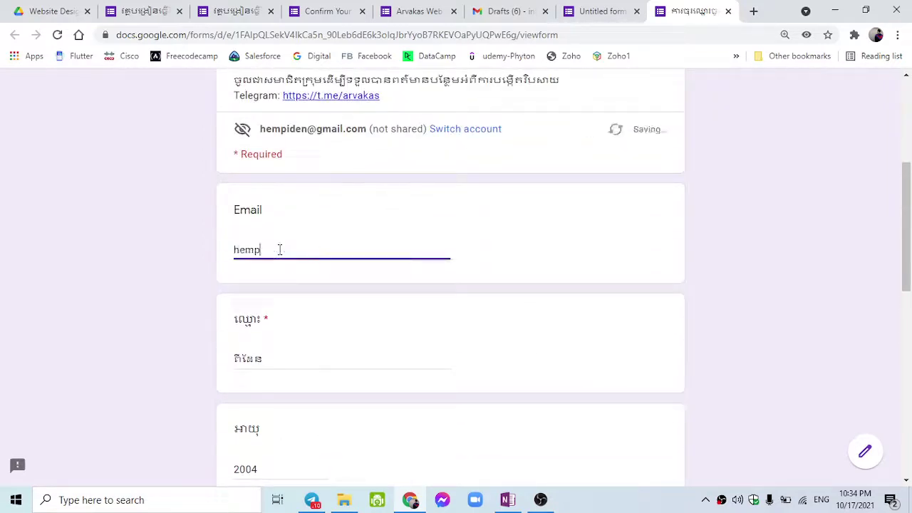
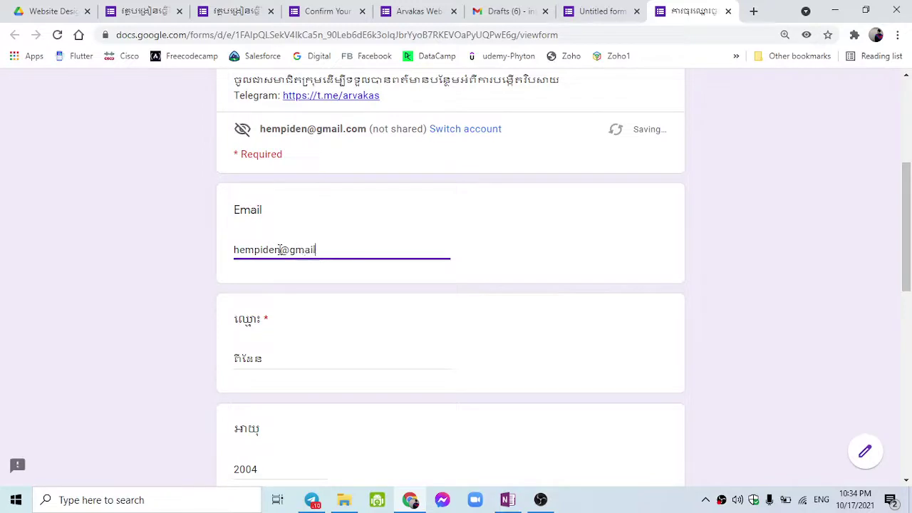
key("Tab")
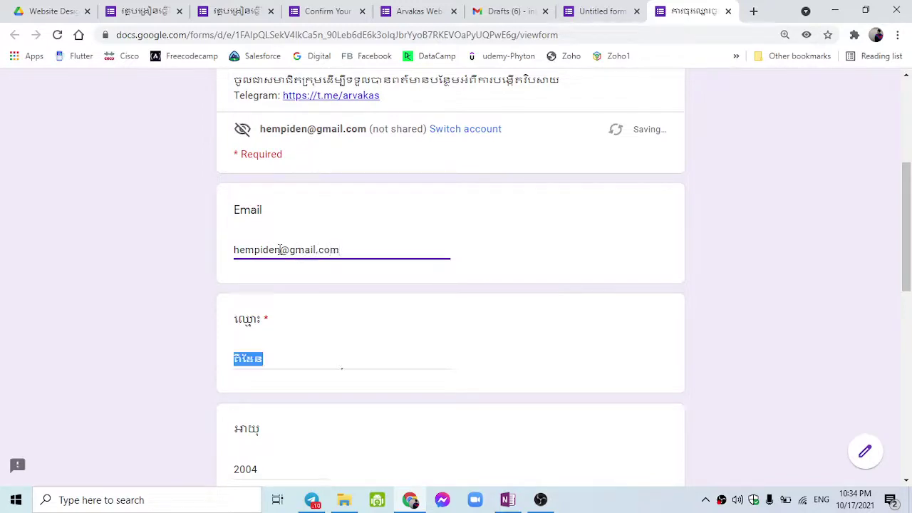
key("Tab")
key("Tab")
key("Tab")
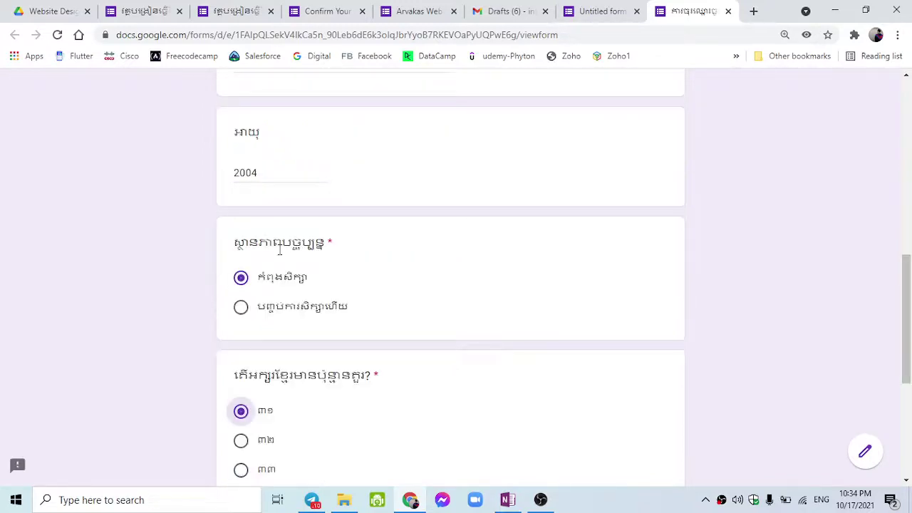
key("Tab")
Choose the third letter-count option, go through the remaining sections and submit the response.
left_click(241, 175)
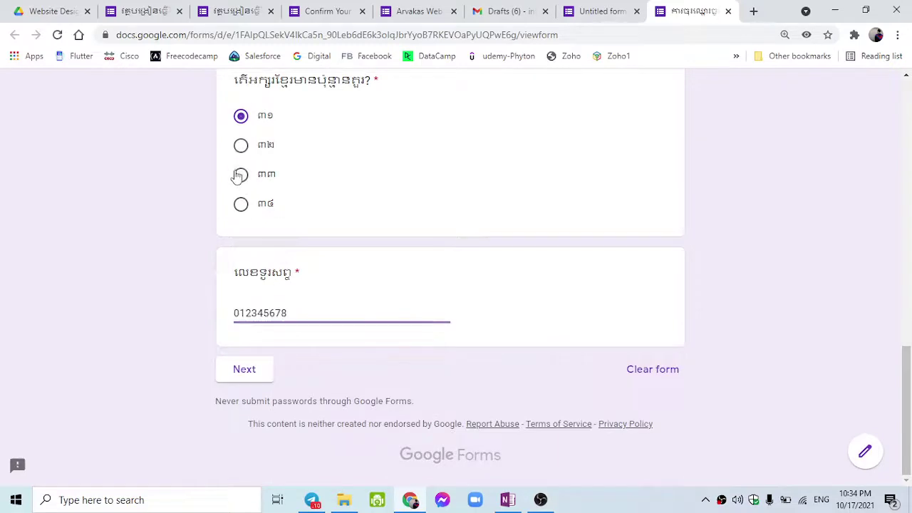
left_click(251, 368)
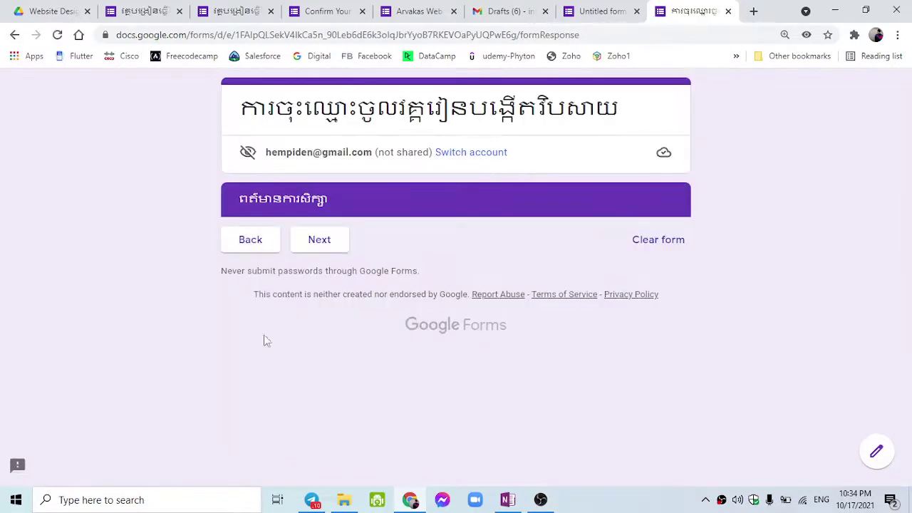
left_click(319, 240)
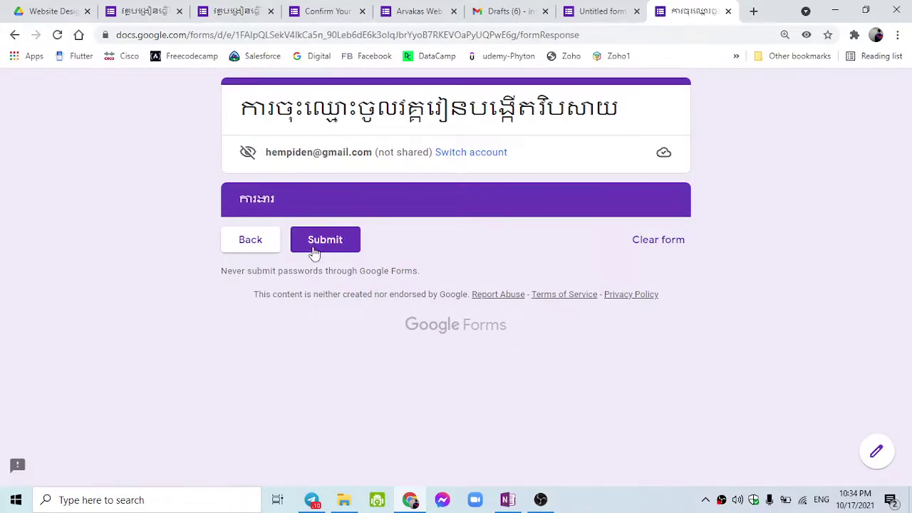
left_click(314, 251)
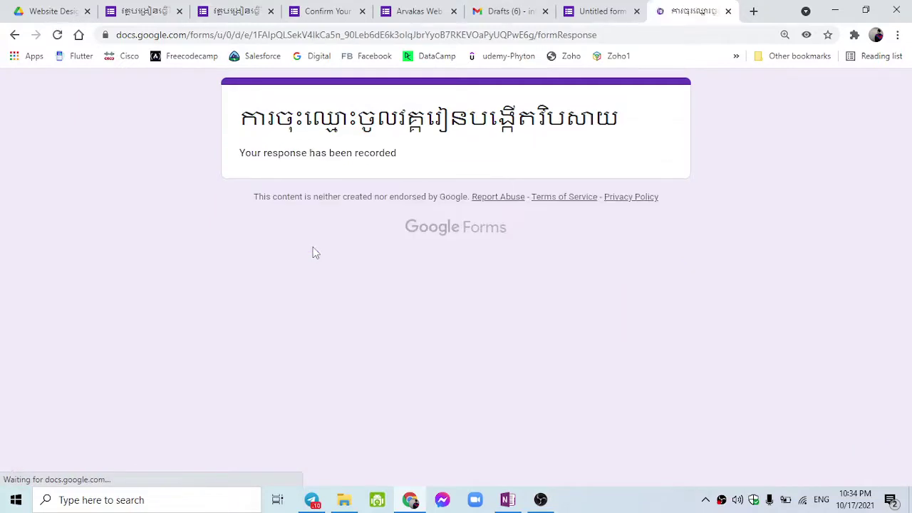
left_click(604, 12)
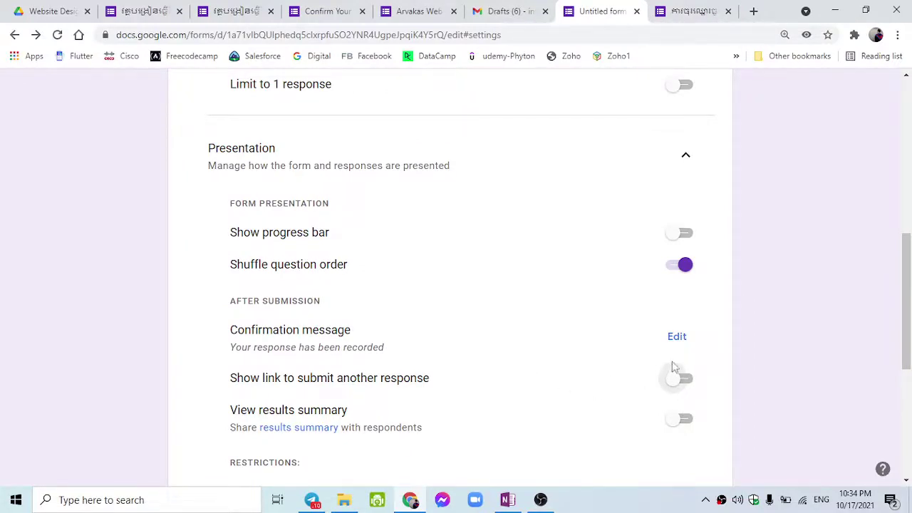
left_click(668, 7)
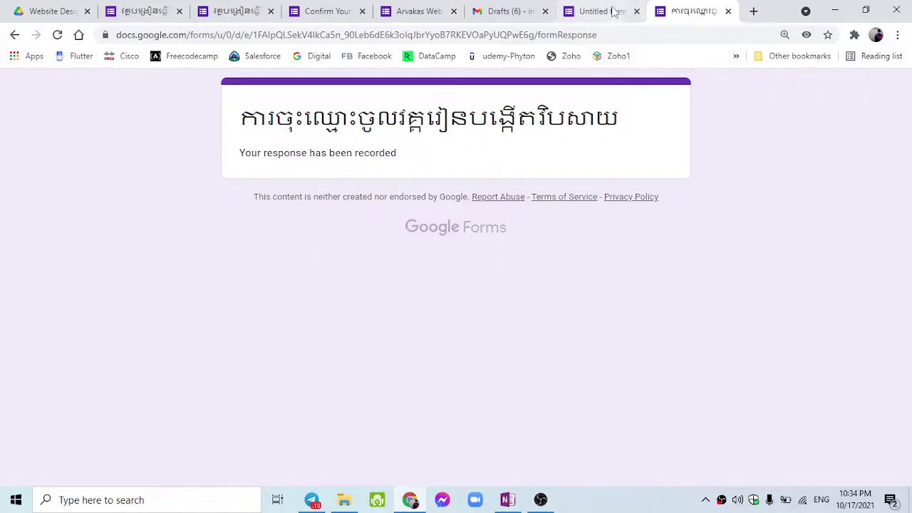
Check the 'Your response has been recorded' confirmation message.
left_click(601, 11)
scroll(344, 410, "down", 4)
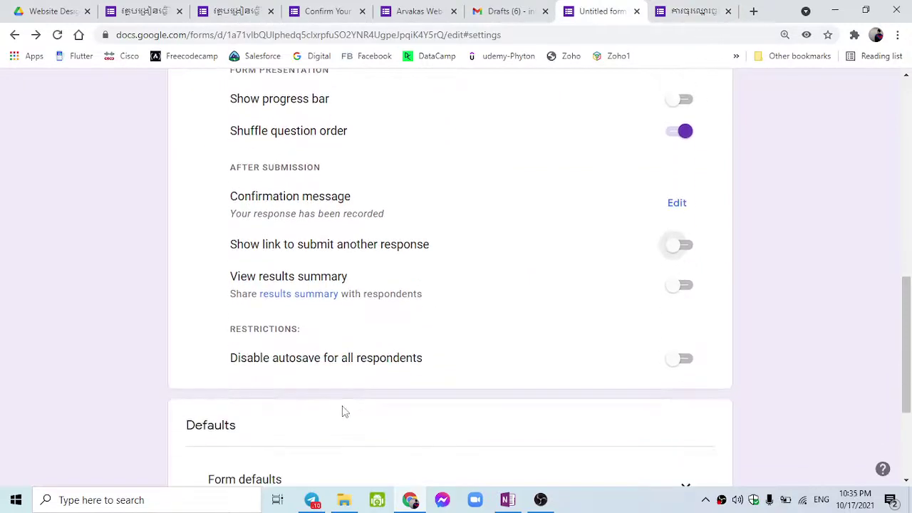
left_click(679, 9)
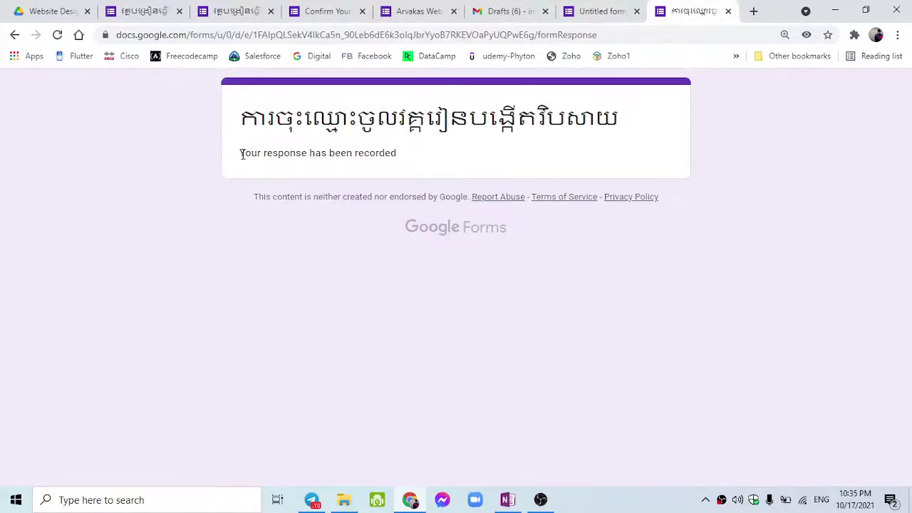
left_click_drag(241, 154, 422, 162)
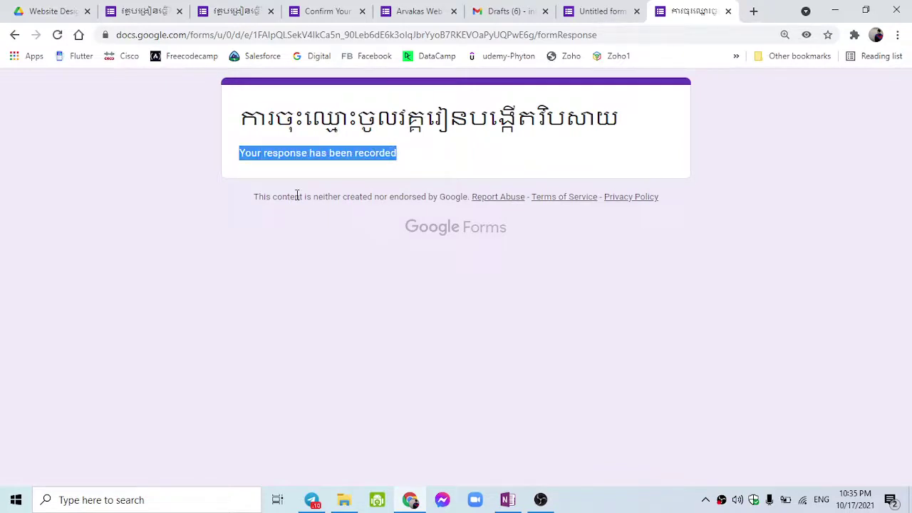
Back in Settings, expand Form defaults and Question defaults to review them.
left_click(591, 6)
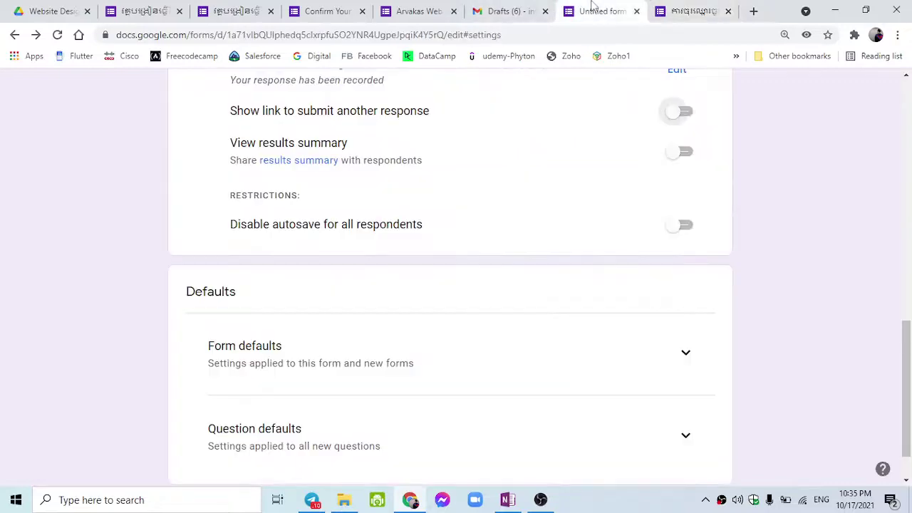
scroll(495, 287, "down", 2)
scroll(470, 311, "up", 10)
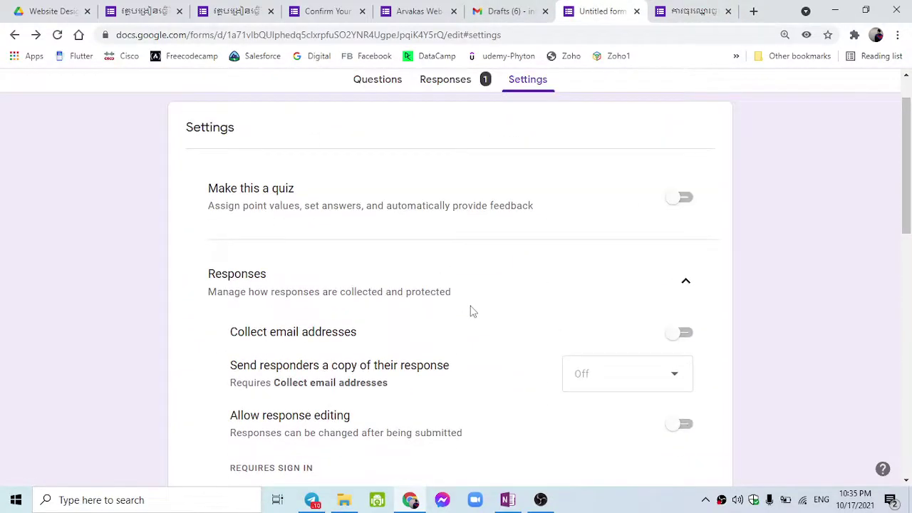
scroll(470, 312, "down", 10)
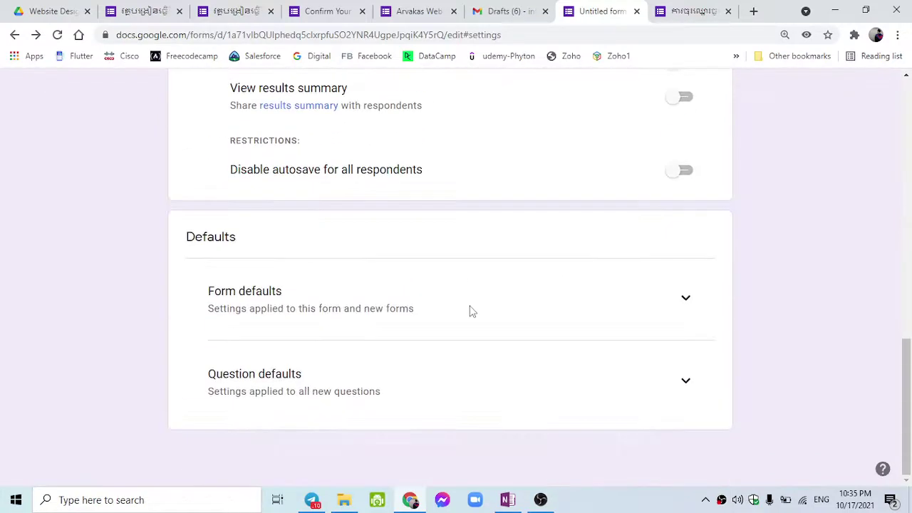
left_click(668, 303)
scroll(595, 338, "down", 1)
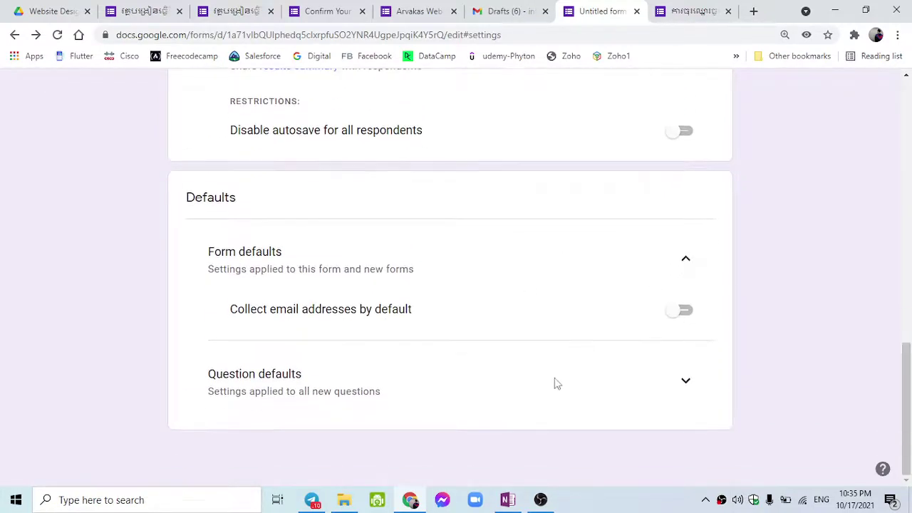
left_click(670, 385)
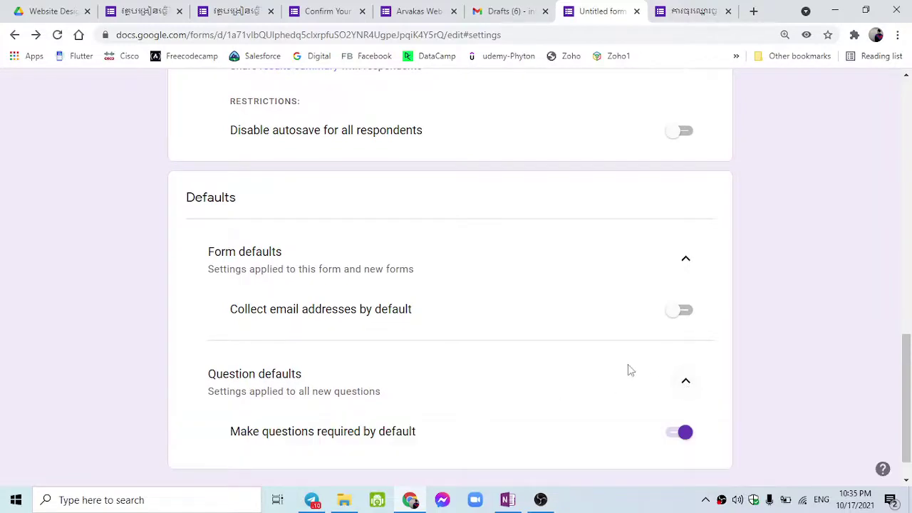
scroll(628, 370, "up", 15)
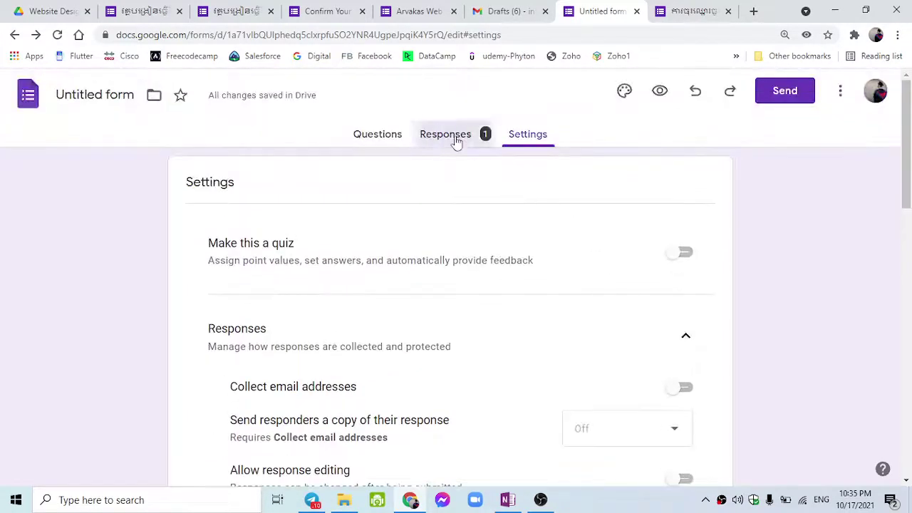
Open the Responses tab and scroll through the test response summary.
left_click(456, 141)
scroll(245, 253, "down", 3)
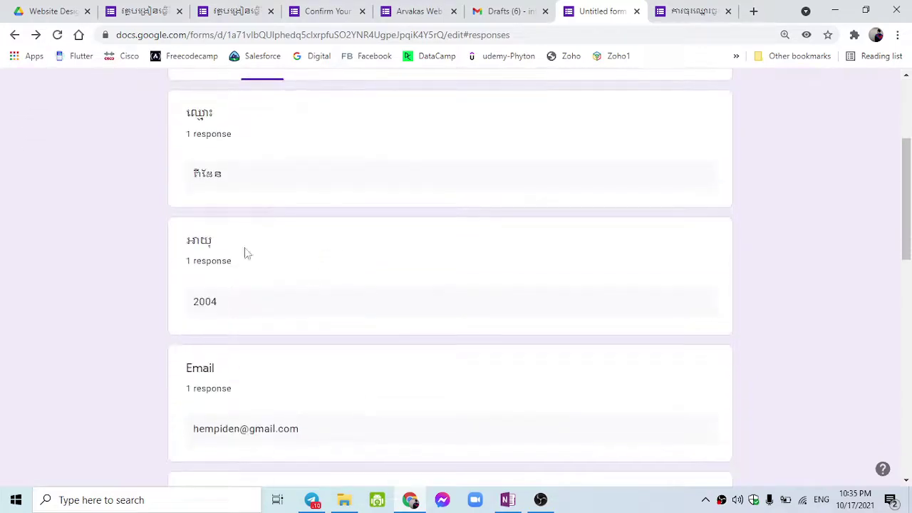
scroll(418, 321, "down", 8)
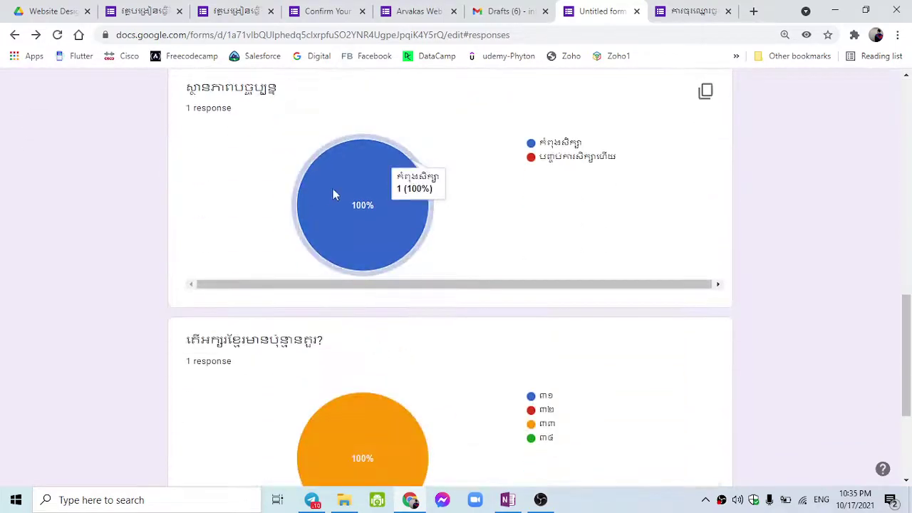
scroll(356, 271, "down", 3)
scroll(332, 315, "up", 4)
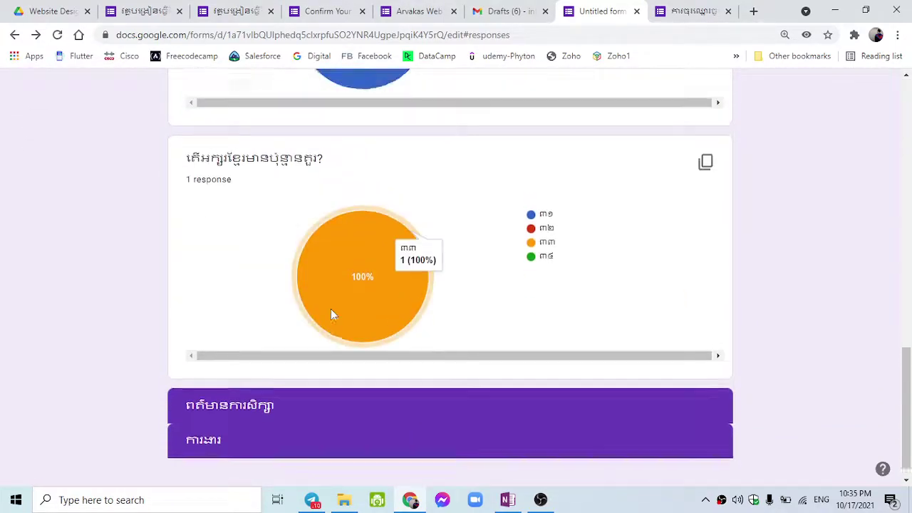
scroll(349, 299, "down", 4)
scroll(316, 406, "up", 15)
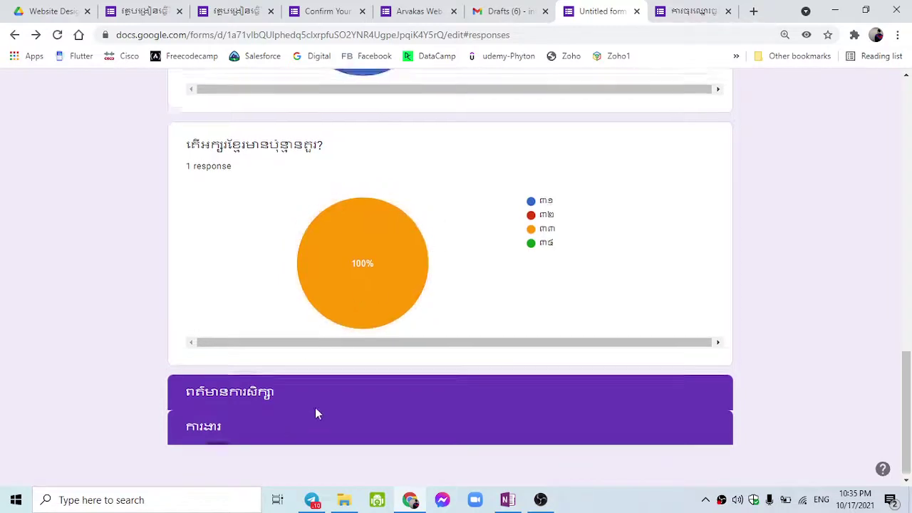
scroll(345, 399, "up", 2)
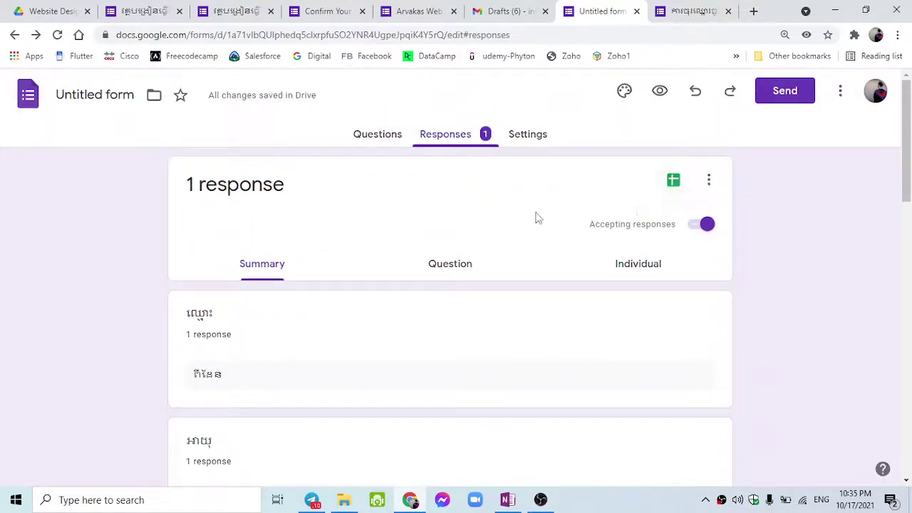
Start linking responses to Sheets by choosing 'Select existing spreadsheet'.
left_click(675, 181)
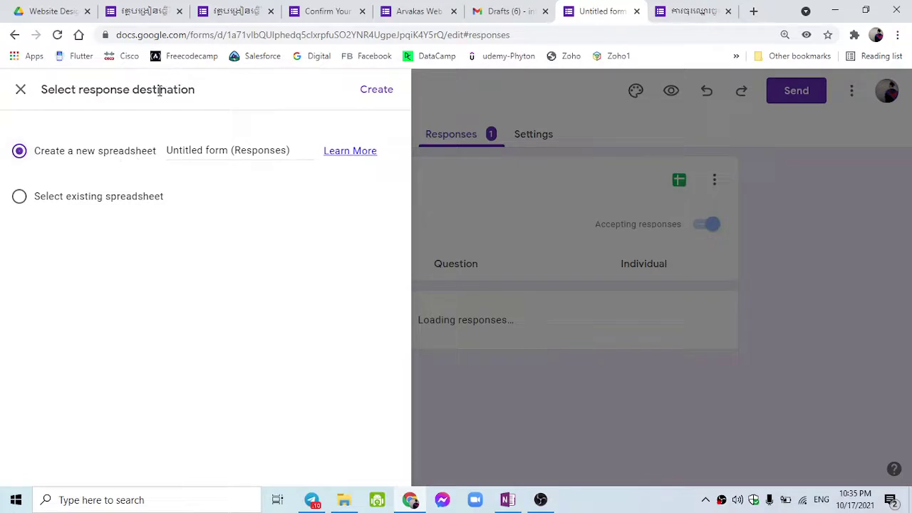
left_click(62, 203)
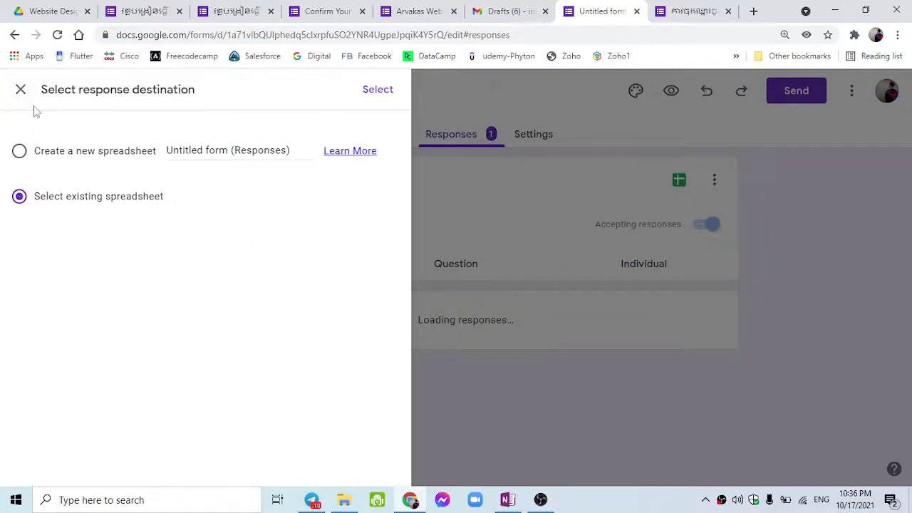
left_click(152, 10)
Look through the open form tabs and close the duplicate Khmer form.
left_click(240, 10)
left_click(308, 7)
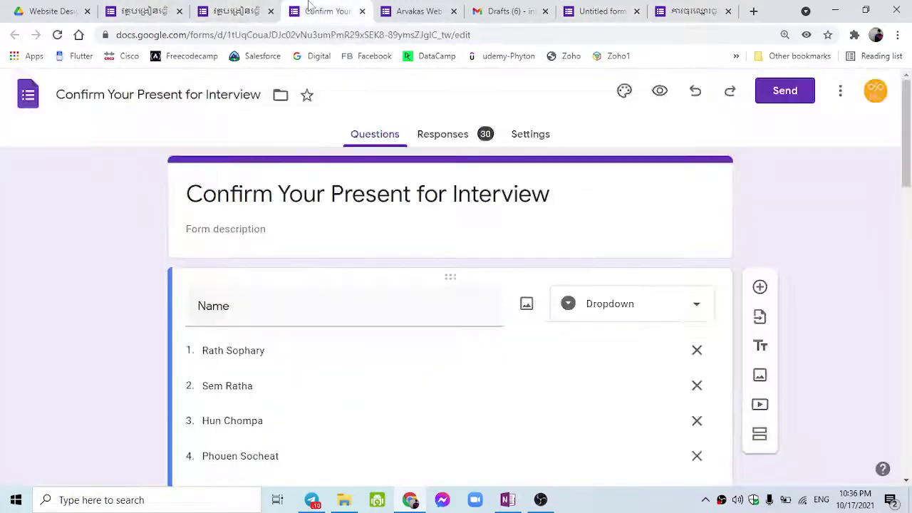
left_click(421, 8)
left_click(350, 7)
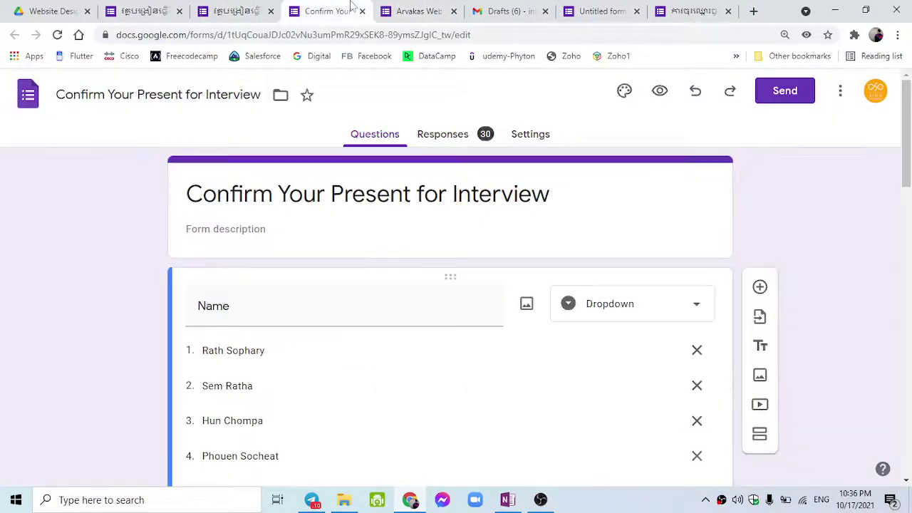
left_click(240, 9)
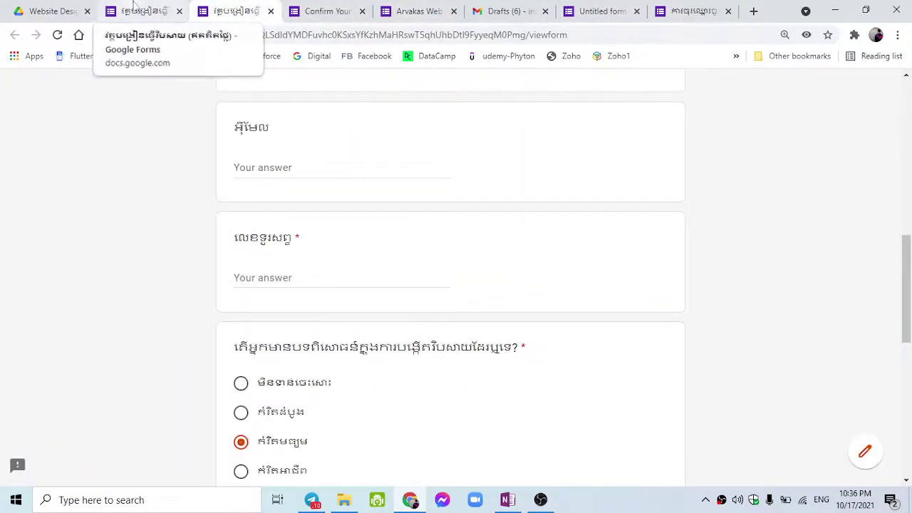
left_click(133, 6)
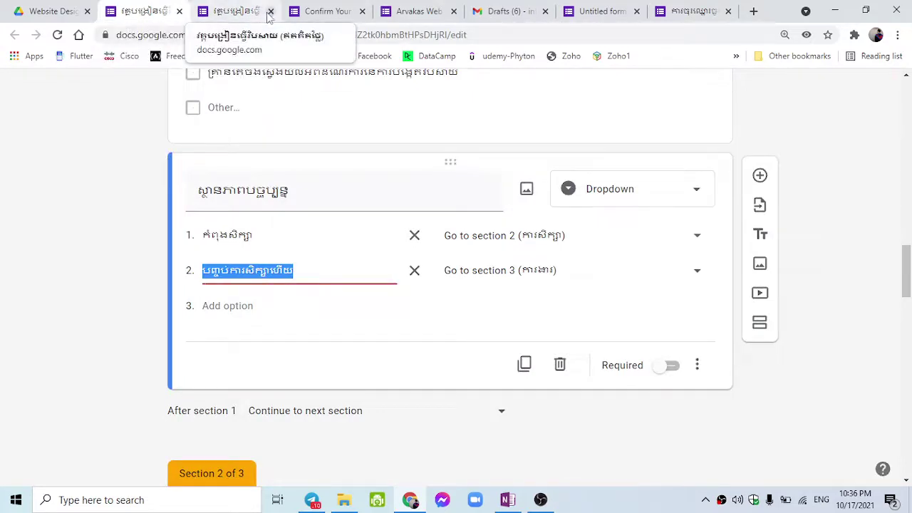
left_click(270, 12)
Show the registration form's 102 collected responses and open the linked spreadsheet.
left_click(231, 12)
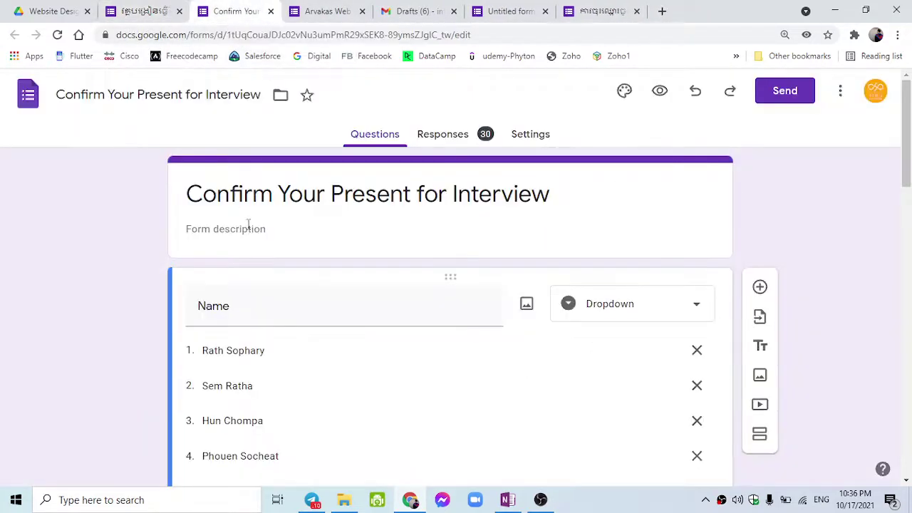
left_click(189, 11)
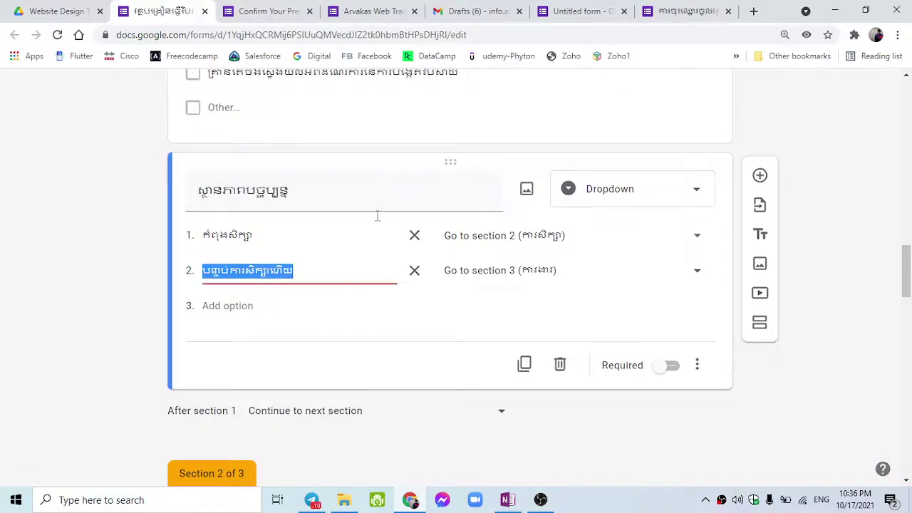
scroll(397, 283, "up", 10)
scroll(397, 310, "up", 3)
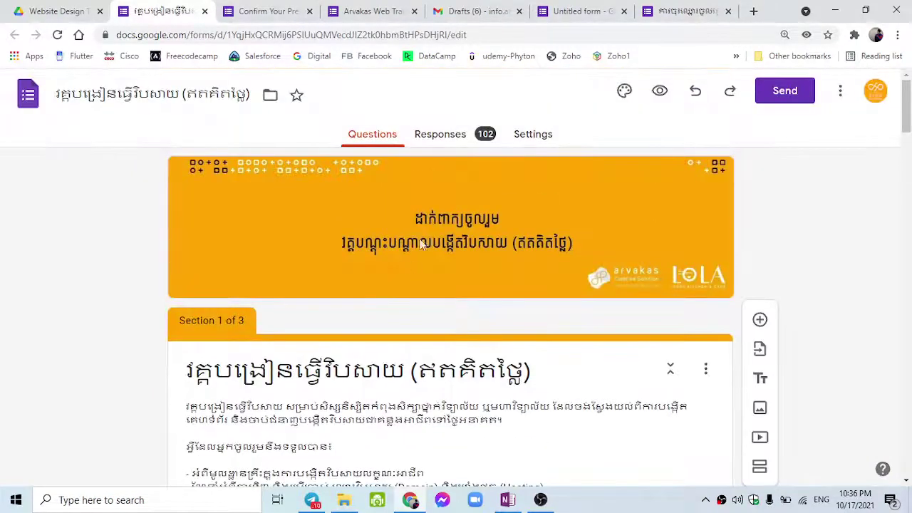
left_click(460, 142)
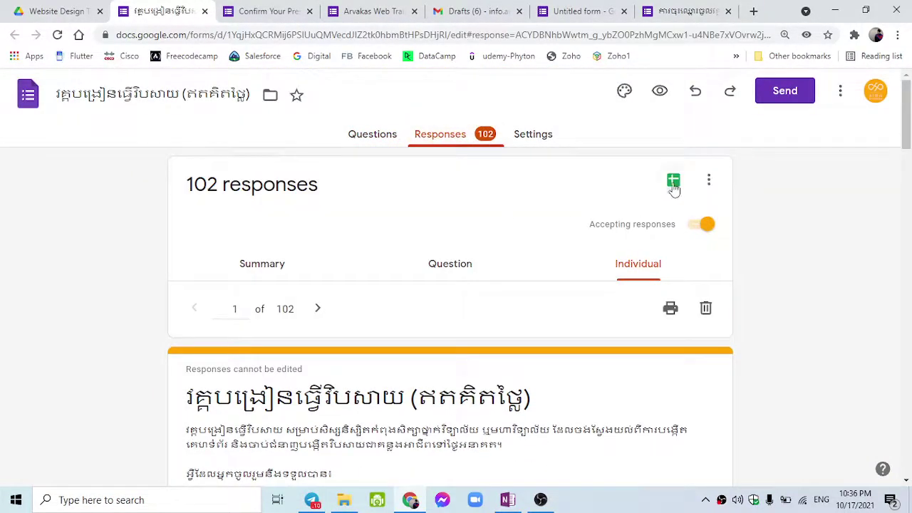
left_click(673, 182)
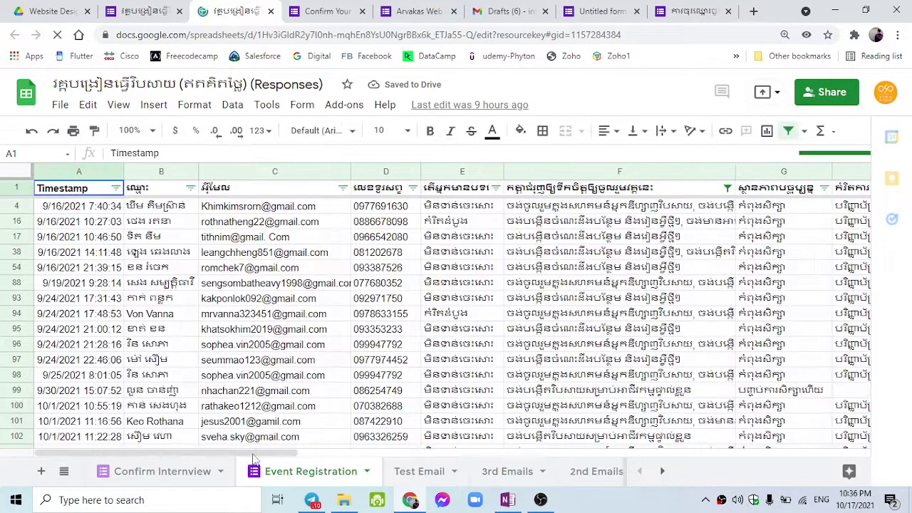
Move the Confirm Interview sheet after Event Registration and switch to Event Registration.
left_click_drag(237, 464, 260, 460)
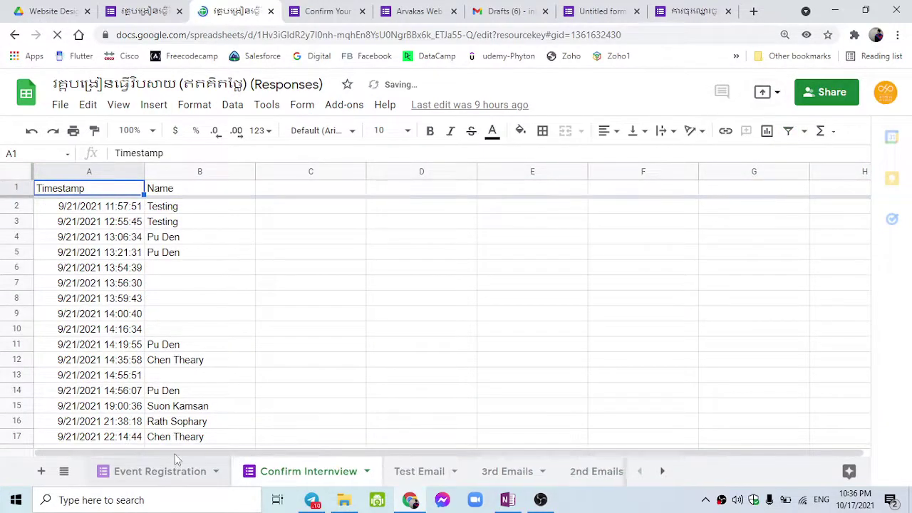
left_click_drag(174, 453, 151, 457)
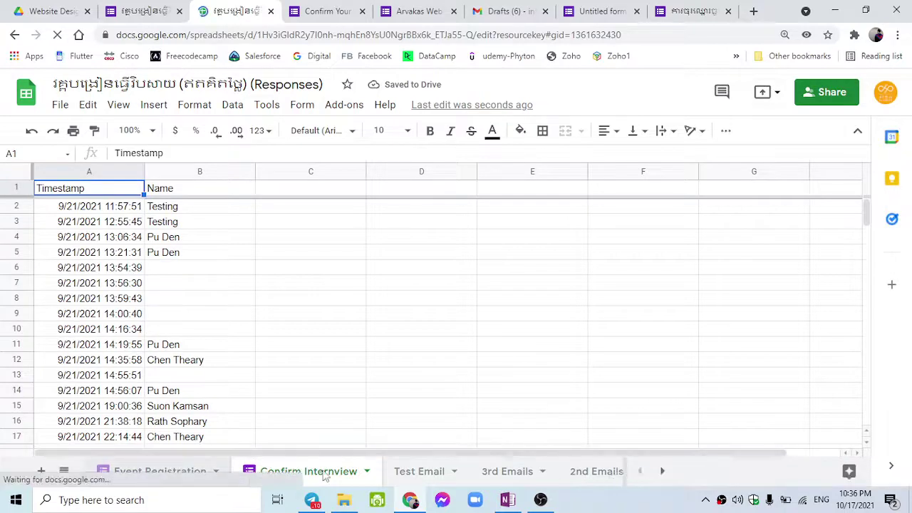
left_click(189, 471)
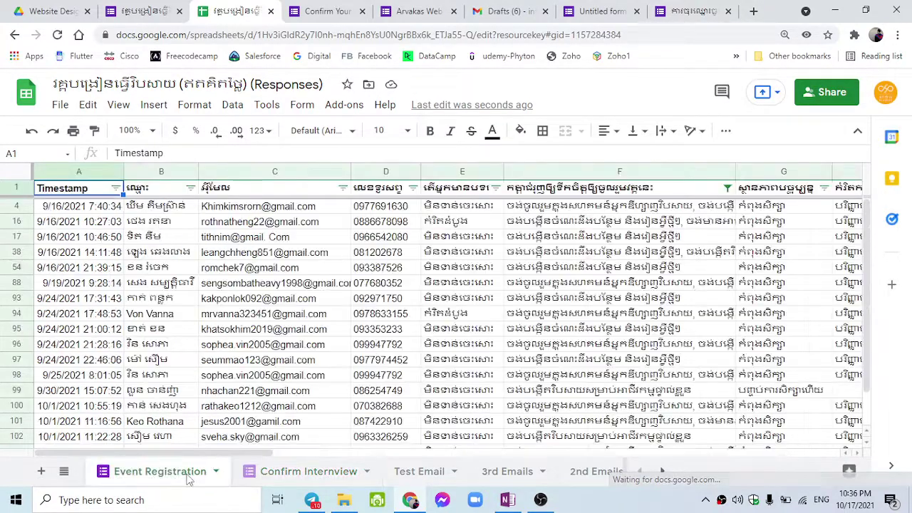
Clear column F's filter by selecting all its values and applying.
scroll(231, 367, "down", 1)
scroll(232, 367, "up", 1)
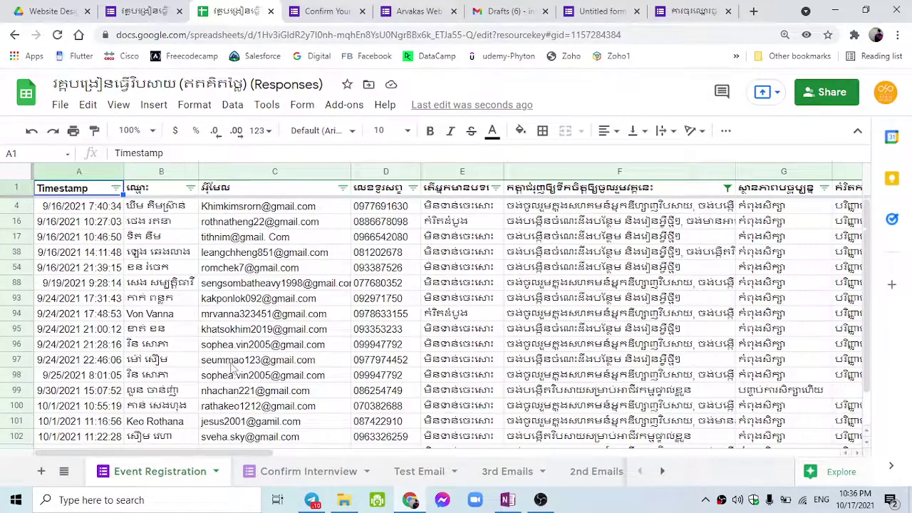
left_click(726, 188)
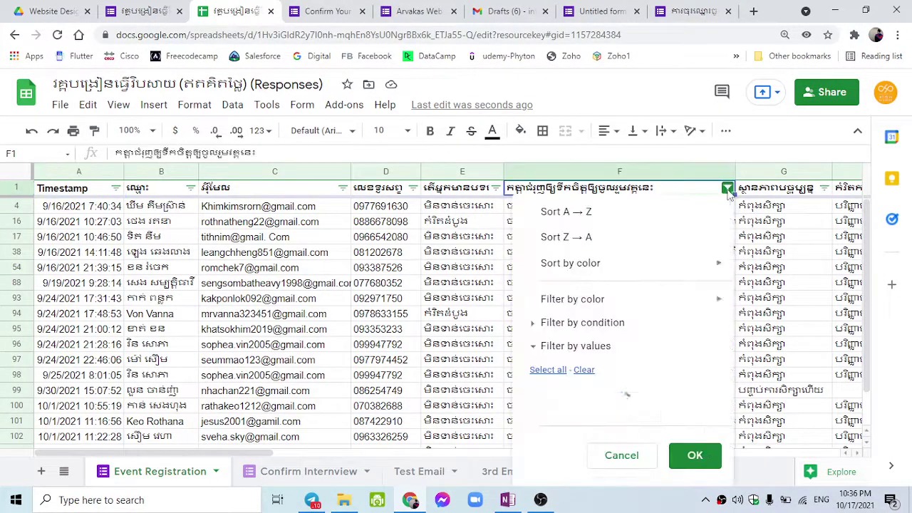
scroll(677, 285, "down", 2)
scroll(643, 332, "up", 2)
scroll(613, 356, "down", 2)
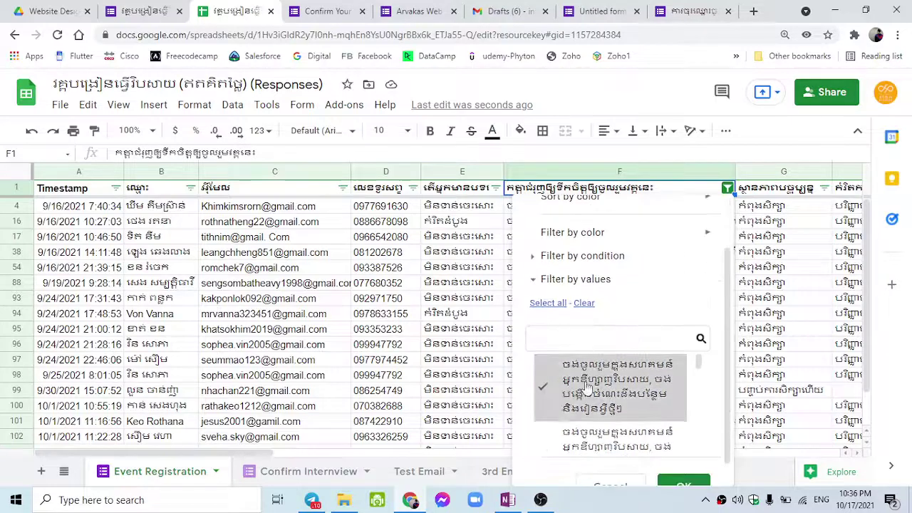
scroll(558, 396, "down", 2)
scroll(557, 396, "up", 2)
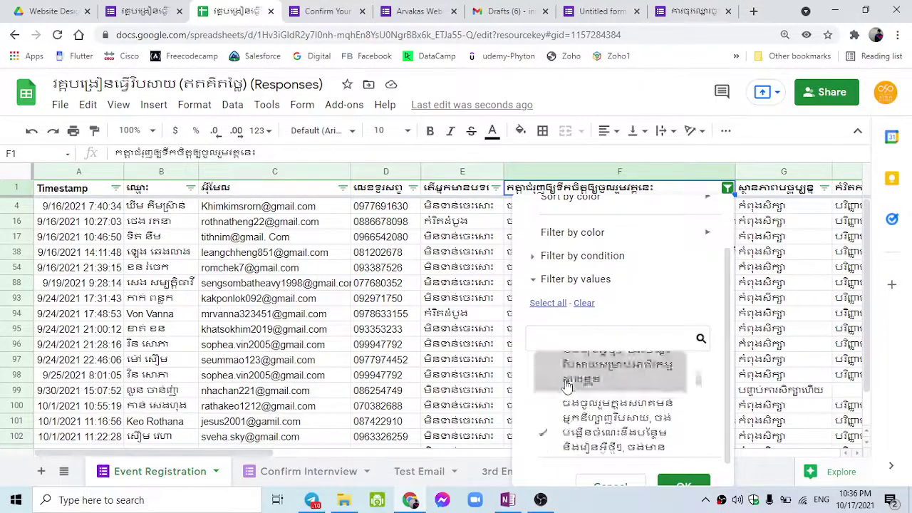
scroll(556, 318, "up", 2)
left_click(547, 368)
scroll(569, 360, "down", 2)
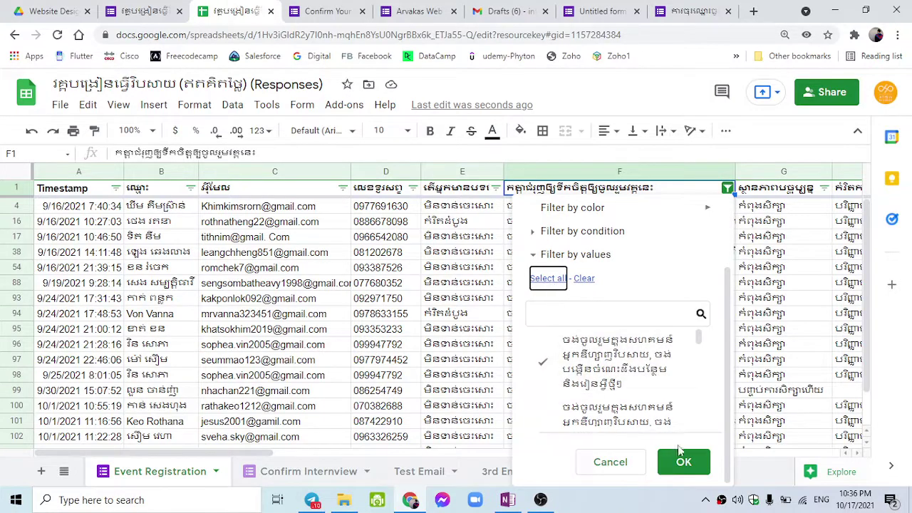
left_click(688, 463)
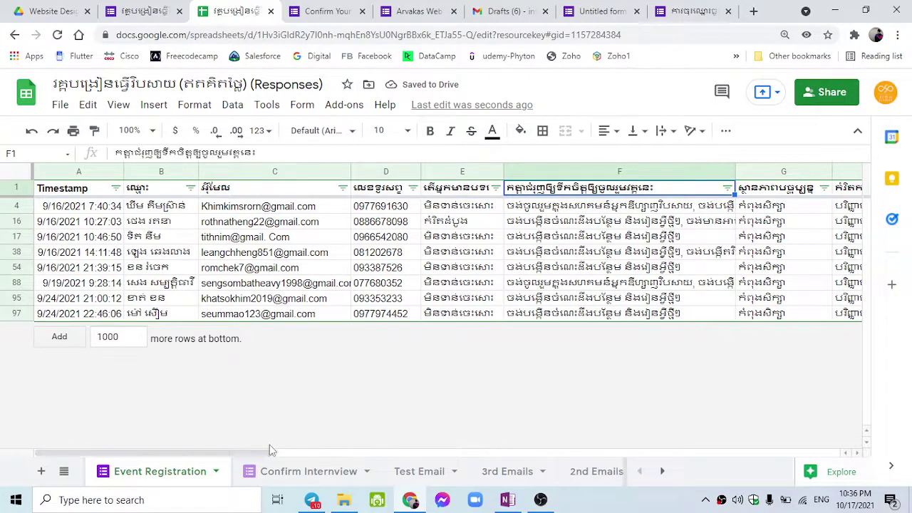
Scroll right and clear column I's filter by selecting all its values.
left_click_drag(264, 451, 484, 434)
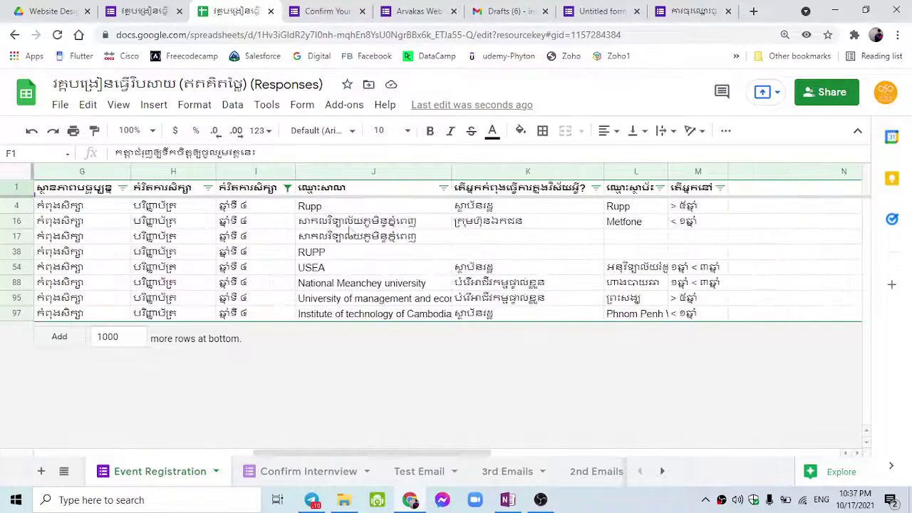
left_click(287, 187)
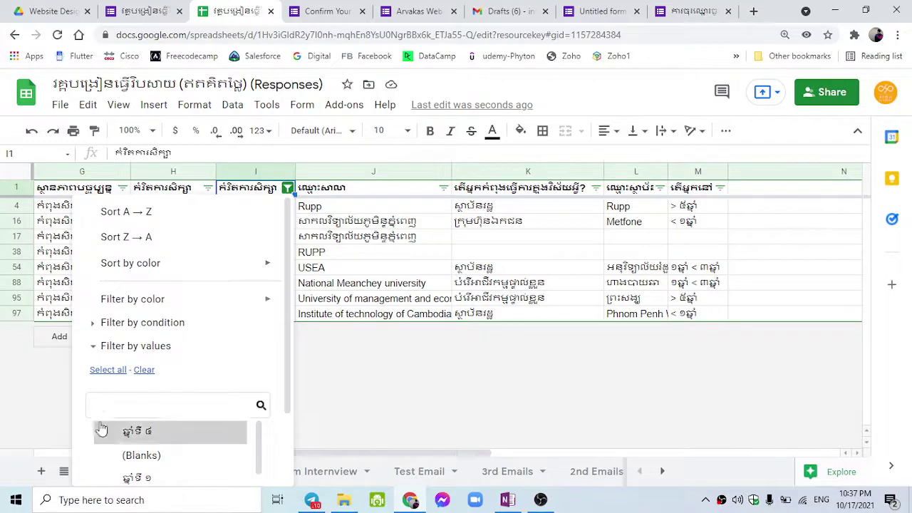
left_click(107, 369)
scroll(242, 420, "down", 2)
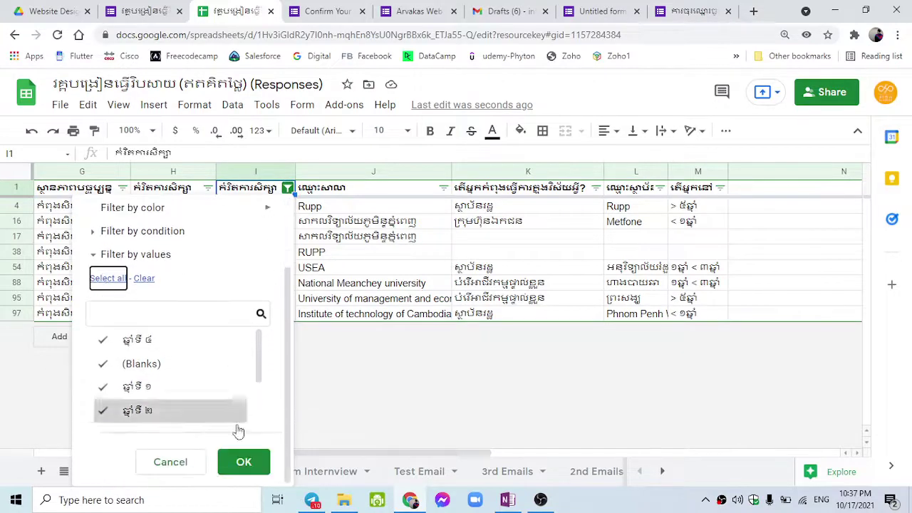
left_click(242, 461)
Scroll through the unfiltered response rows, including the school and workplace answers.
left_click_drag(247, 452, 45, 452)
scroll(295, 366, "up", 1)
scroll(303, 365, "down", 5)
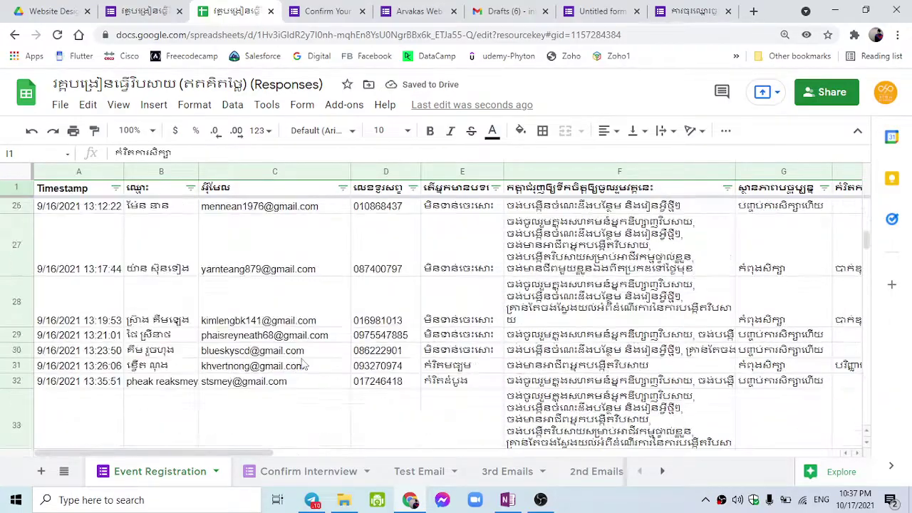
scroll(306, 370, "down", 20)
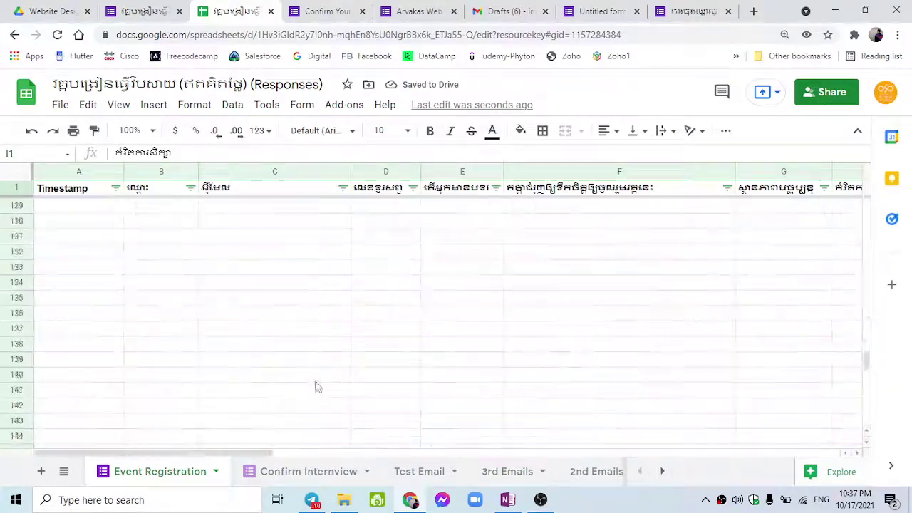
scroll(318, 387, "up", 15)
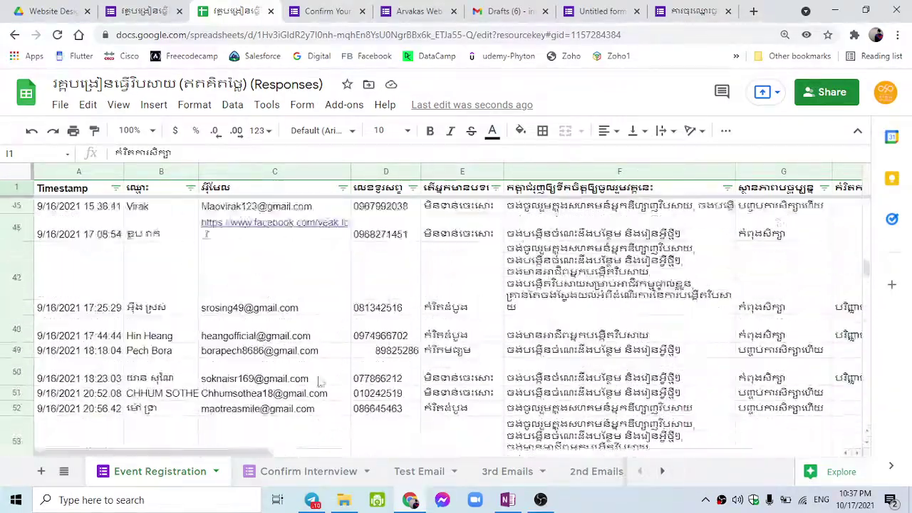
scroll(319, 383, "up", 10)
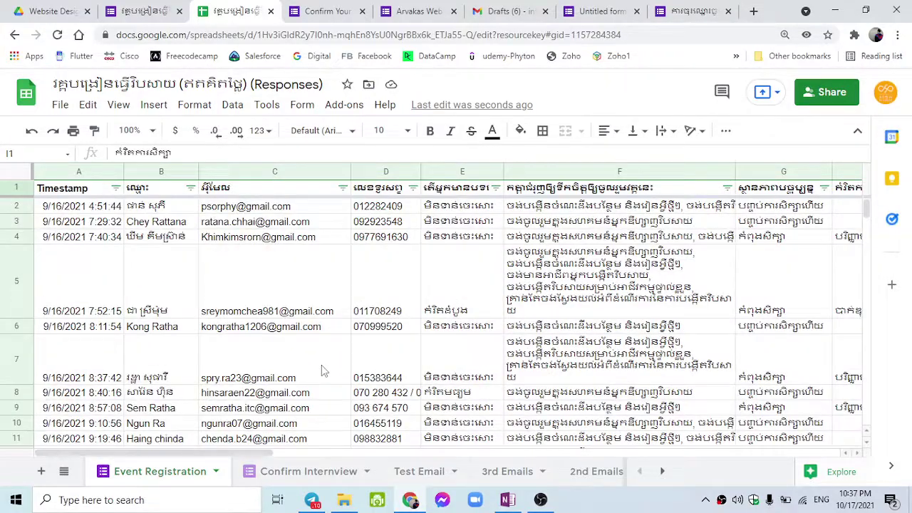
mouse_move(298, 334)
left_click_drag(268, 453, 399, 443)
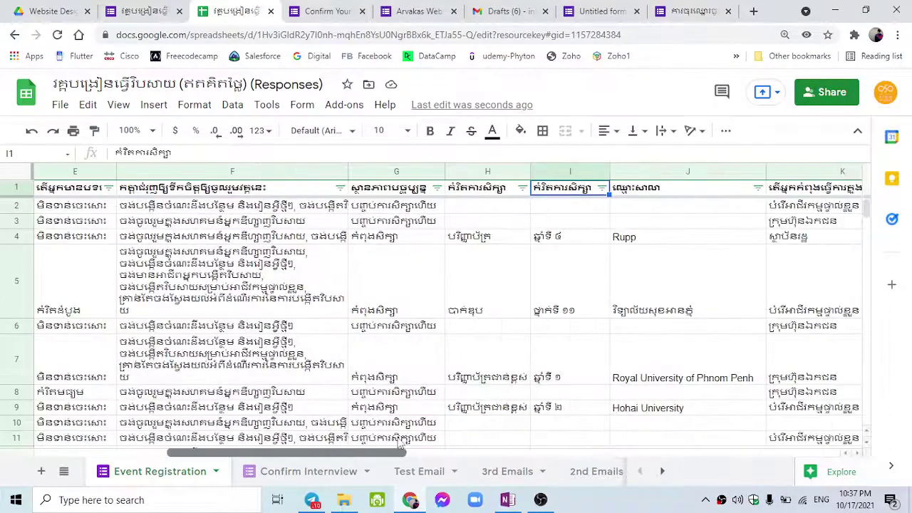
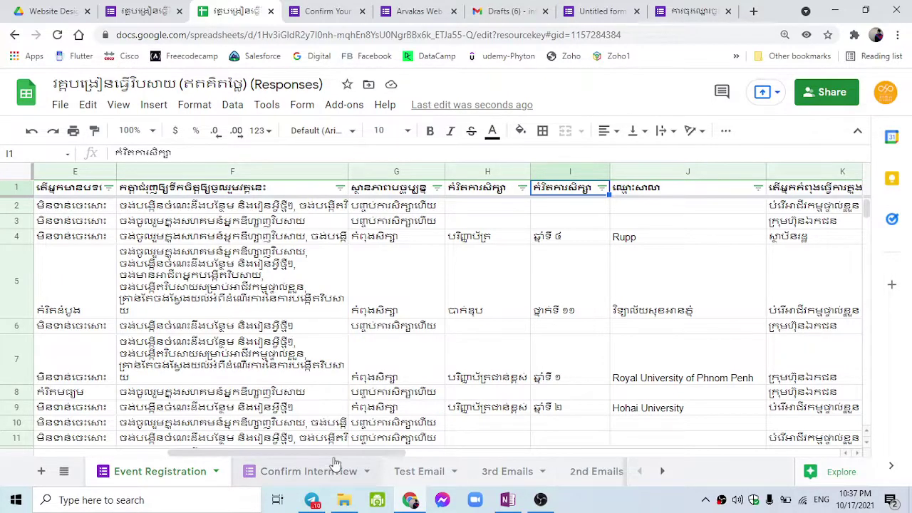
Scroll the sheet tab bar right and open the Shortlist sheet with its colour-coded candidate rows.
left_click_drag(339, 458, 443, 381)
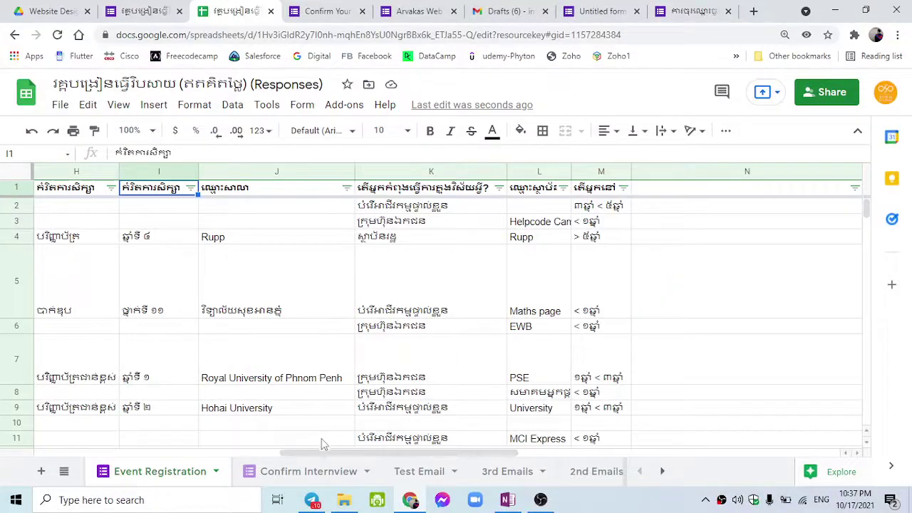
left_click_drag(316, 451, 320, 450)
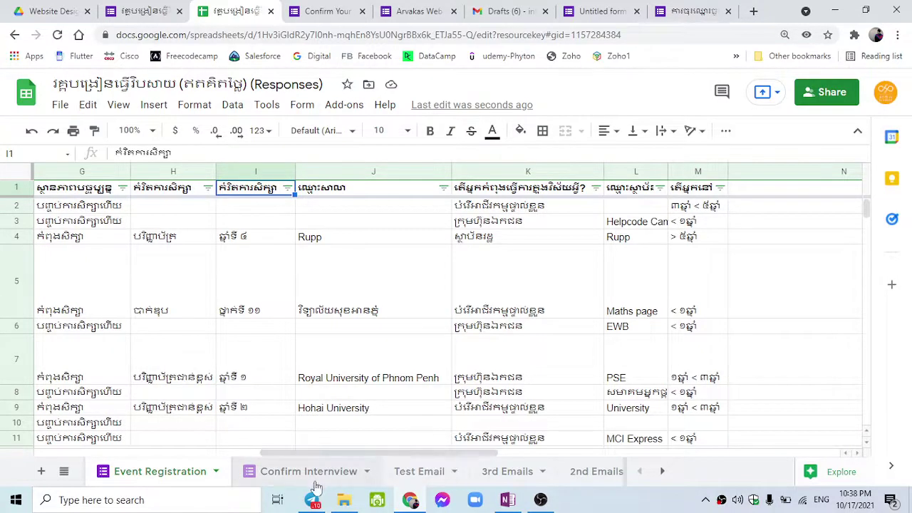
left_click(663, 471)
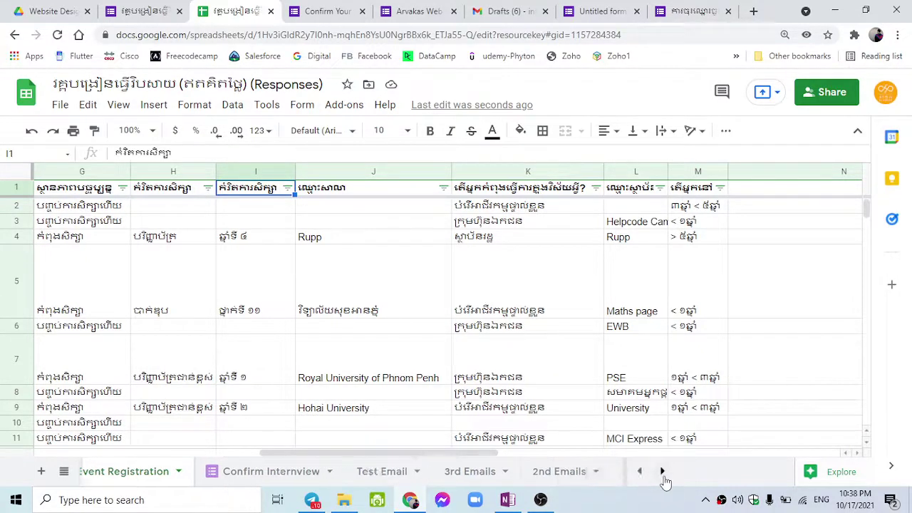
left_click(221, 476)
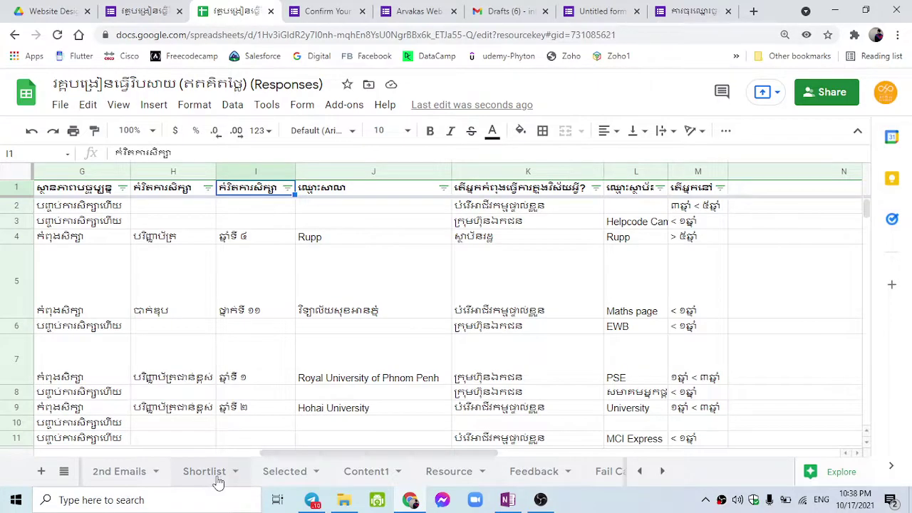
scroll(324, 420, "down", 3)
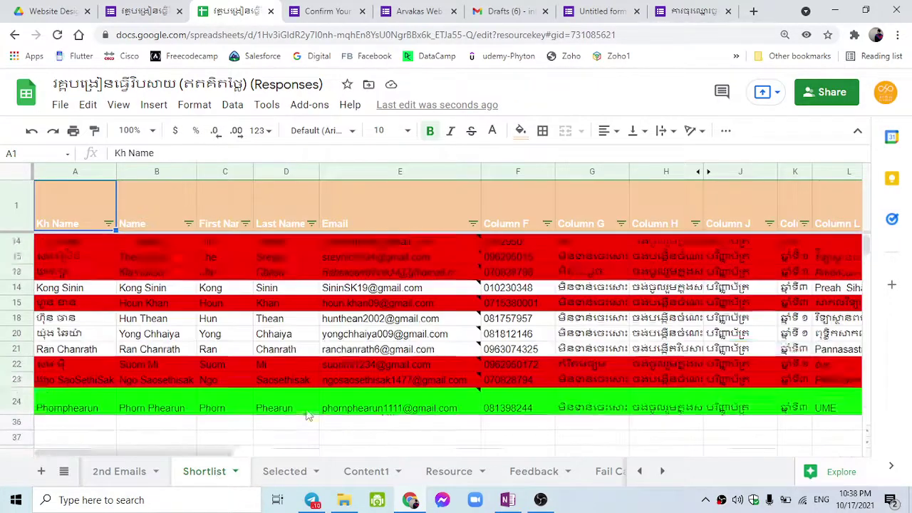
scroll(324, 425, "up", 3)
Open the 2nd Emails sheet and view its Link, ConfirmLink and Merge status columns.
left_click(151, 472)
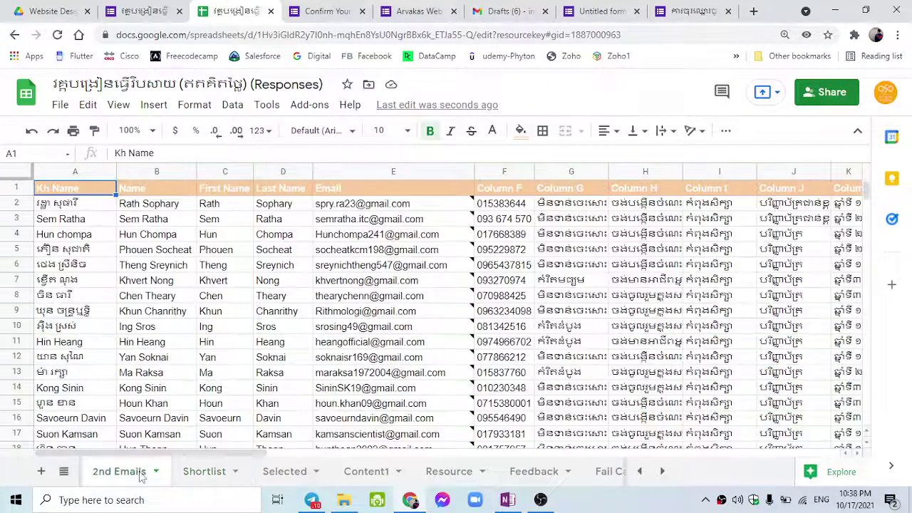
scroll(334, 385, "down", 2)
scroll(335, 406, "up", 2)
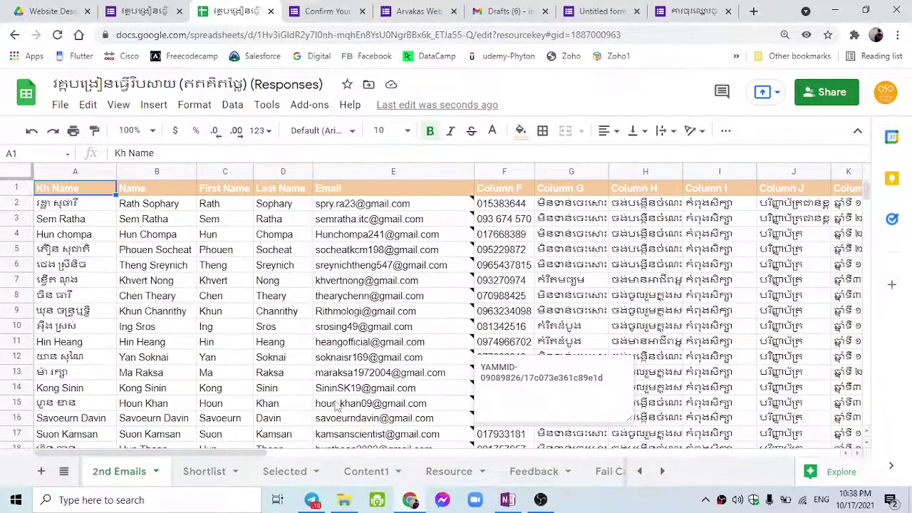
scroll(330, 440, "down", 5)
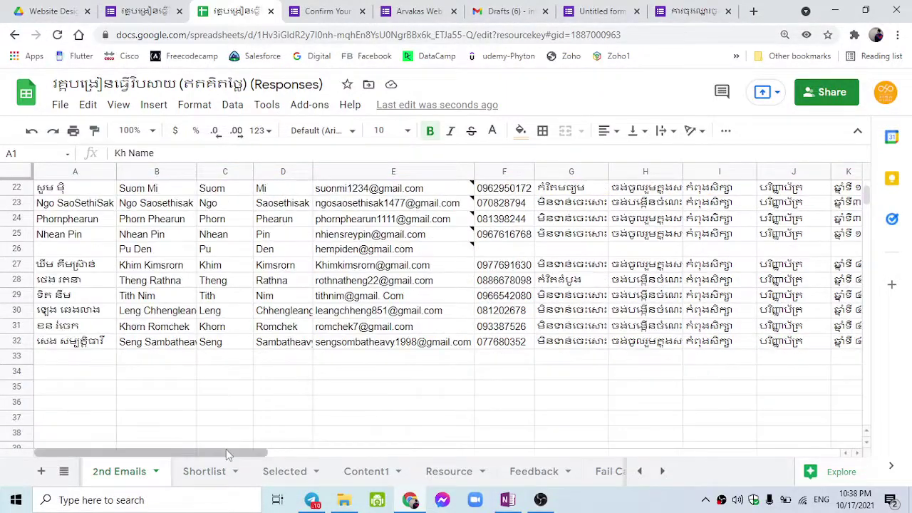
left_click_drag(226, 449, 452, 423)
scroll(446, 409, "up", 7)
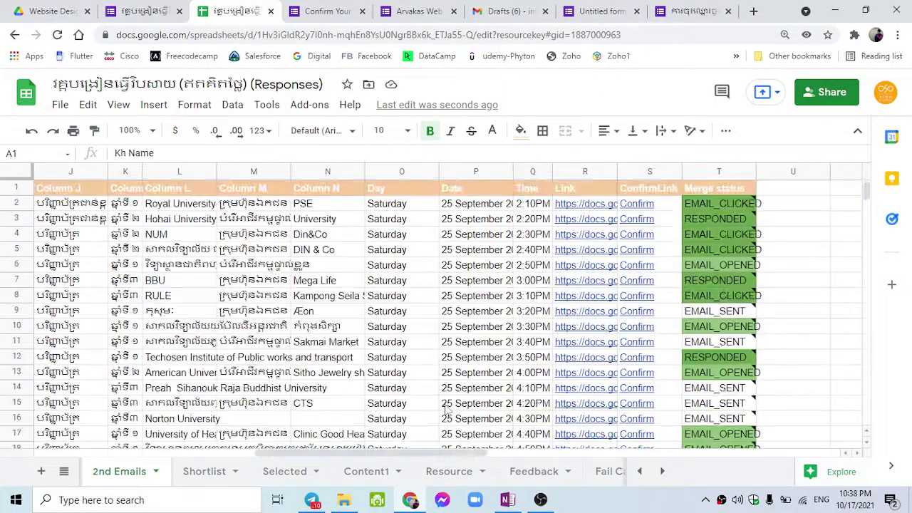
scroll(419, 440, "down", 5)
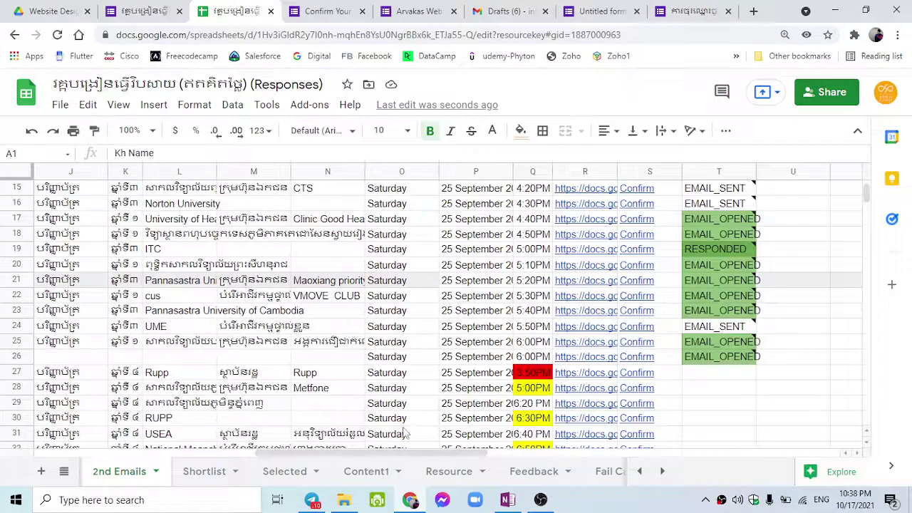
scroll(413, 427, "down", 2)
scroll(399, 430, "up", 3)
scroll(408, 426, "up", 4)
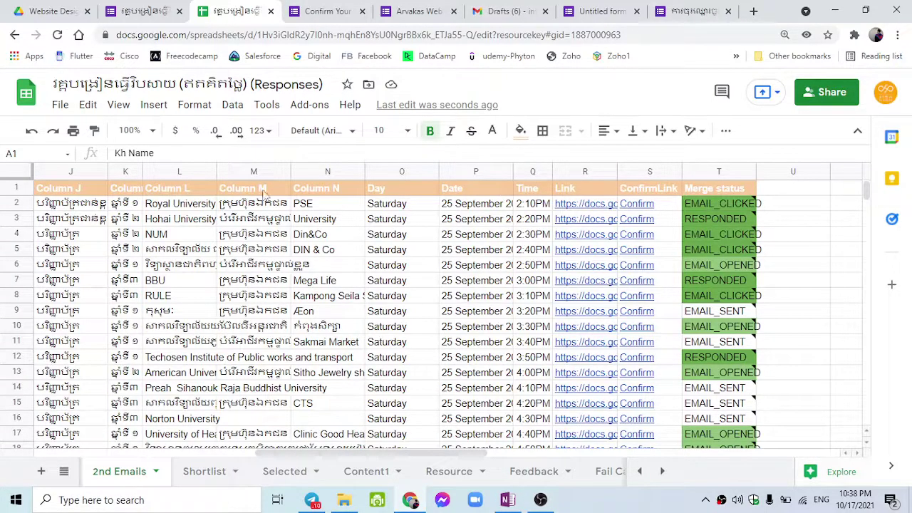
left_click(297, 107)
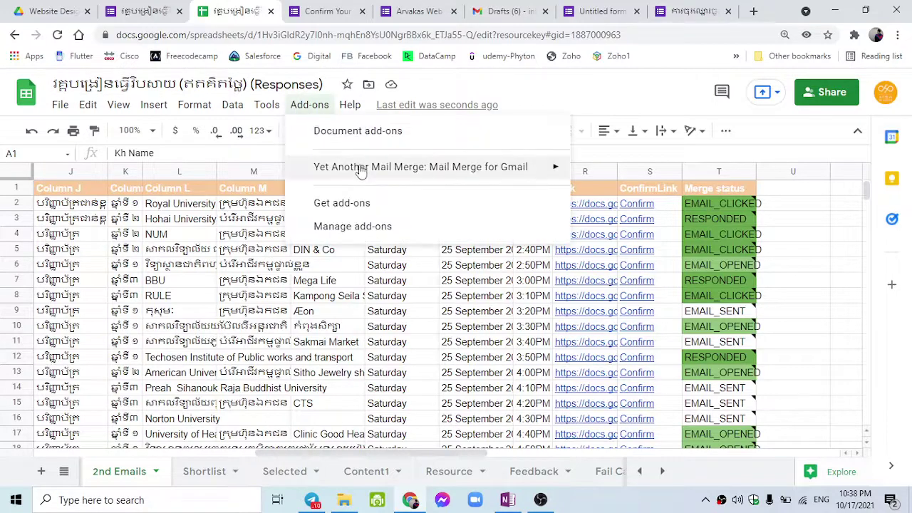
mouse_move(417, 168)
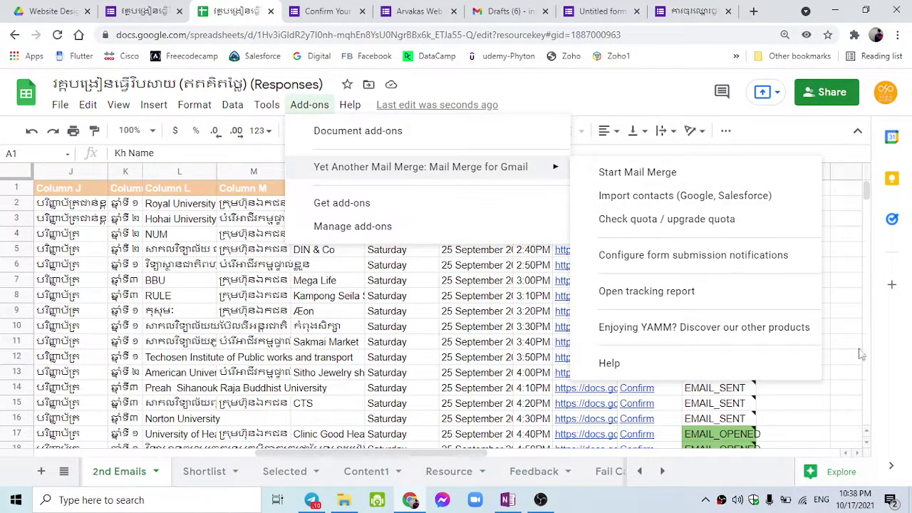
left_click(838, 329)
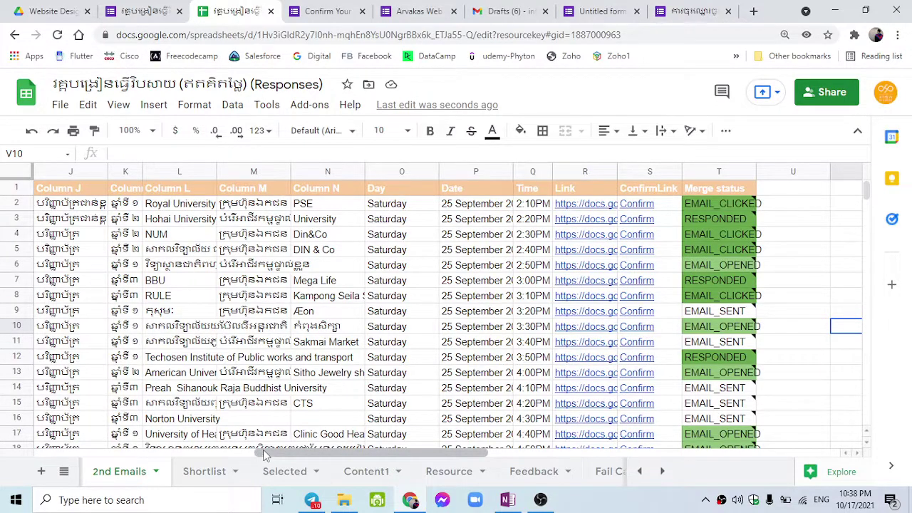
left_click_drag(265, 453, 80, 453)
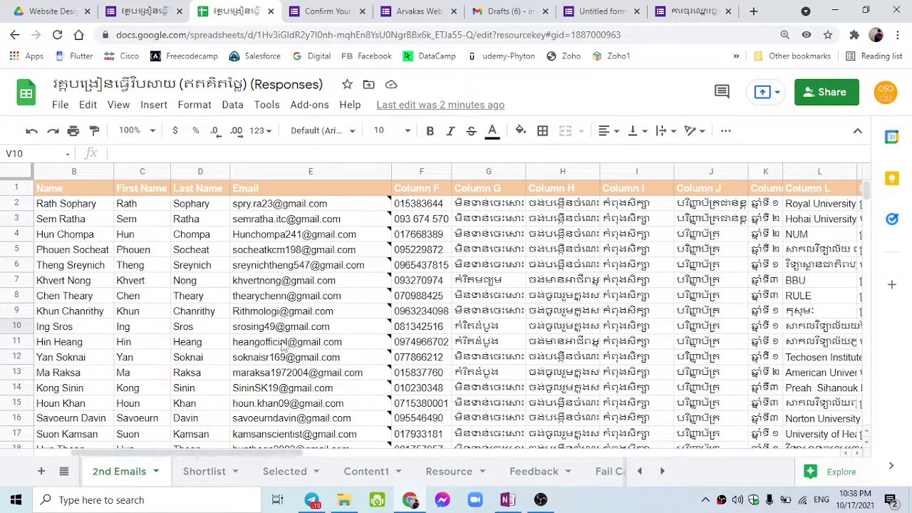
scroll(270, 328, "down", 3)
scroll(269, 328, "down", 3)
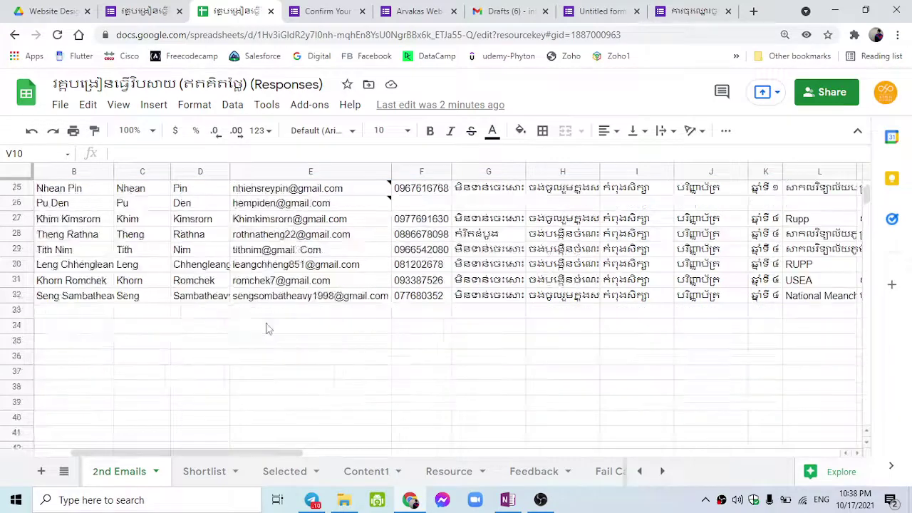
scroll(258, 429, "up", 8)
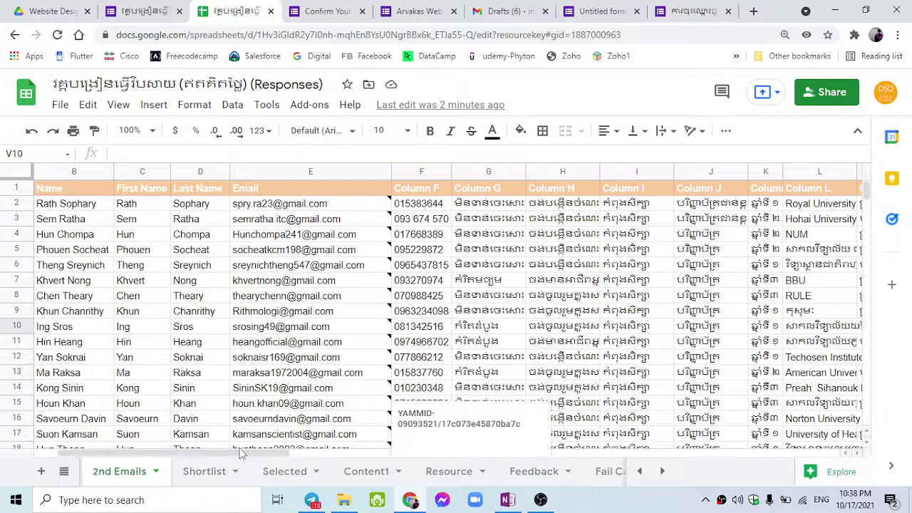
mouse_move(241, 453)
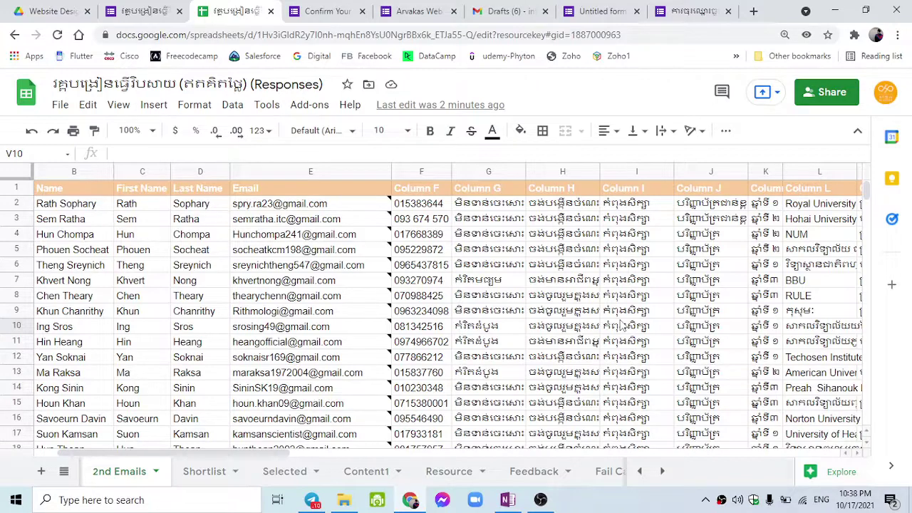
scroll(411, 406, "down", 1)
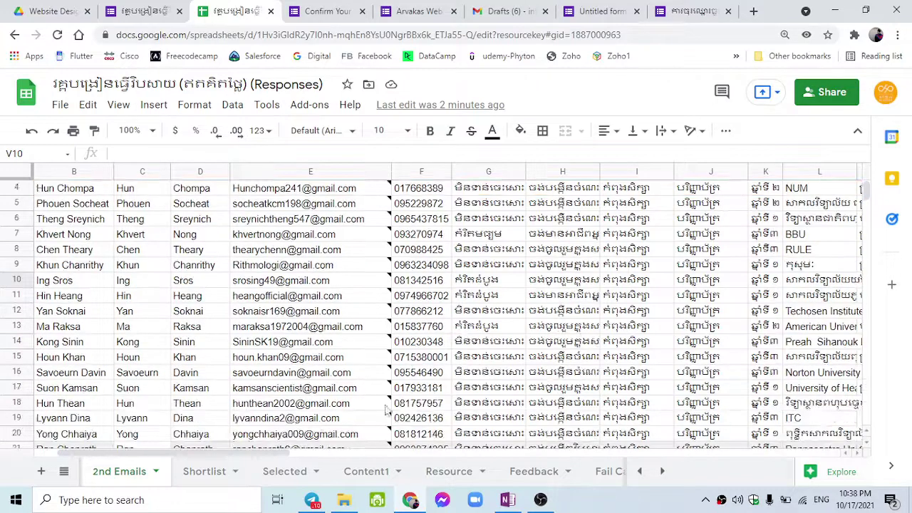
left_click_drag(294, 454, 463, 454)
scroll(456, 417, "down", 4)
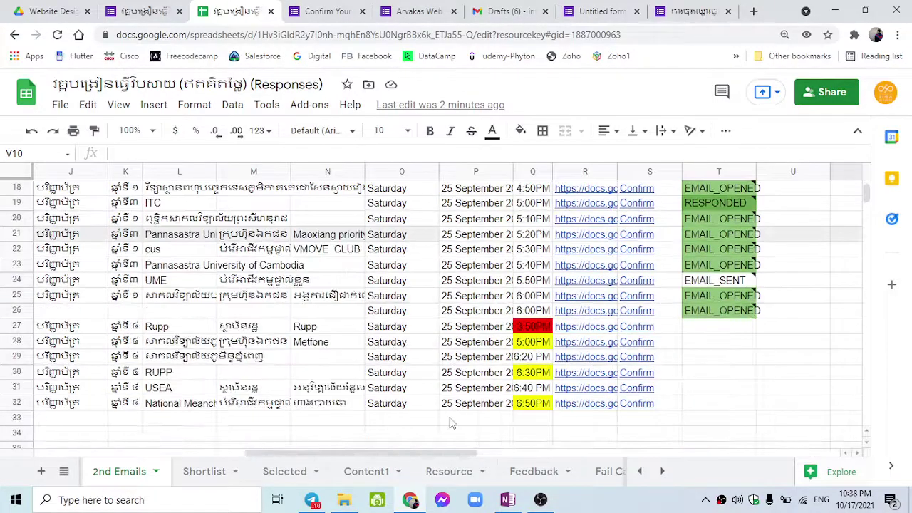
scroll(452, 420, "up", 4)
scroll(450, 422, "up", 1)
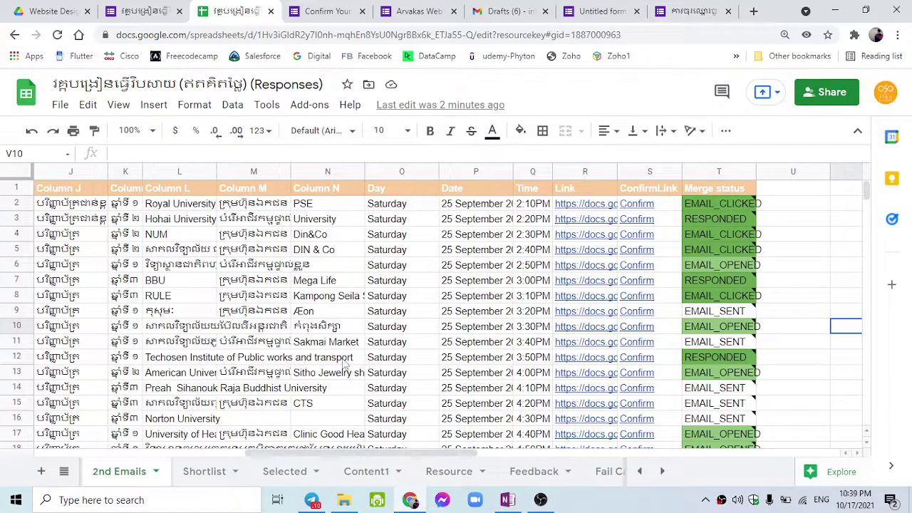
scroll(338, 417, "down", 7)
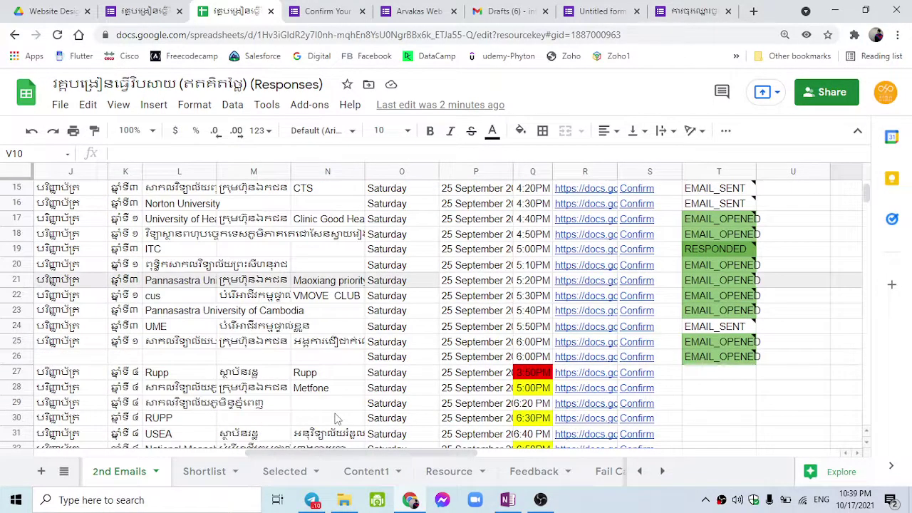
scroll(338, 418, "up", 7)
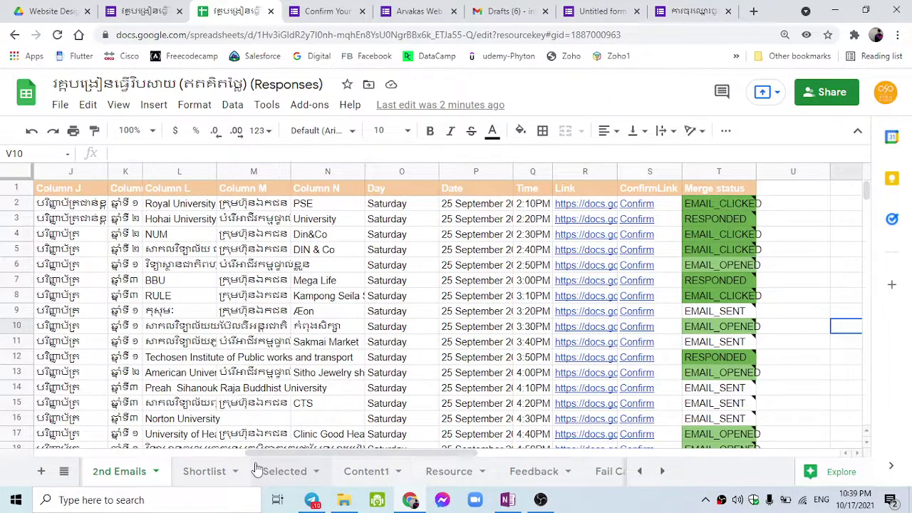
Open the Untitled form's Responses page and choose to link responses to an existing spreadsheet.
left_click(686, 10)
left_click(602, 10)
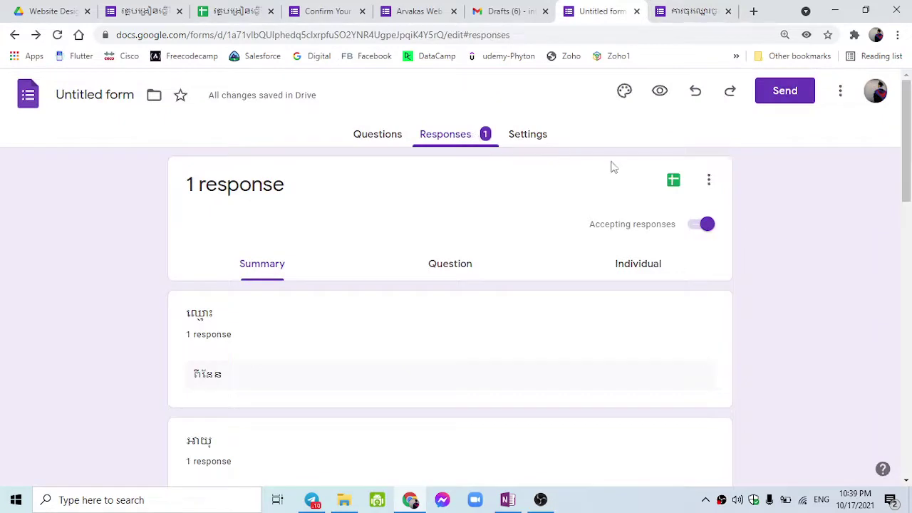
left_click(673, 180)
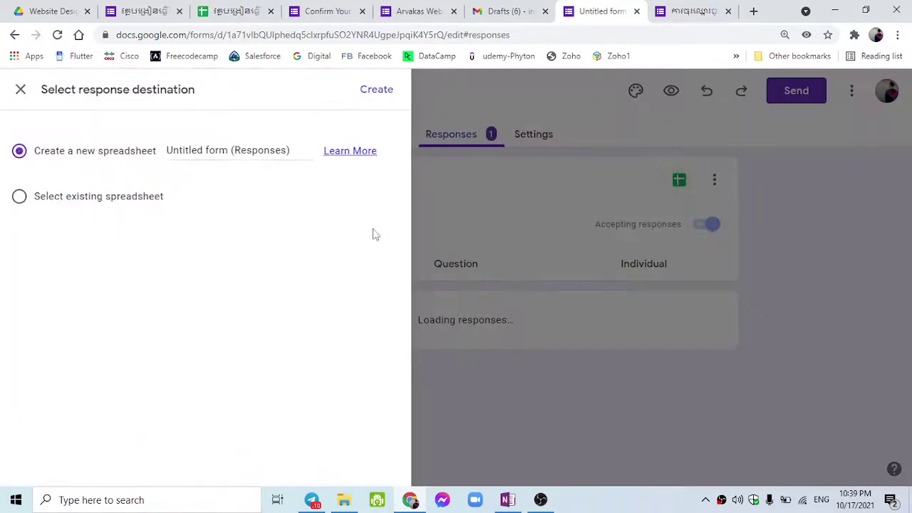
left_click(79, 207)
left_click(382, 100)
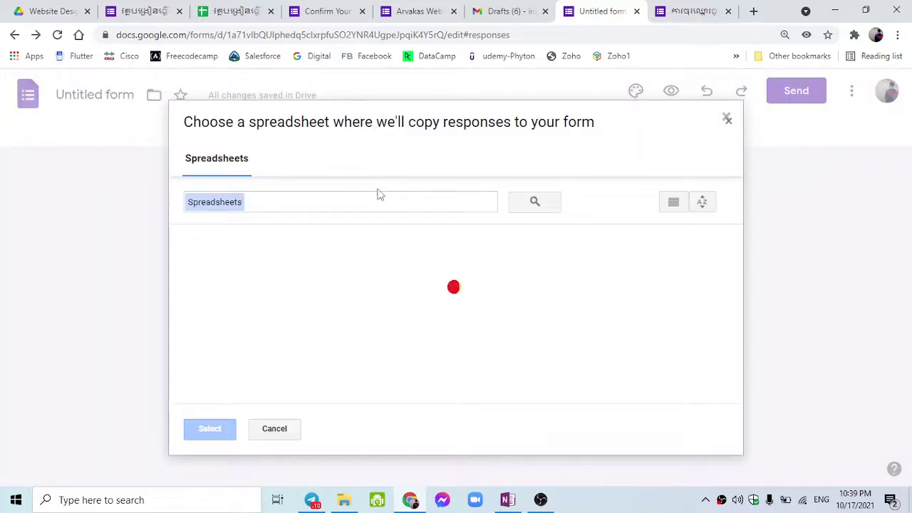
Close the spreadsheet picker and response-destination dialog without choosing, returning to the responses spreadsheet.
scroll(292, 299, "down", 4)
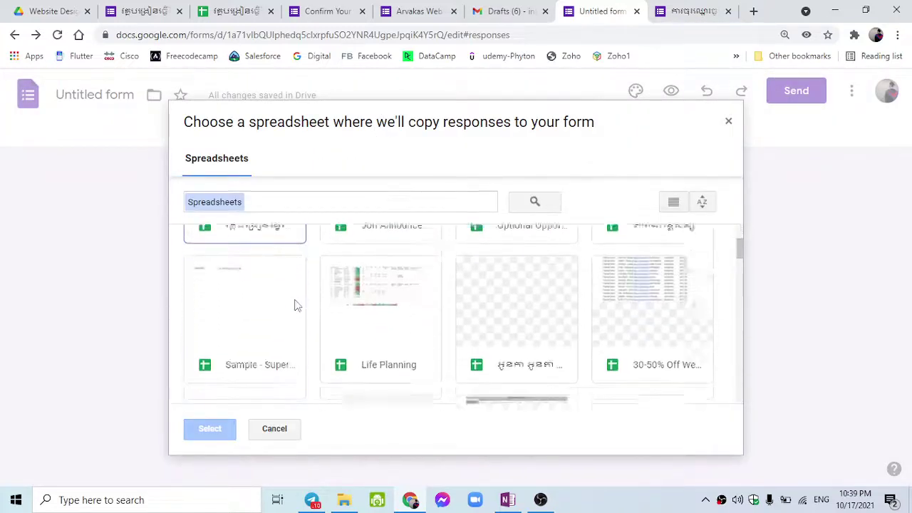
scroll(309, 305, "up", 3)
scroll(335, 295, "up", 2)
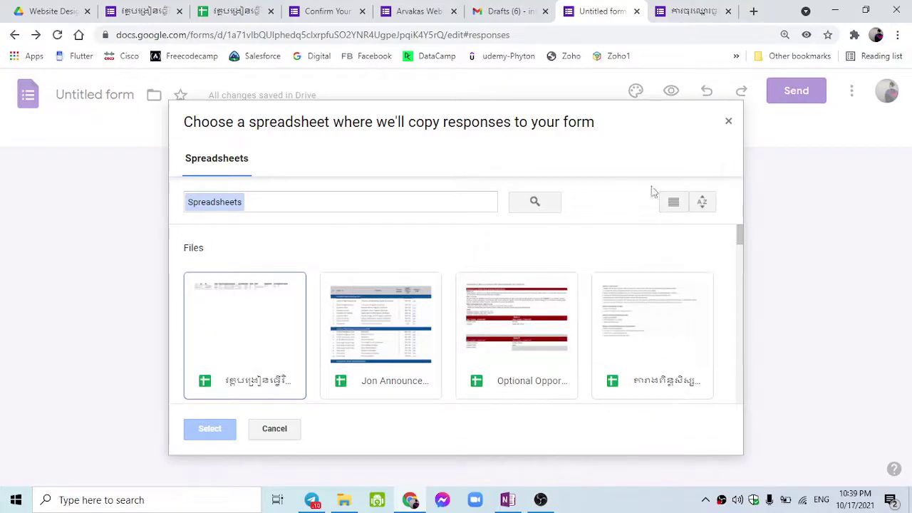
left_click(728, 123)
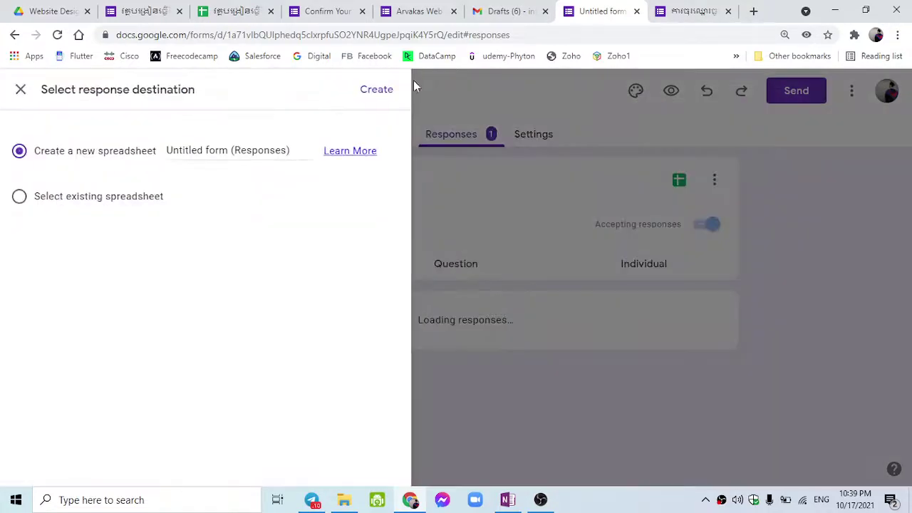
left_click(20, 90)
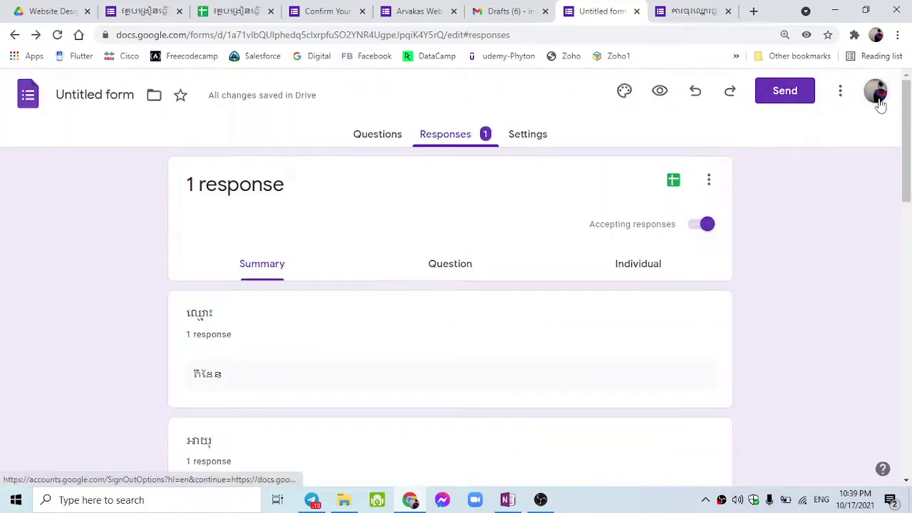
left_click(235, 11)
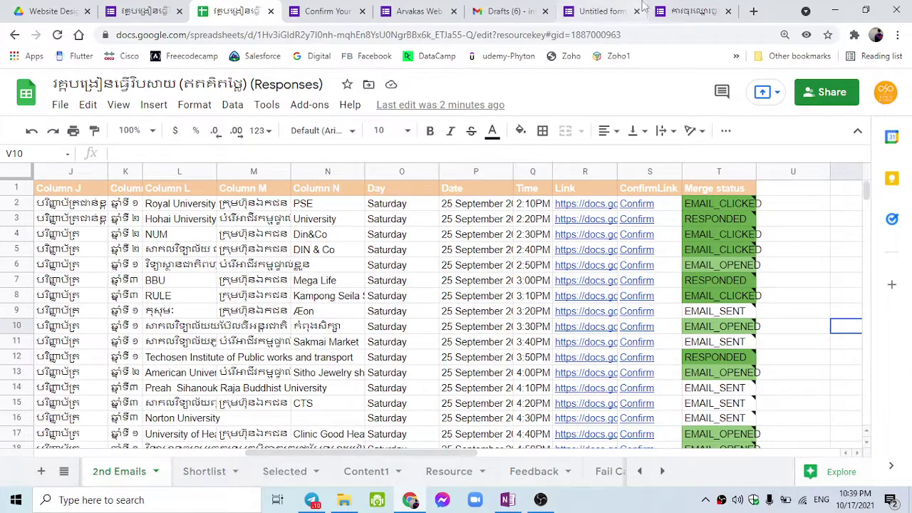
Go back to the Untitled form's Responses summary and review its single response.
left_click(643, 6)
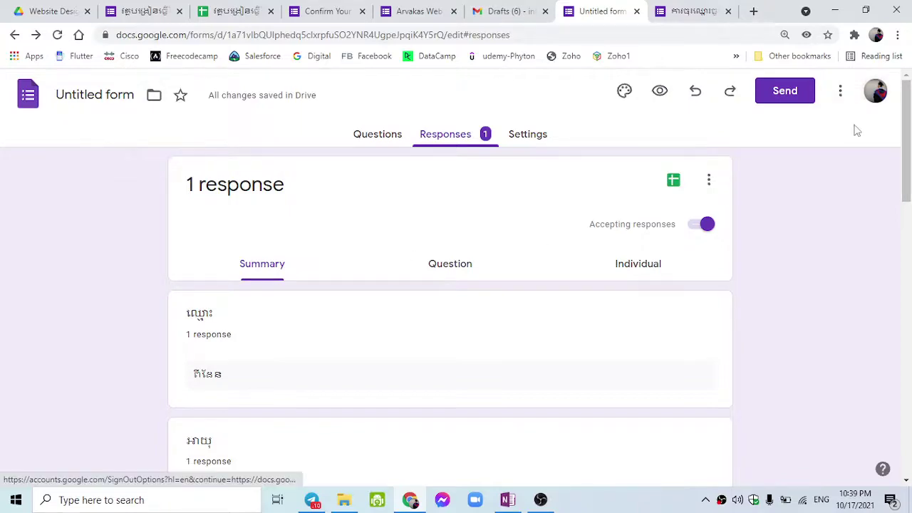
scroll(316, 391, "down", 14)
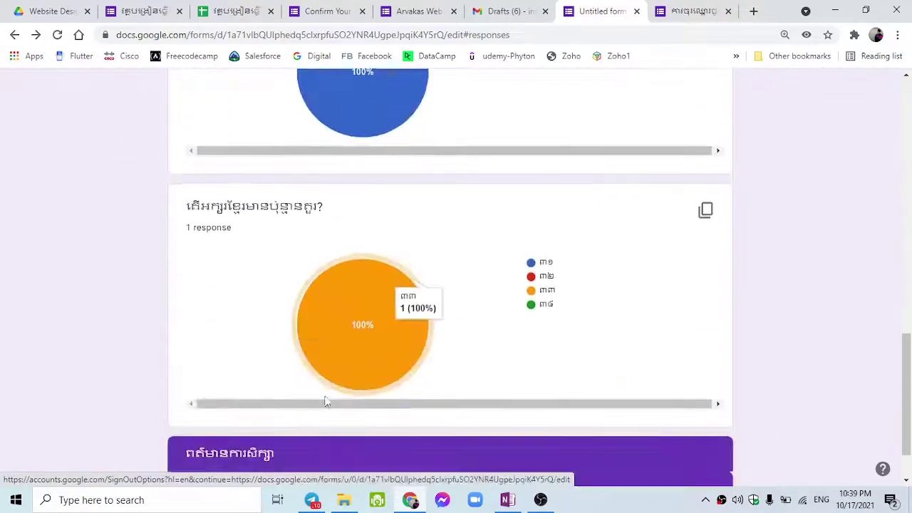
scroll(356, 399, "up", 3)
scroll(397, 396, "up", 10)
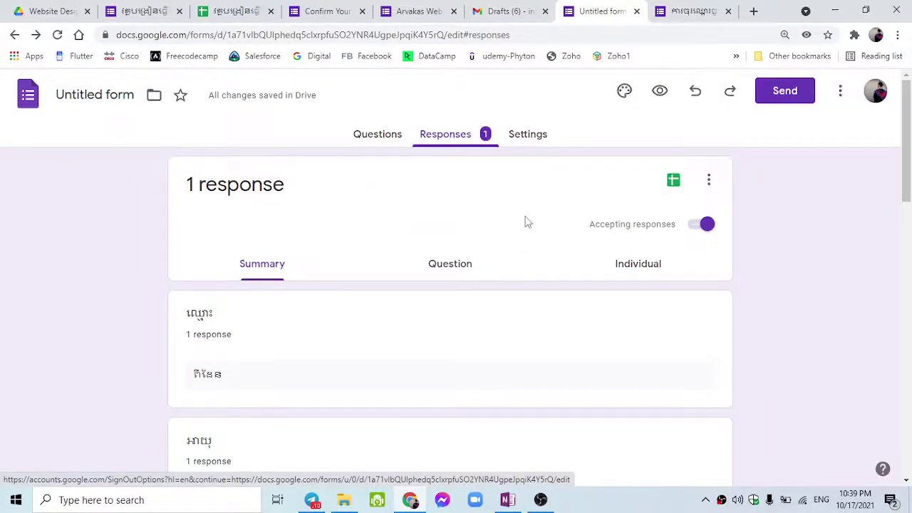
Go through the form's Settings, with quiz mode and email collection switched off.
left_click(508, 144)
scroll(502, 267, "down", 1)
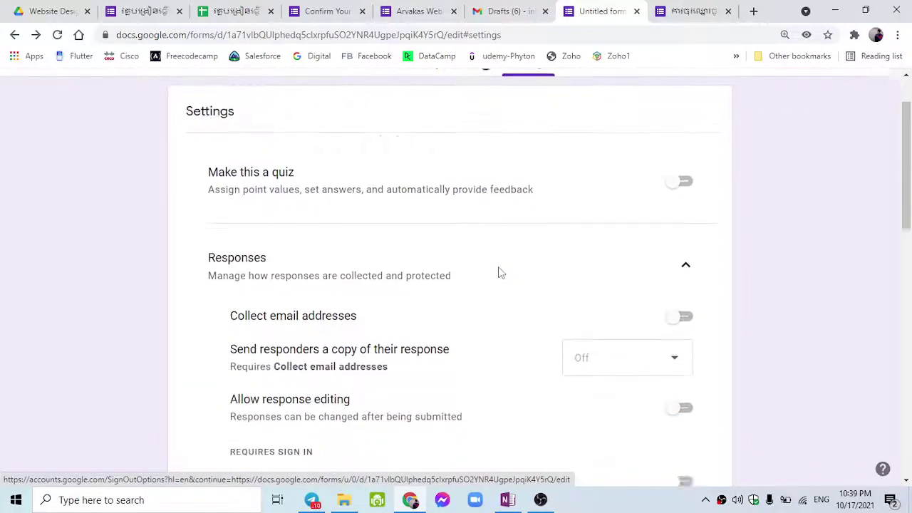
scroll(500, 272, "down", 1)
scroll(500, 272, "down", 6)
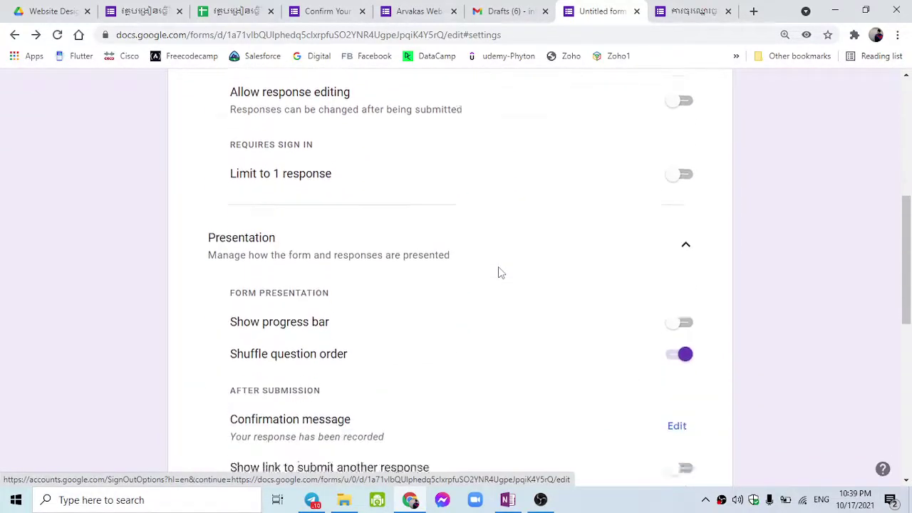
scroll(501, 272, "down", 4)
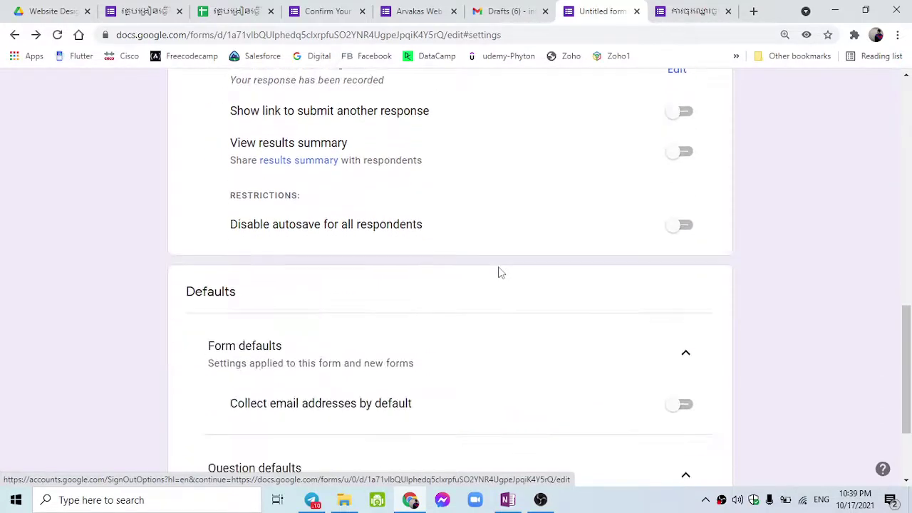
scroll(500, 272, "down", 1)
scroll(500, 272, "up", 7)
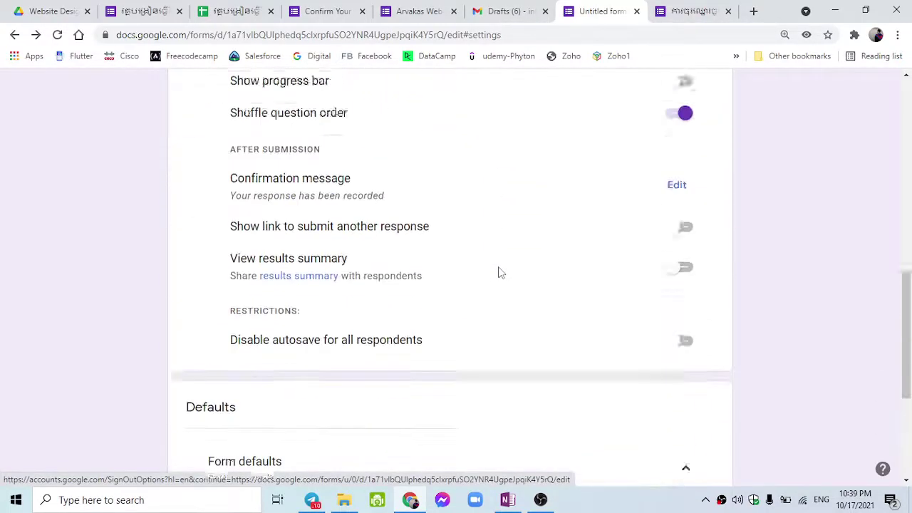
scroll(501, 272, "up", 6)
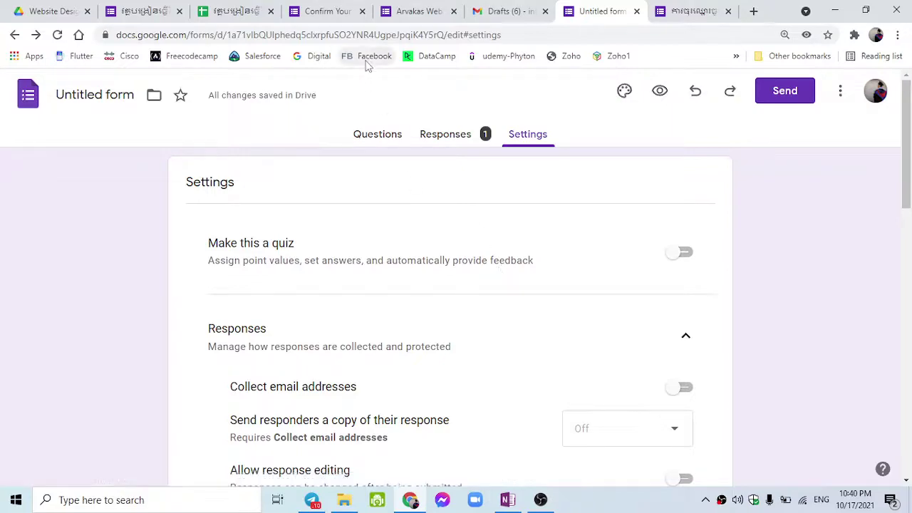
Copy the responses spreadsheet's share link, set it to anyone with the link, and open a new tab.
left_click(242, 12)
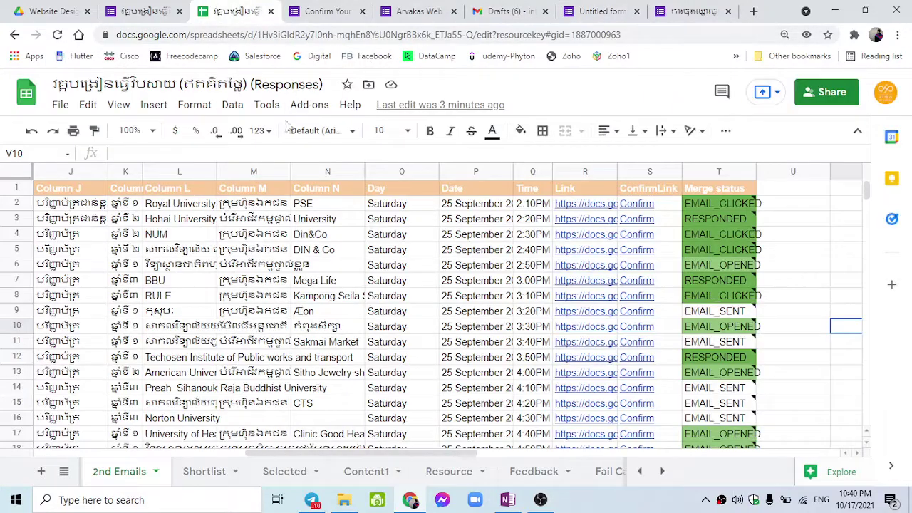
left_click(820, 97)
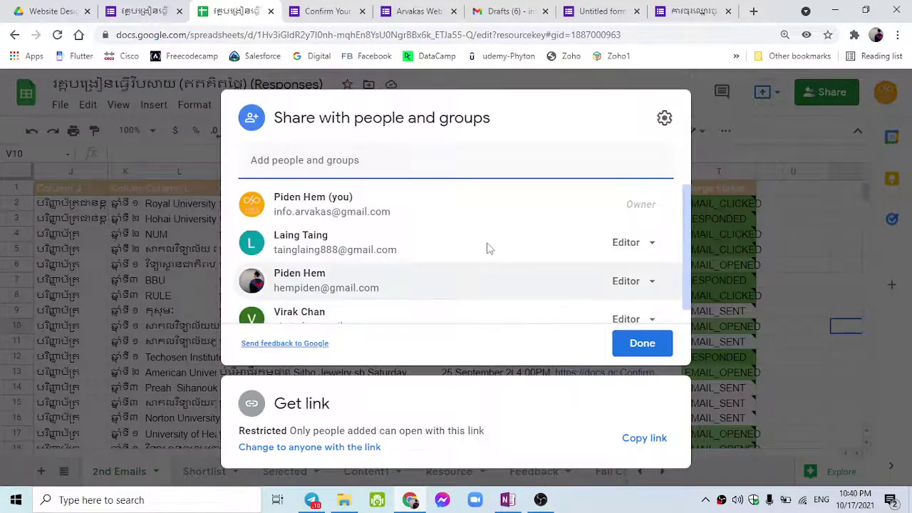
scroll(485, 278, "down", 2)
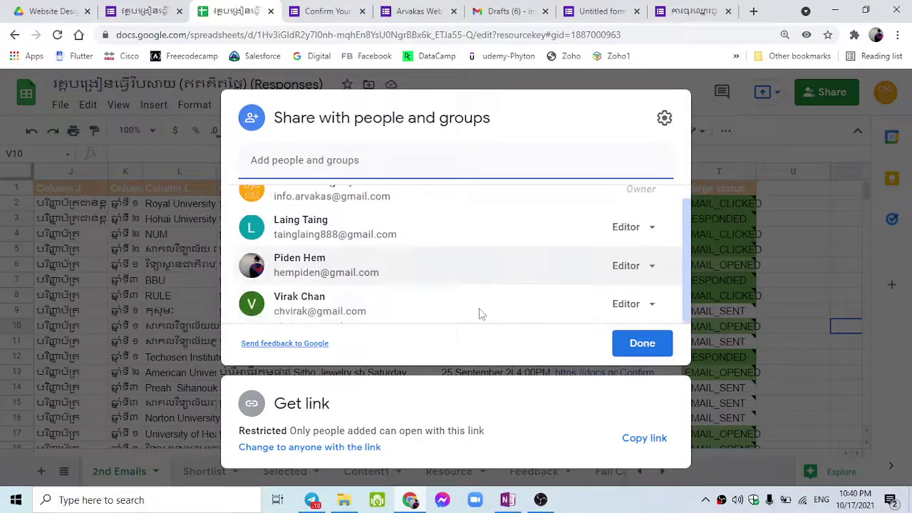
left_click(632, 438)
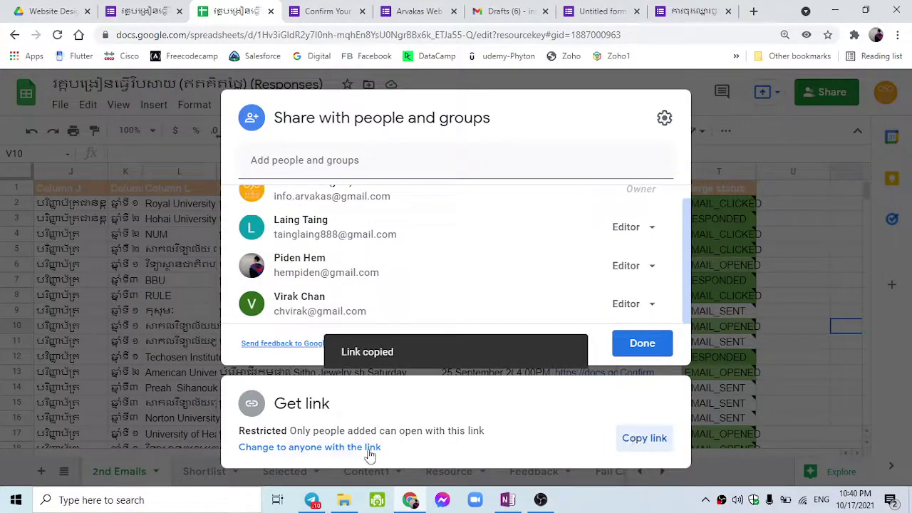
left_click(369, 449)
left_click(753, 11)
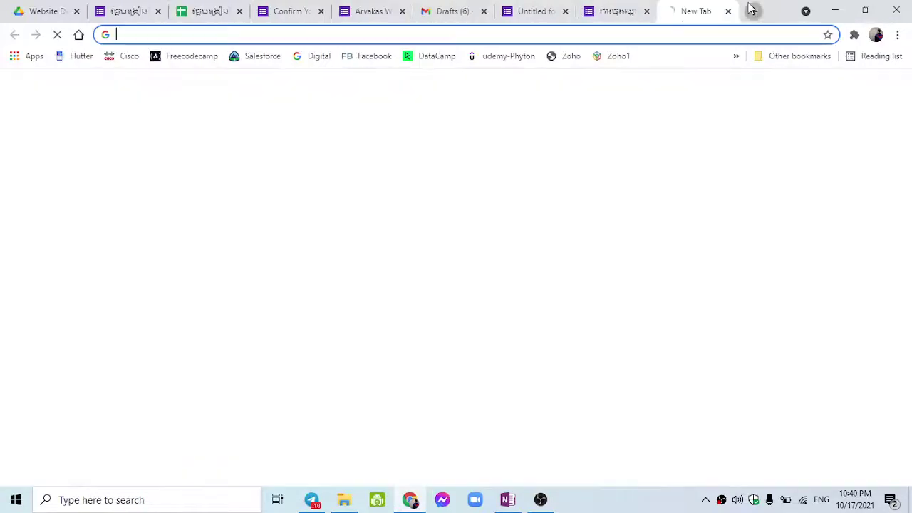
Paste the share link, replace 'edit?usp=sharing' with 'copy', and load the Copy document page.
key("ctrl+v")
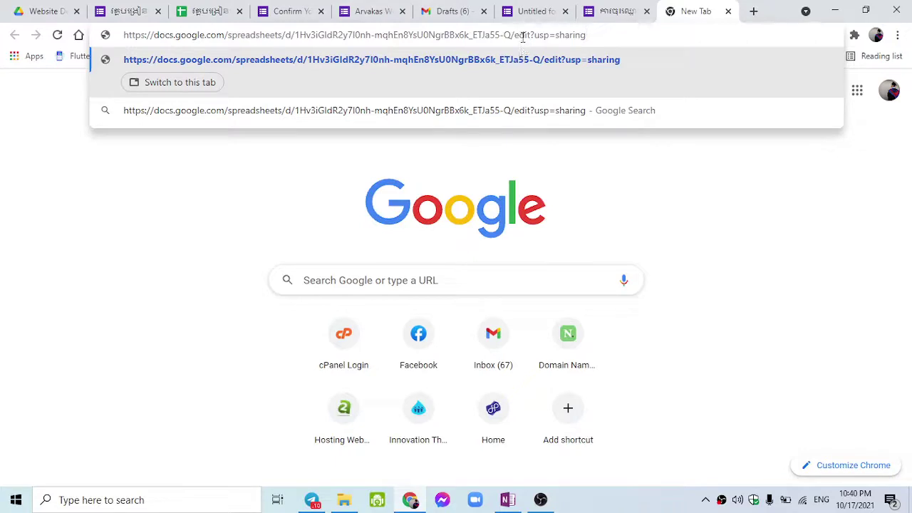
left_click_drag(515, 34, 645, 34)
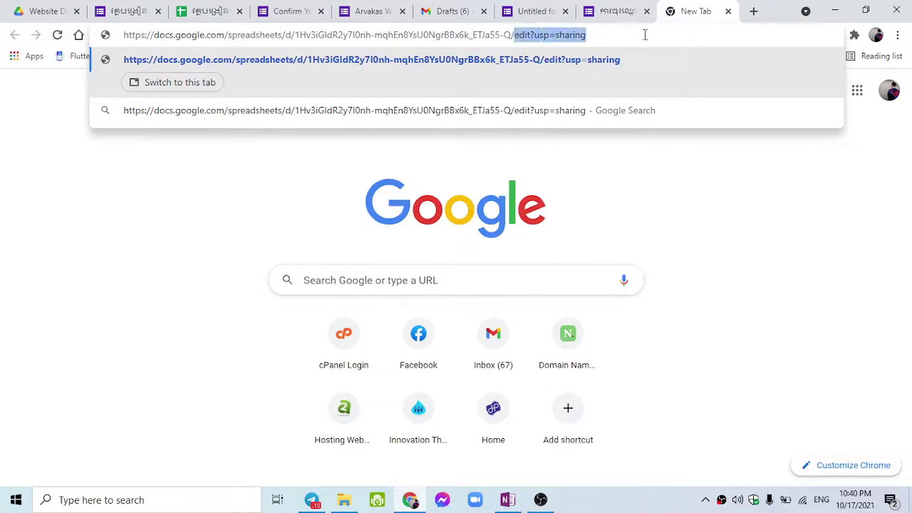
type("cop")
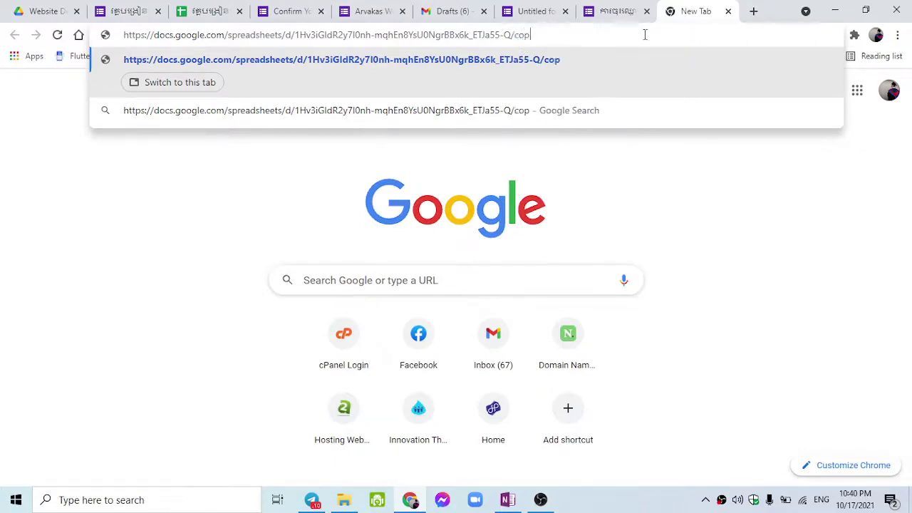
type("y")
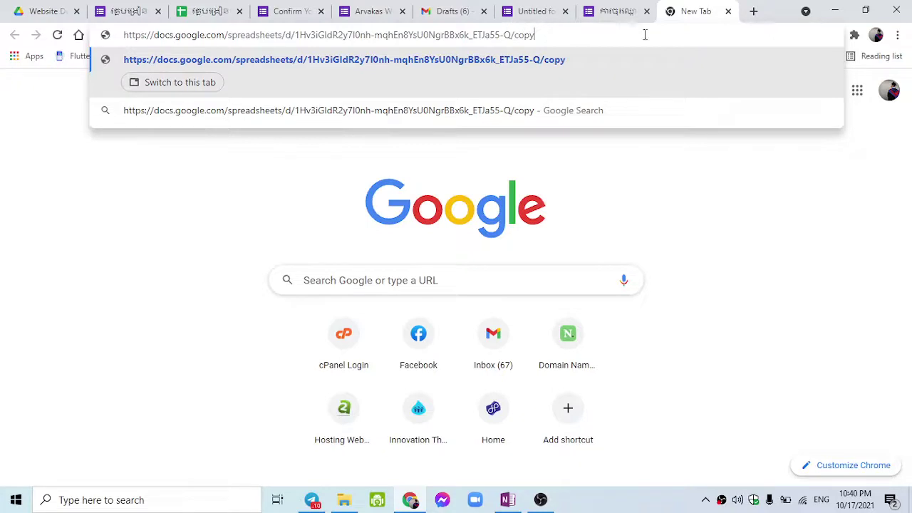
key("ctrl+z")
left_click(515, 35)
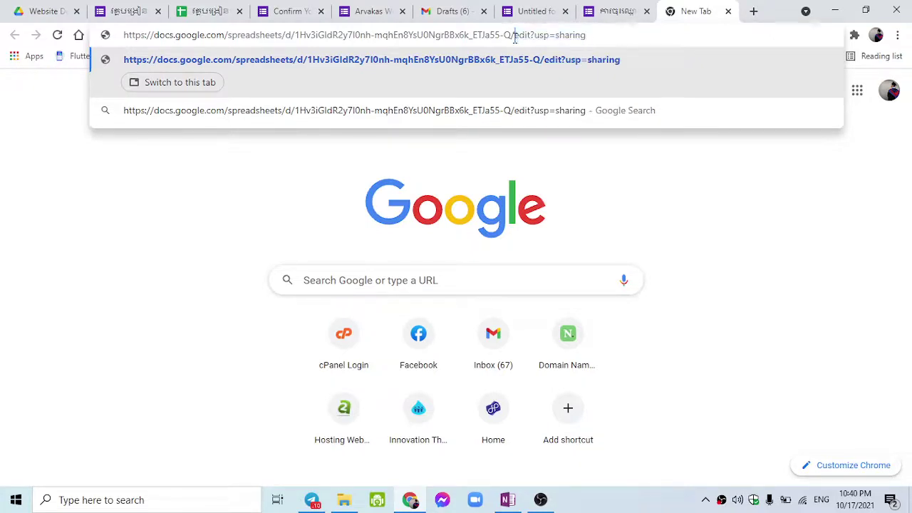
left_click_drag(530, 36, 582, 33)
left_click(512, 34)
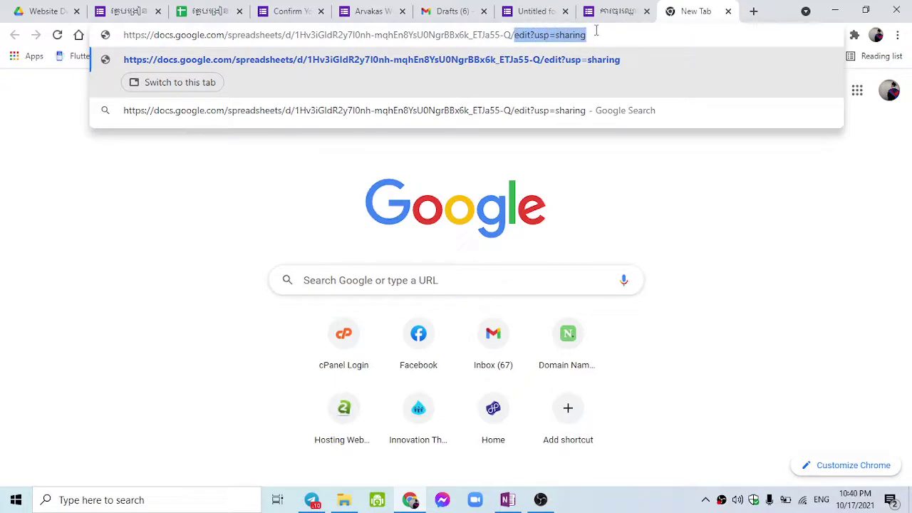
type("copy")
key("Return")
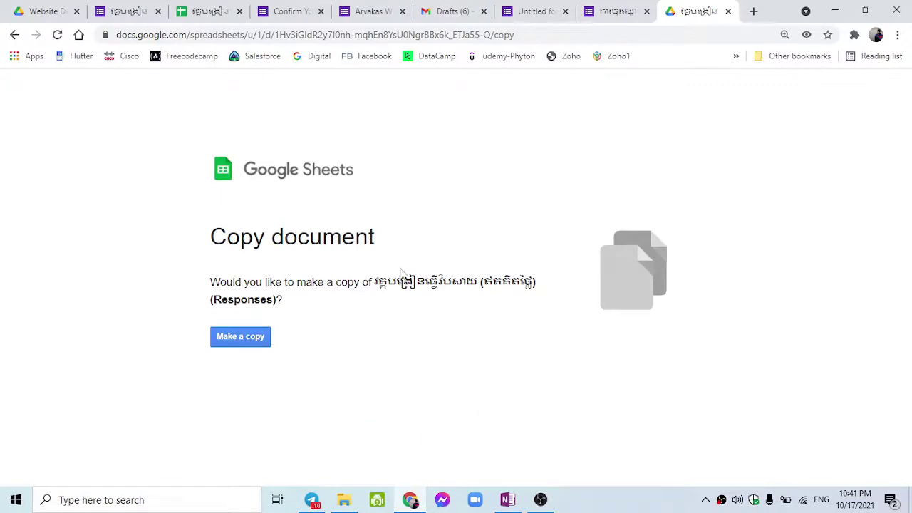
Select the /copy link, then return to the responses spreadsheet and finish the Share dialog with Done.
left_click_drag(523, 35, 92, 42)
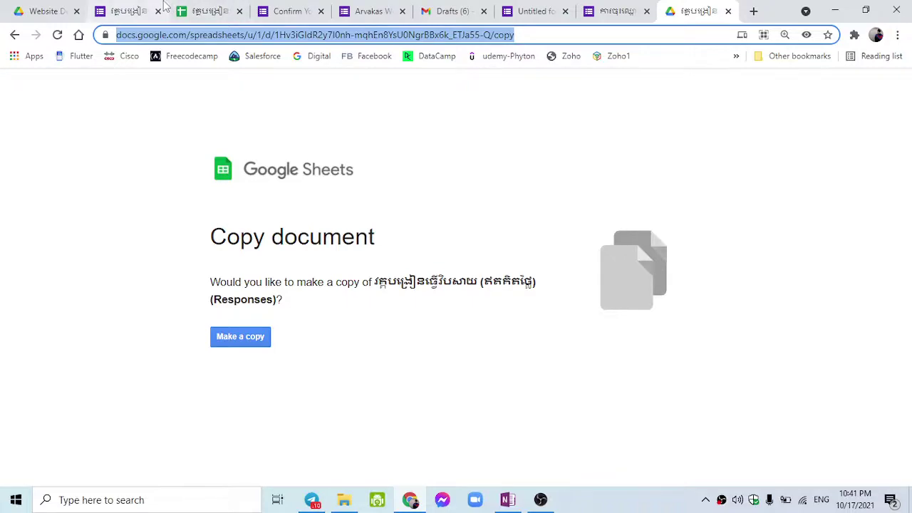
left_click(210, 11)
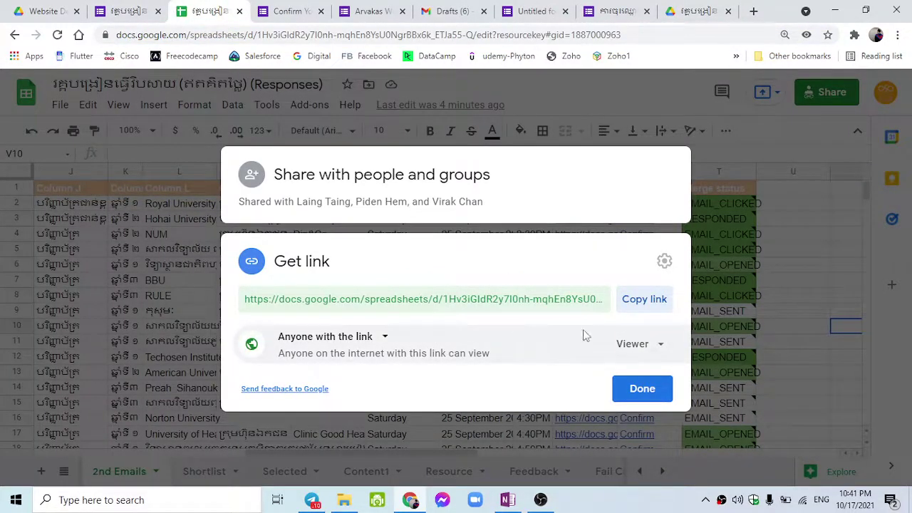
left_click(645, 394)
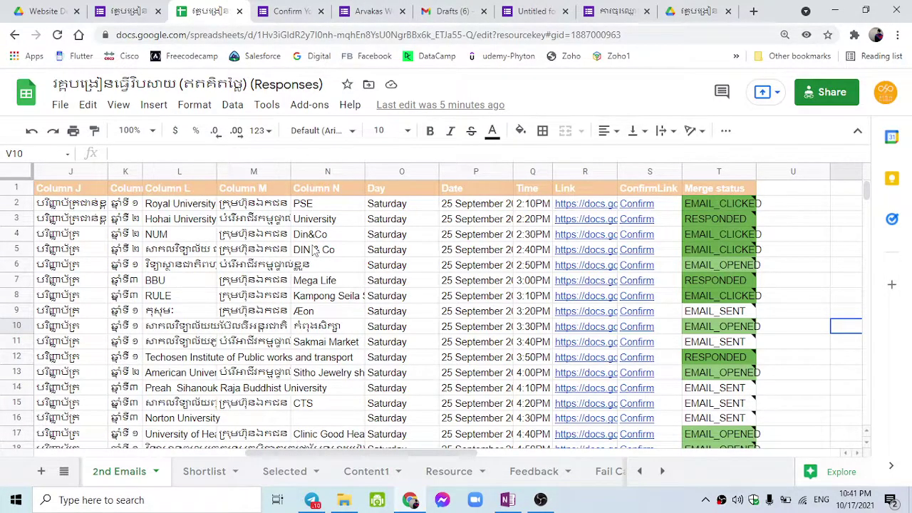
Switch to the Arvakas Web Training Feedback form and scroll through its questions.
left_click(611, 6)
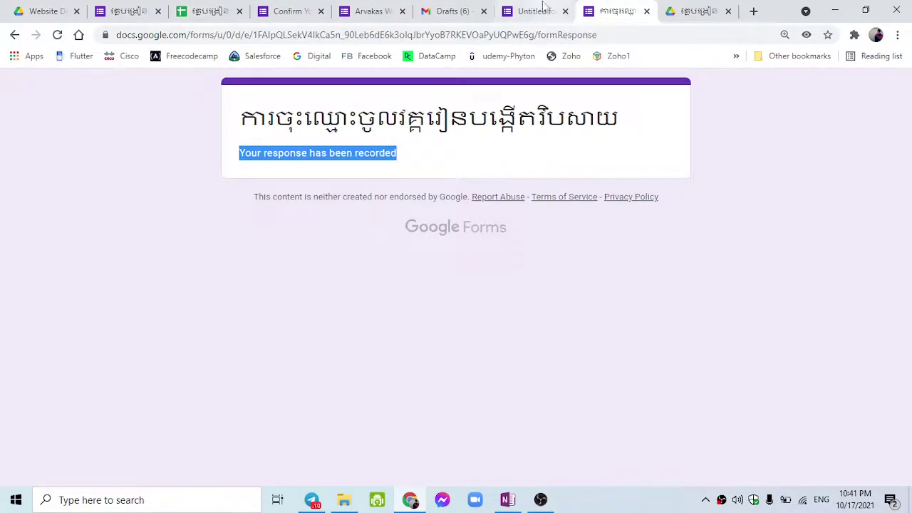
left_click(304, 5)
left_click(365, 9)
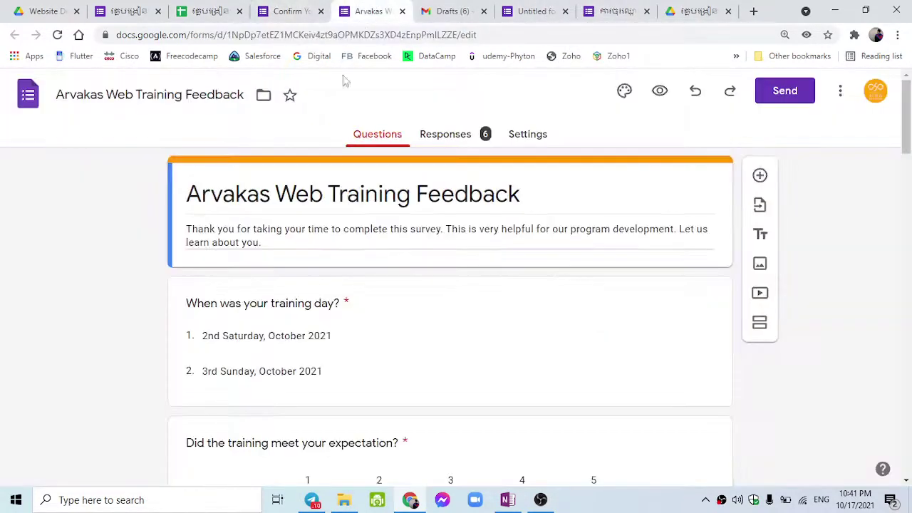
scroll(307, 212, "down", 3)
scroll(307, 213, "up", 2)
scroll(307, 212, "down", 3)
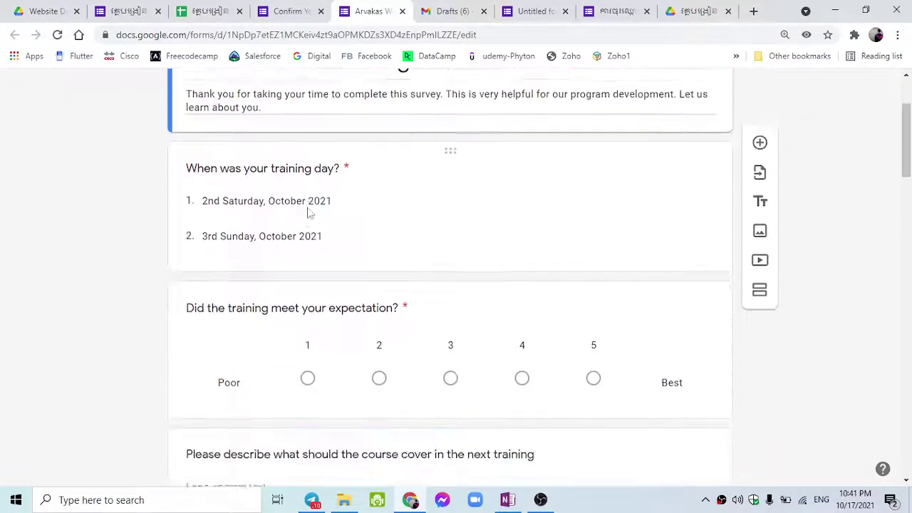
scroll(307, 212, "down", 6)
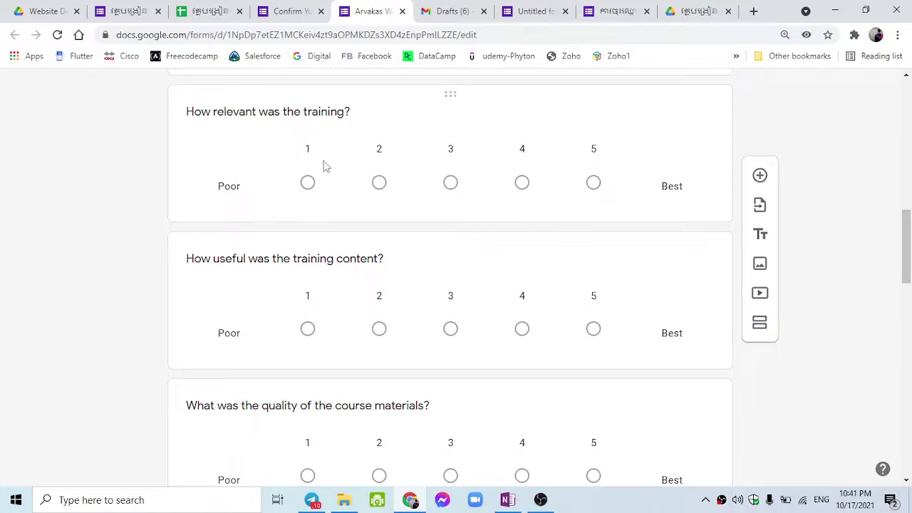
scroll(324, 166, "down", 10)
scroll(383, 290, "up", 4)
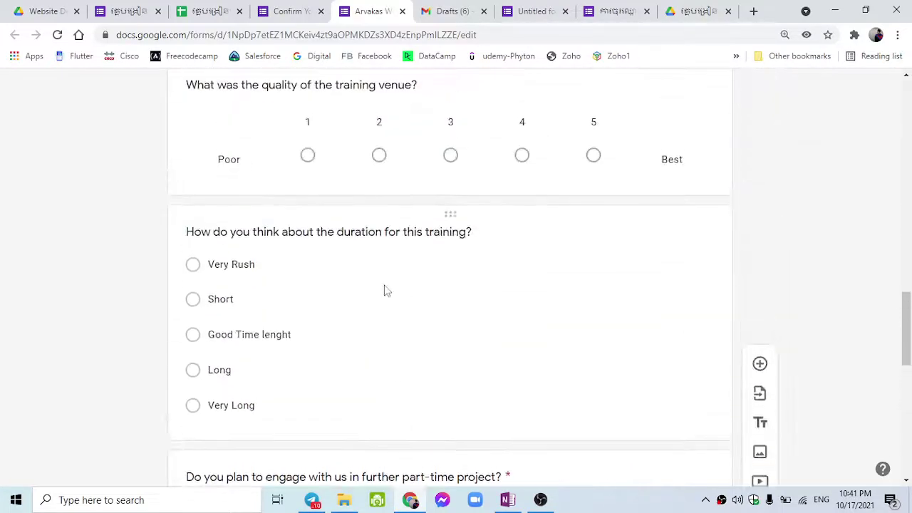
scroll(383, 290, "up", 3)
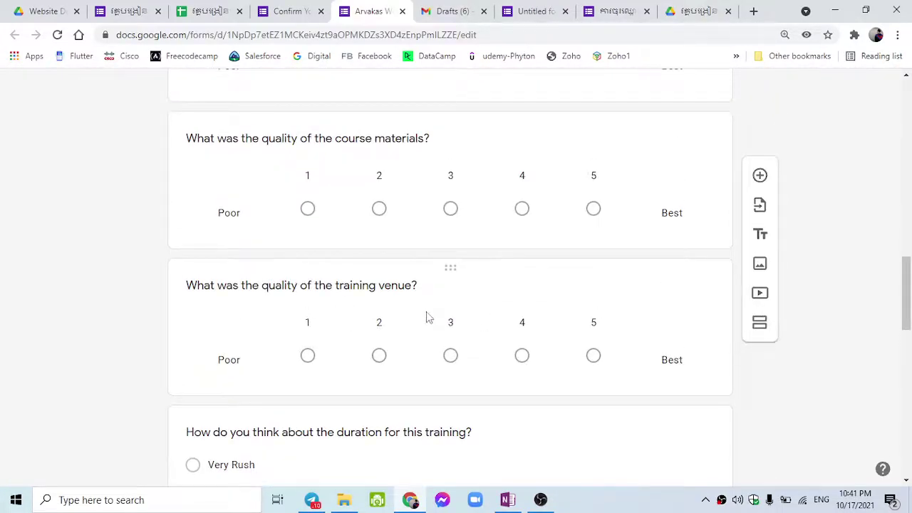
scroll(425, 316, "up", 1)
scroll(356, 299, "up", 1)
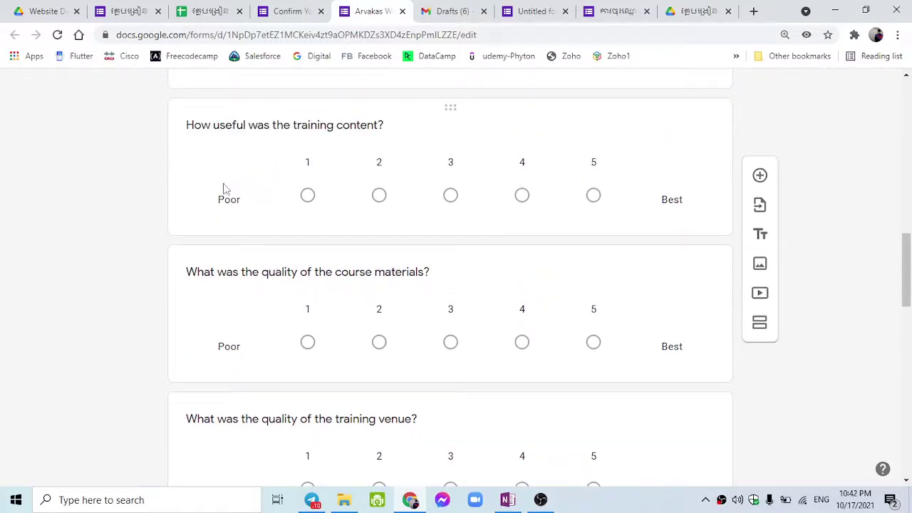
scroll(228, 188, "up", 1)
Review the training content question's linear scale from 1, labelled Poor and Best, then switch forms.
left_click(240, 252)
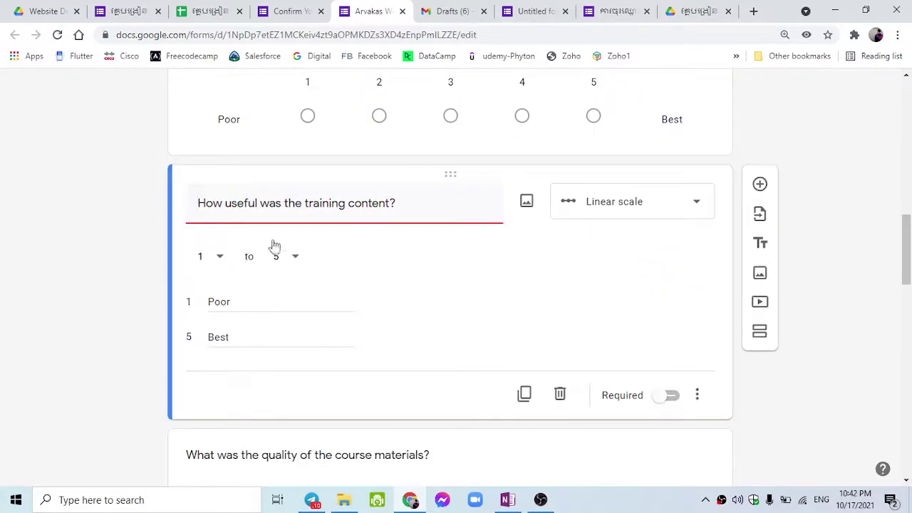
left_click(617, 216)
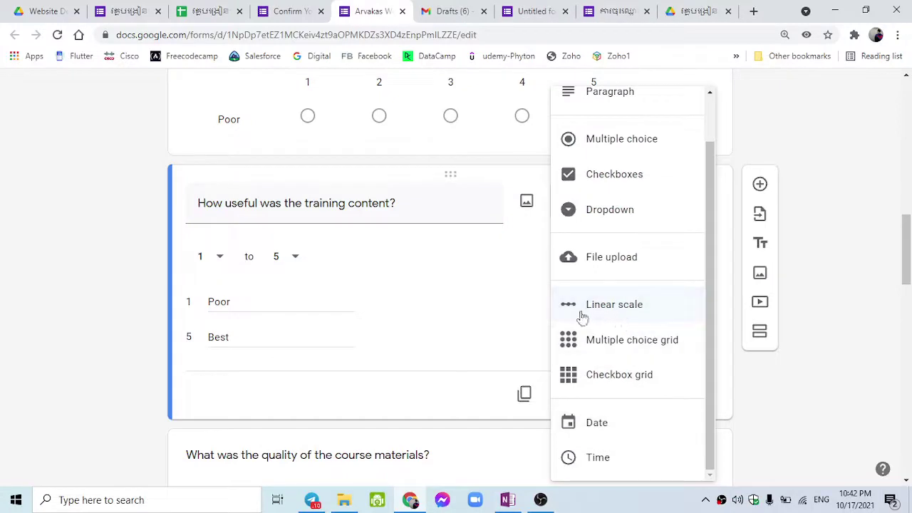
left_click(302, 253)
left_click(200, 257)
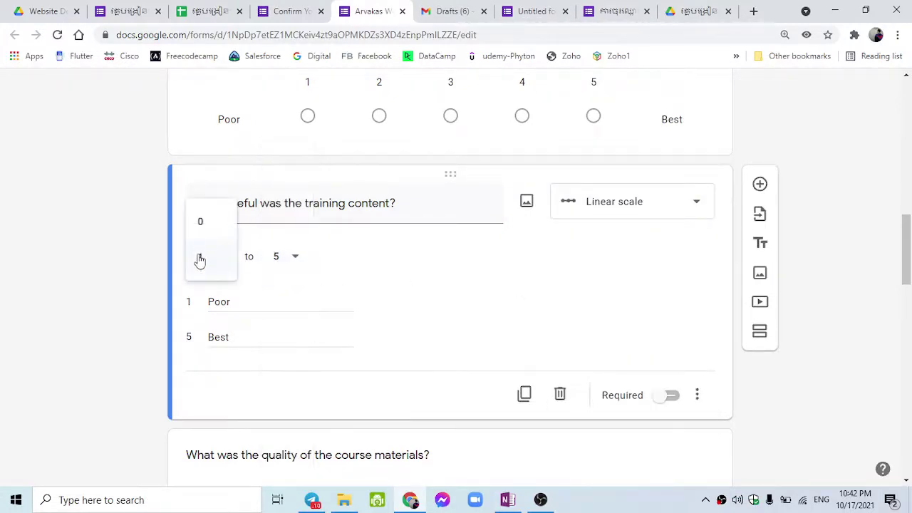
left_click(218, 247)
double_click(227, 299)
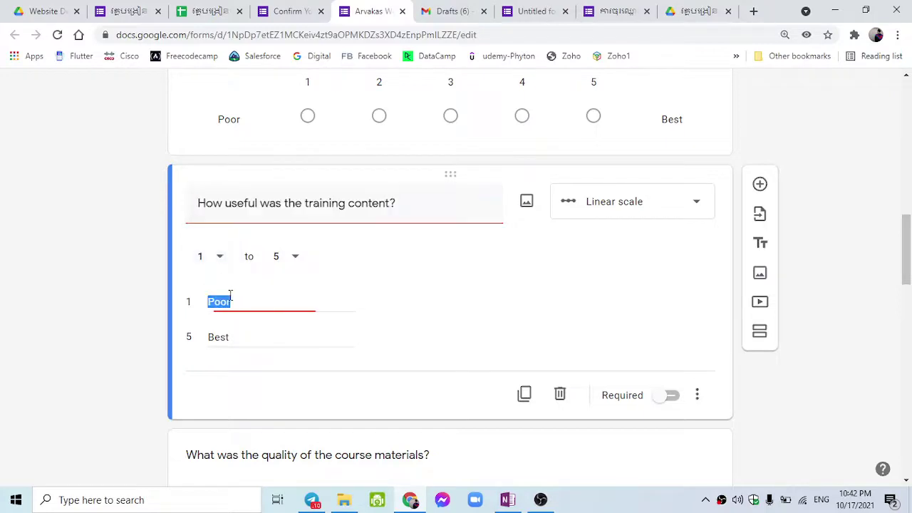
left_click(284, 257)
double_click(234, 337)
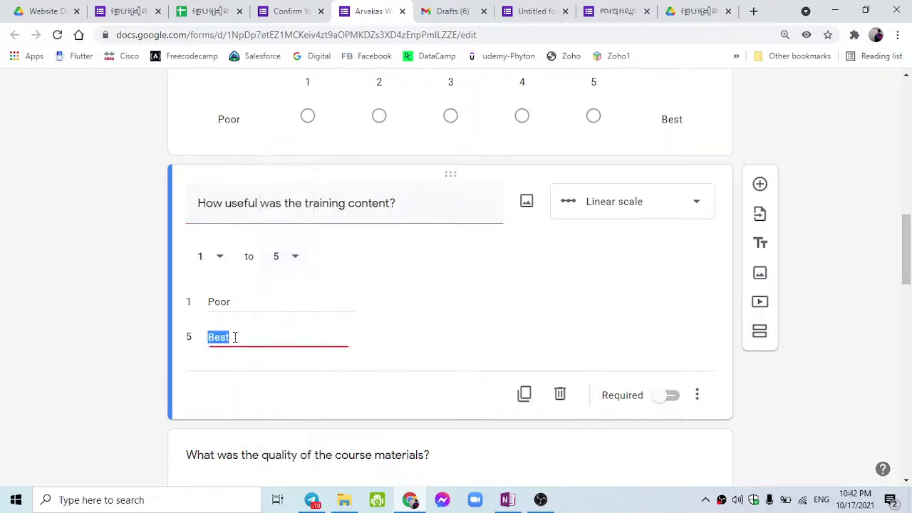
double_click(222, 302)
double_click(220, 340)
left_click(107, 285)
scroll(113, 283, "up", 15)
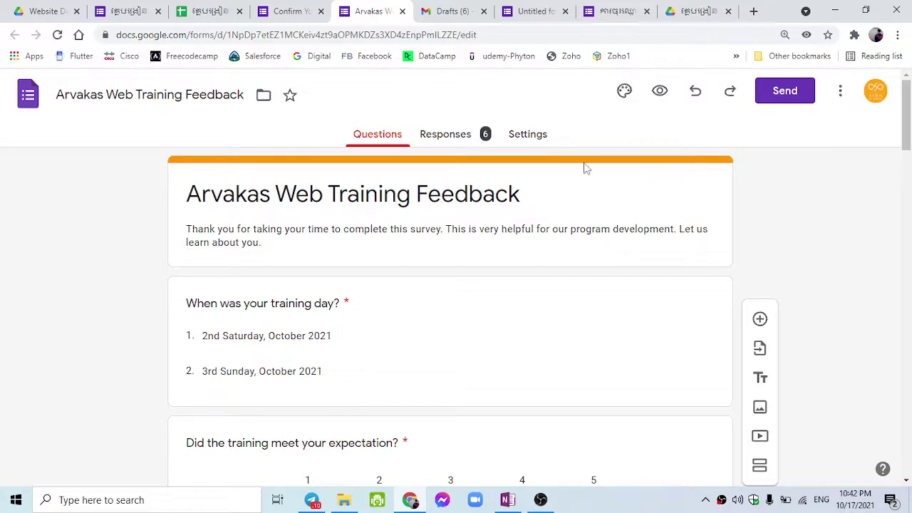
left_click(128, 11)
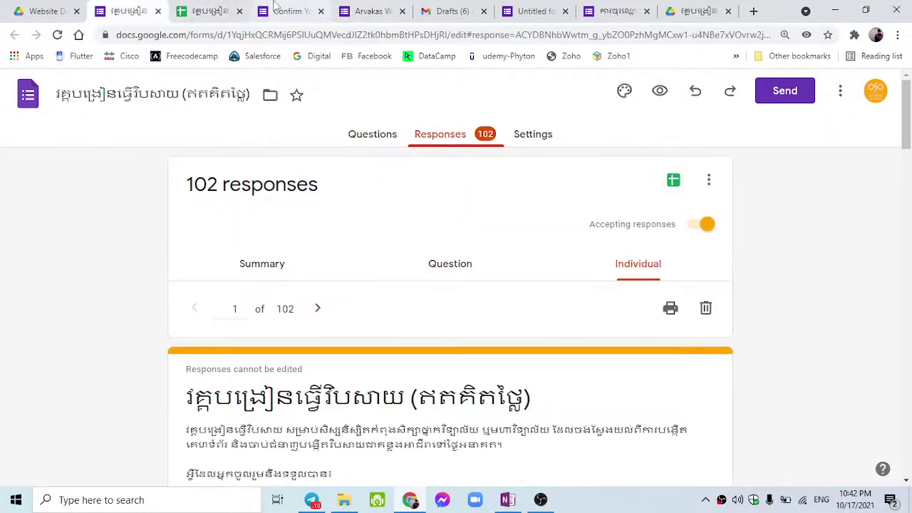
Switch the Untitled form from Settings to Questions and scroll through Section 1's short-answer fields.
left_click(552, 9)
scroll(407, 401, "down", 1)
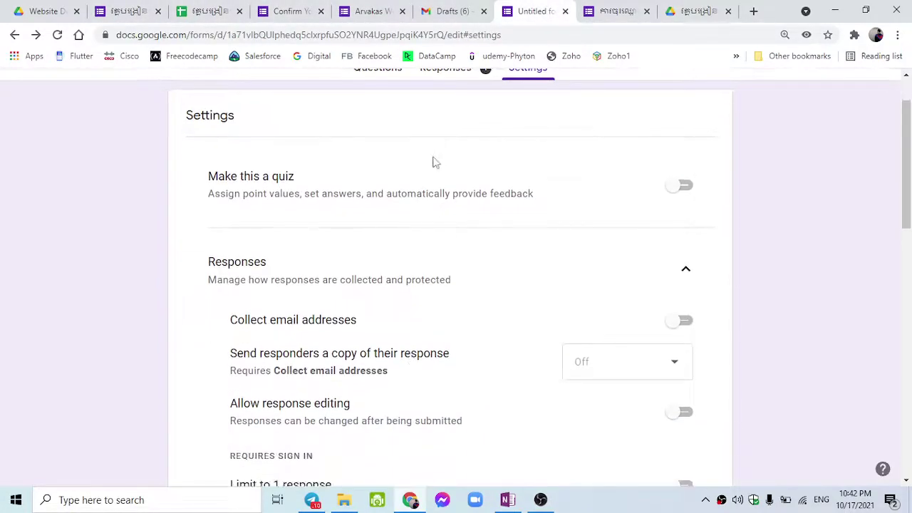
scroll(432, 159, "up", 1)
left_click(389, 142)
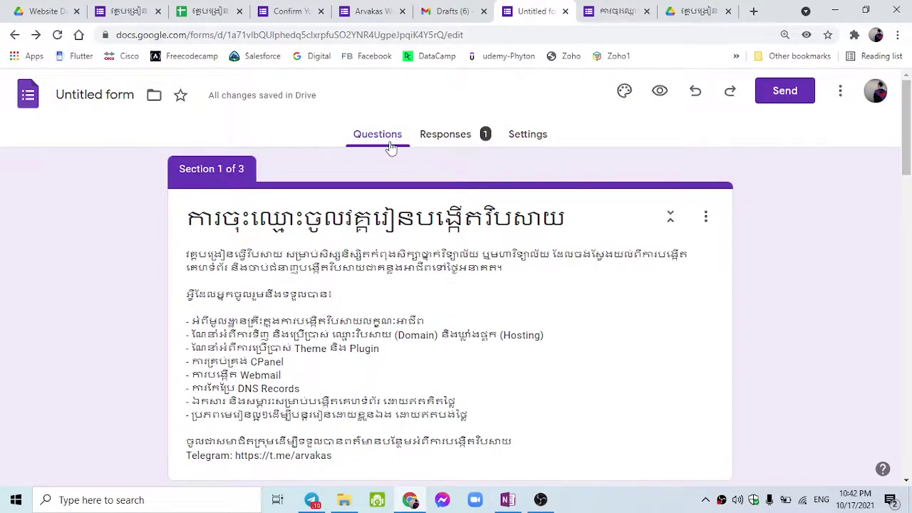
scroll(379, 248, "down", 12)
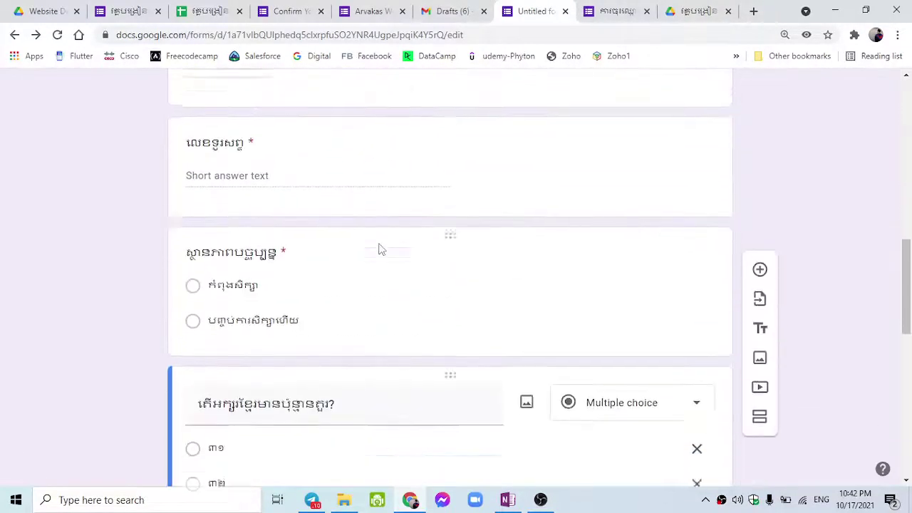
scroll(378, 248, "up", 10)
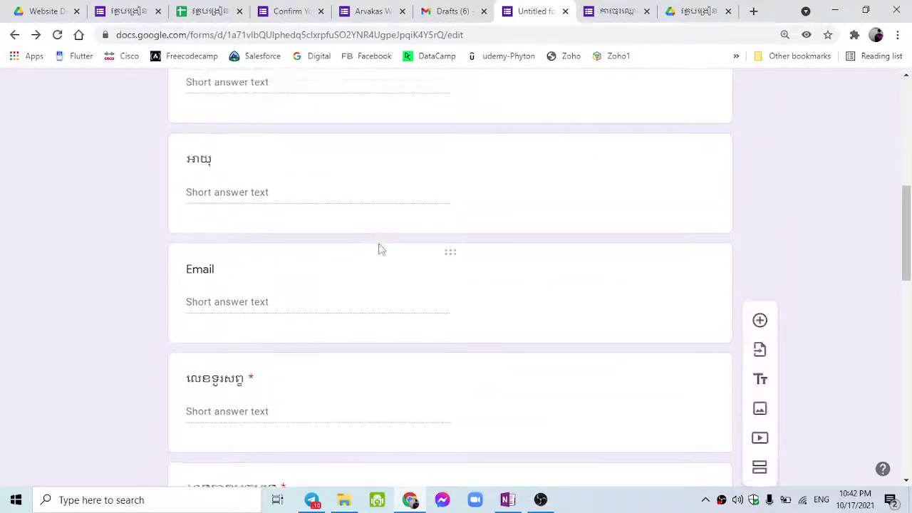
scroll(378, 249, "up", 1)
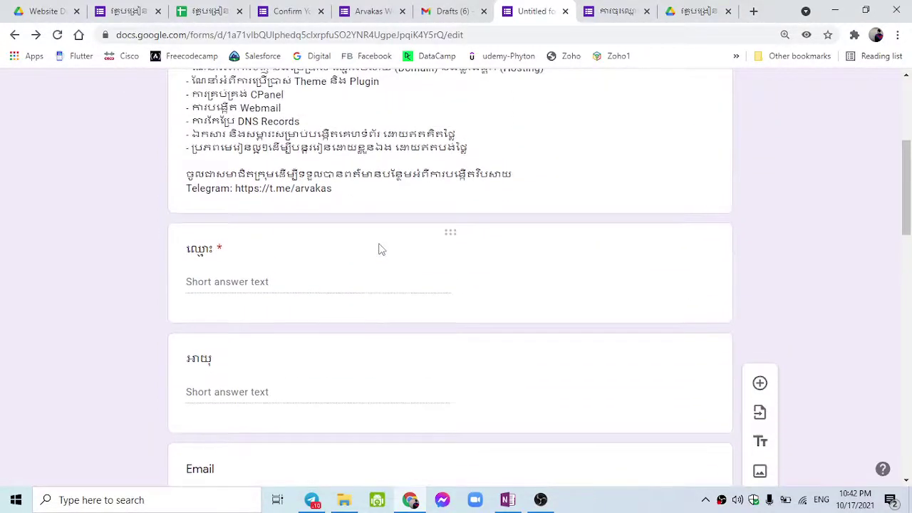
scroll(379, 249, "down", 1)
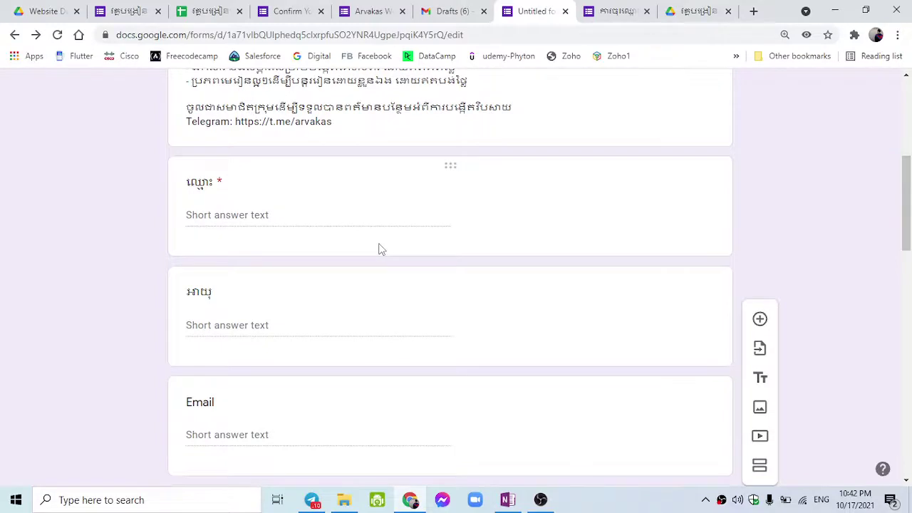
scroll(378, 249, "down", 8)
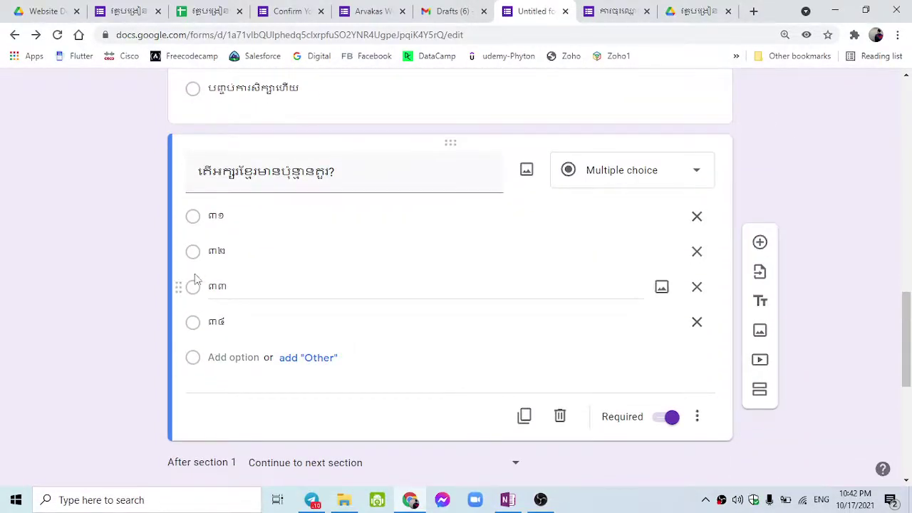
scroll(295, 259, "up", 4)
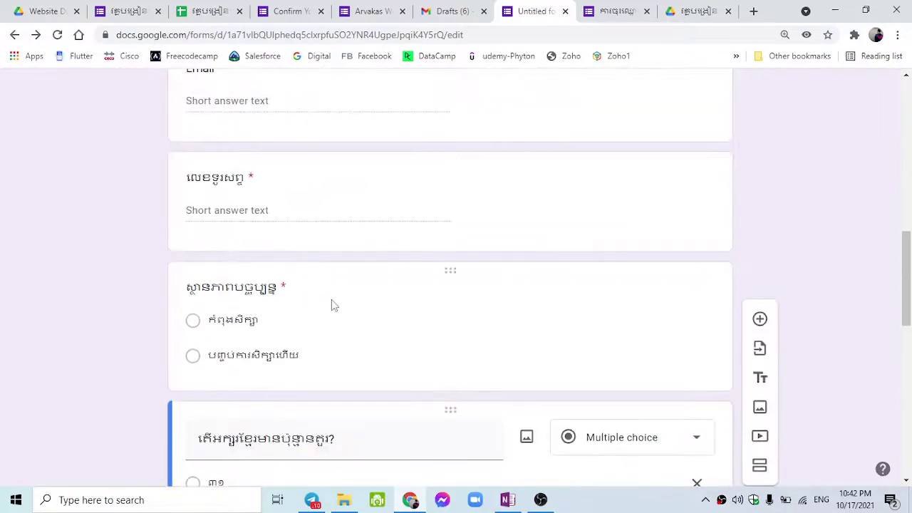
scroll(372, 300, "up", 4)
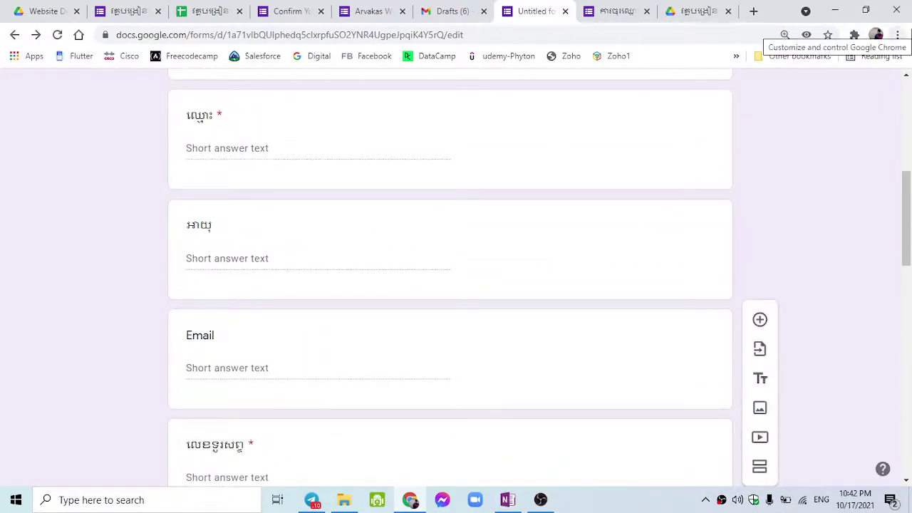
scroll(392, 371, "down", 2)
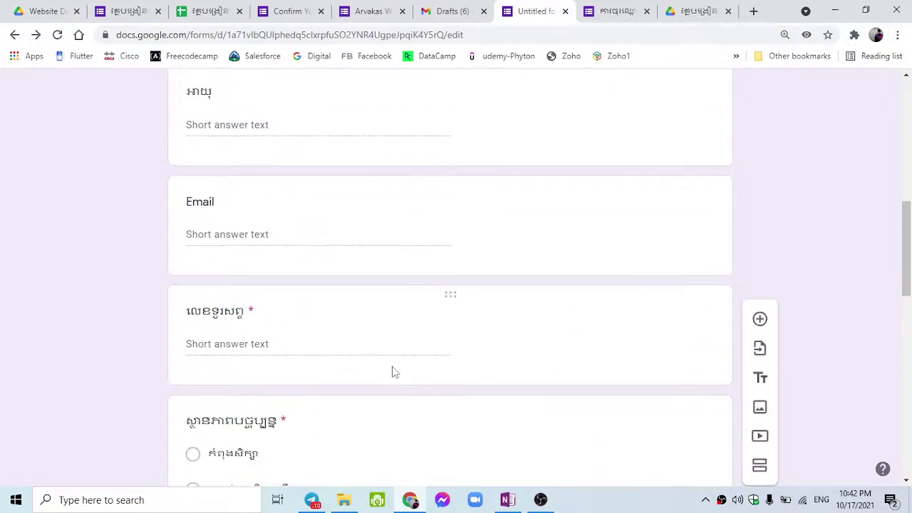
scroll(370, 385, "down", 2)
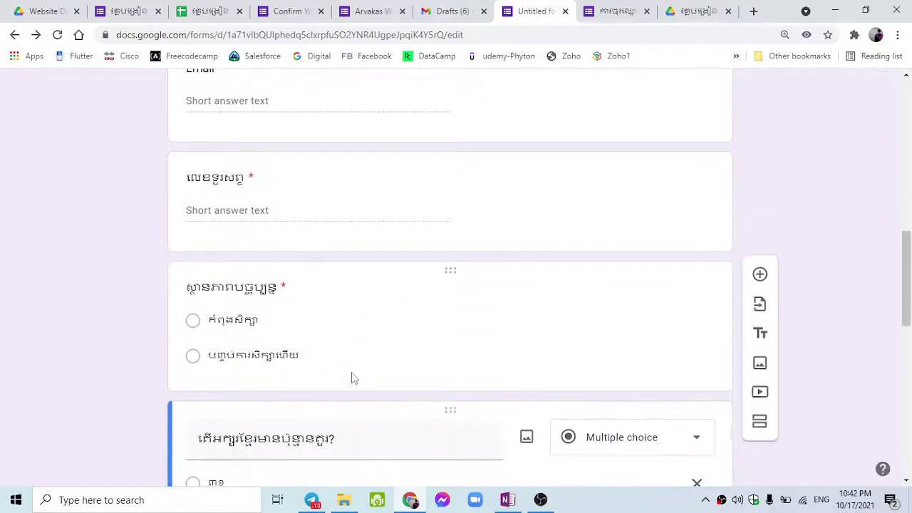
Select the current-status, Email and name question cards to review their settings.
left_click(198, 332)
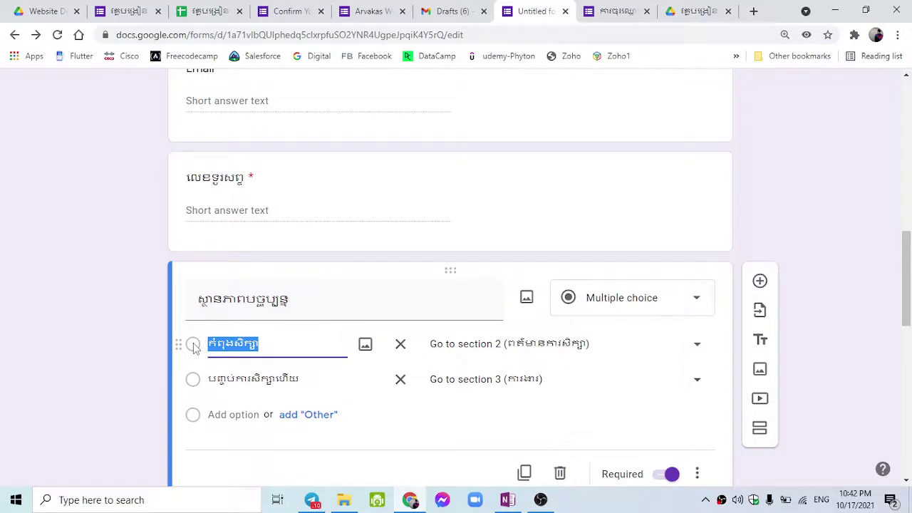
scroll(227, 346, "down", 7)
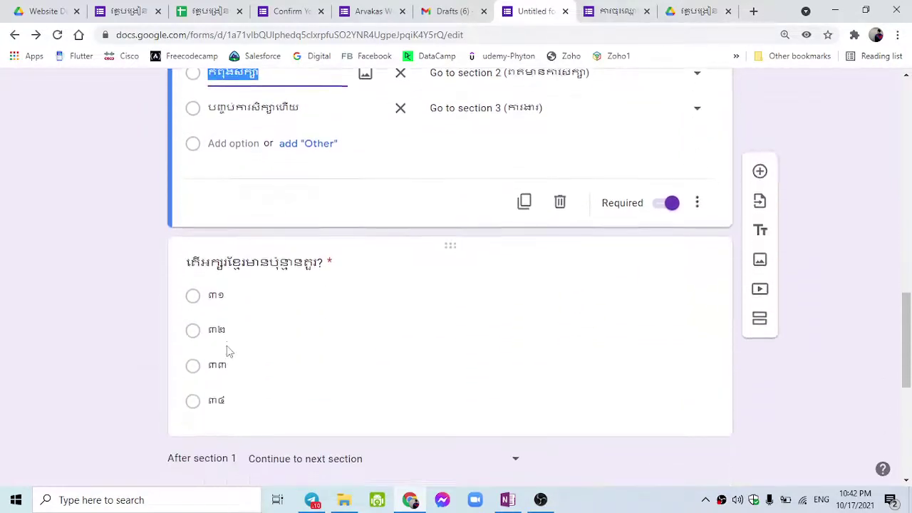
scroll(227, 349, "down", 1)
scroll(227, 346, "up", 5)
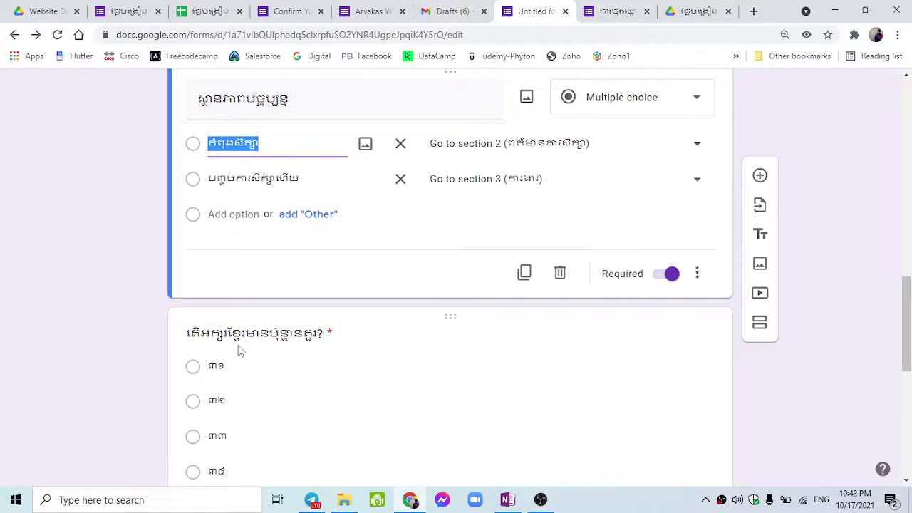
scroll(239, 351, "up", 5)
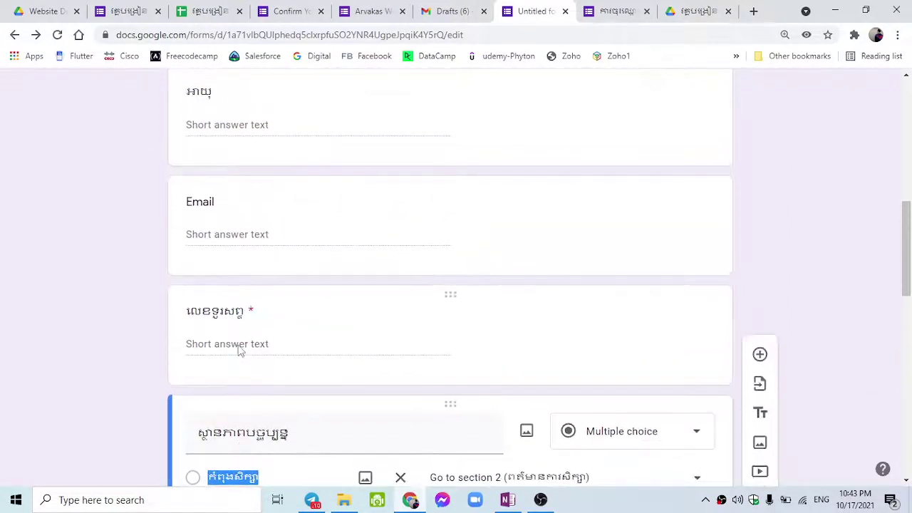
scroll(238, 350, "down", 2)
scroll(249, 346, "up", 4)
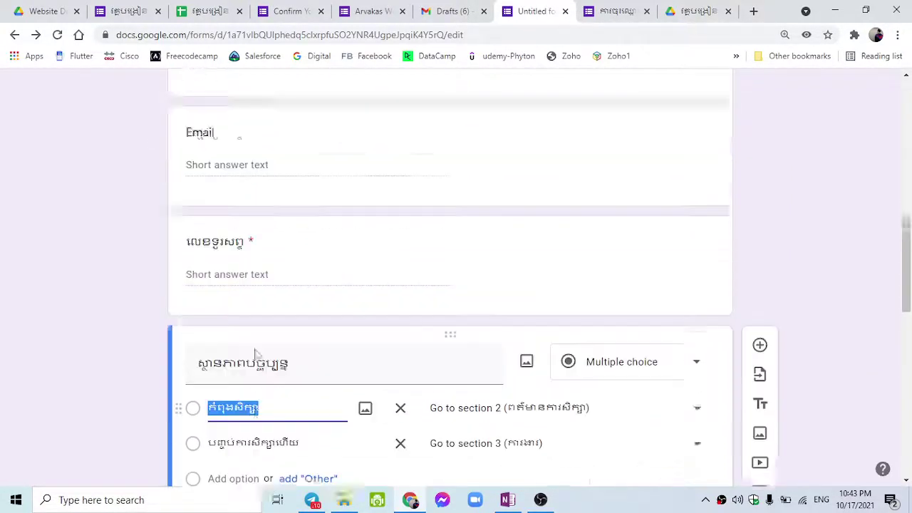
left_click(246, 363)
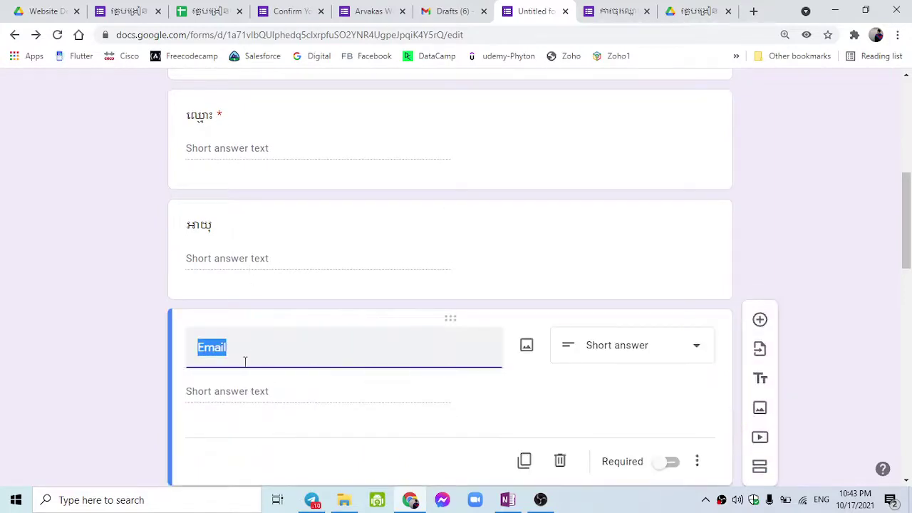
scroll(264, 240, "up", 1)
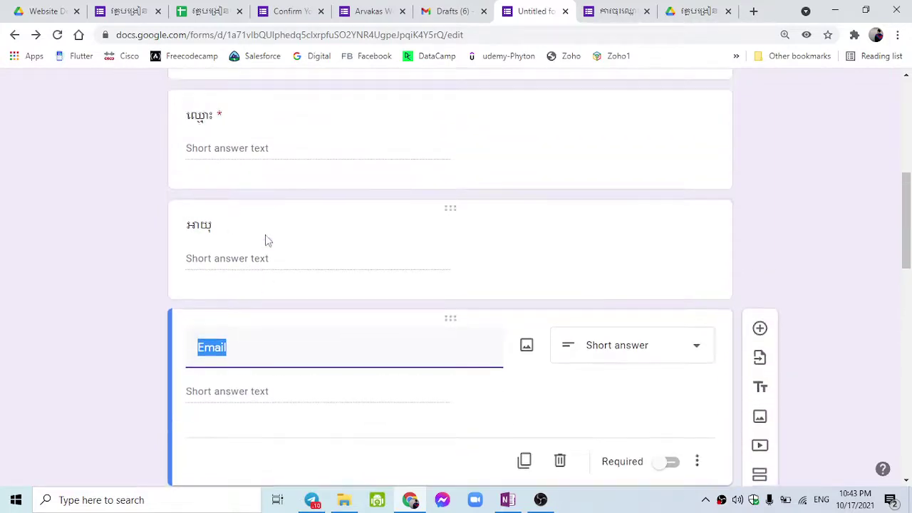
left_click(246, 163)
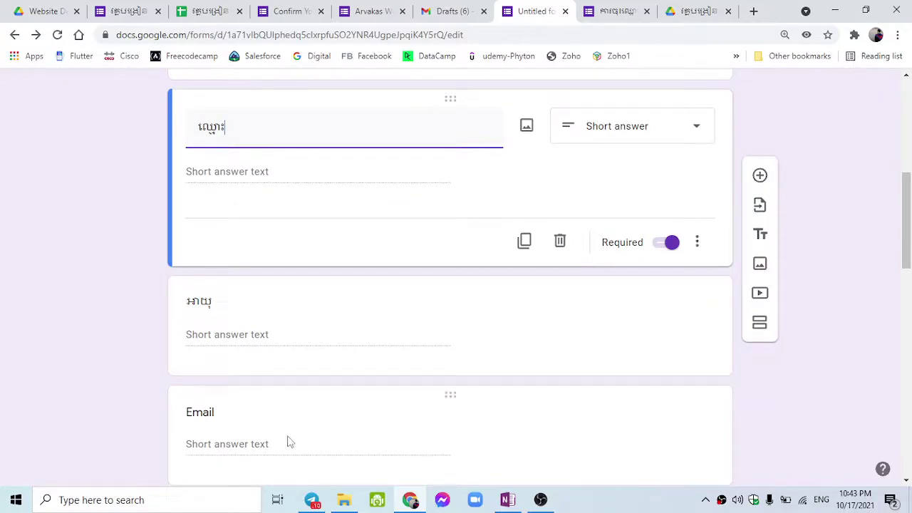
scroll(294, 437, "up", 6)
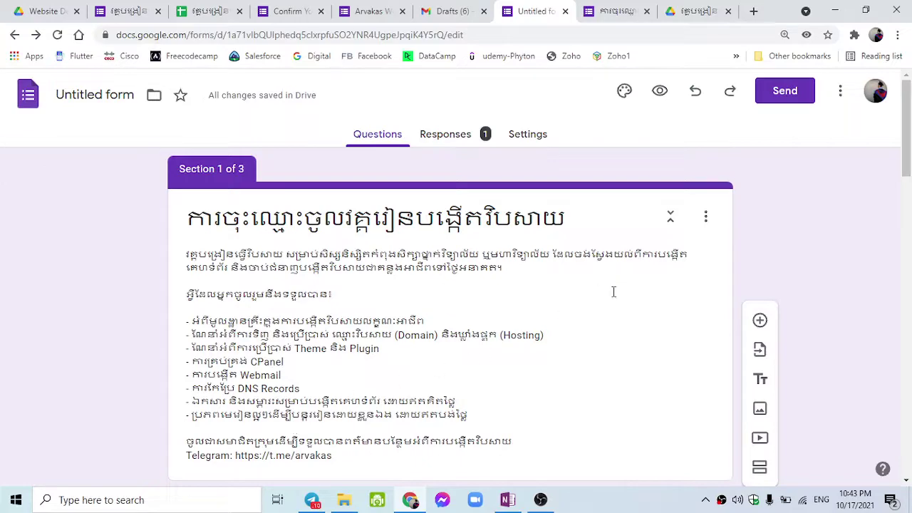
scroll(612, 292, "down", 8)
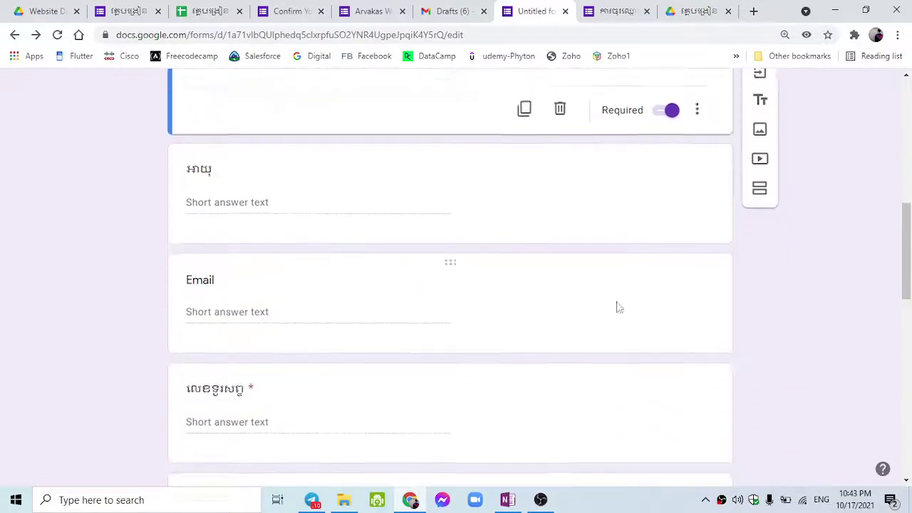
scroll(618, 306, "up", 8)
Review the Khmer course form's pre-filled link page, then switch to Arvakas Web Training Feedback.
left_click(898, 34)
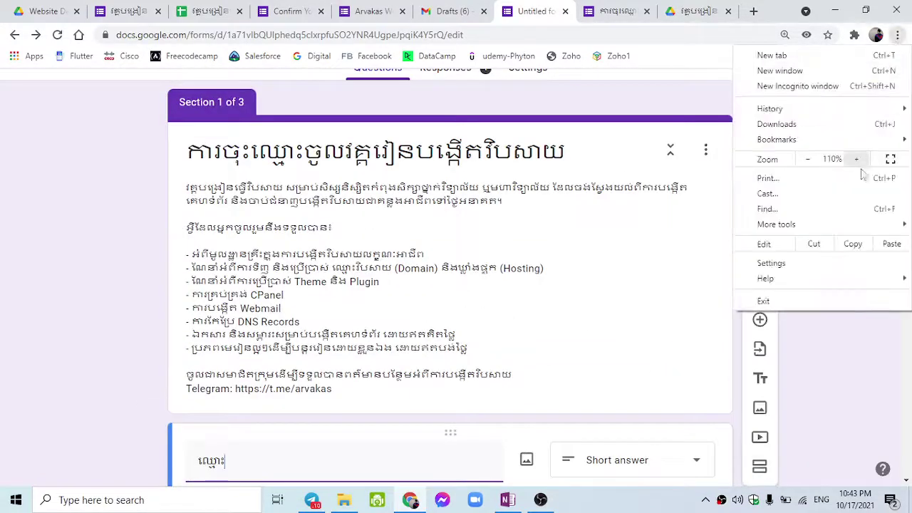
left_click(682, 125)
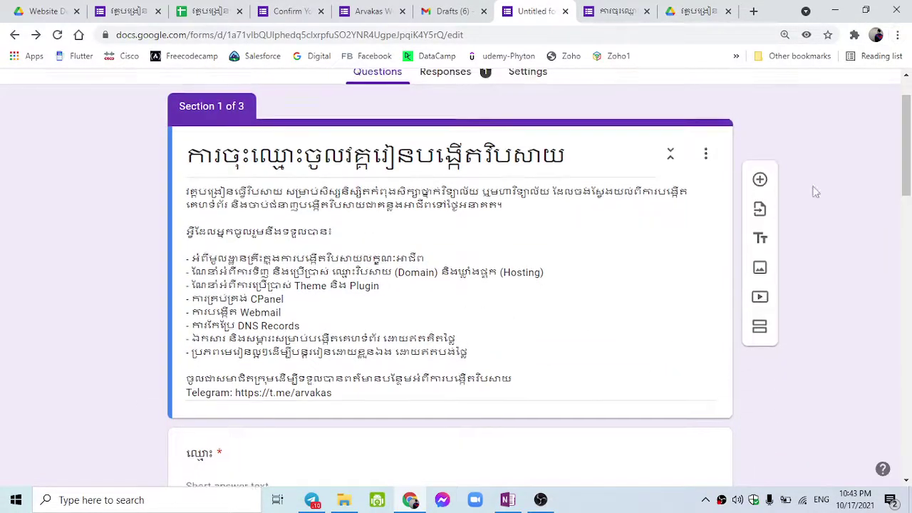
scroll(819, 206, "up", 1)
left_click(833, 99)
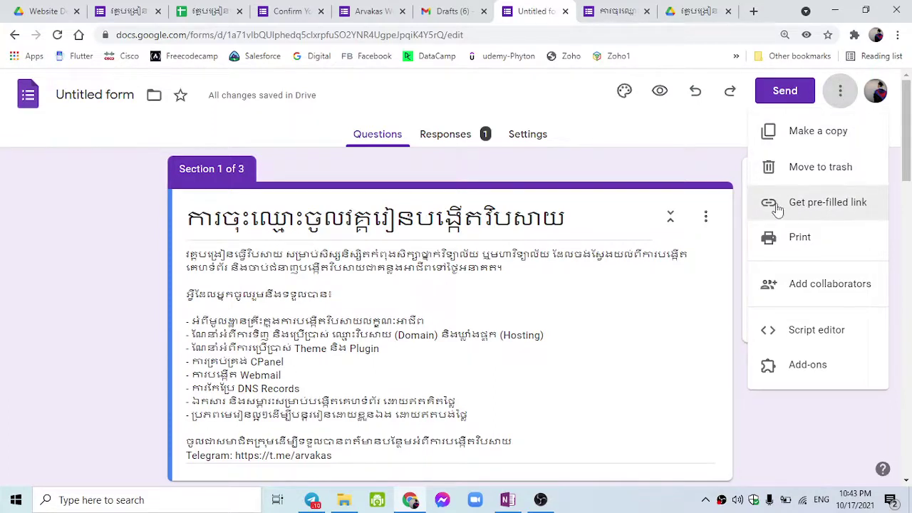
left_click(812, 206)
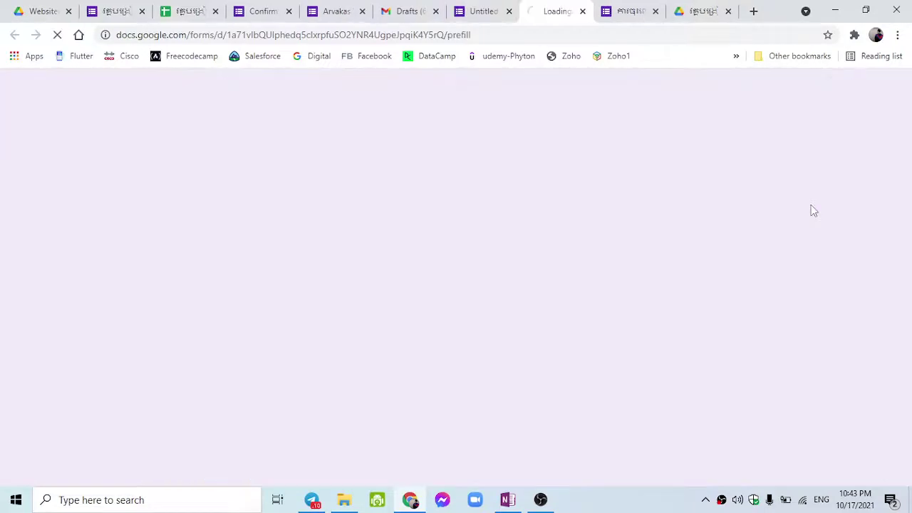
scroll(609, 310, "down", 8)
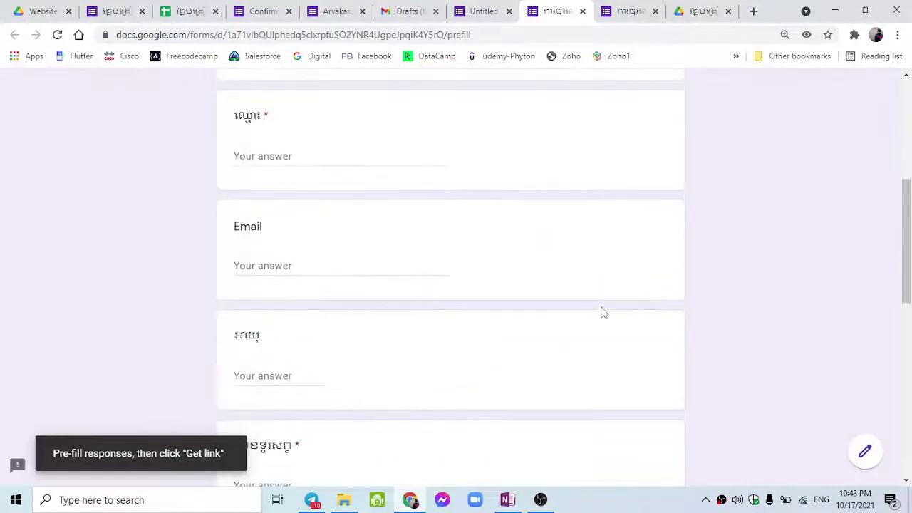
scroll(604, 312, "down", 2)
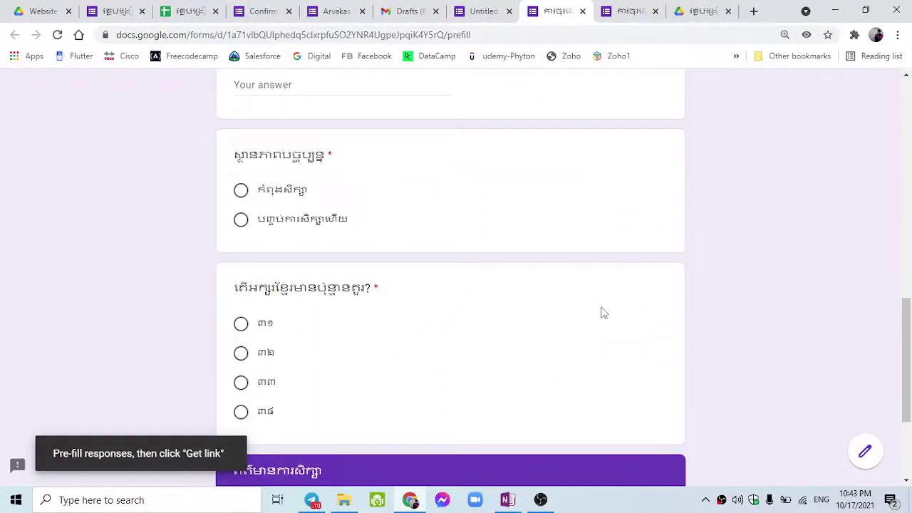
scroll(603, 312, "up", 2)
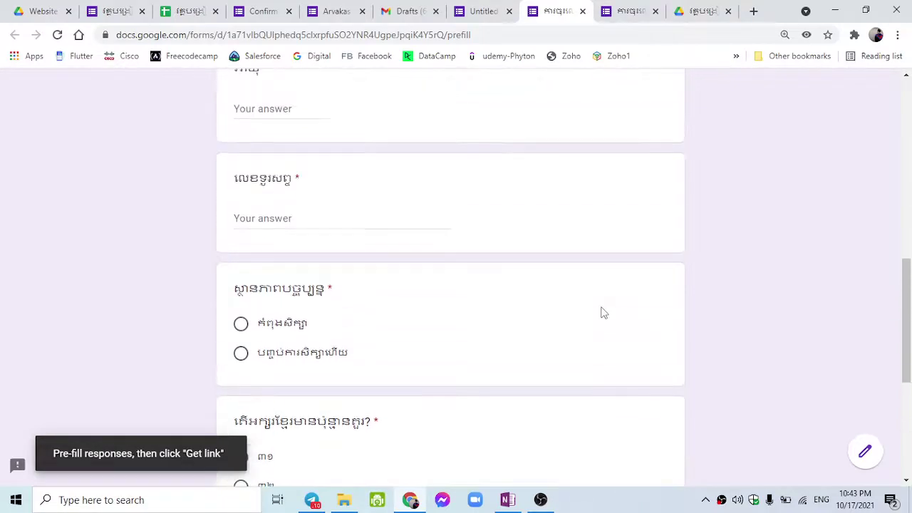
left_click(349, 7)
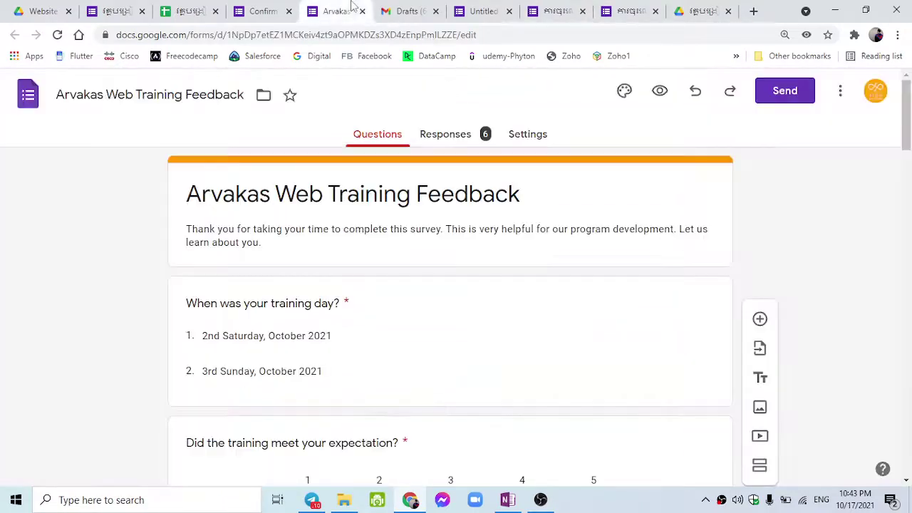
Switch to the Confirm Your Present for Interview form and scroll through its Name question.
scroll(350, 214, "down", 3)
scroll(350, 218, "up", 3)
key("ctrl+shift+Tab")
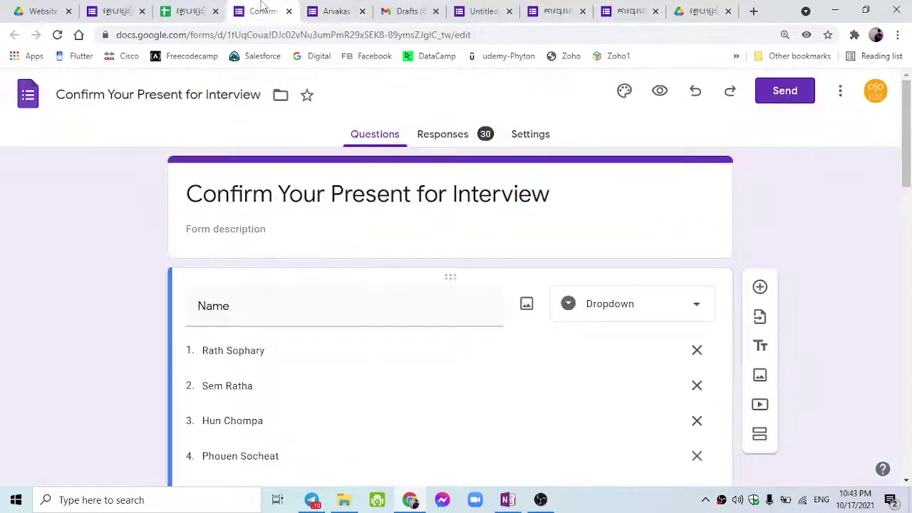
scroll(318, 250, "down", 15)
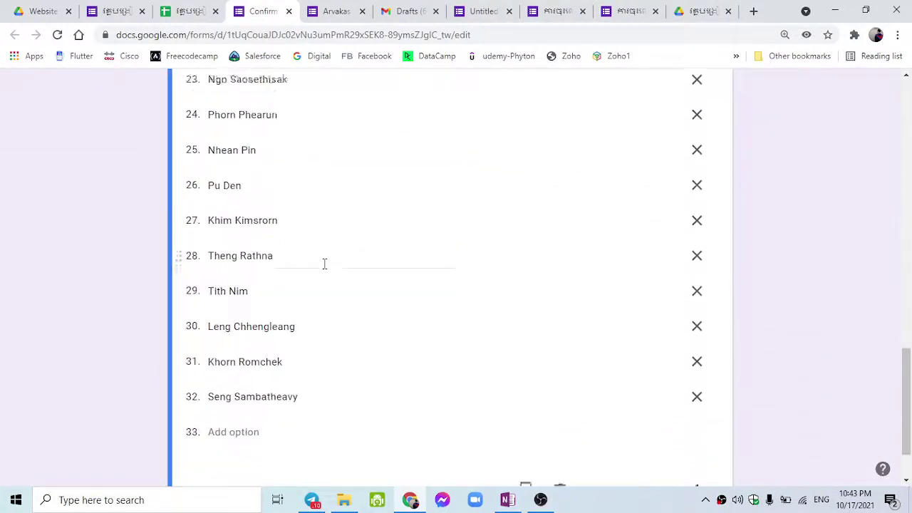
scroll(327, 267, "up", 5)
scroll(327, 260, "up", 8)
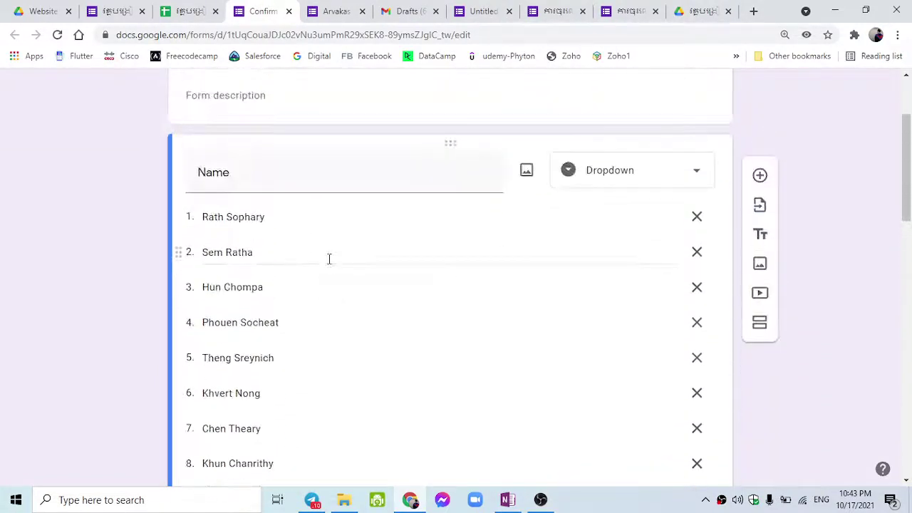
scroll(329, 290, "up", 1)
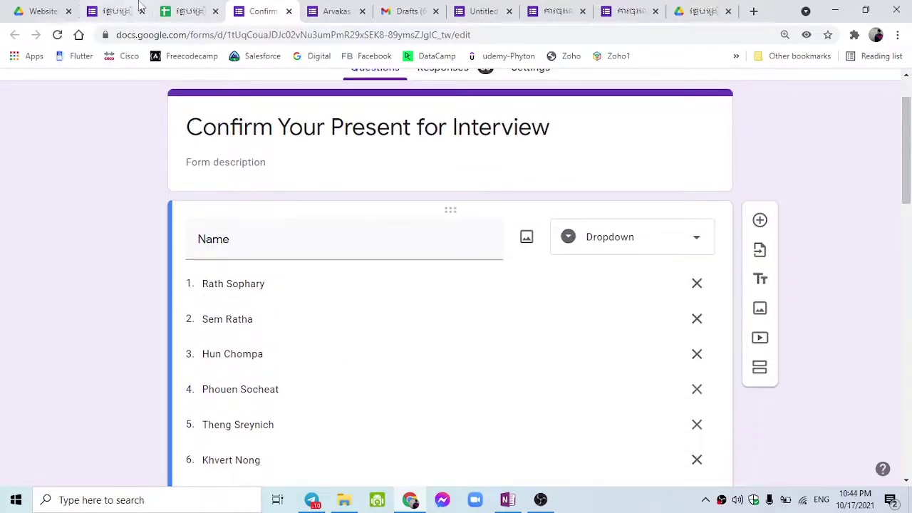
Look over an individual registration response.
left_click(114, 11)
scroll(223, 295, "down", 5)
scroll(223, 298, "down", 20)
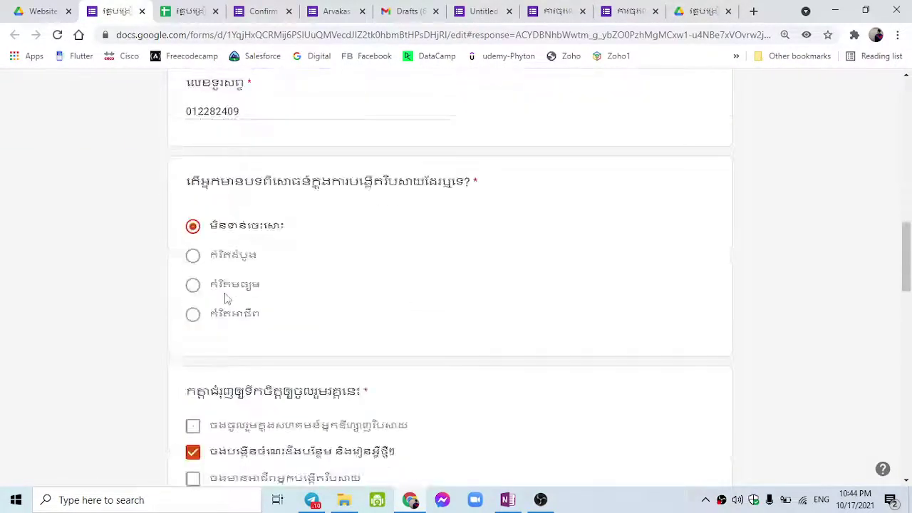
scroll(226, 300, "up", 15)
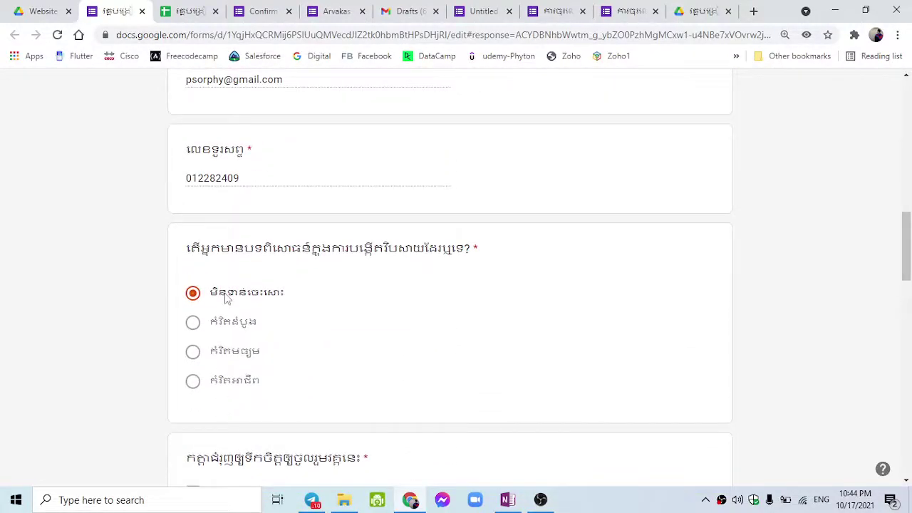
Return to the interview form editor and review the Name dropdown's candidate names again.
left_click(284, 9)
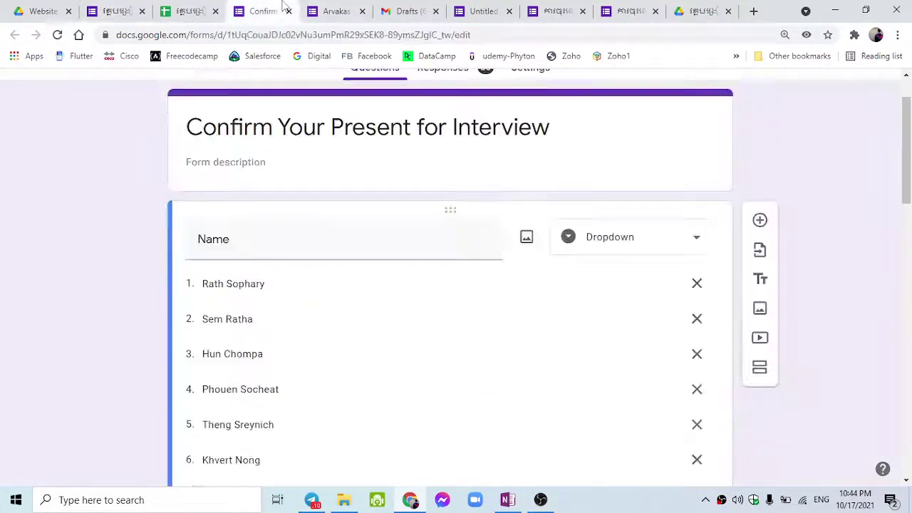
scroll(292, 442, "down", 9)
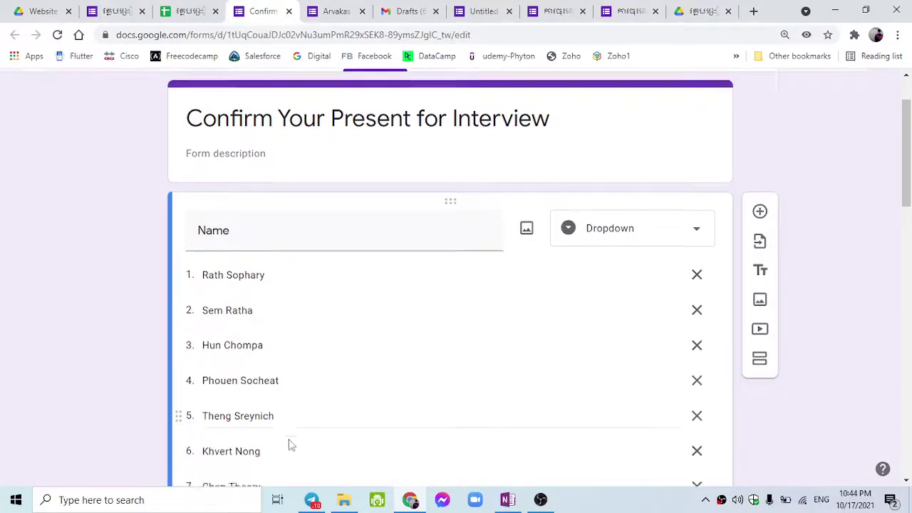
scroll(292, 442, "down", 6)
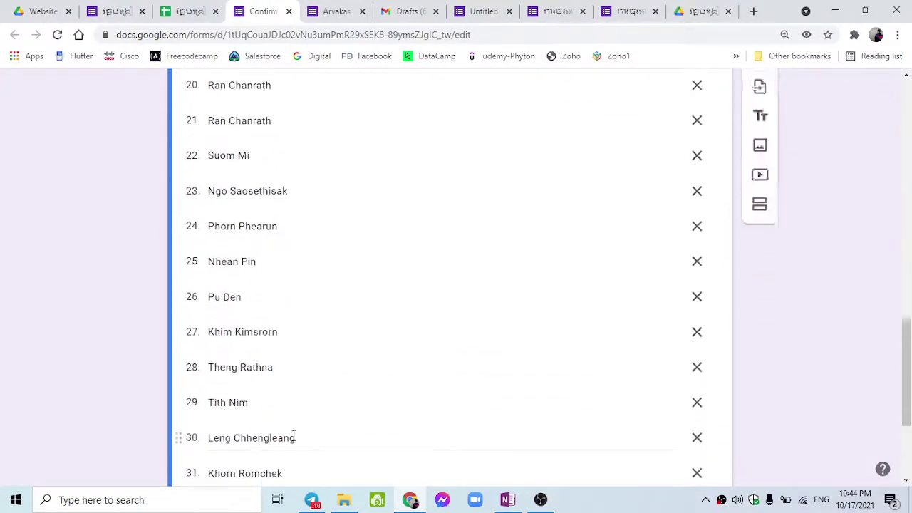
scroll(292, 439, "up", 6)
scroll(299, 437, "up", 5)
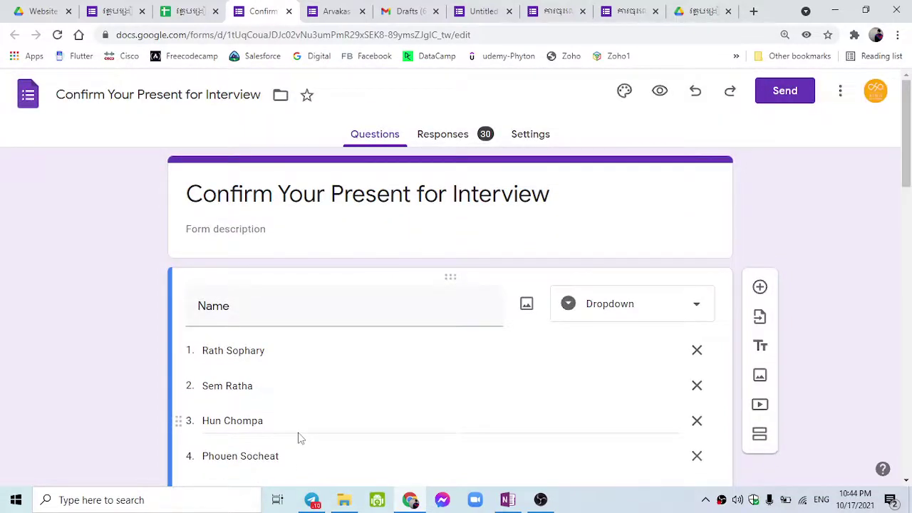
scroll(299, 437, "down", 1)
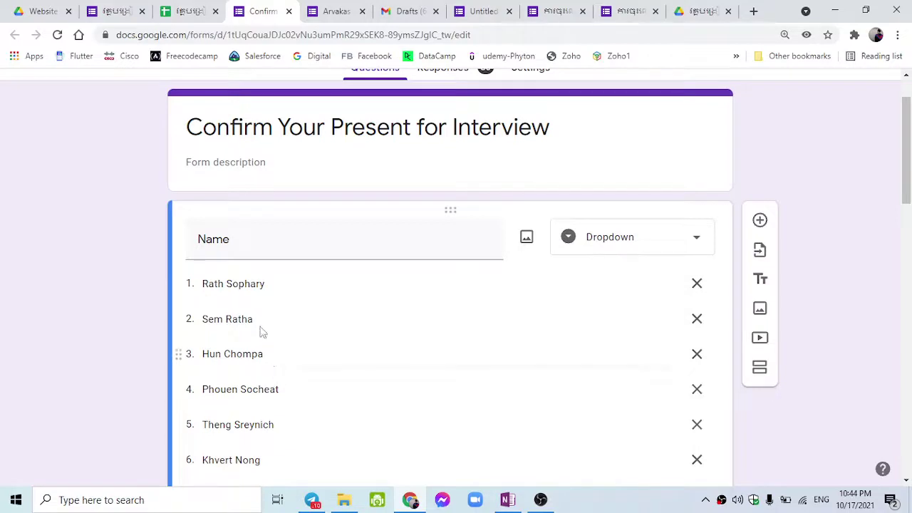
scroll(411, 238, "up", 1)
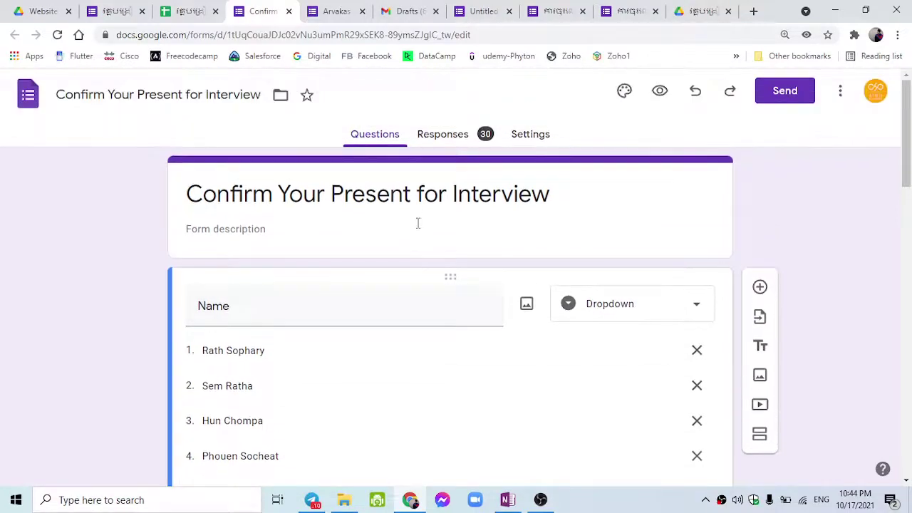
Preview the interview form, pick a candidate from the Name dropdown, then return to the editor.
left_click(661, 94)
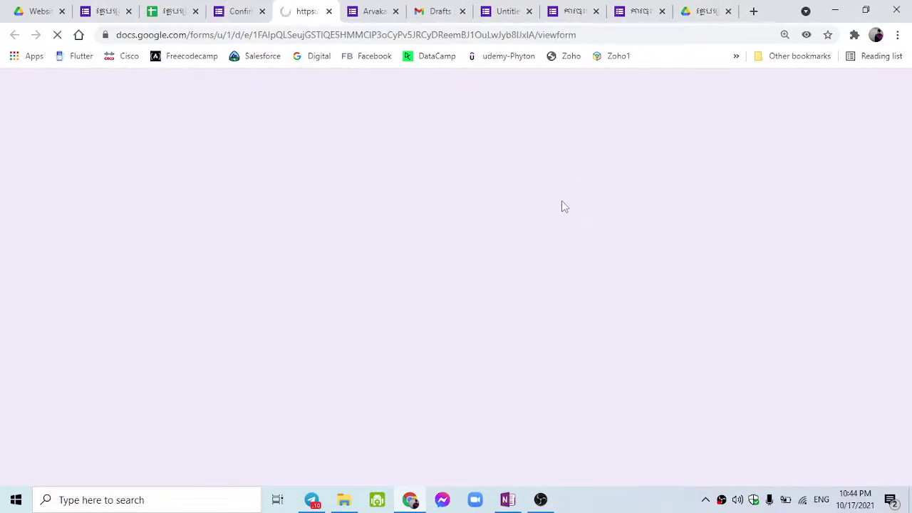
left_click(322, 250)
scroll(330, 291, "down", 10)
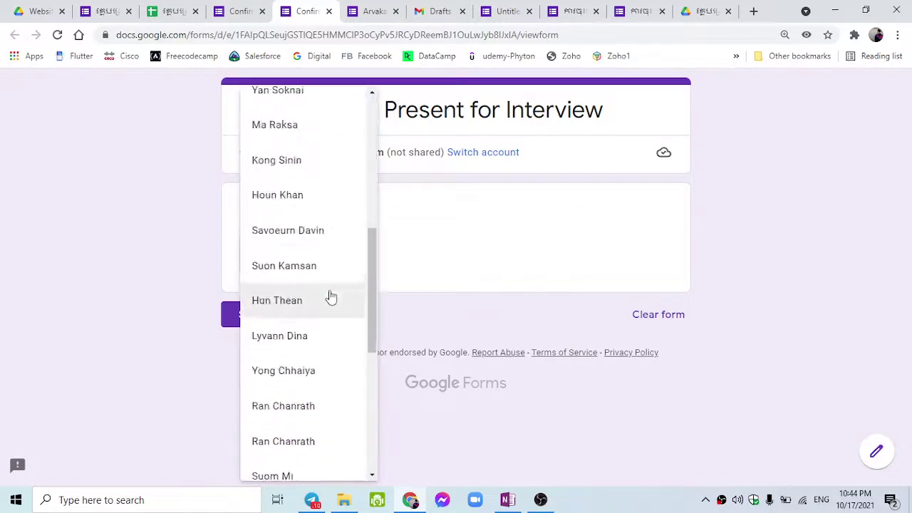
left_click(493, 258)
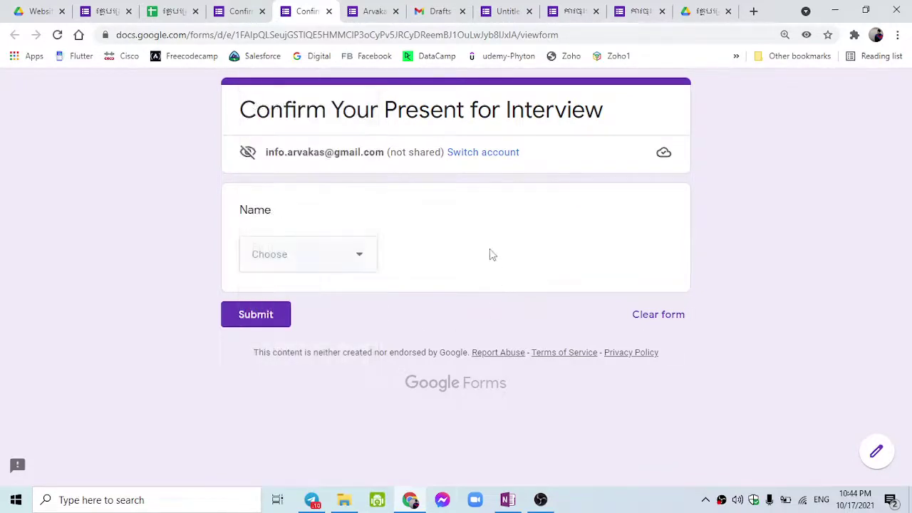
left_click(322, 268)
left_click(313, 242)
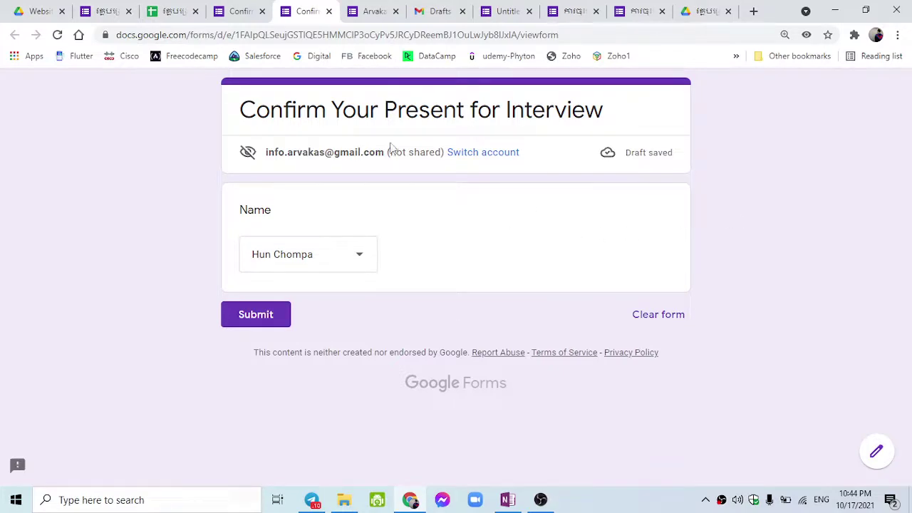
left_click(240, 11)
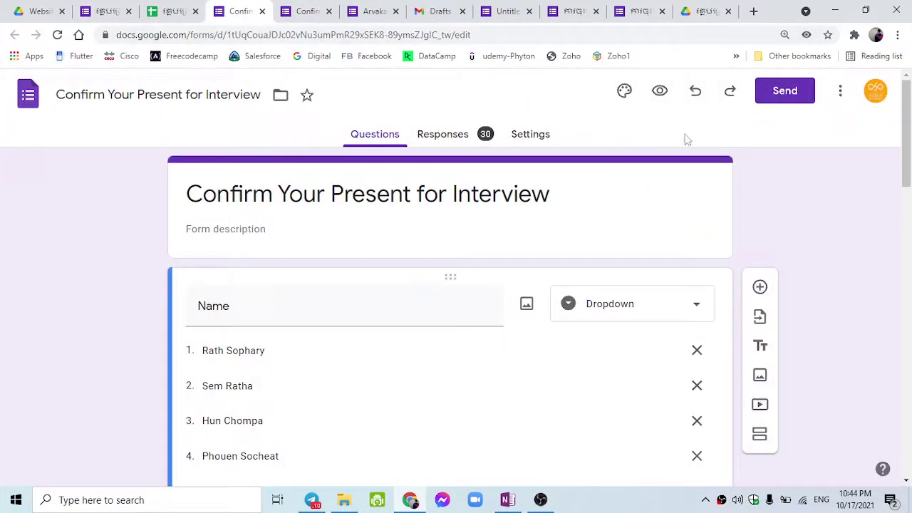
Generate a pre-filled link with a candidate chosen in the Name question and copy it.
left_click(839, 90)
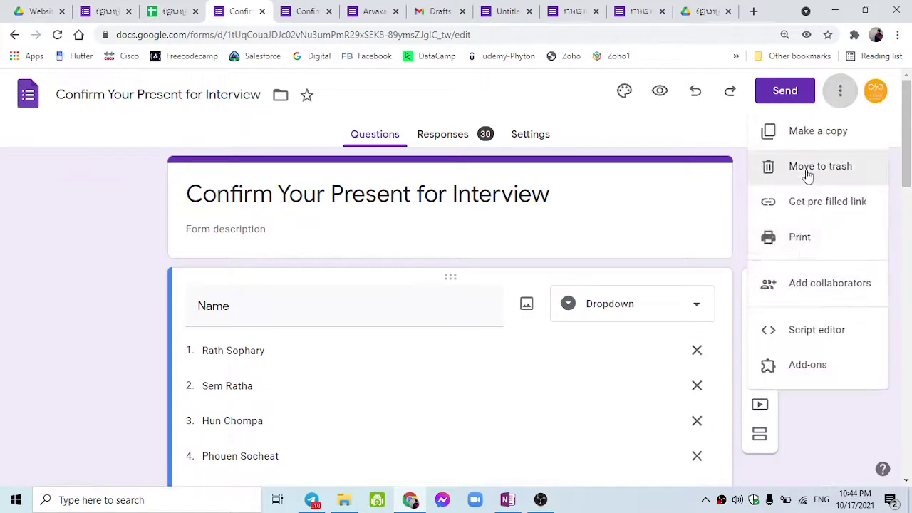
left_click(801, 207)
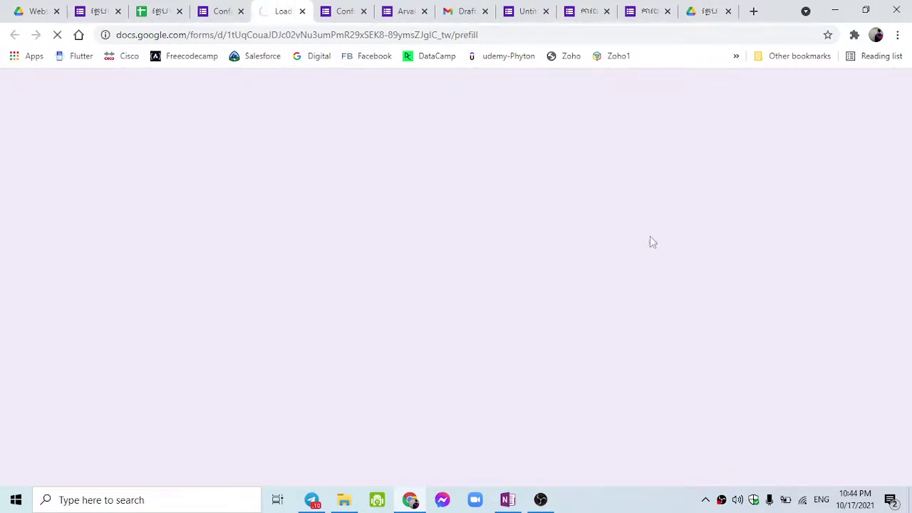
left_click(336, 235)
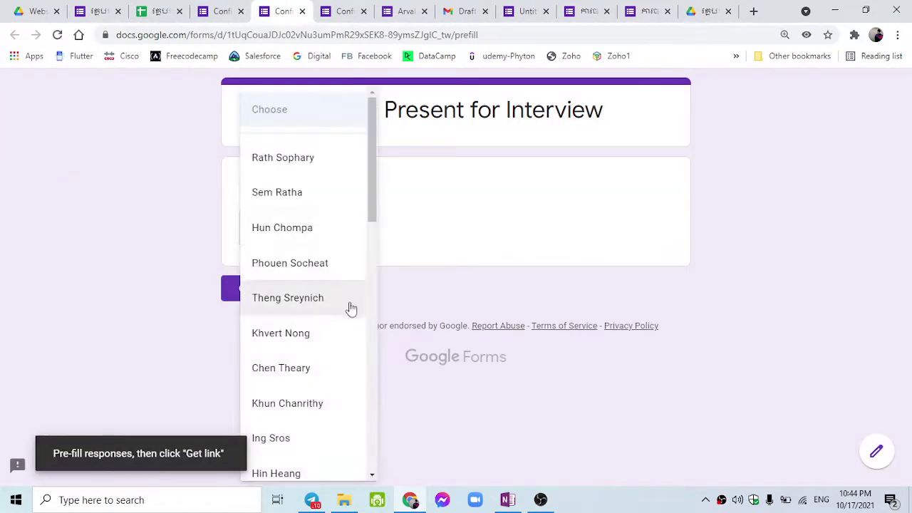
scroll(350, 308, "down", 5)
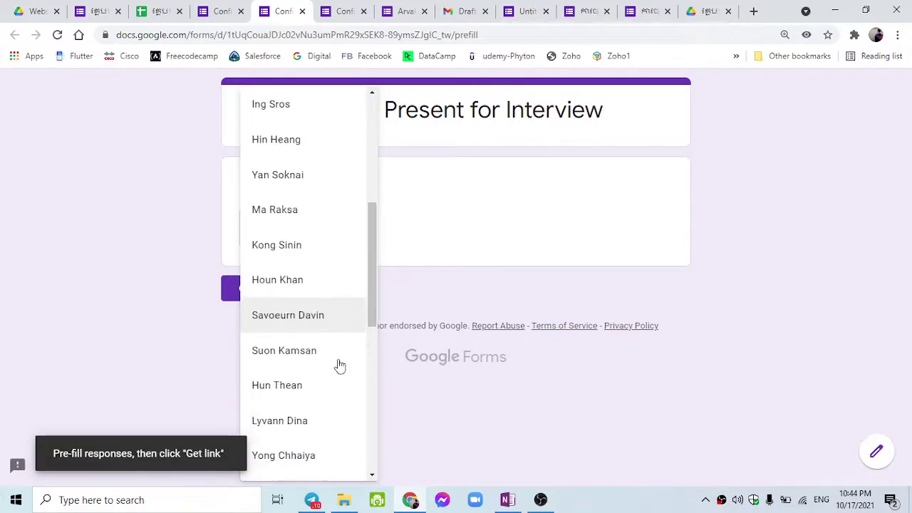
left_click(324, 287)
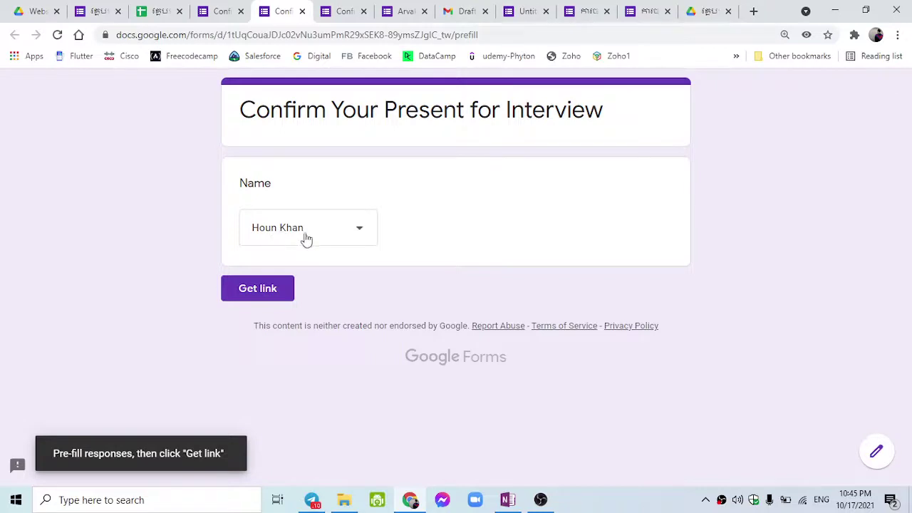
left_click(264, 289)
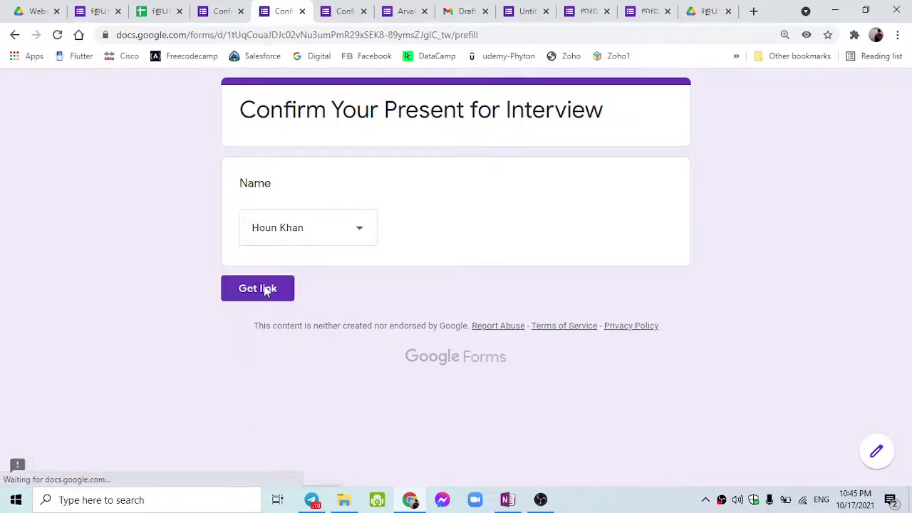
left_click(318, 450)
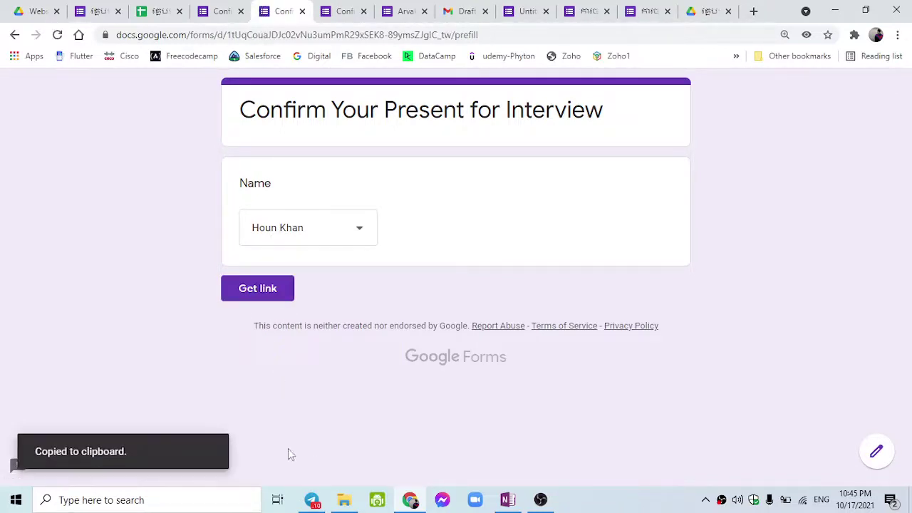
In the responses spreadsheet, add a new Sheet10 and move it after Fail Candidate.
left_click(156, 8)
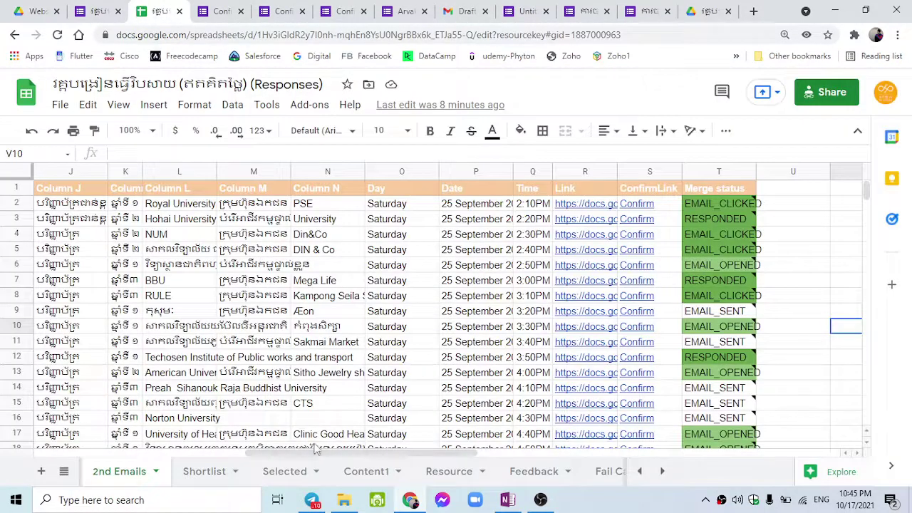
left_click_drag(315, 452, 532, 470)
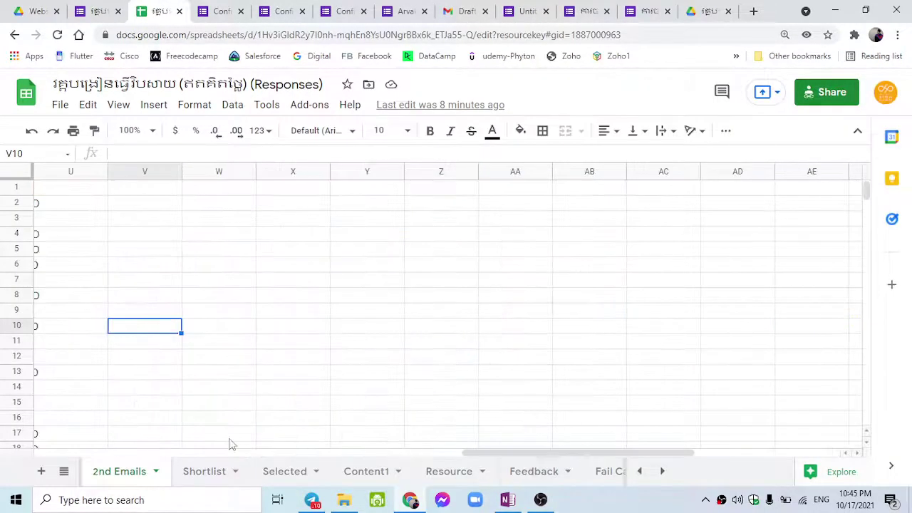
left_click(662, 472)
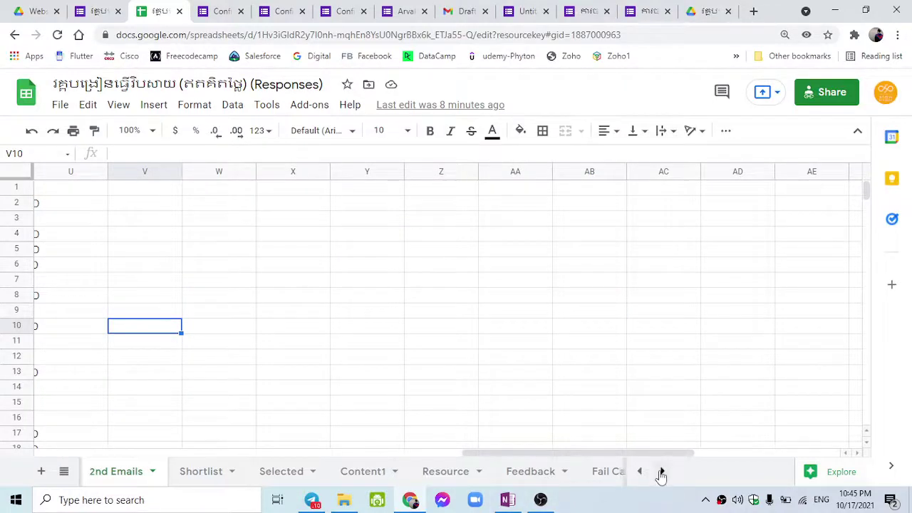
left_click(662, 473)
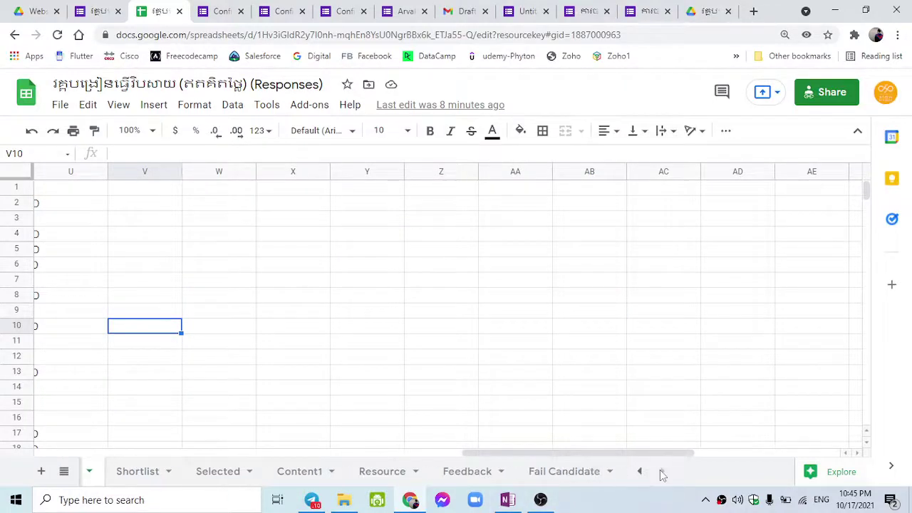
left_click(526, 479)
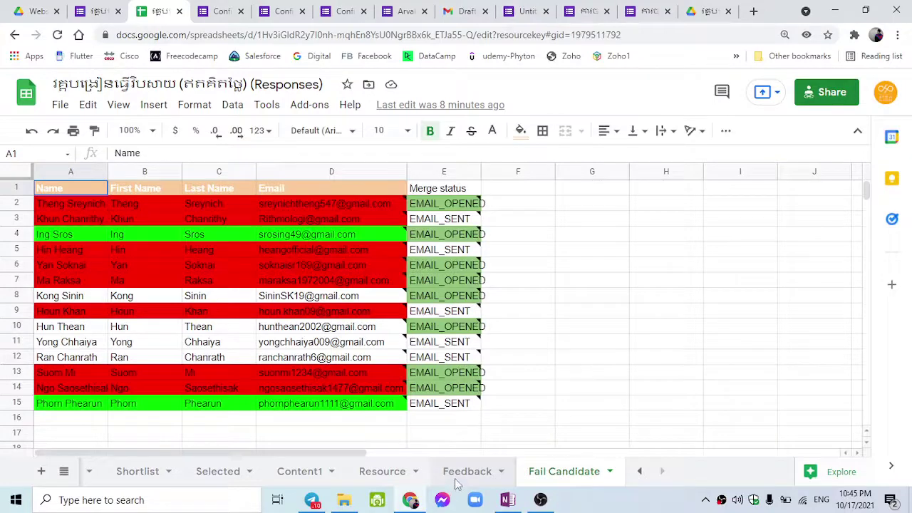
left_click(459, 476)
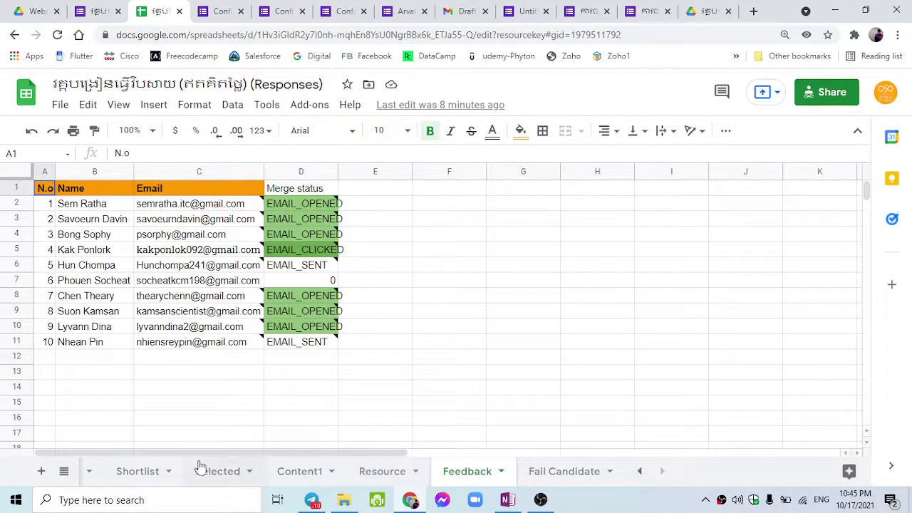
left_click(43, 472)
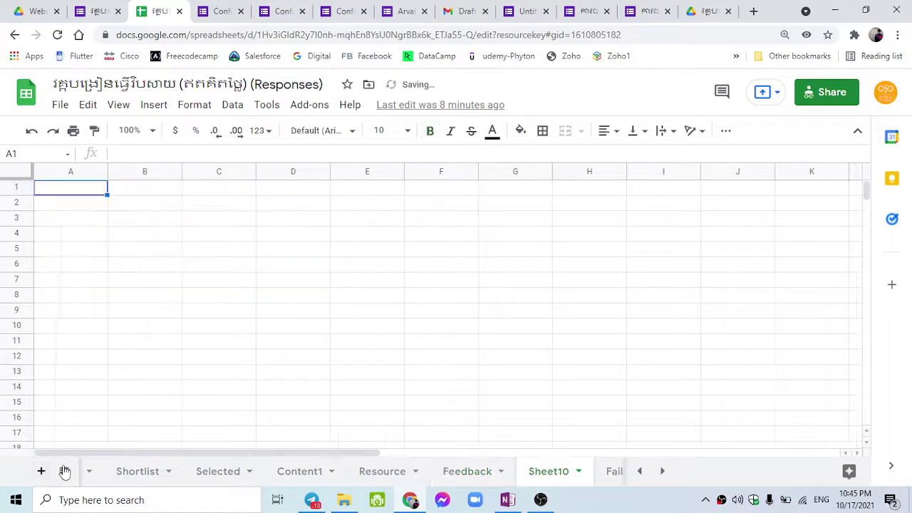
left_click_drag(550, 468, 586, 477)
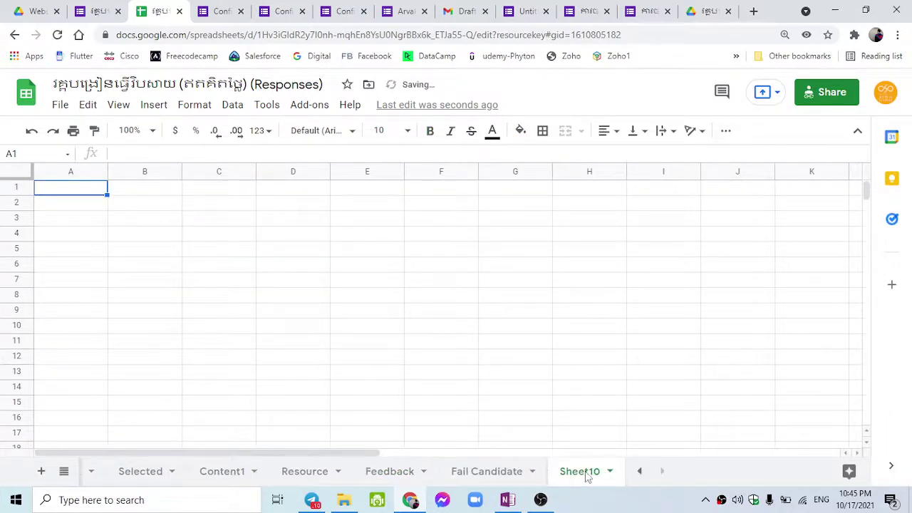
Paste the pre-filled form link into Sheet10's C2 and widen column C.
left_click(122, 204)
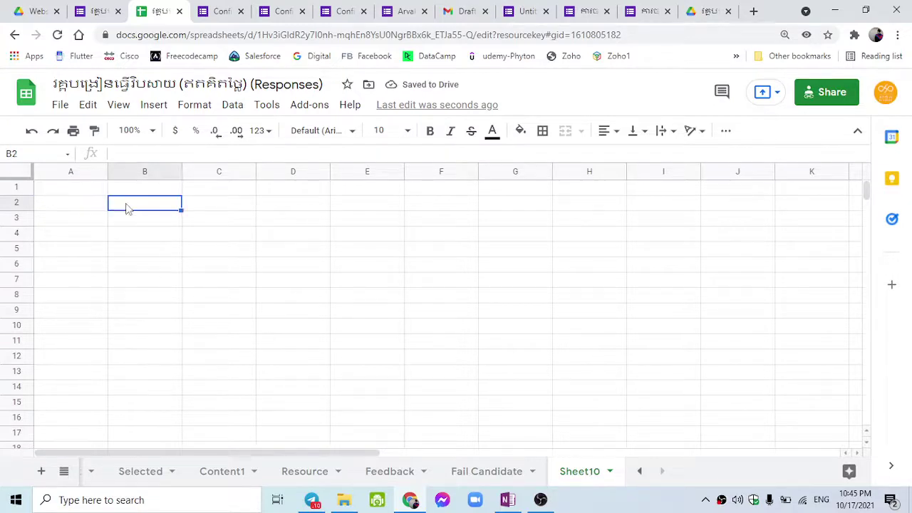
left_click(191, 205)
key("ctrl+v")
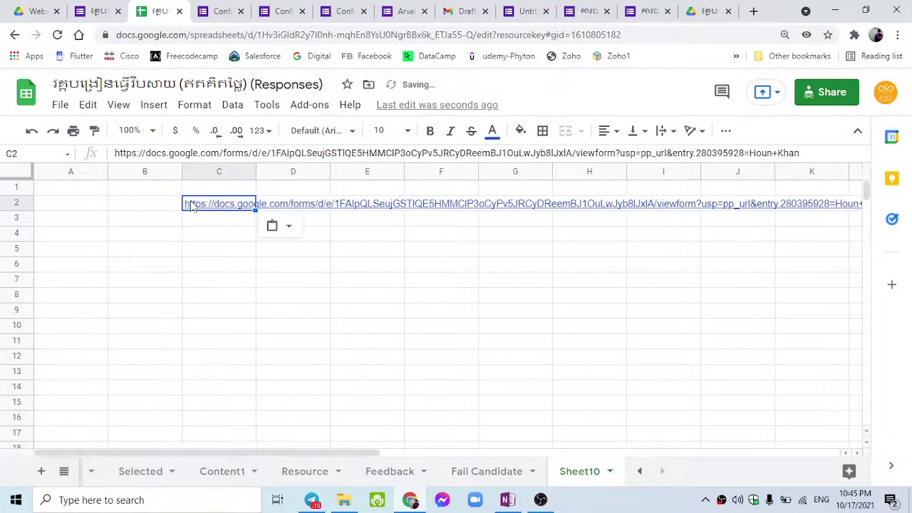
left_click_drag(256, 172, 359, 173)
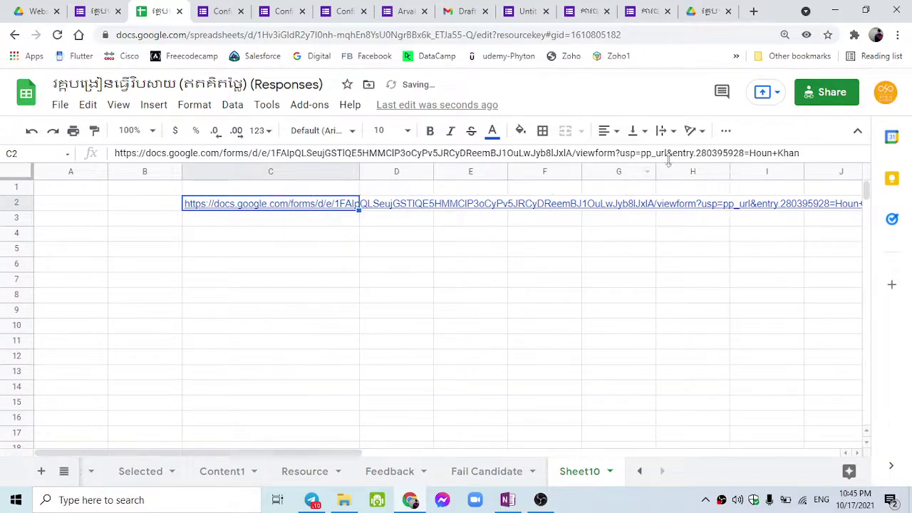
Inspect the link's entry id and pre-filled name, then select the Selected sheet's names in B2:B13.
left_click(728, 152)
double_click(728, 152)
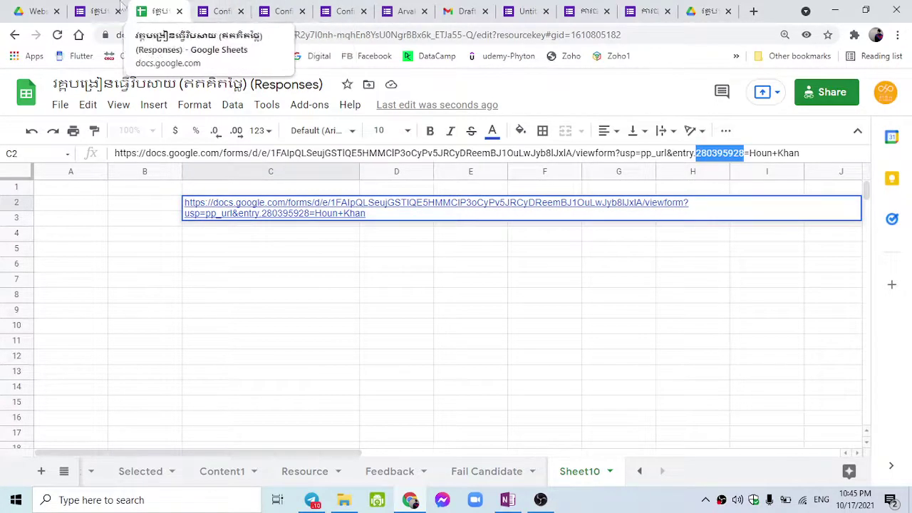
left_click(220, 9)
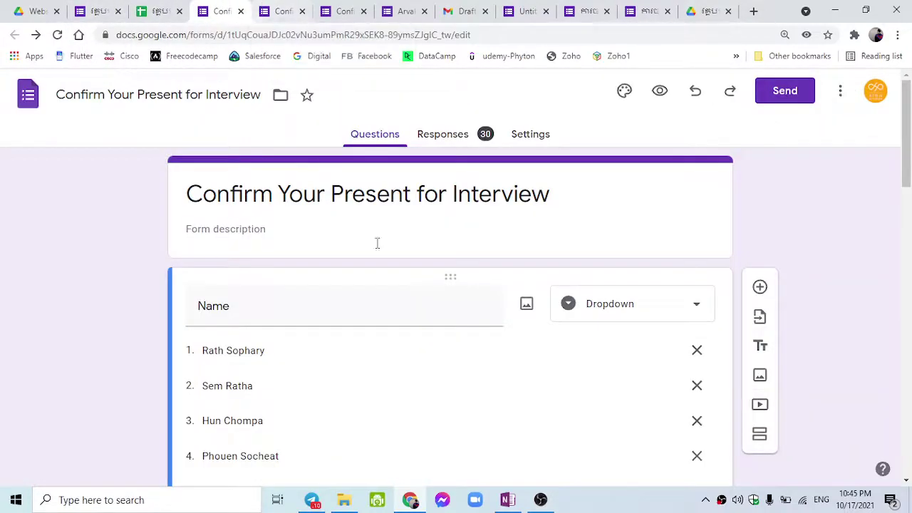
left_click(150, 12)
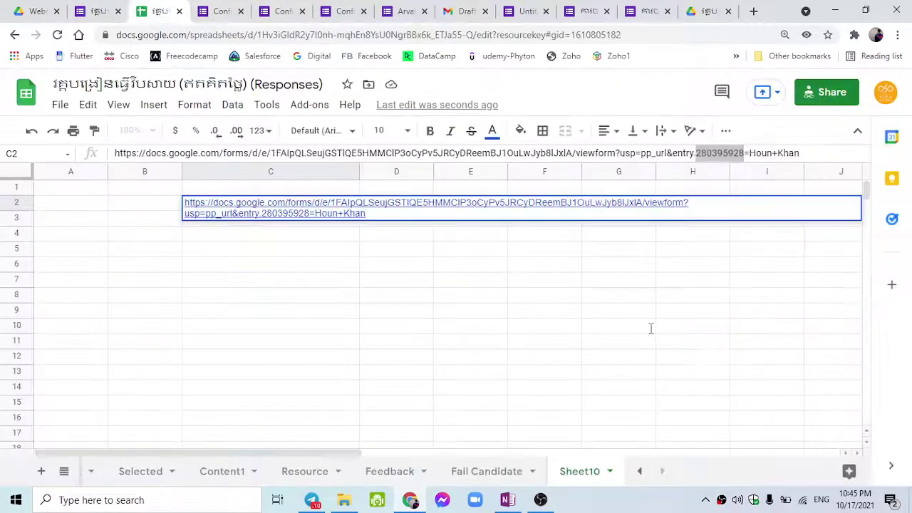
double_click(285, 213)
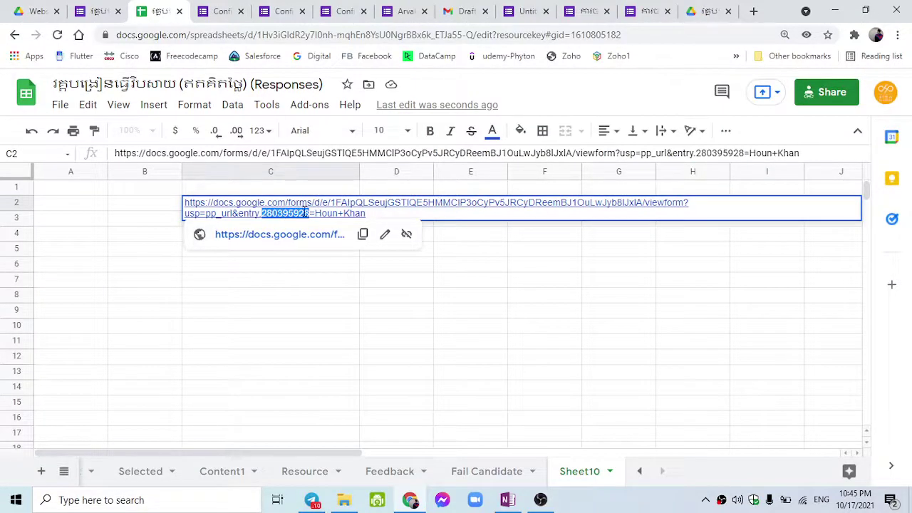
left_click_drag(315, 213, 368, 212)
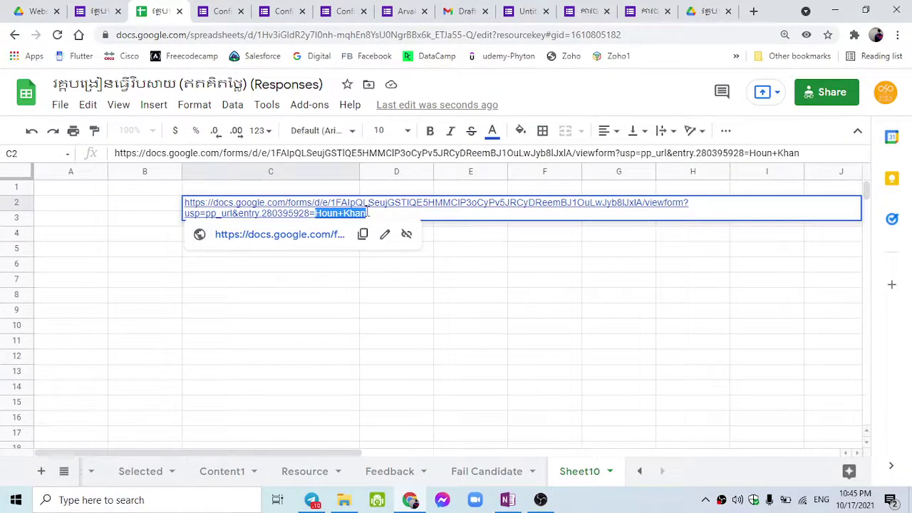
left_click(257, 331)
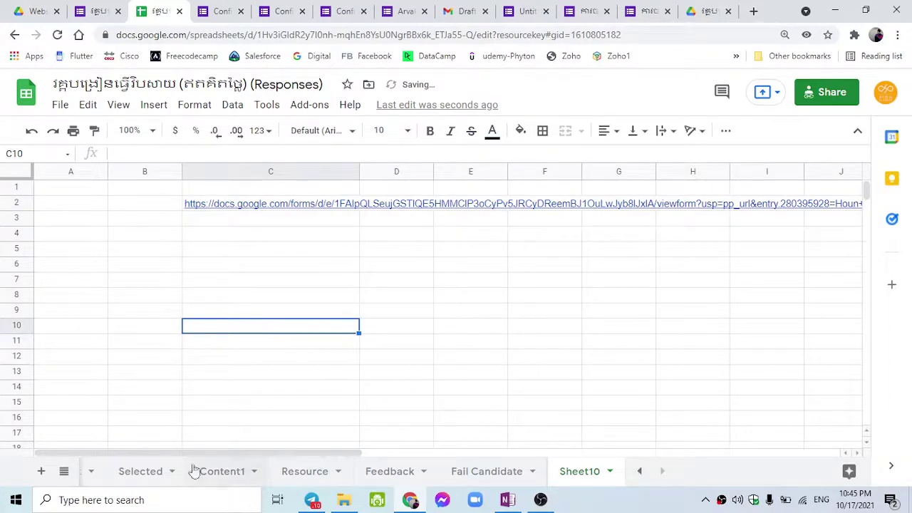
left_click(158, 471)
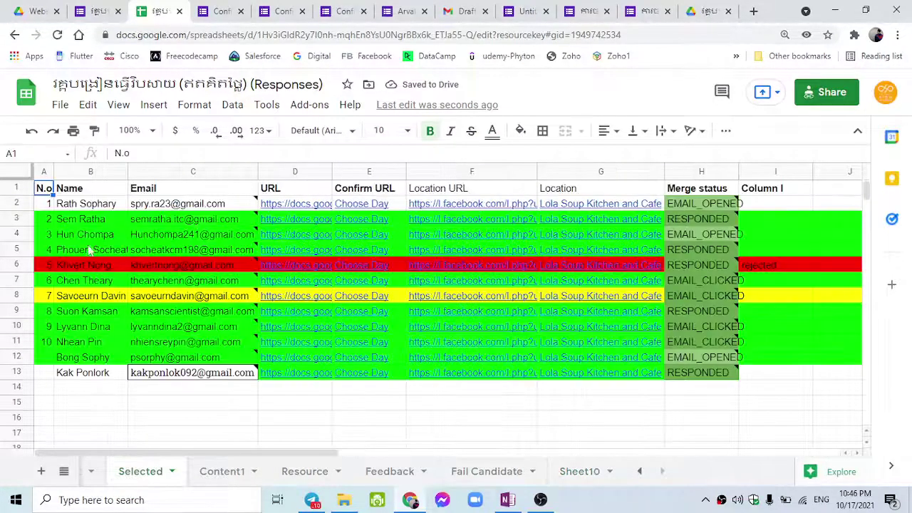
left_click_drag(89, 208, 105, 376)
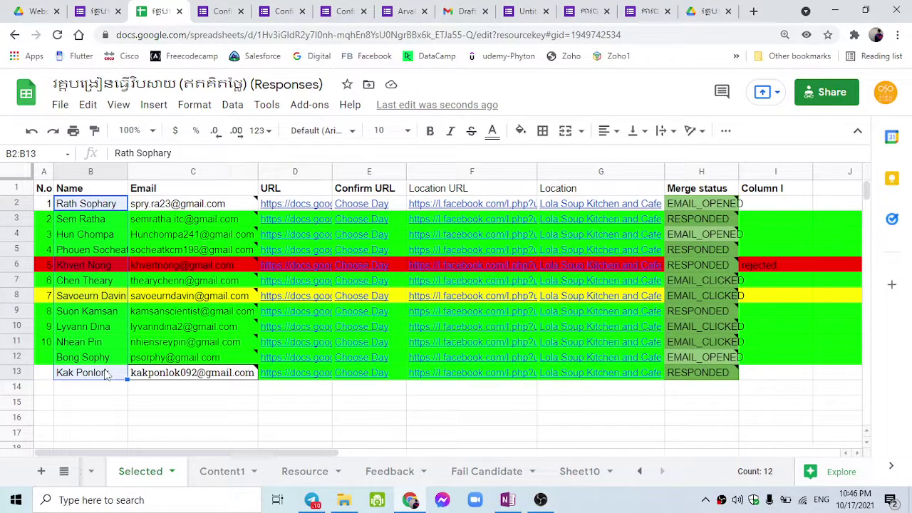
Paste the candidate names into Sheet10 starting at A2.
left_click(577, 472)
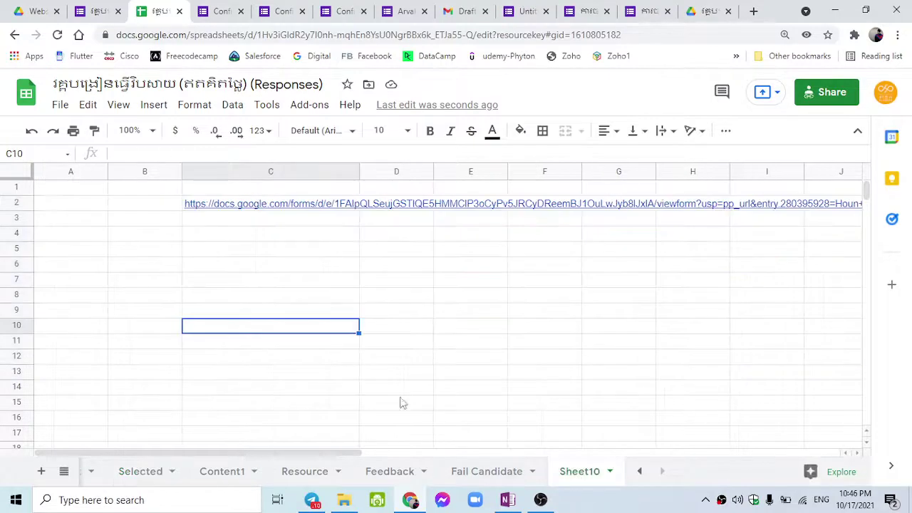
left_click(61, 206)
key("ctrl+v")
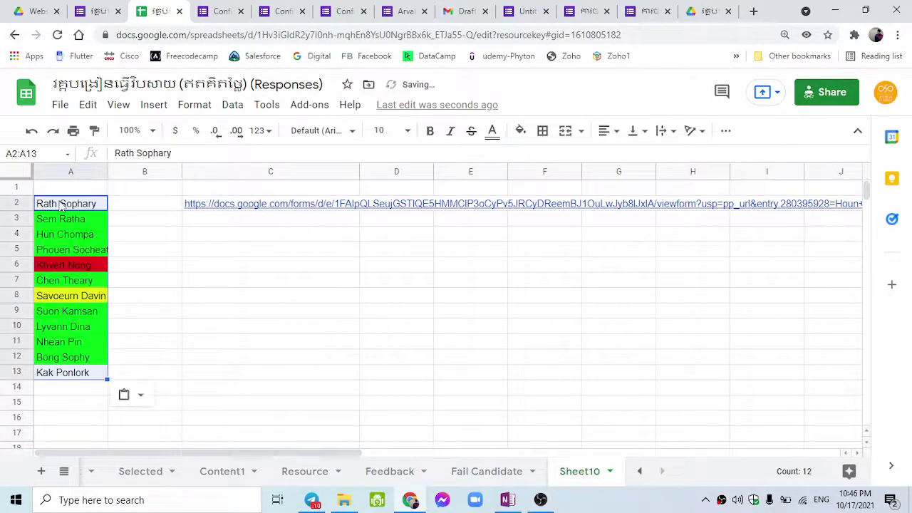
Insert an empty column right of column B, shifting the form link to D2.
left_click(114, 210)
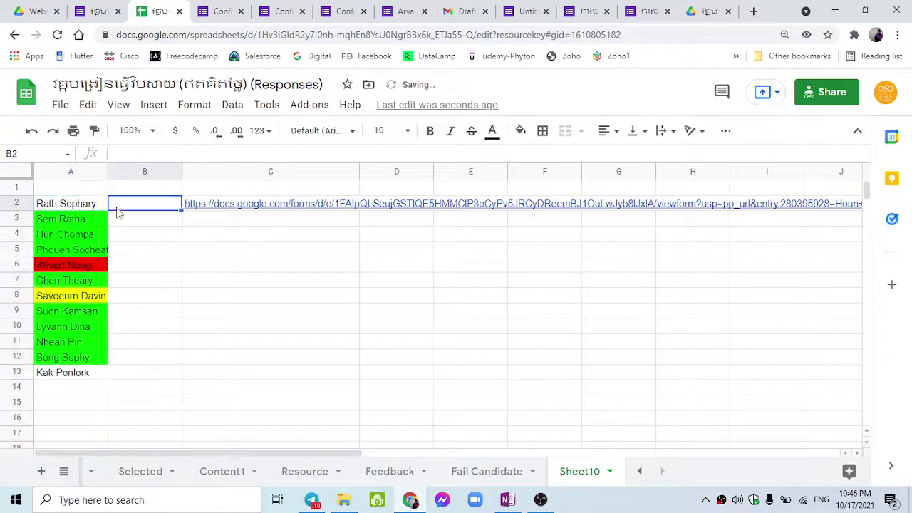
right_click(161, 183)
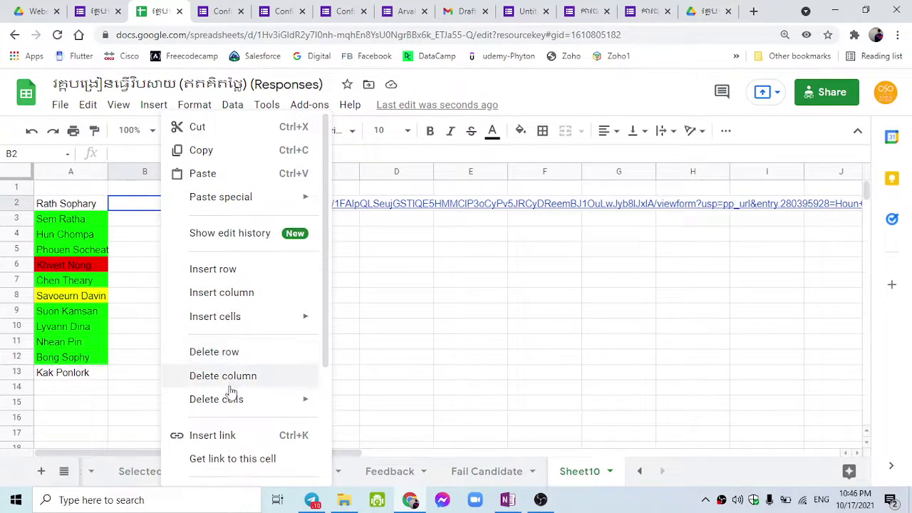
scroll(237, 392, "down", 2)
scroll(246, 275, "up", 3)
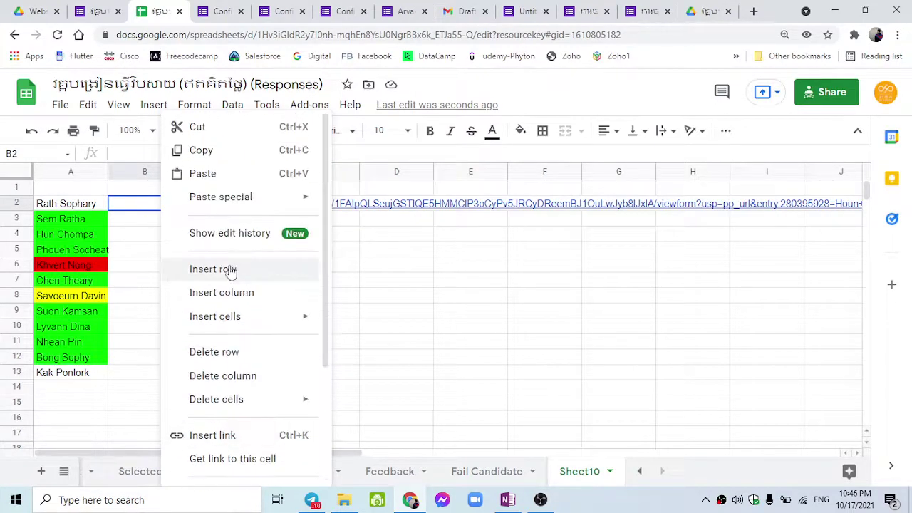
left_click(132, 173)
right_click(132, 173)
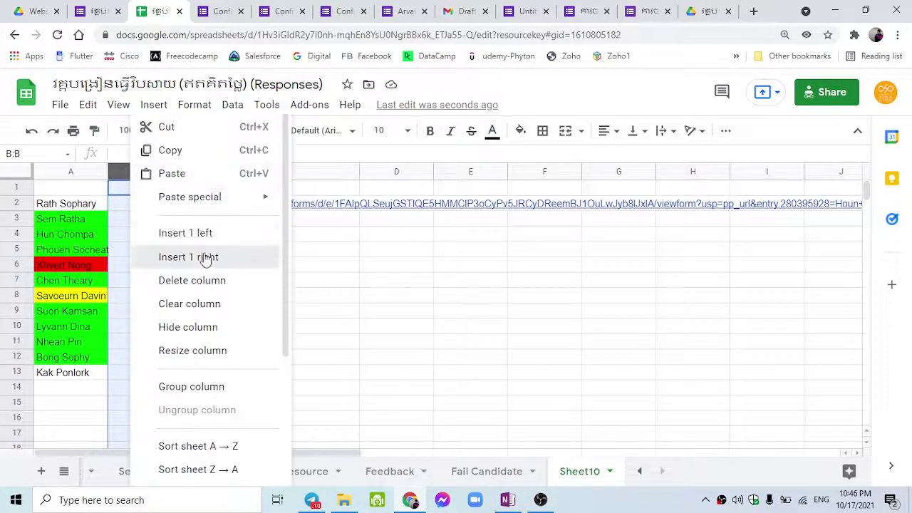
left_click(206, 258)
left_click(143, 206)
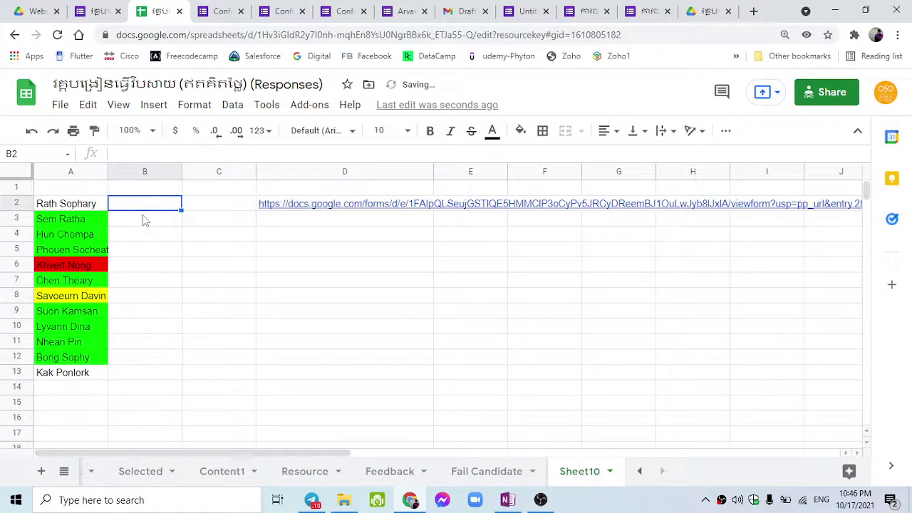
Enter =SPLIT(A2," ") in B2 to split the first name and surname.
type("=s")
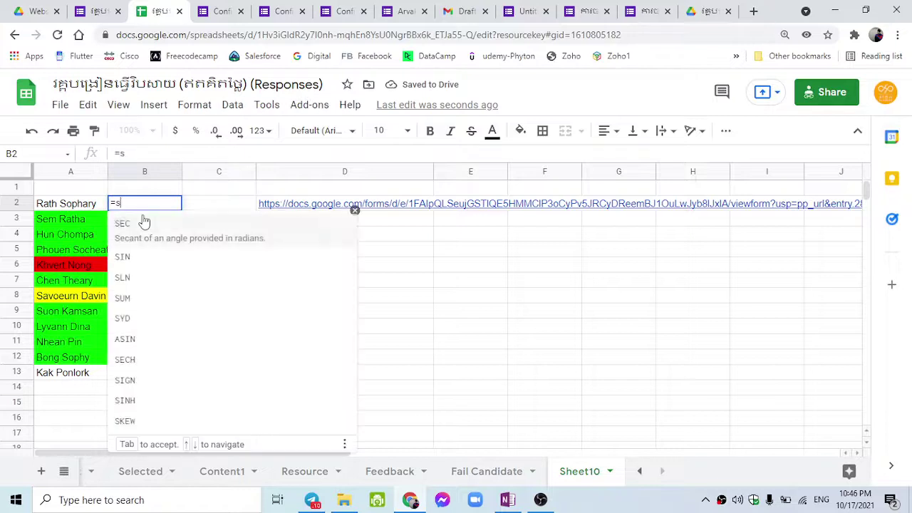
type("pl")
left_click(143, 222)
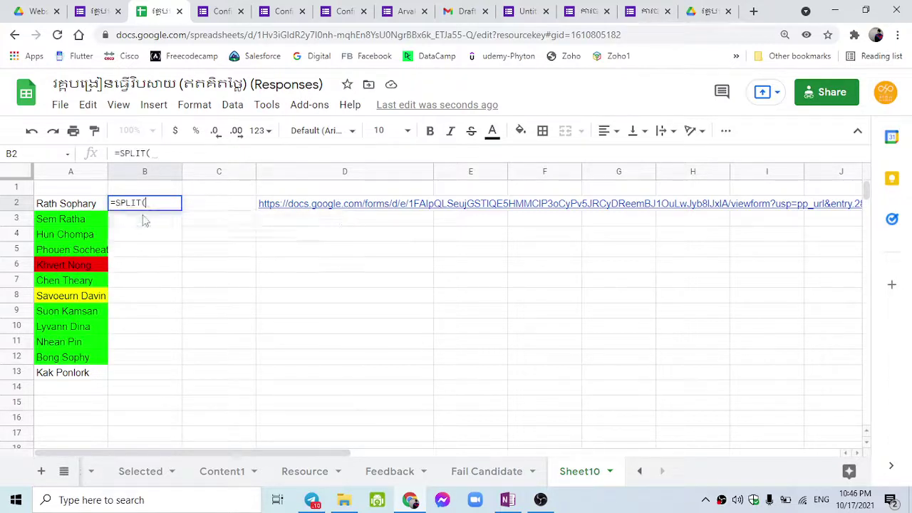
left_click(63, 205)
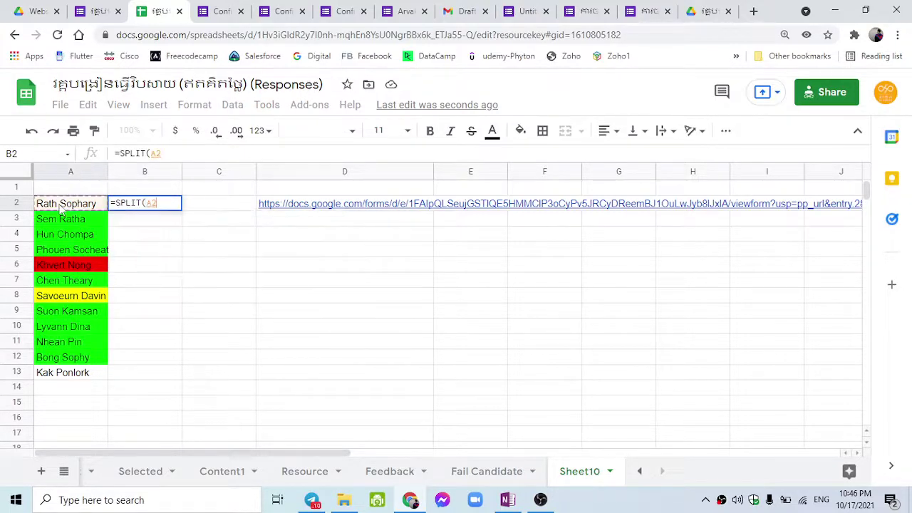
type(",")
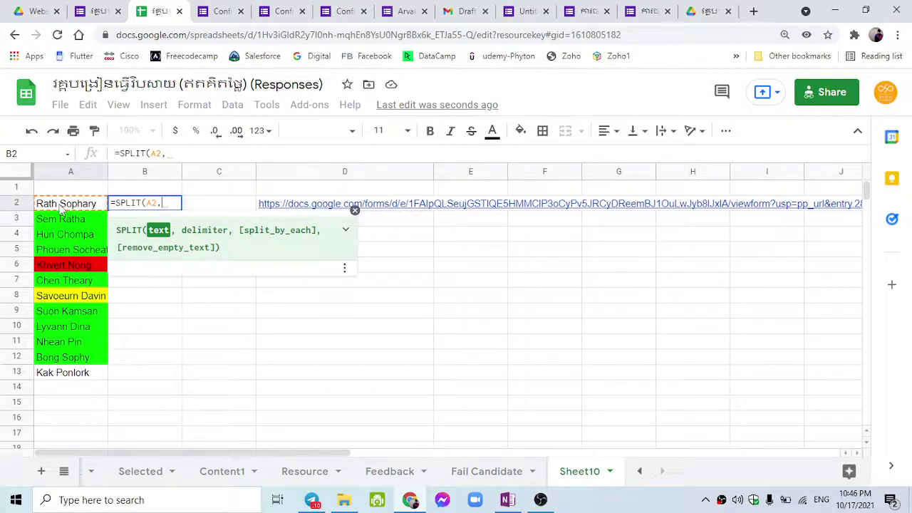
type("\"")
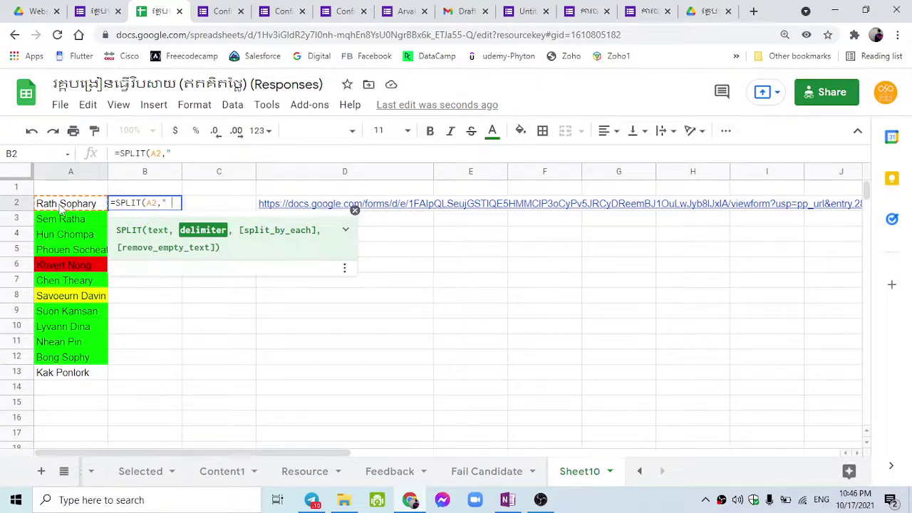
type(" \"")
key("Return")
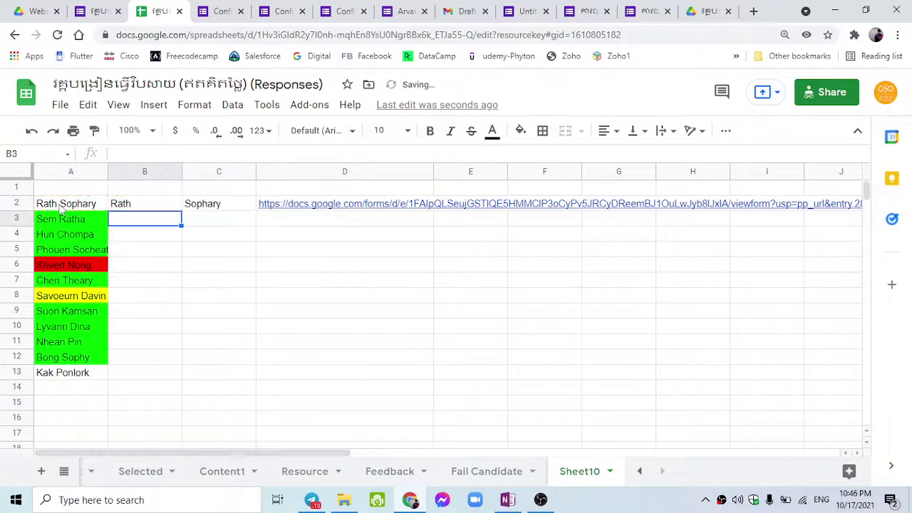
Fill the SPLIT formula down from B2 to B13.
left_click(140, 206)
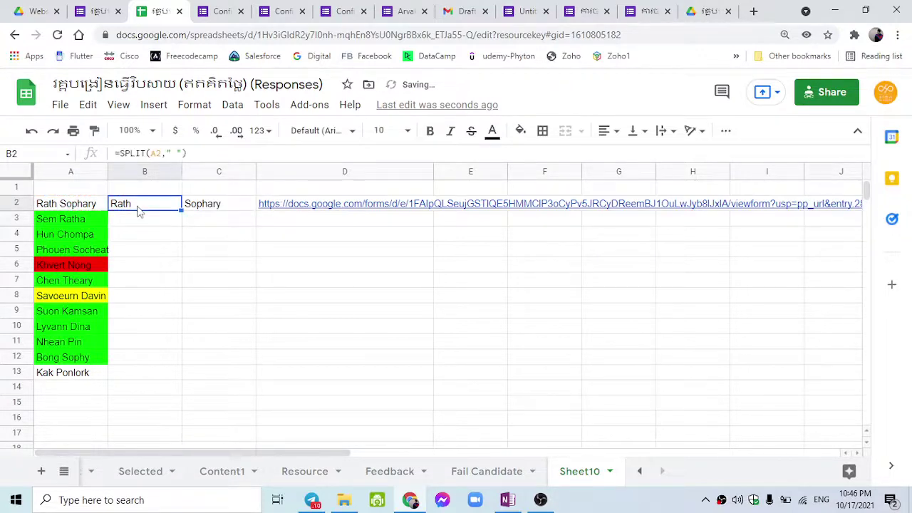
left_click(219, 210)
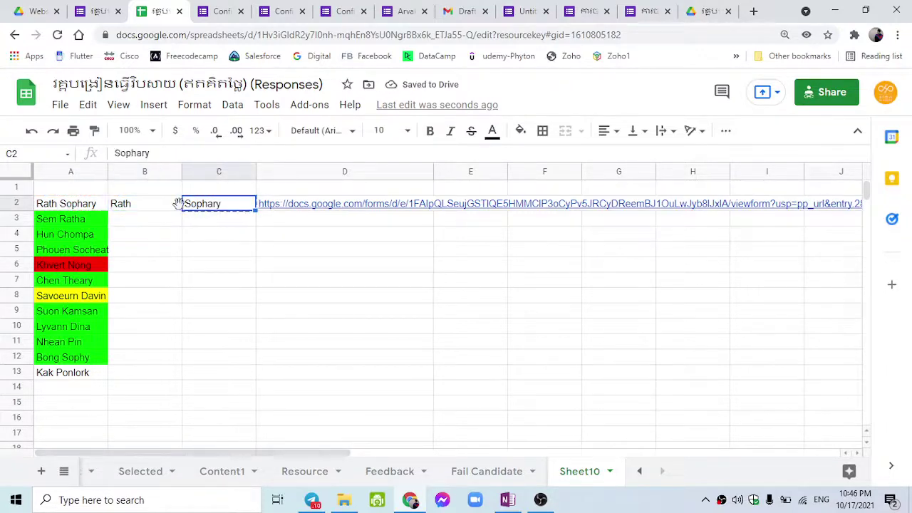
left_click(177, 209)
left_click_drag(178, 214, 178, 378)
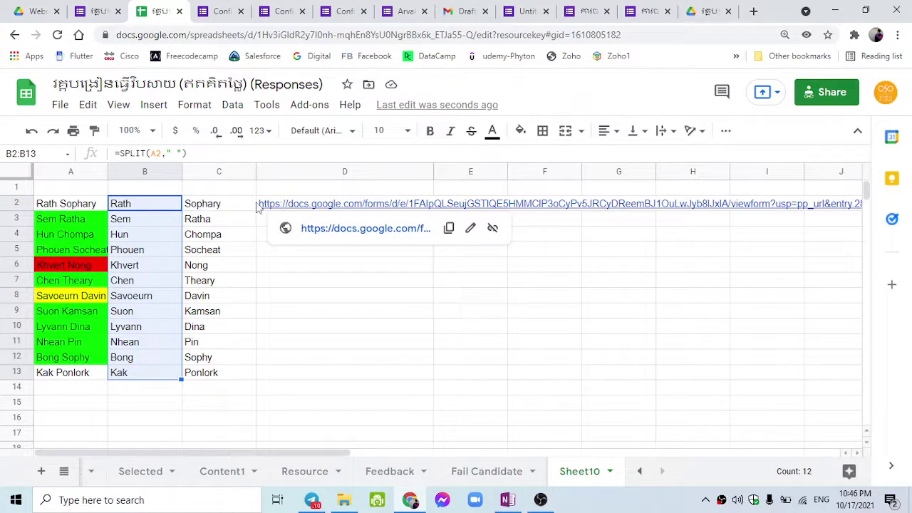
left_click(260, 205)
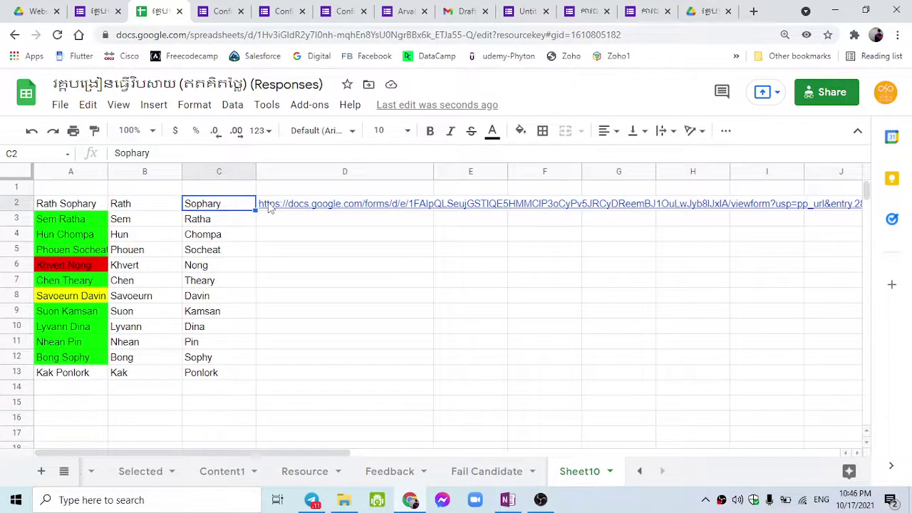
left_click(268, 206)
left_click_drag(298, 450, 428, 427)
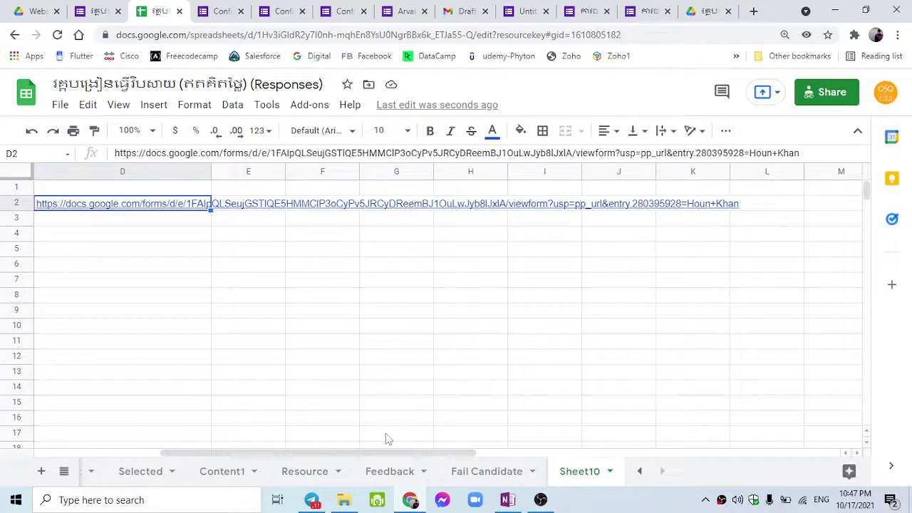
left_click_drag(366, 456, 235, 454)
Add headers "First Name" in B1 and "Last Name" in C1, then select D2.
left_click(74, 186)
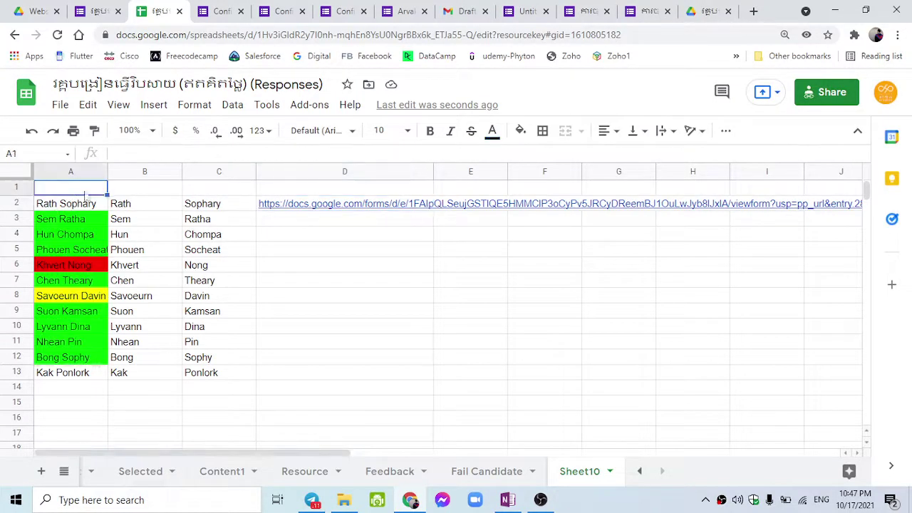
left_click(133, 190)
type("First Name")
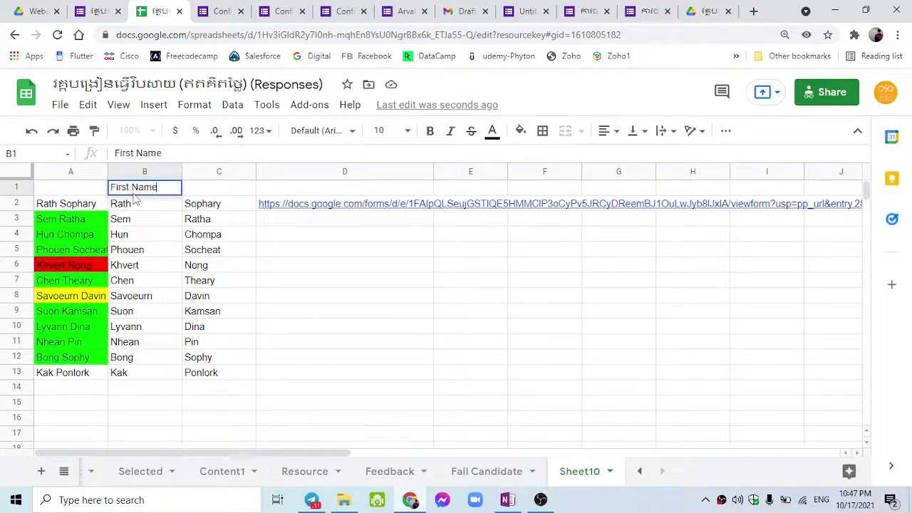
key("Tab")
type("Last ")
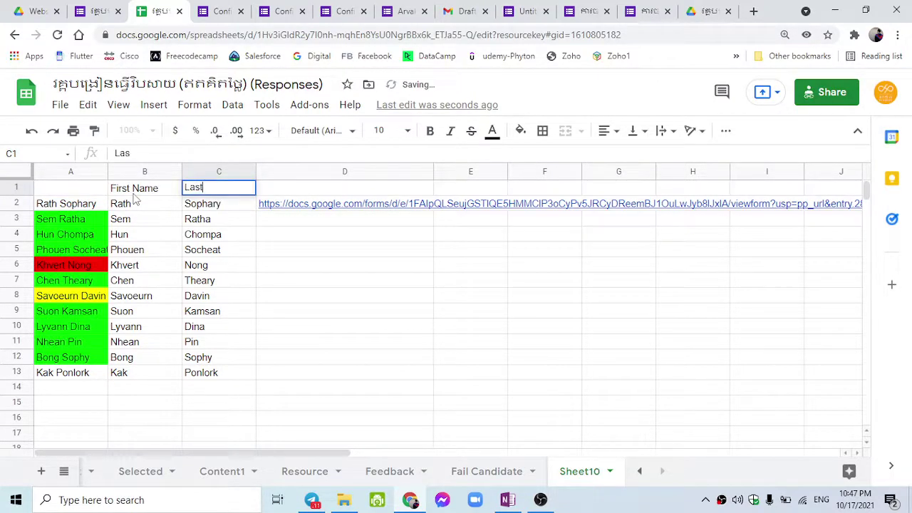
type("Name")
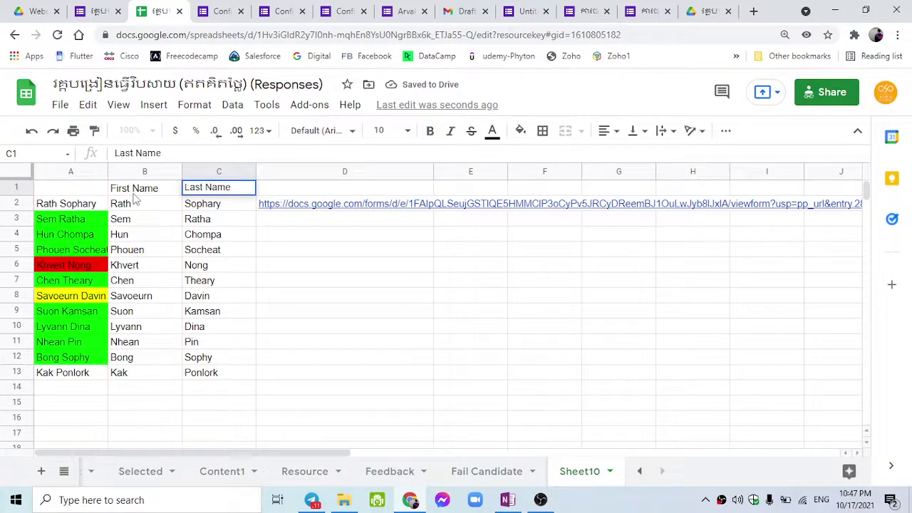
left_click(135, 201)
left_click_drag(100, 453, 247, 453)
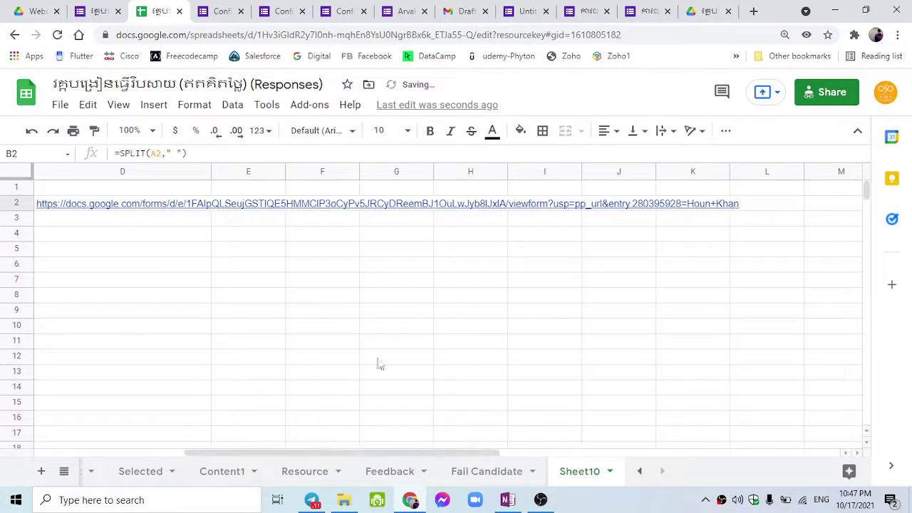
left_click(105, 211)
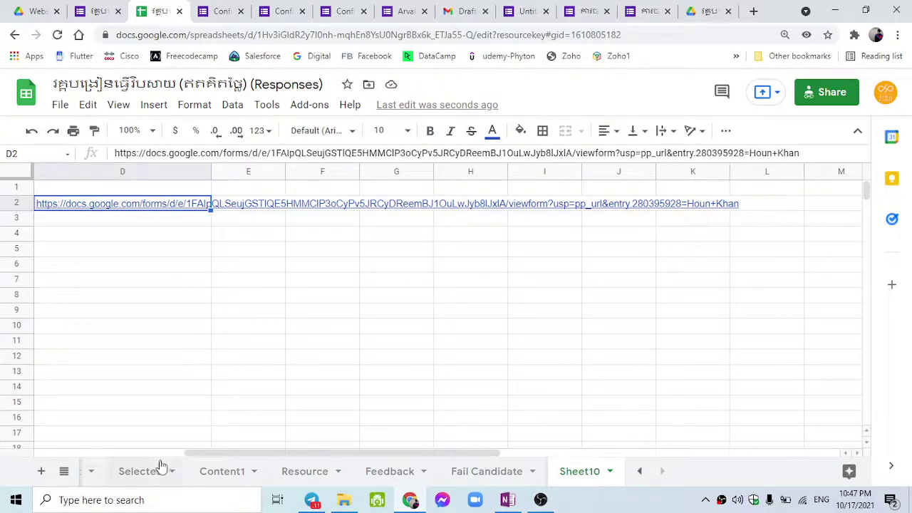
left_click_drag(212, 455, 190, 454)
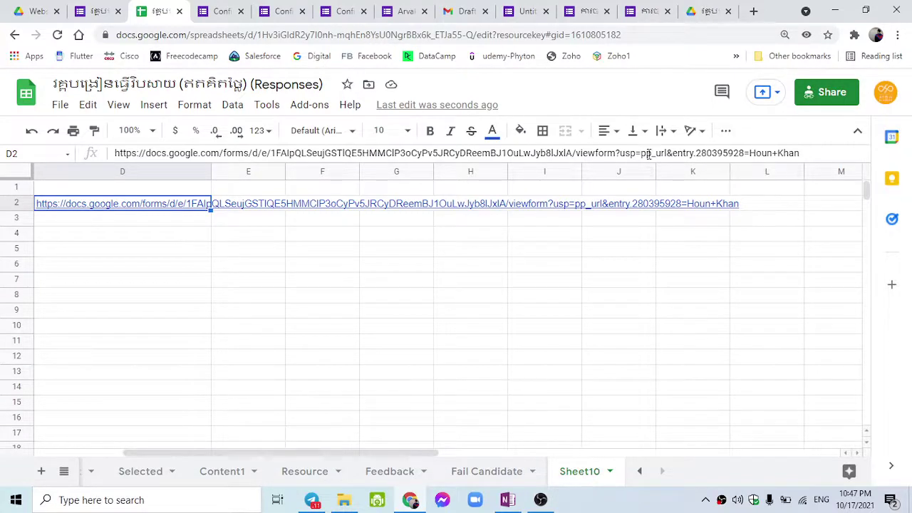
Prefix D2's link with = and a quote to start turning it into a formula.
left_click(116, 152)
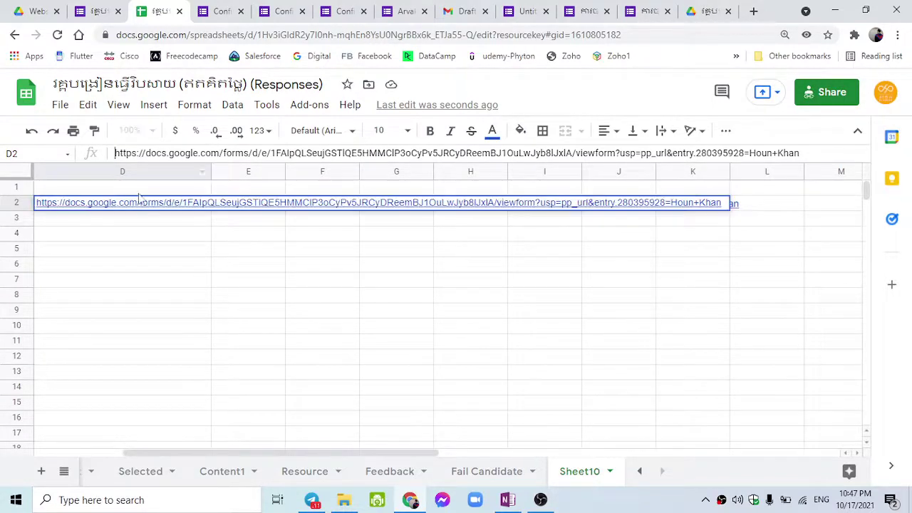
type("=")
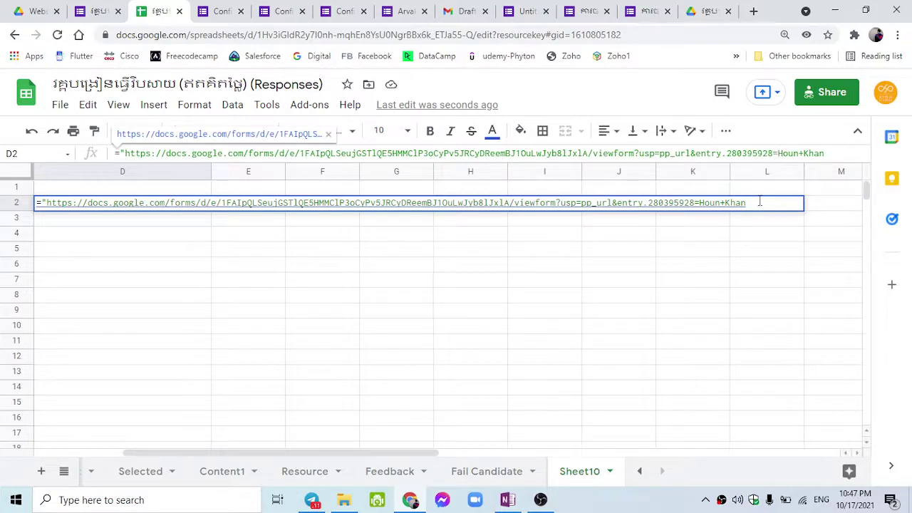
type("\"")
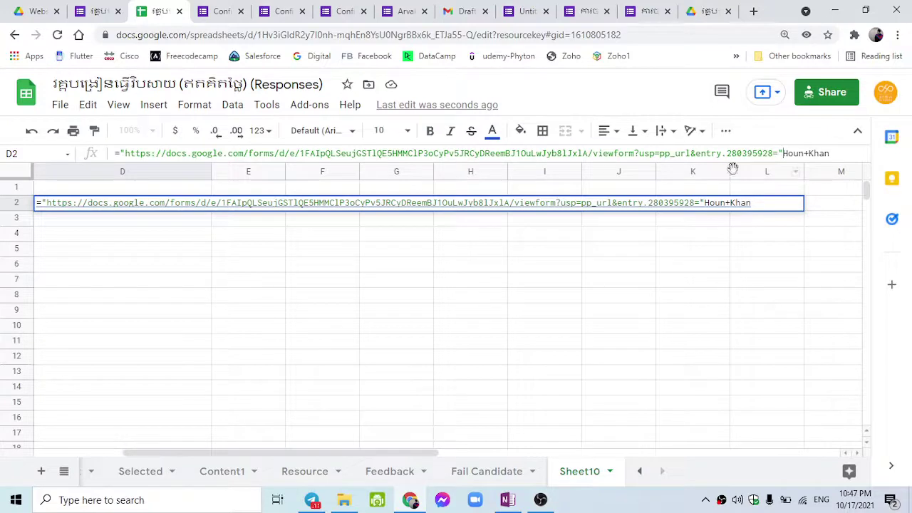
key("ctrl+shift+u")
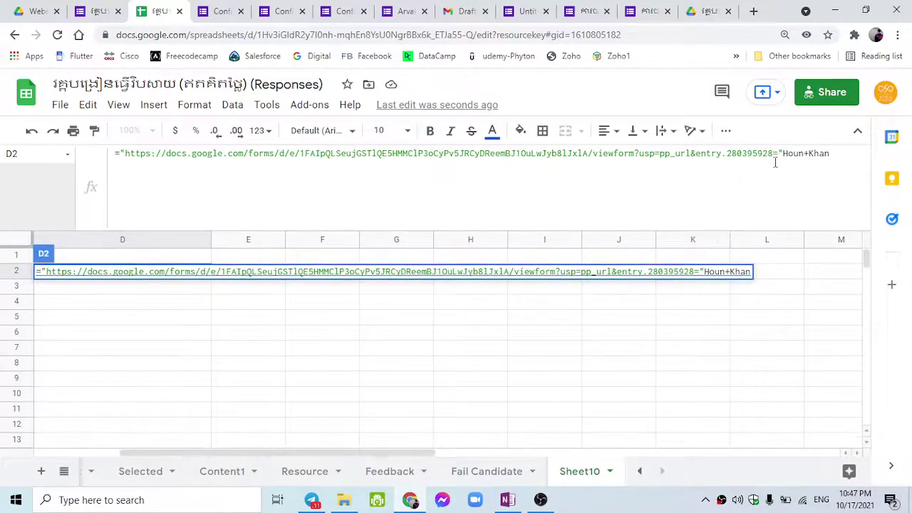
left_click_drag(115, 157, 118, 154)
left_click(102, 156)
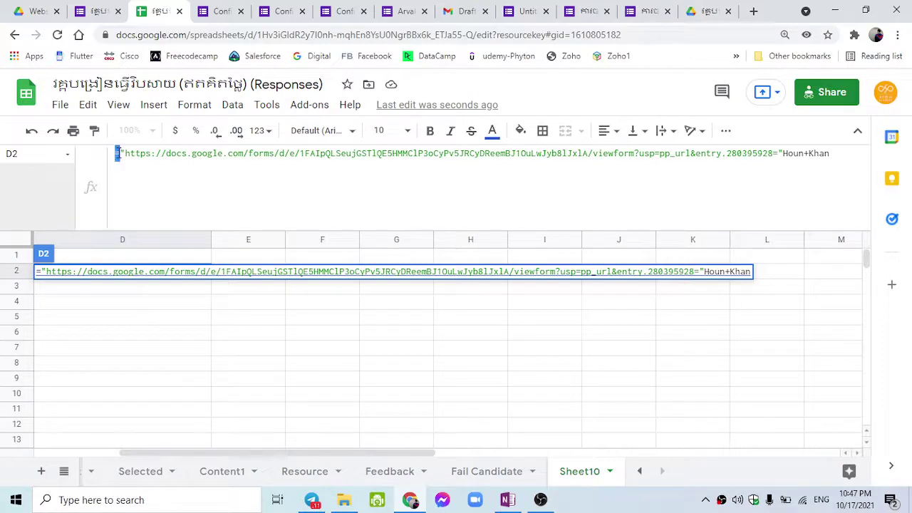
left_click(118, 153)
Add & after the URL ending entry.280395928= and delete the hard-coded candidate name.
left_click_drag(124, 153, 355, 174)
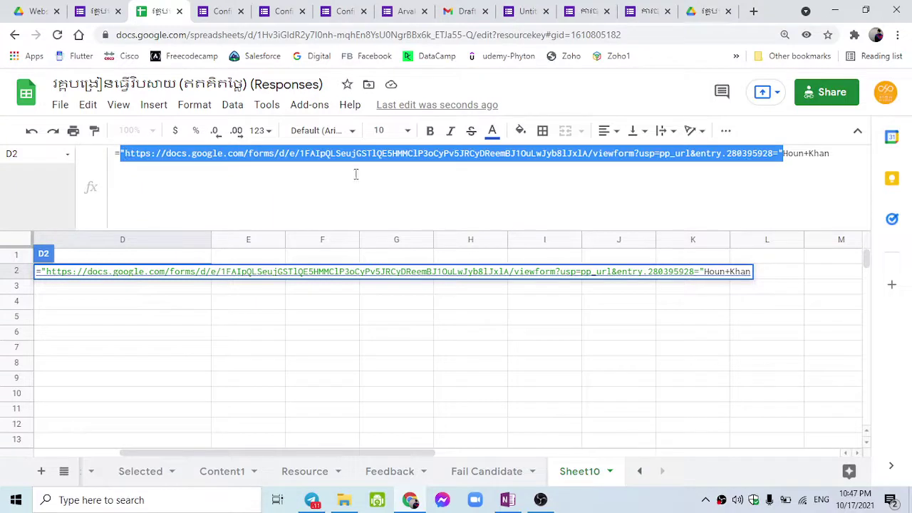
left_click(782, 156)
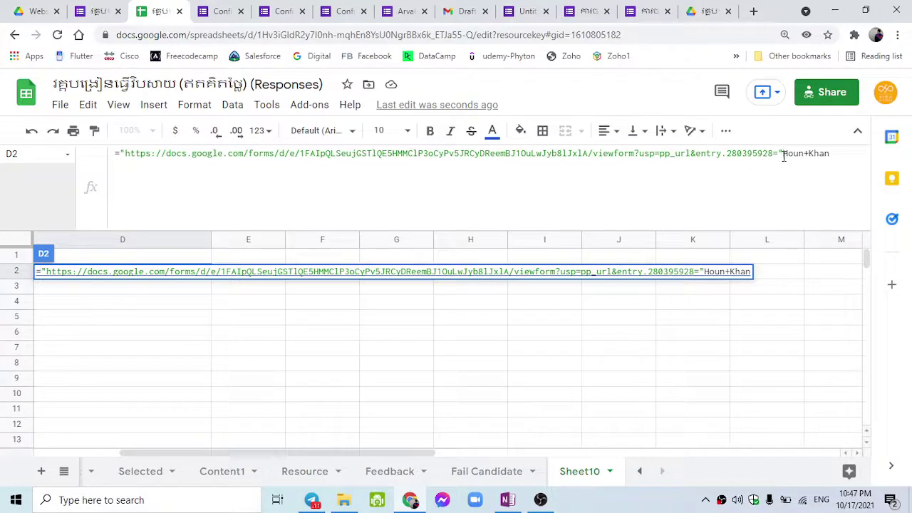
left_click_drag(784, 156, 826, 156)
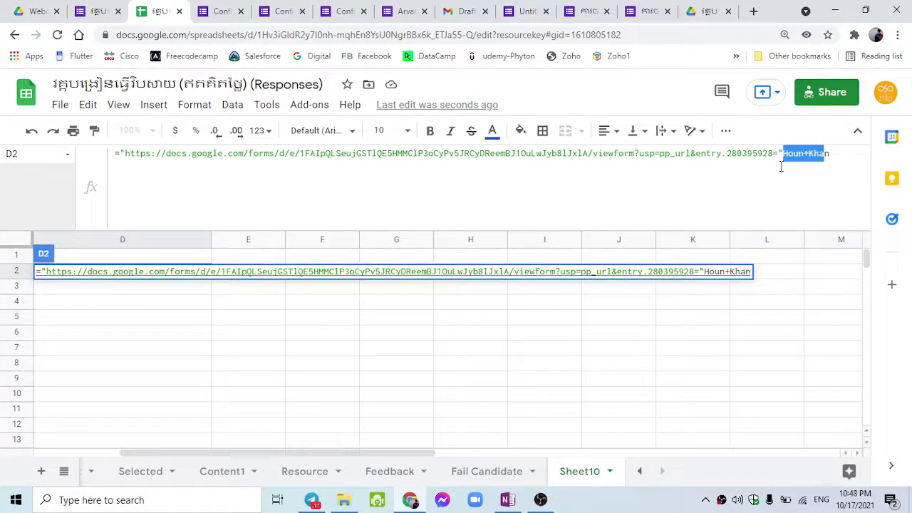
left_click(784, 161)
type("&")
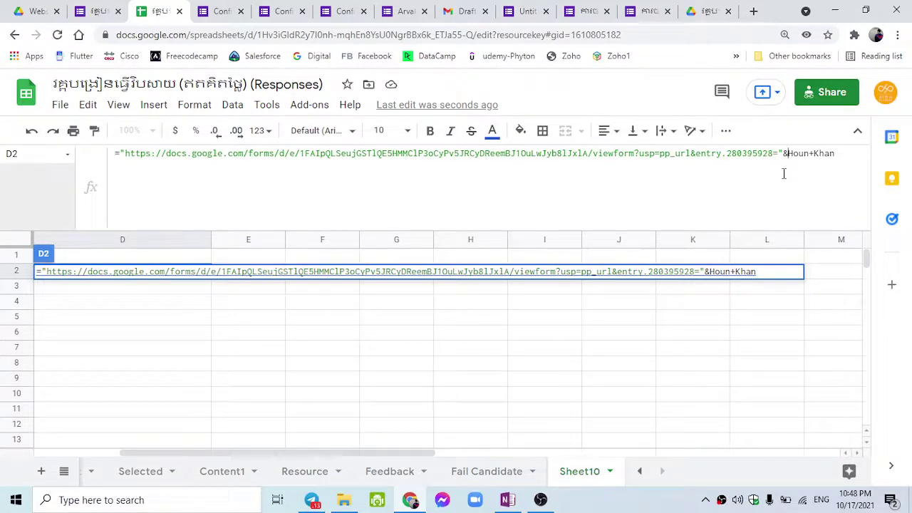
key("shift+End")
key("Delete")
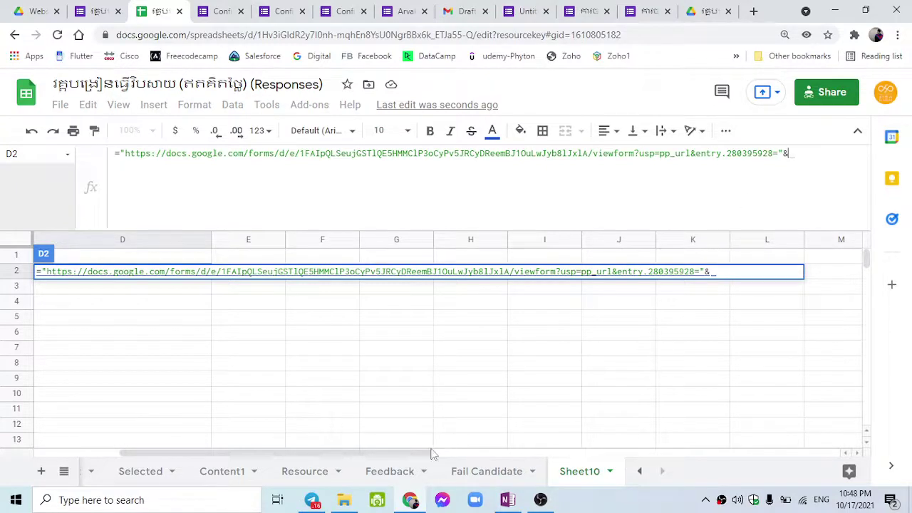
left_click_drag(433, 454, 346, 453)
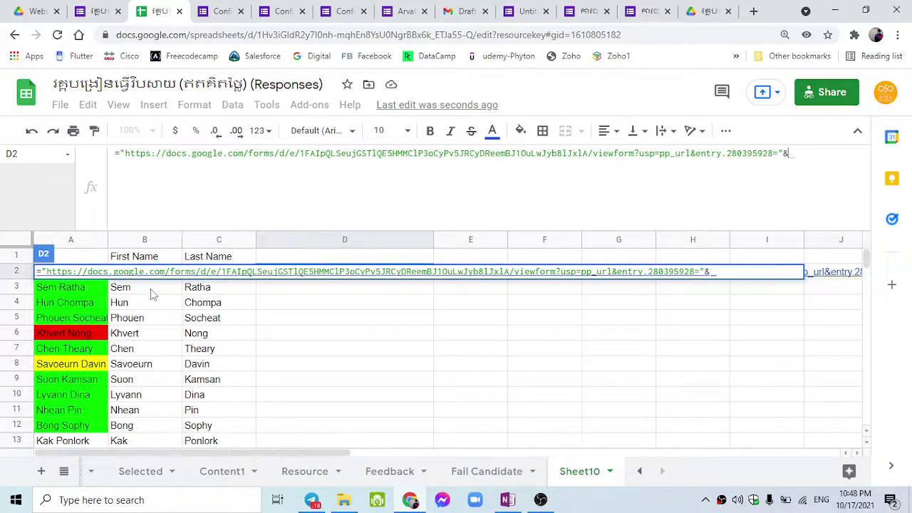
Append the B2 first-name reference and a "+" separator to D2's formula.
left_click(150, 289)
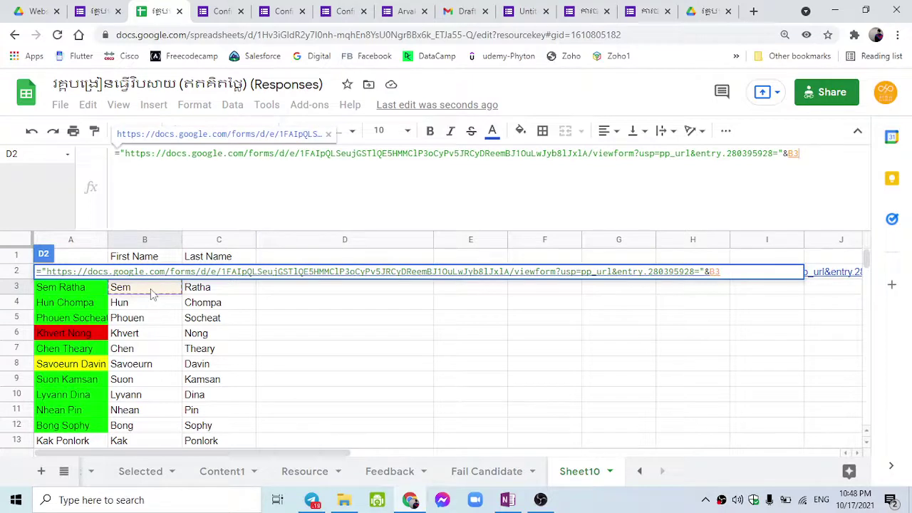
scroll(146, 319, "down", 5)
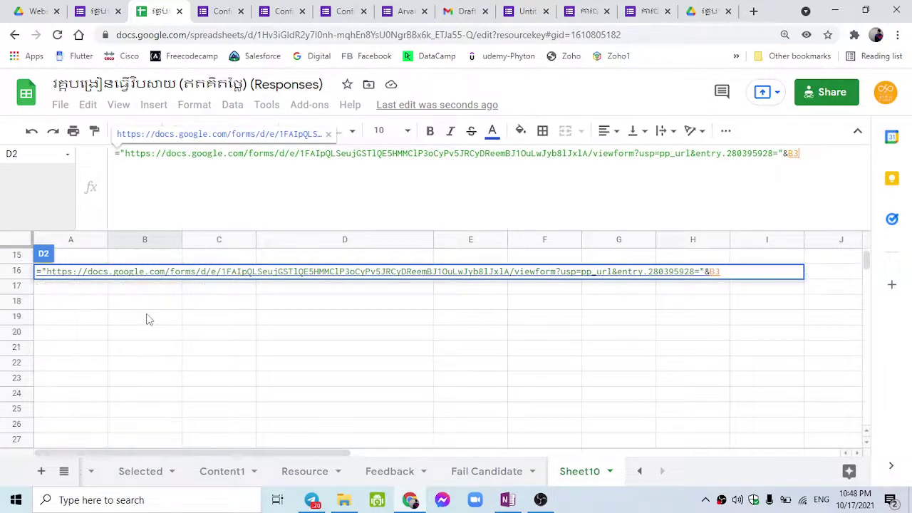
scroll(146, 319, "up", 5)
key("BackSpace")
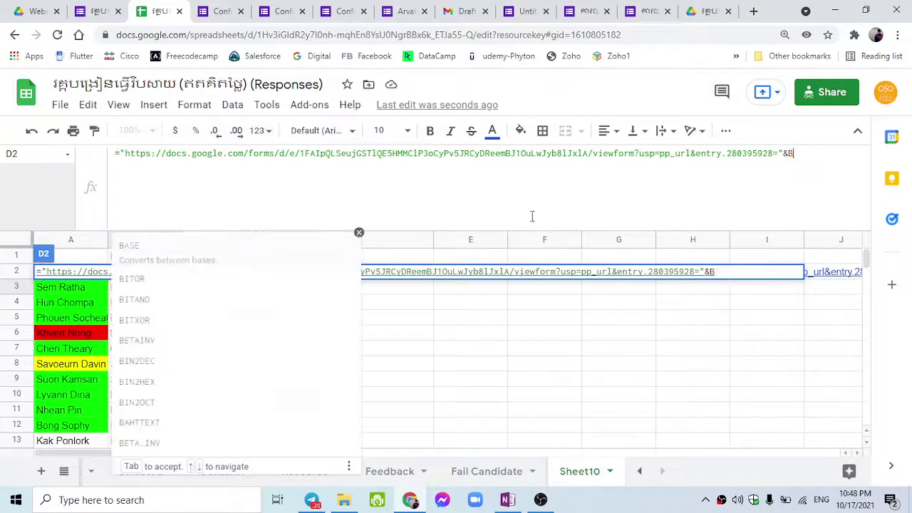
type("2")
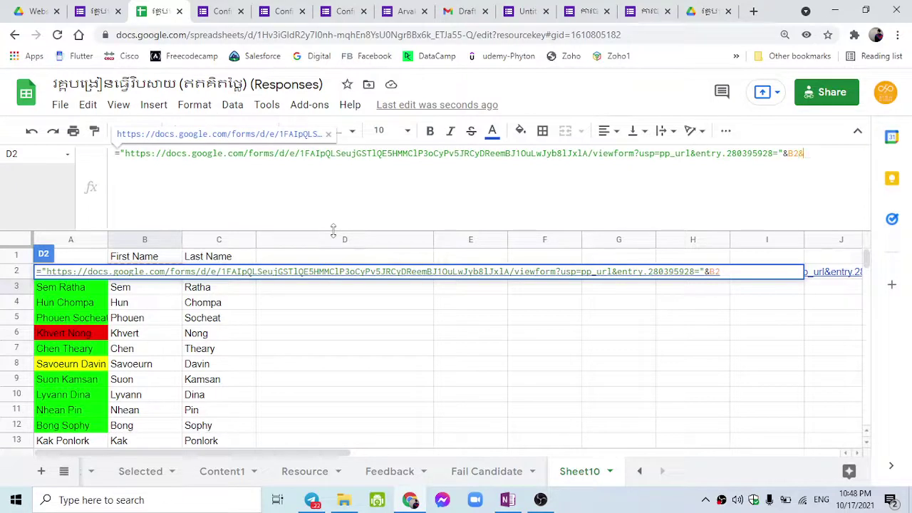
type("&")
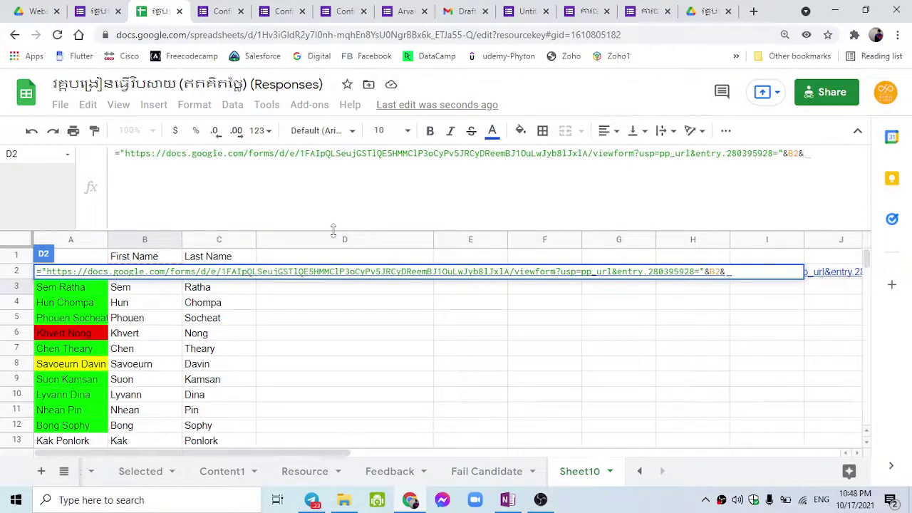
type("\"+")
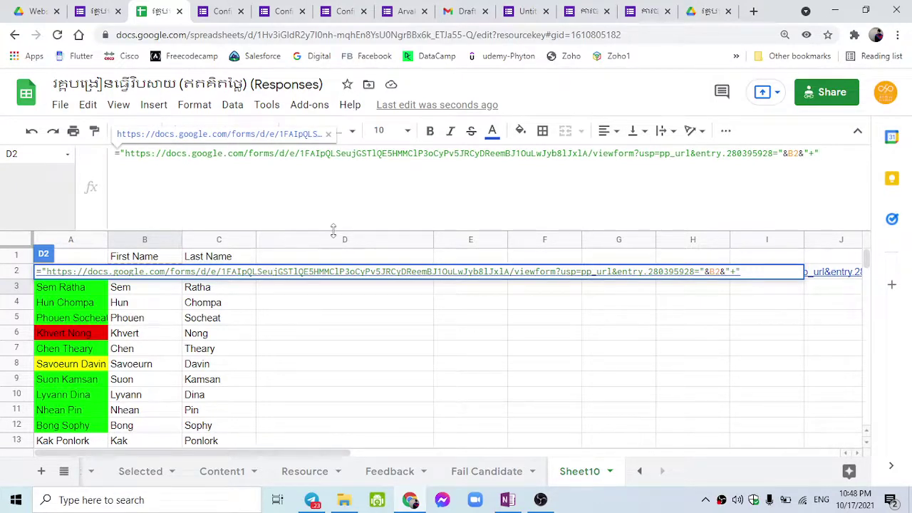
type("\"&")
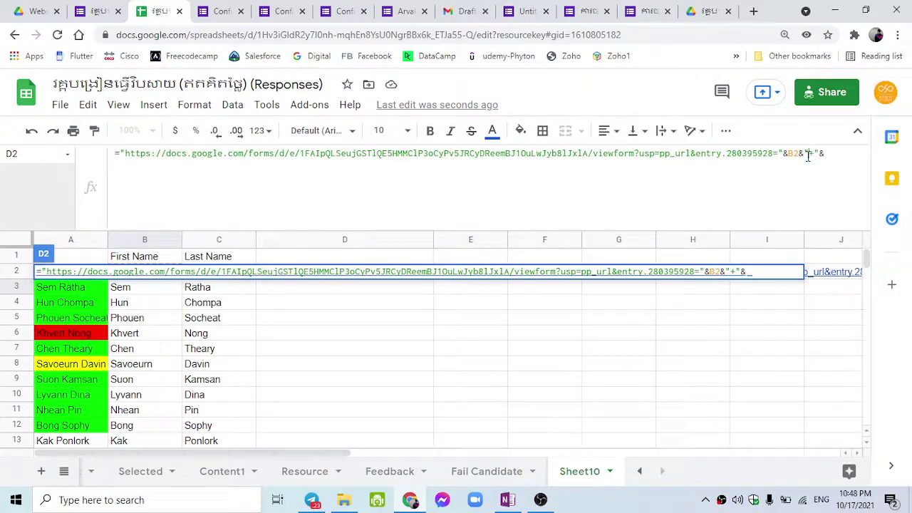
left_click_drag(804, 155, 817, 157)
left_click(819, 157)
key("BackSpace")
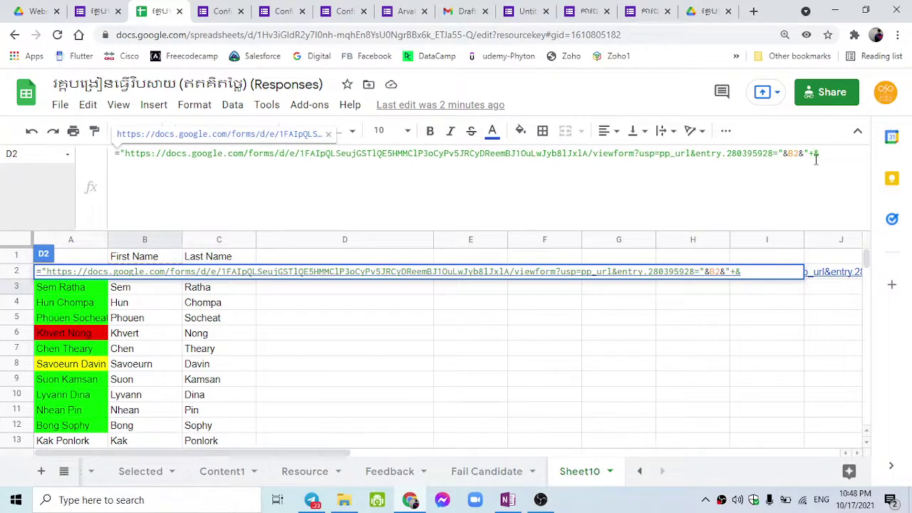
type("\"")
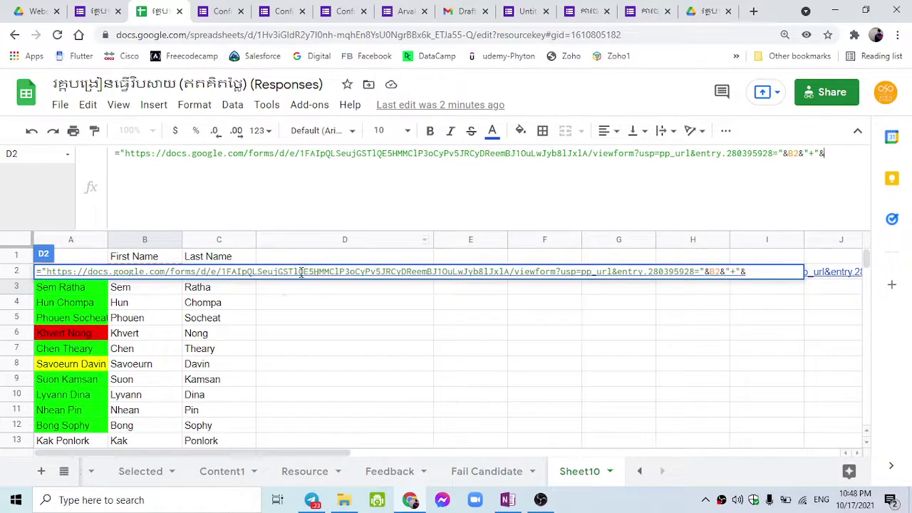
Finish D2's formula with &C2, commit it, and decline the suggested autofill.
left_click(231, 309)
key("BackSpace")
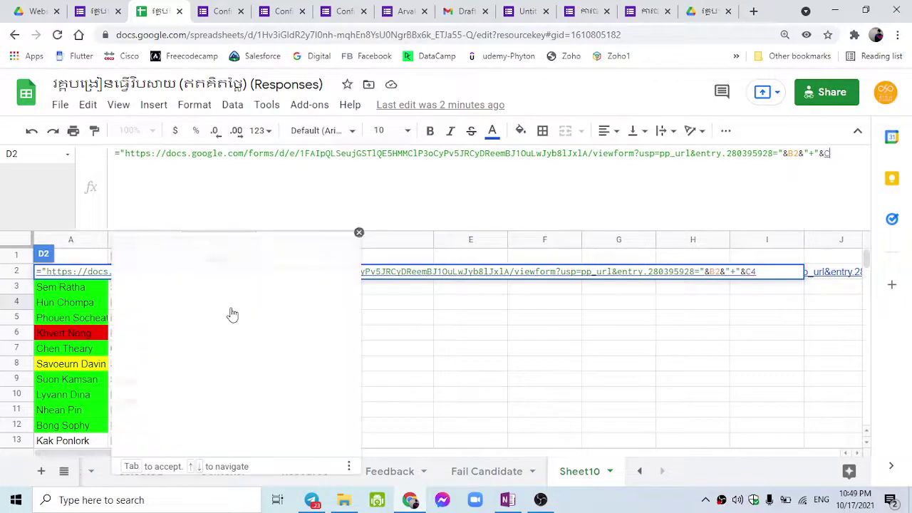
type("2")
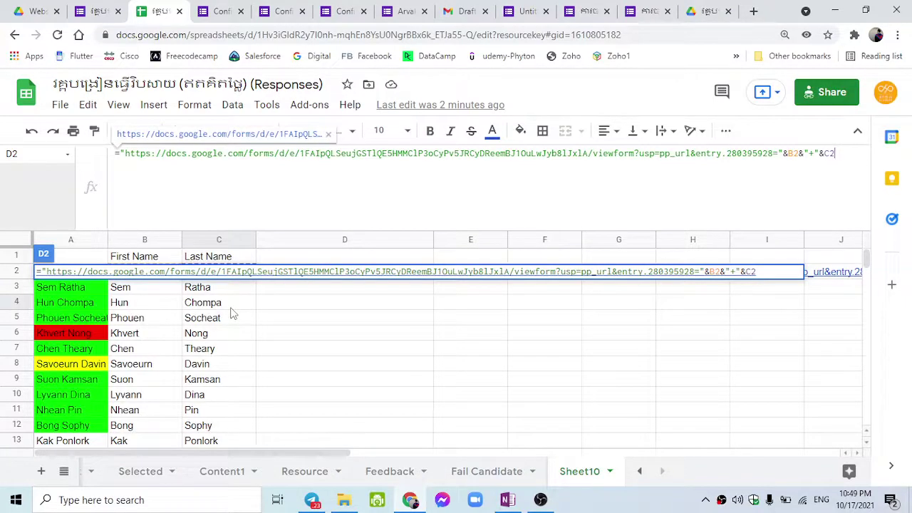
key("Return")
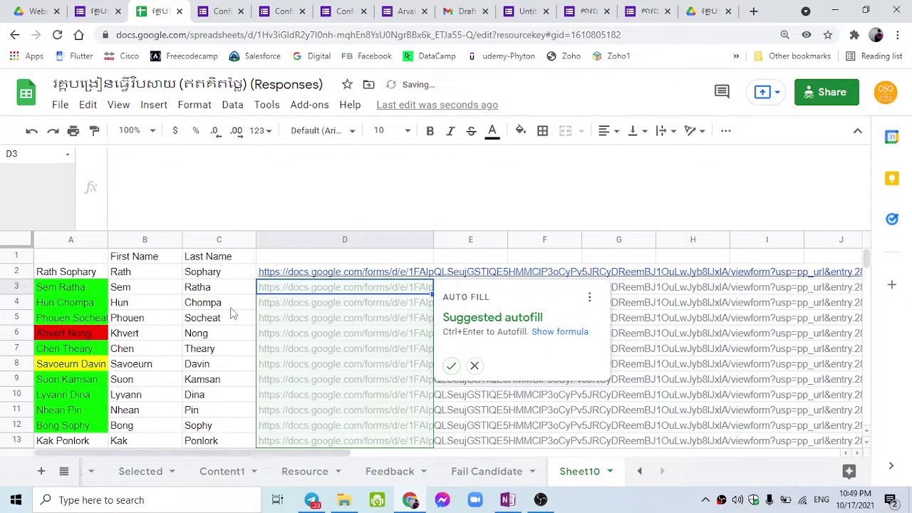
key("Escape")
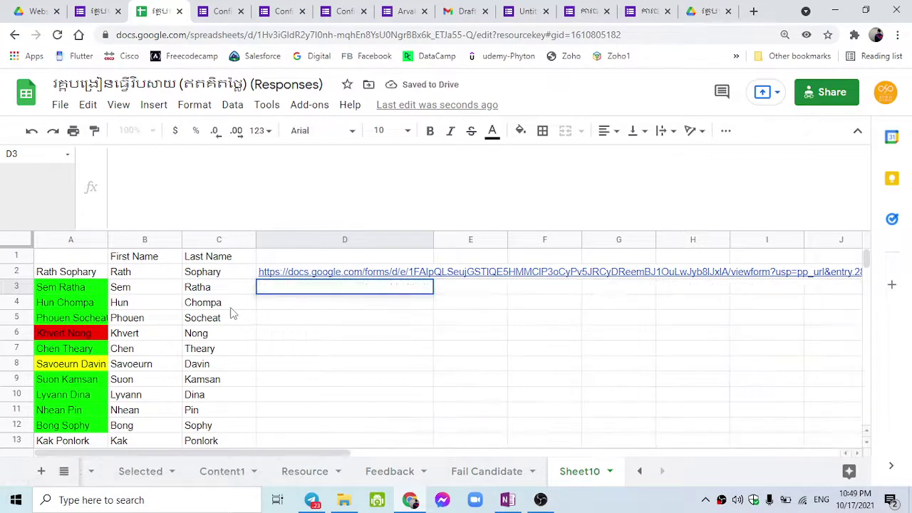
left_click_drag(243, 450, 331, 443)
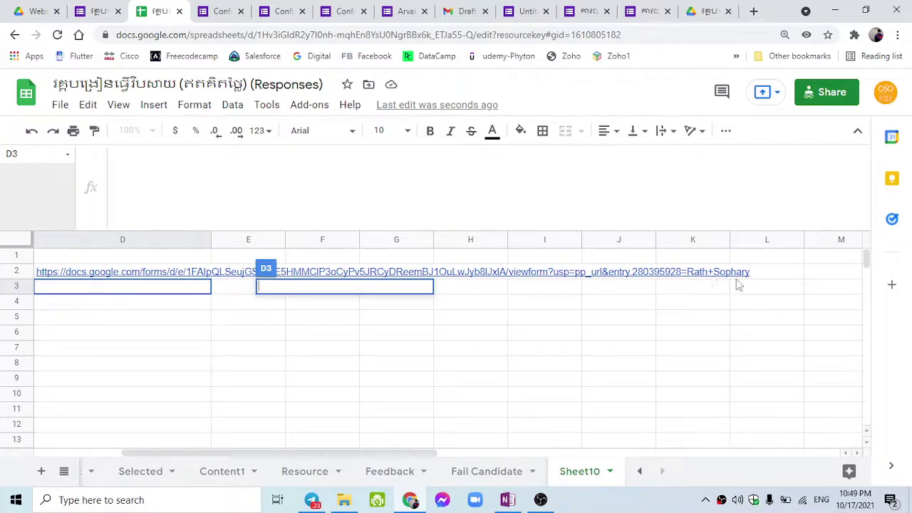
left_click_drag(386, 447, 256, 464)
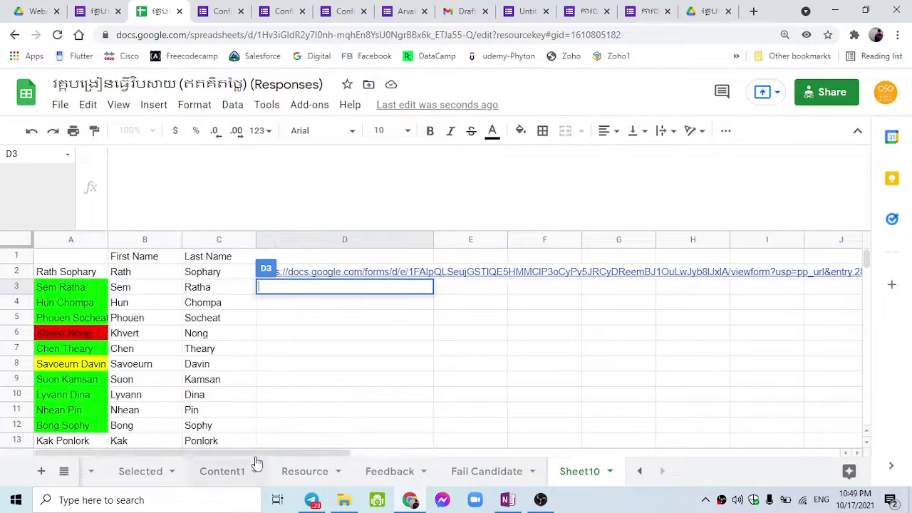
scroll(228, 406, "down", 2)
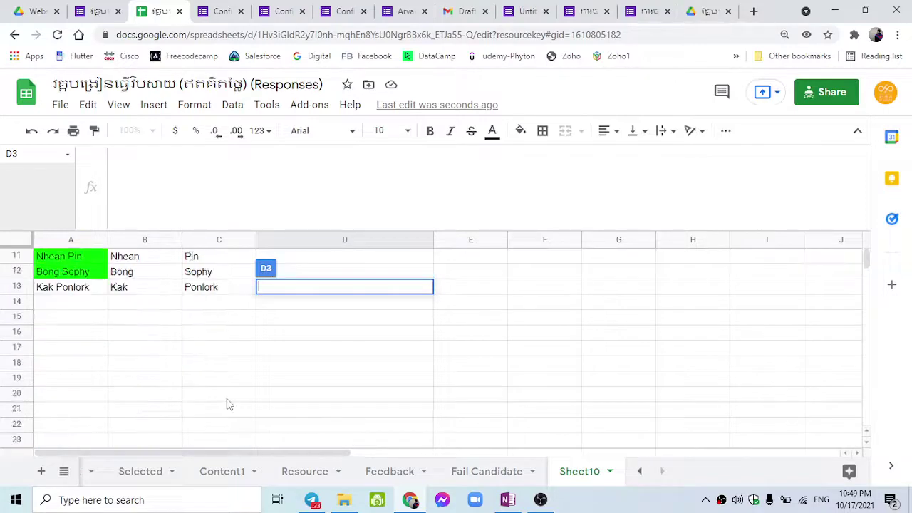
scroll(226, 399, "up", 2)
Fill D2's link formula down to D13 so all twelve candidates get a pre-filled link.
left_click(380, 277)
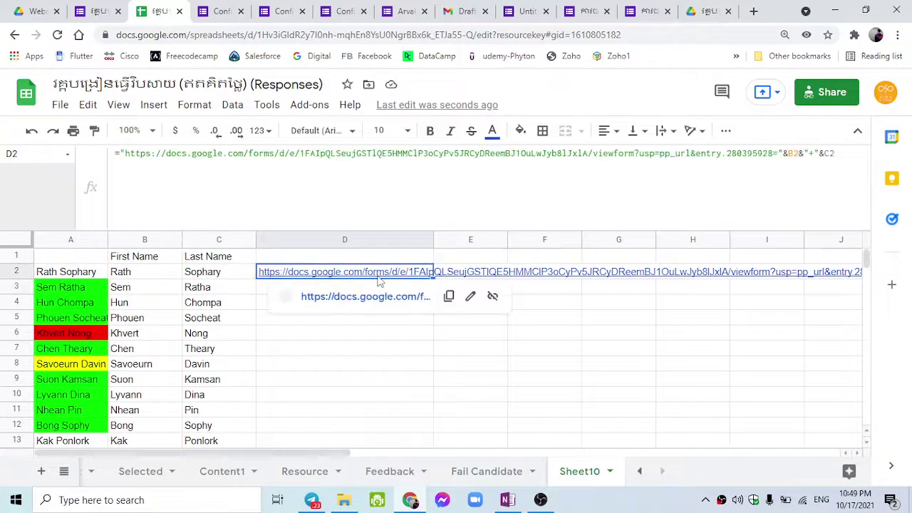
left_click_drag(433, 279, 371, 431)
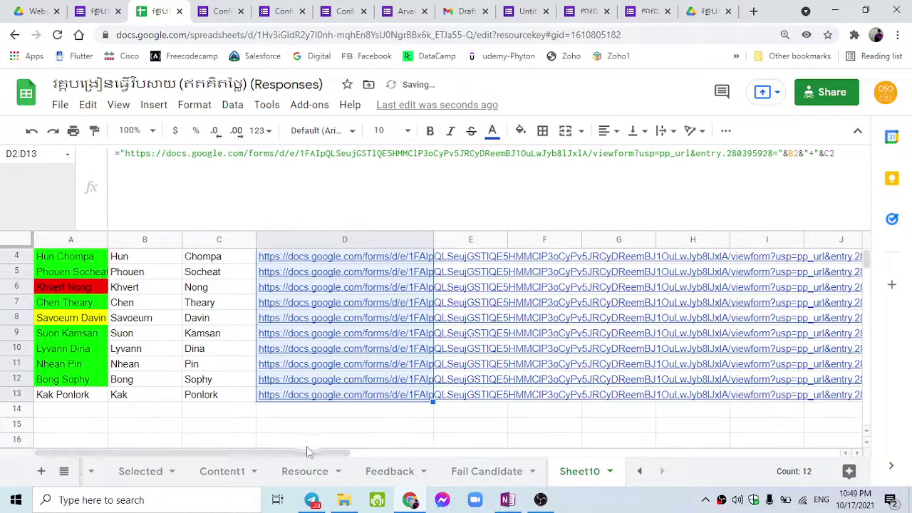
left_click_drag(326, 452, 423, 432)
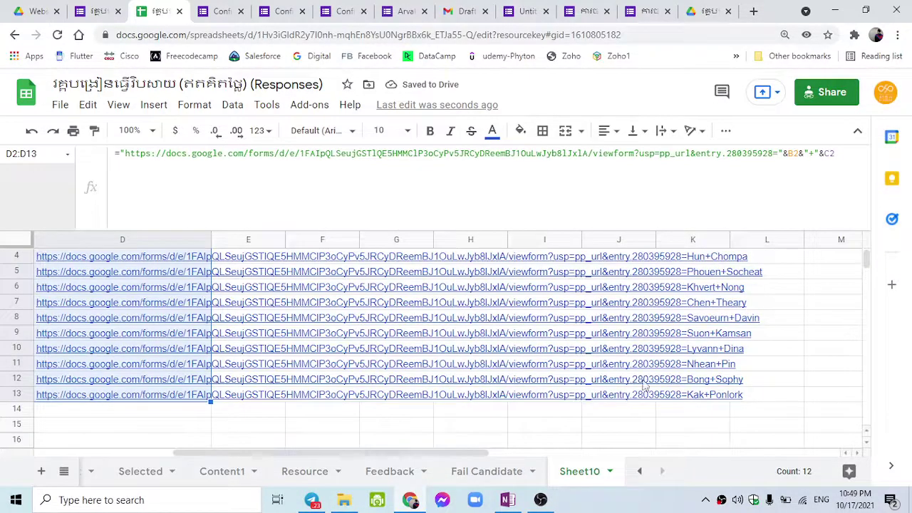
scroll(643, 377, "up", 1)
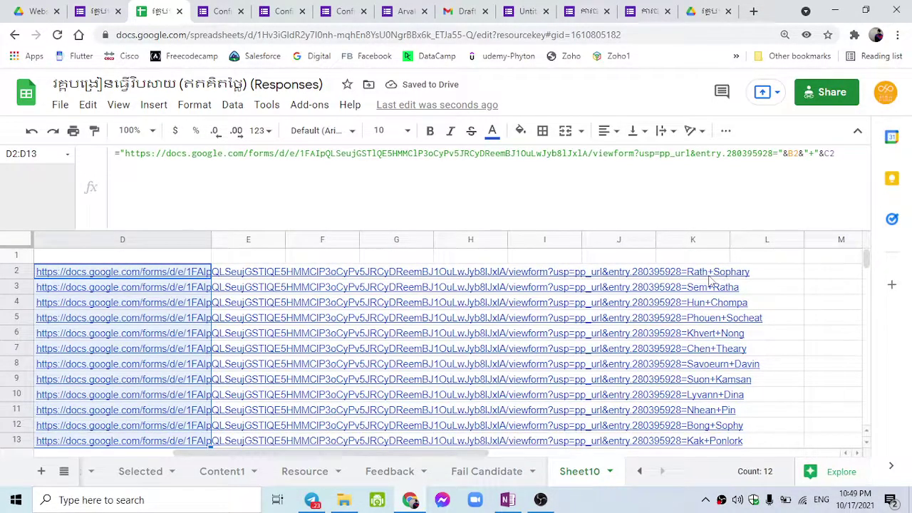
scroll(708, 307, "down", 3)
scroll(710, 353, "up", 3)
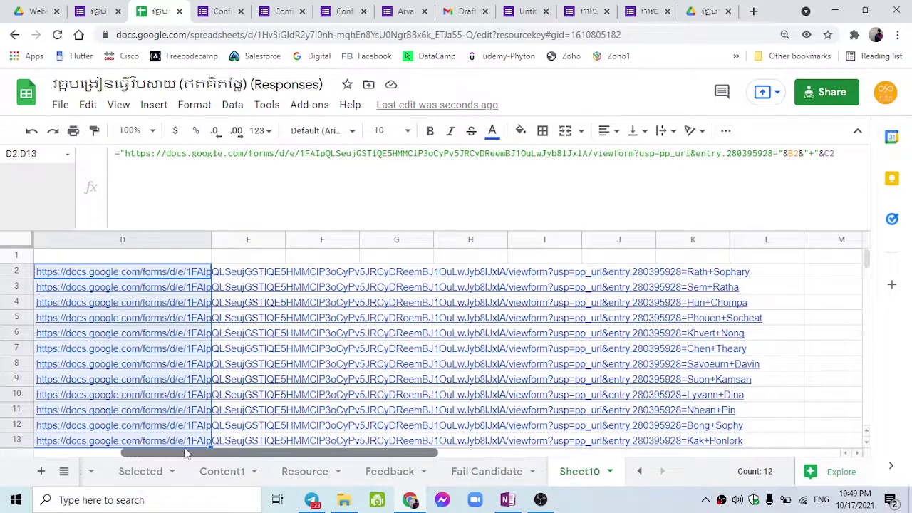
left_click_drag(185, 452, 147, 451)
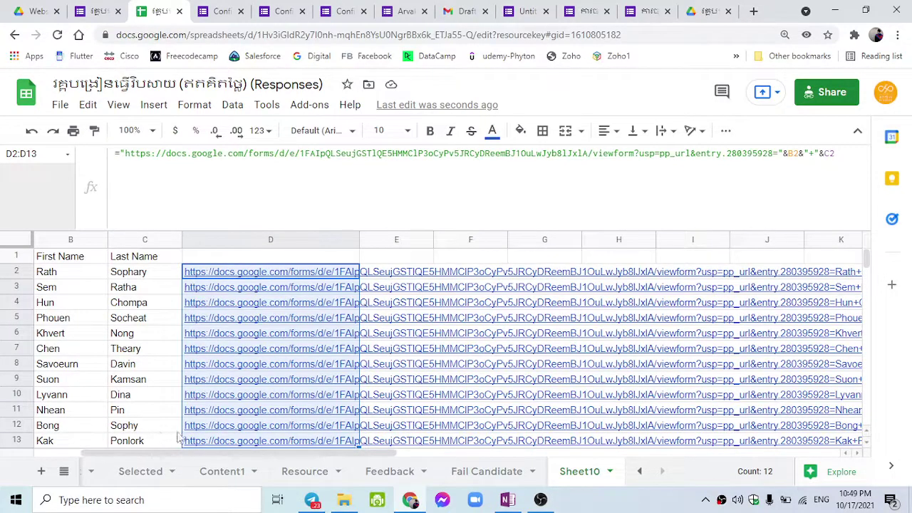
left_click_drag(148, 453, 102, 449)
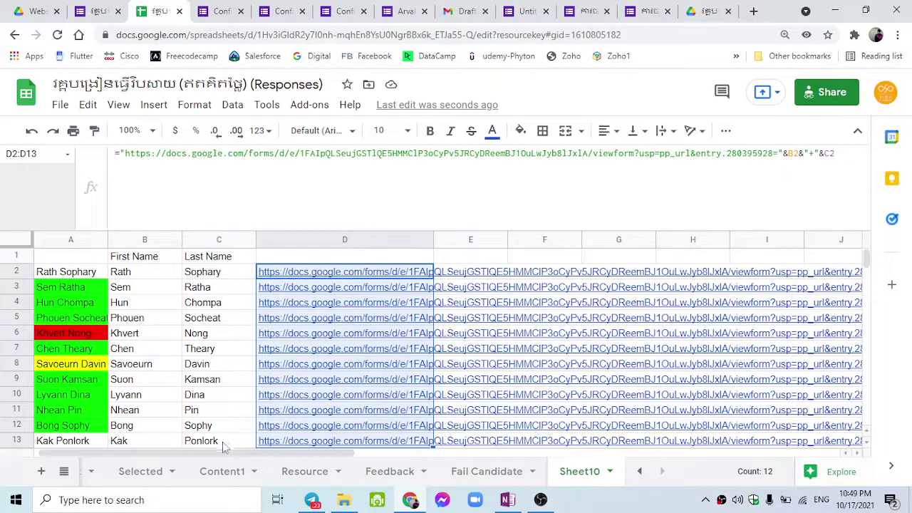
left_click_drag(223, 449, 330, 449)
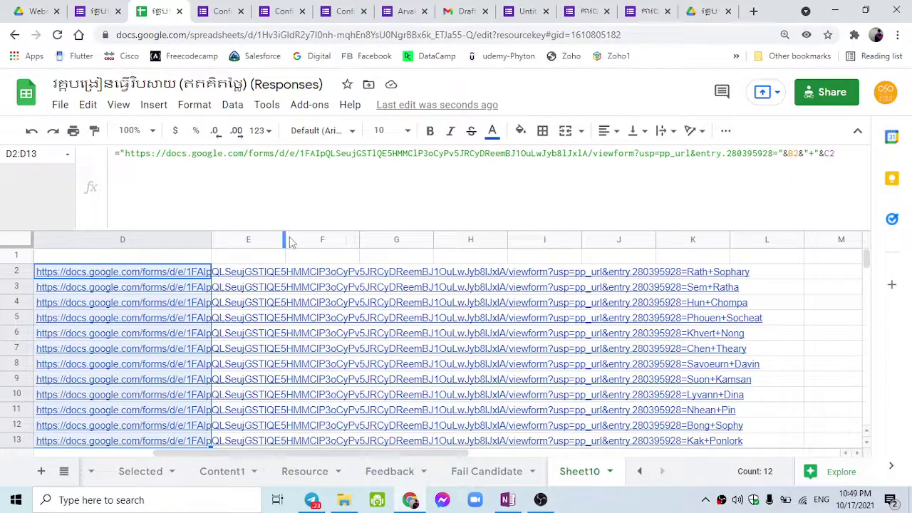
Search Google for 'qr code' and open the createqrcode.com generator site.
left_click(708, 11)
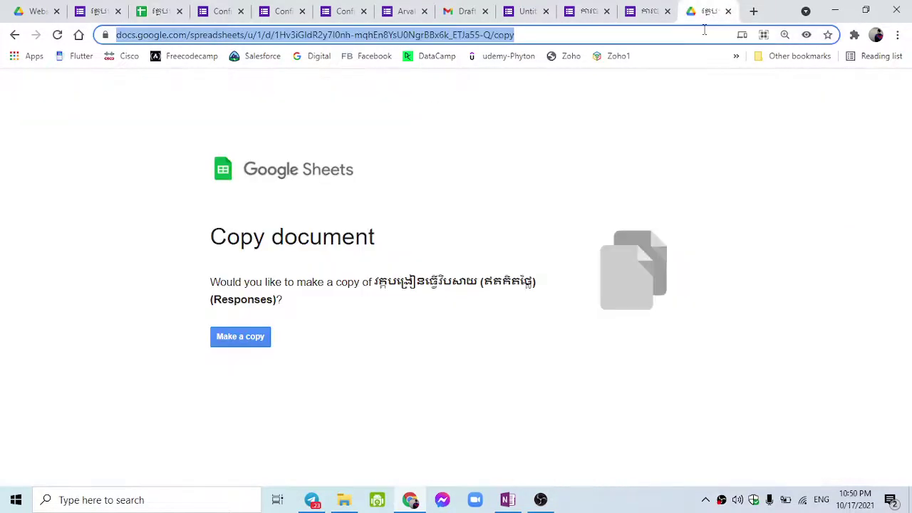
type("q")
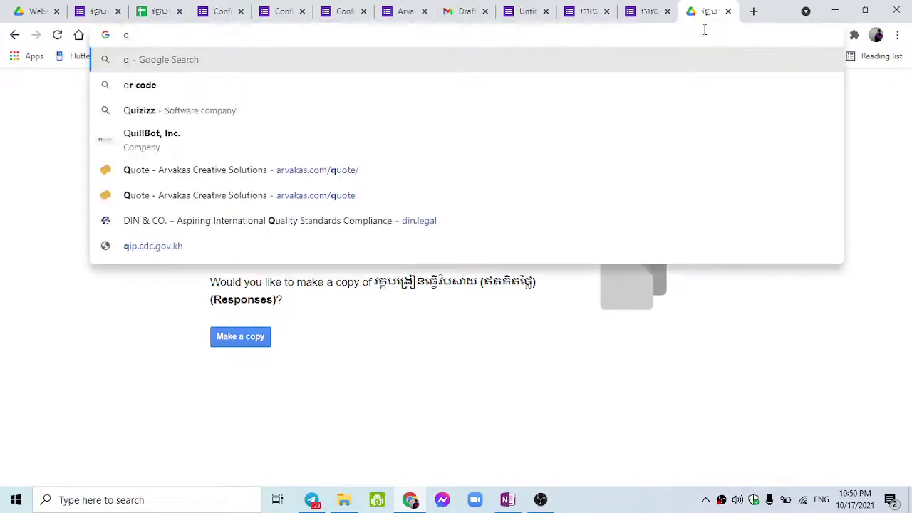
key("BackSpace")
type("qr code")
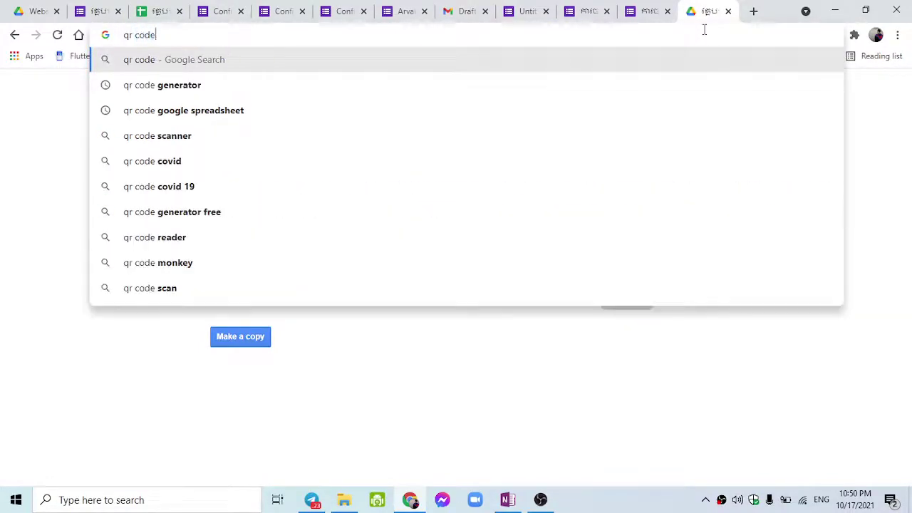
key("Return")
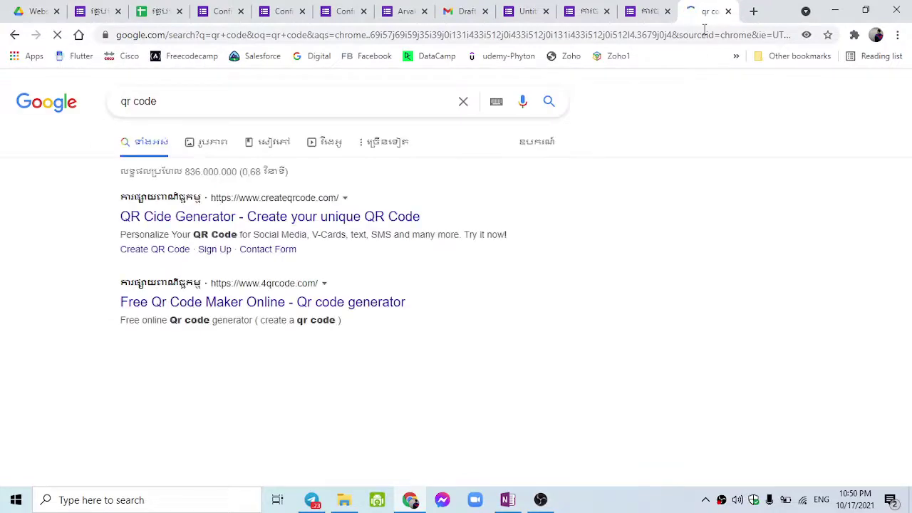
left_click(316, 217)
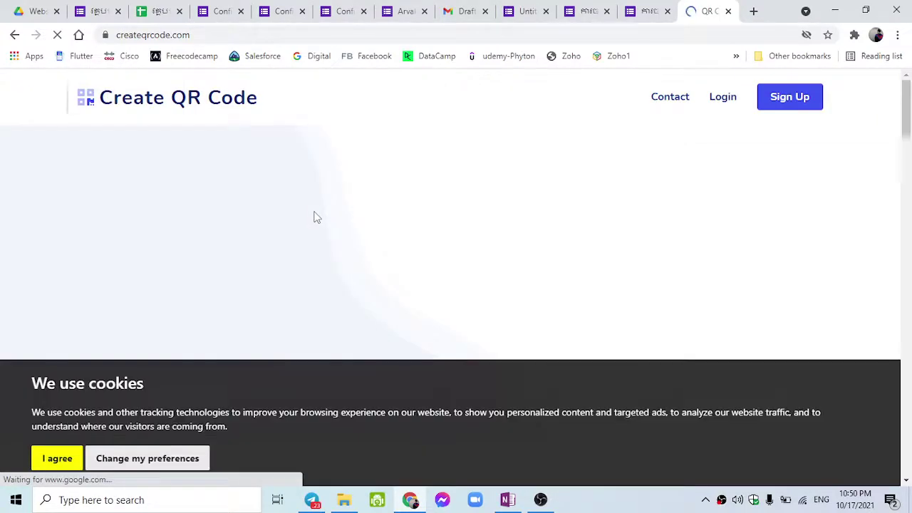
scroll(317, 217, "down", 2)
left_click(57, 462)
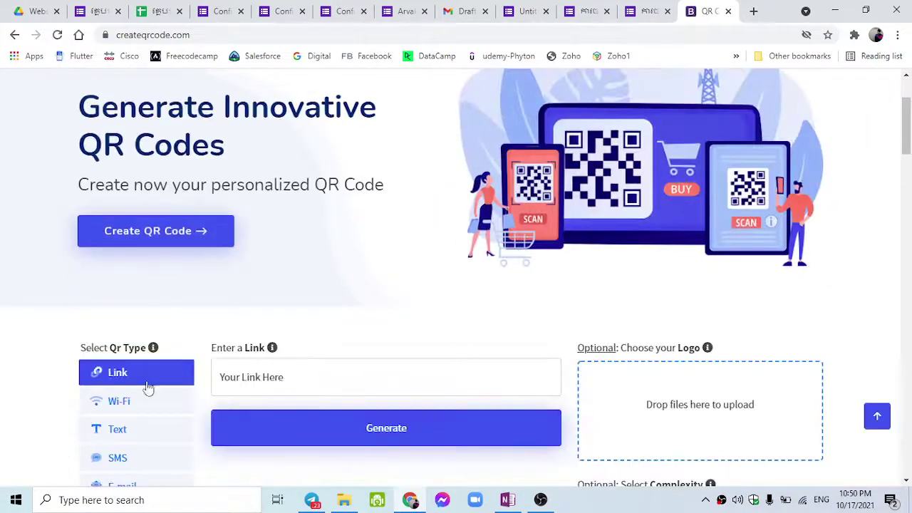
scroll(157, 380, "down", 2)
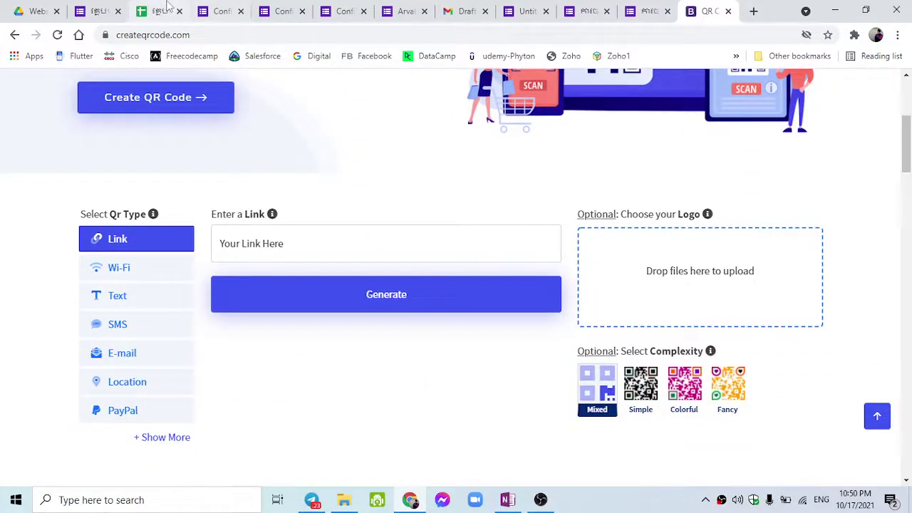
left_click(160, 10)
left_click(171, 275)
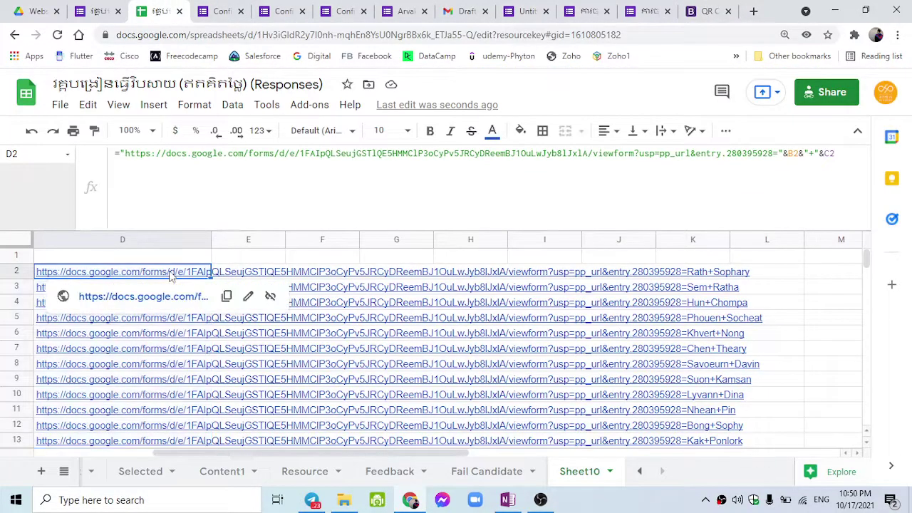
left_click(708, 11)
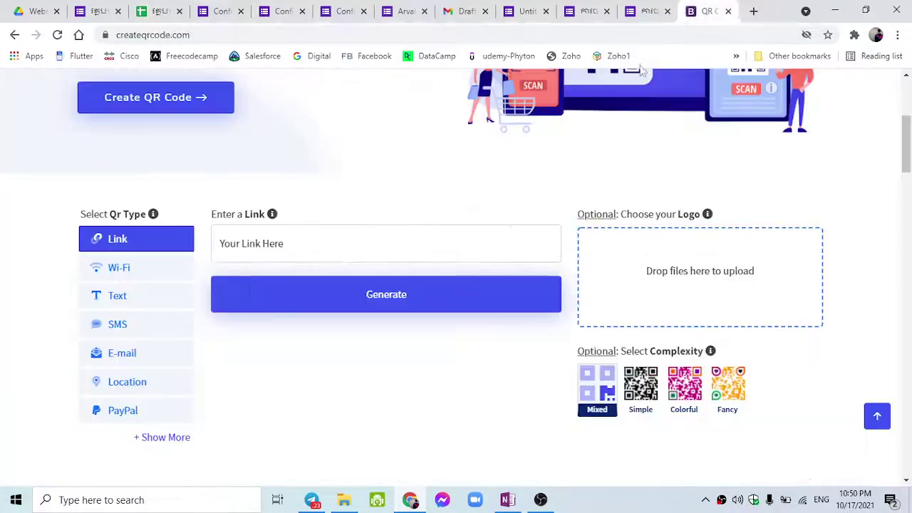
left_click(315, 252)
key("ctrl+v")
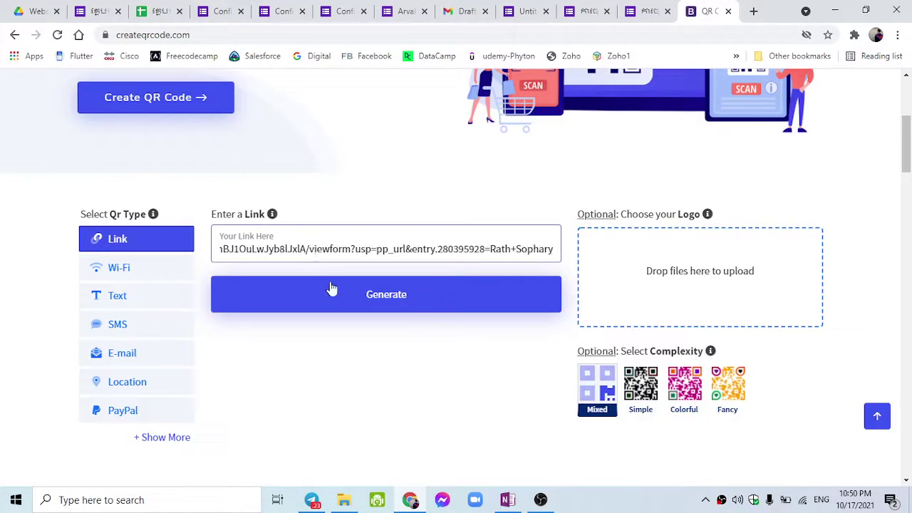
left_click(336, 298)
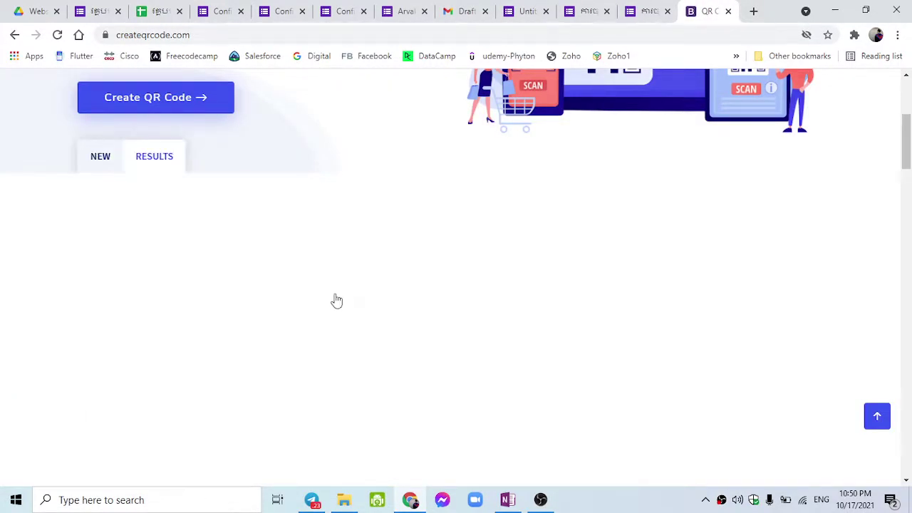
scroll(306, 285, "down", 1)
scroll(273, 271, "up", 1)
mouse_move(87, 303)
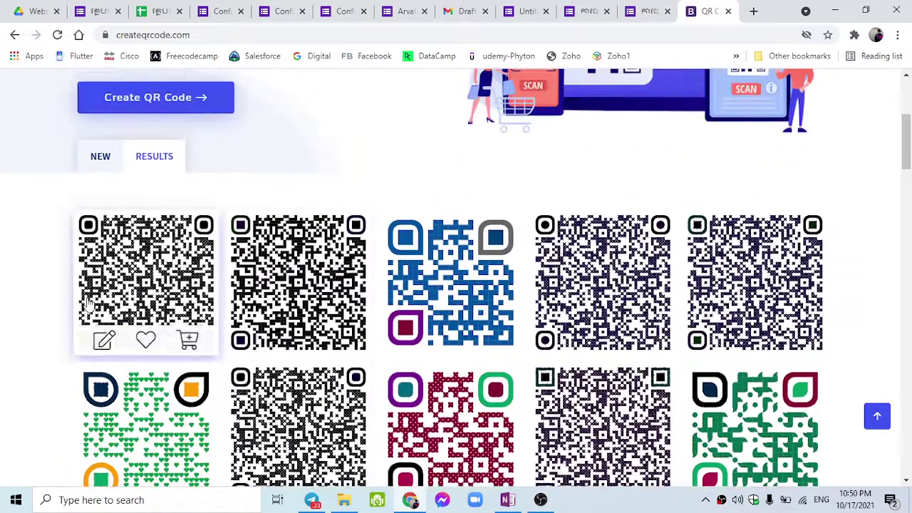
scroll(182, 285, "up", 4)
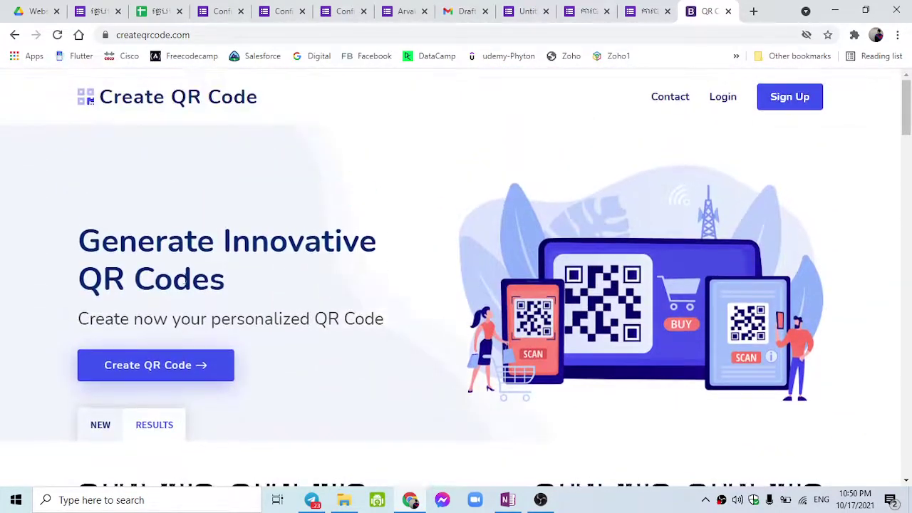
scroll(254, 198, "down", 4)
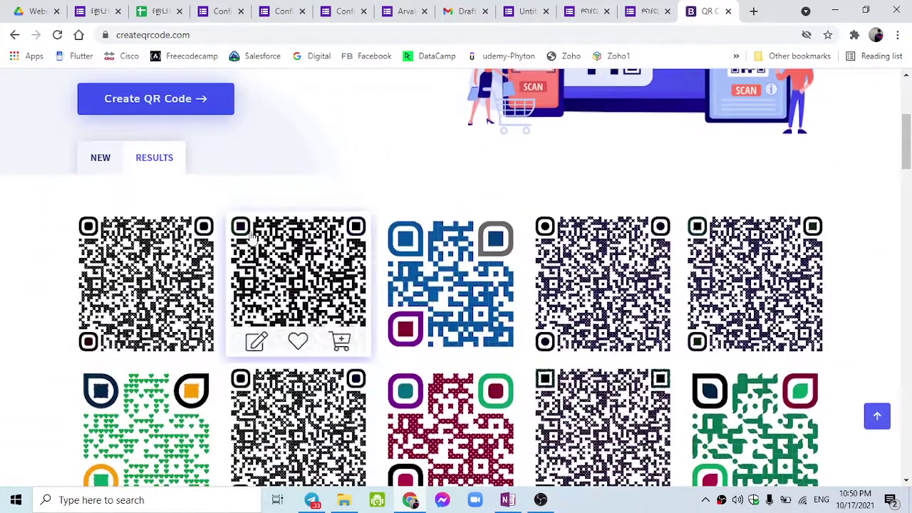
scroll(92, 341, "down", 5)
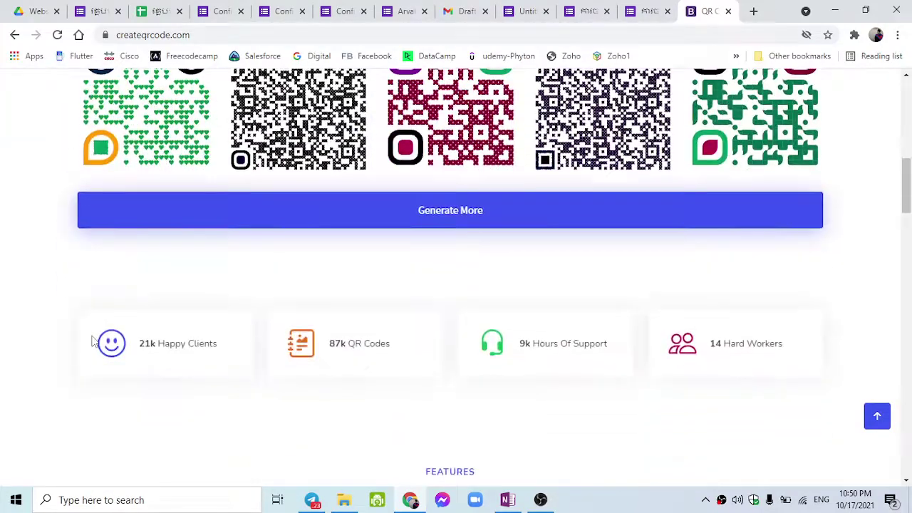
scroll(93, 342, "up", 4)
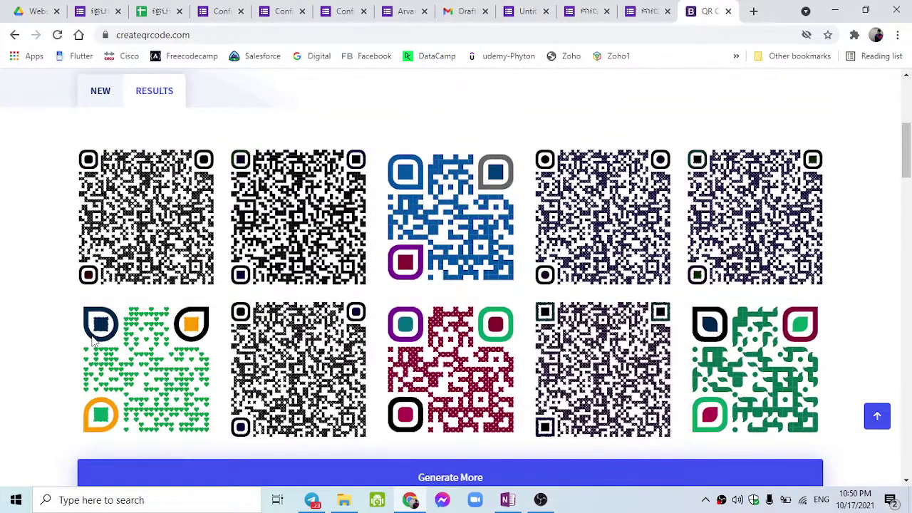
scroll(300, 286, "down", 3)
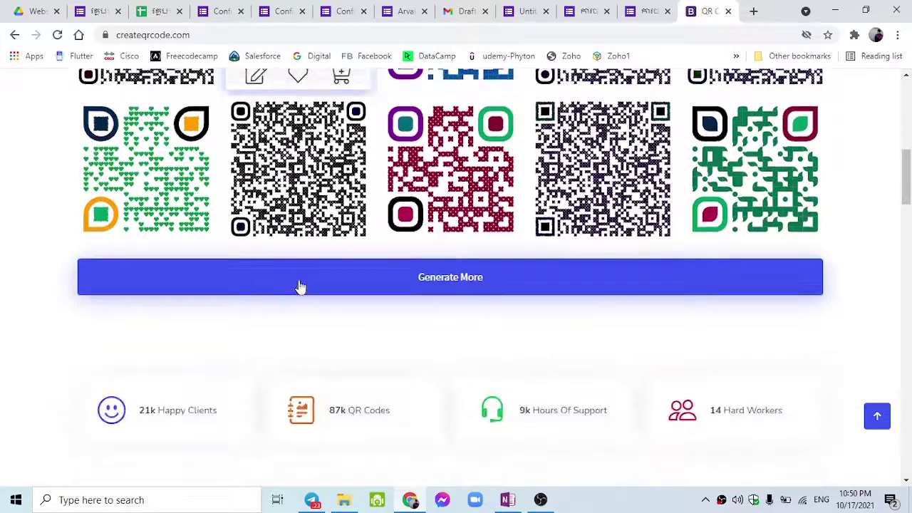
scroll(300, 286, "up", 2)
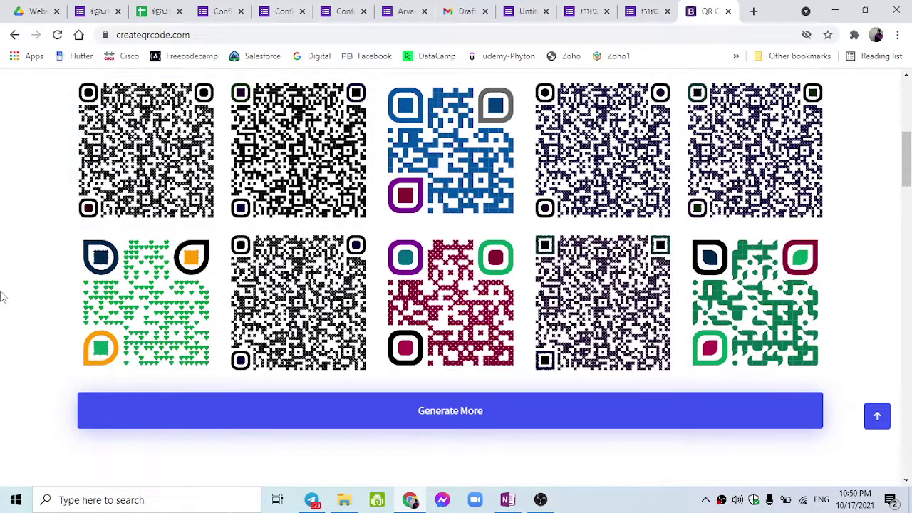
left_click(619, 36)
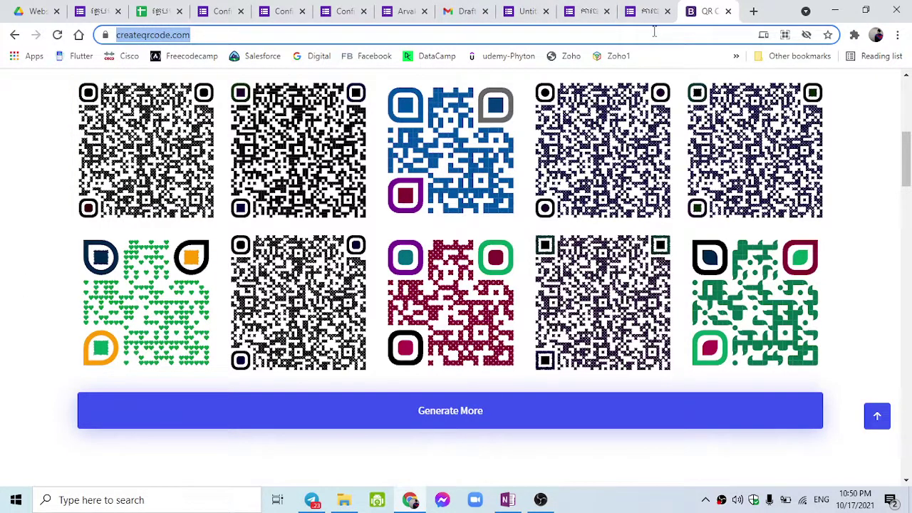
Search for 'qr code spreadsheet' and open the image-charts.com guide to QR codes in Sheets.
type("r ")
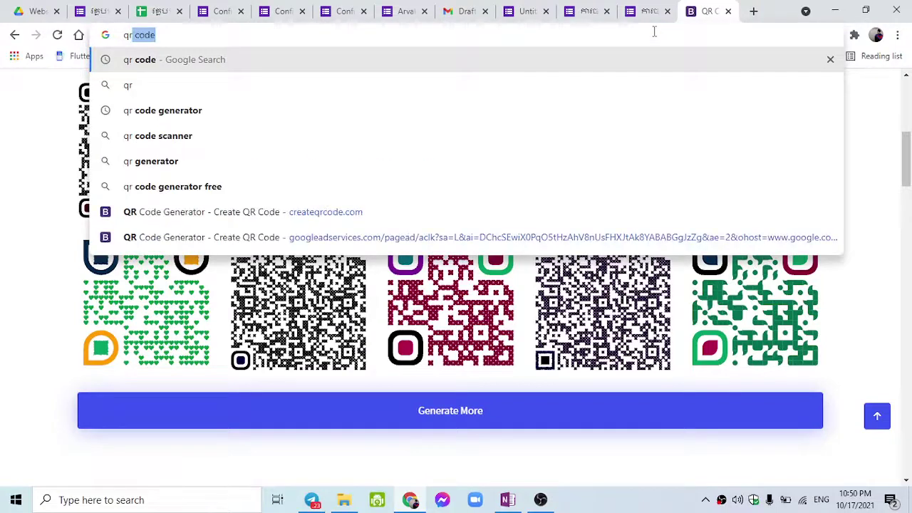
type("code spread")
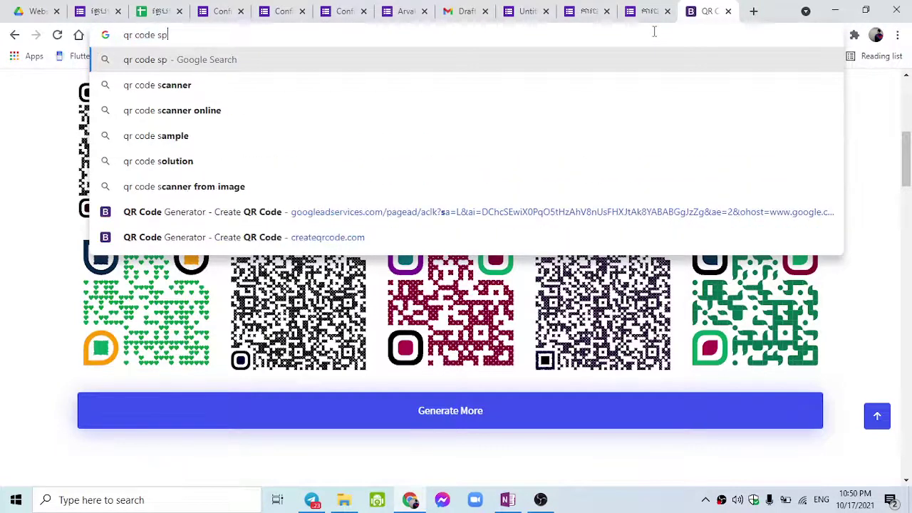
key("Return")
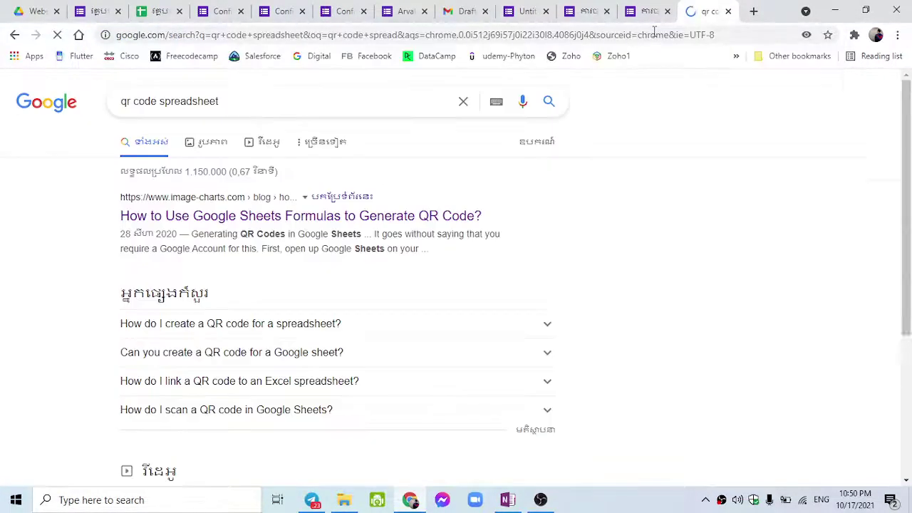
left_click(406, 216)
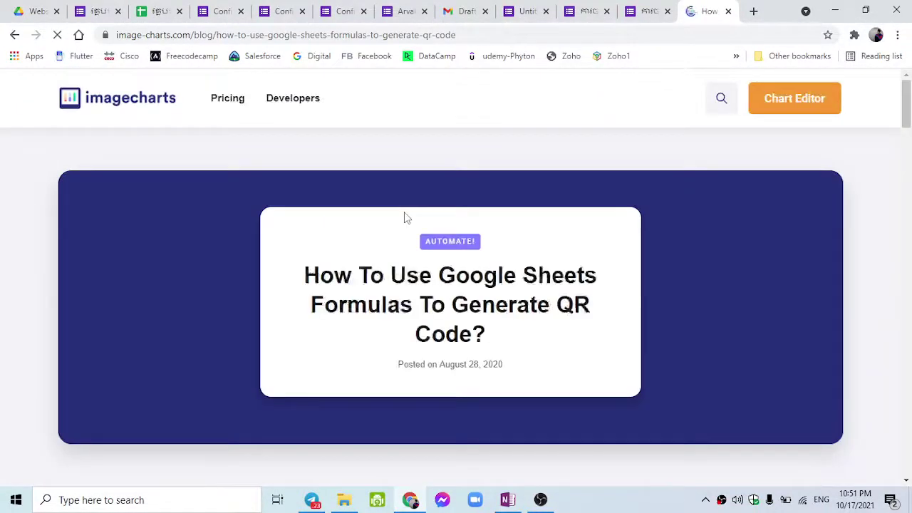
Select the article's full =image(...) QR code formula under 'Generating QR Codes in Google Sheets'.
scroll(404, 216, "down", 7)
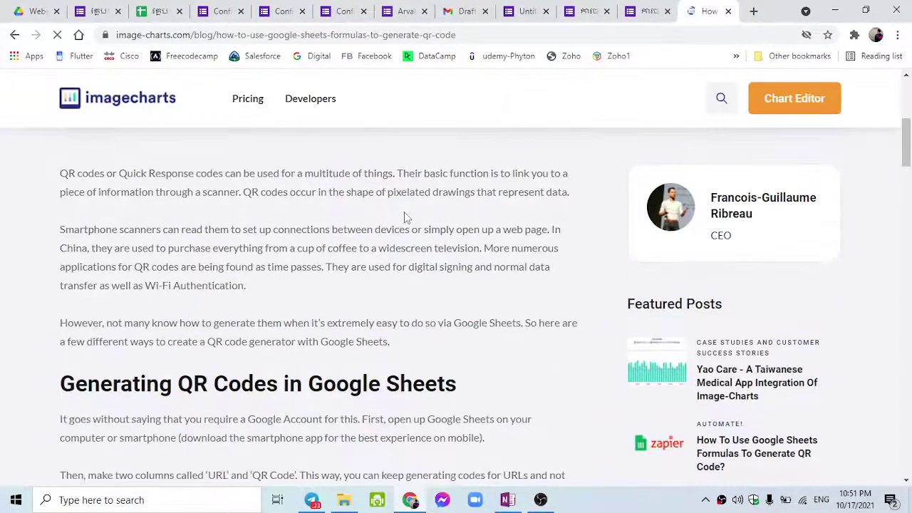
scroll(404, 211, "down", 3)
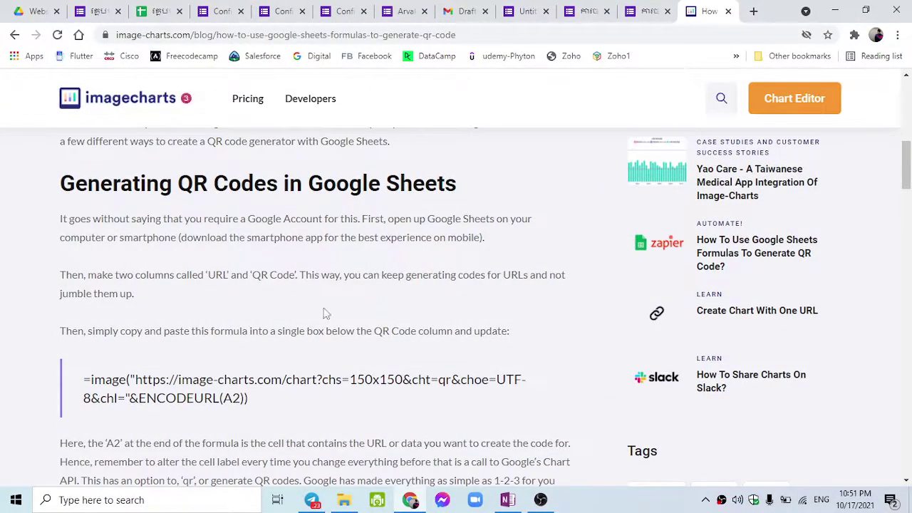
left_click_drag(250, 400, 96, 376)
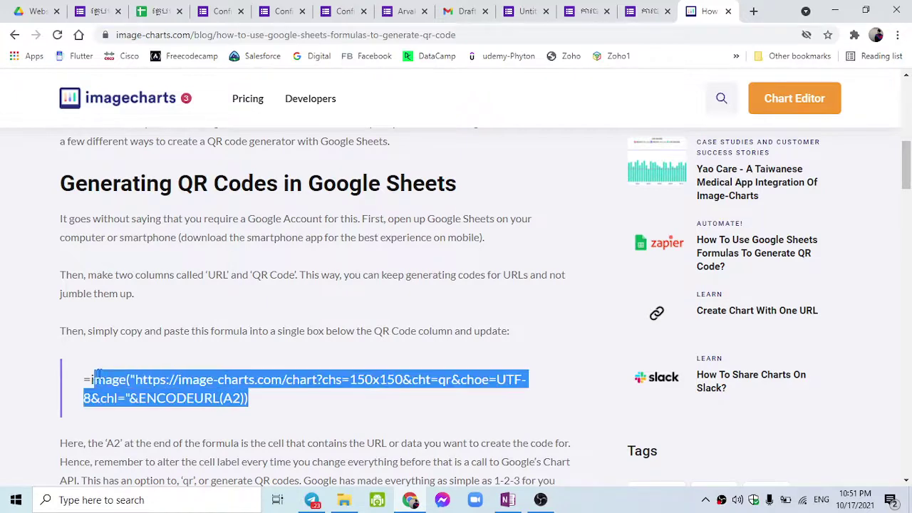
scroll(267, 324, "down", 6)
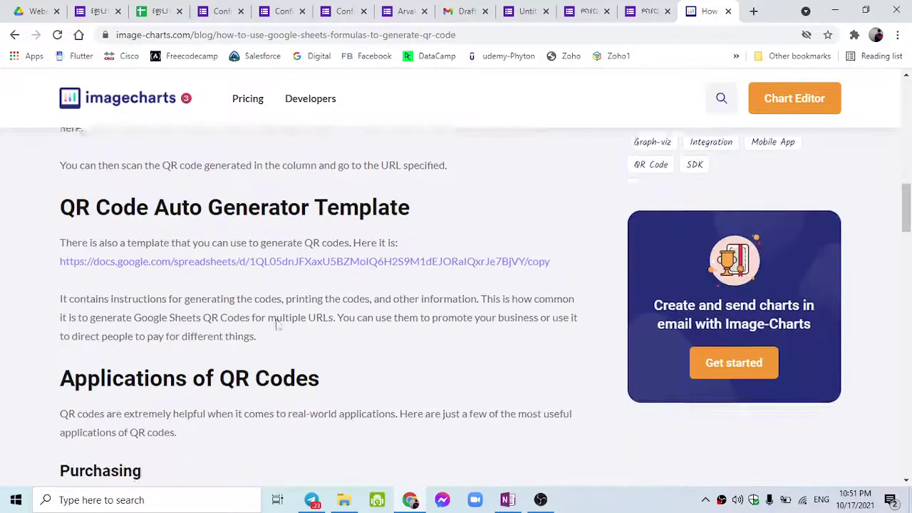
scroll(276, 324, "up", 5)
scroll(278, 324, "up", 1)
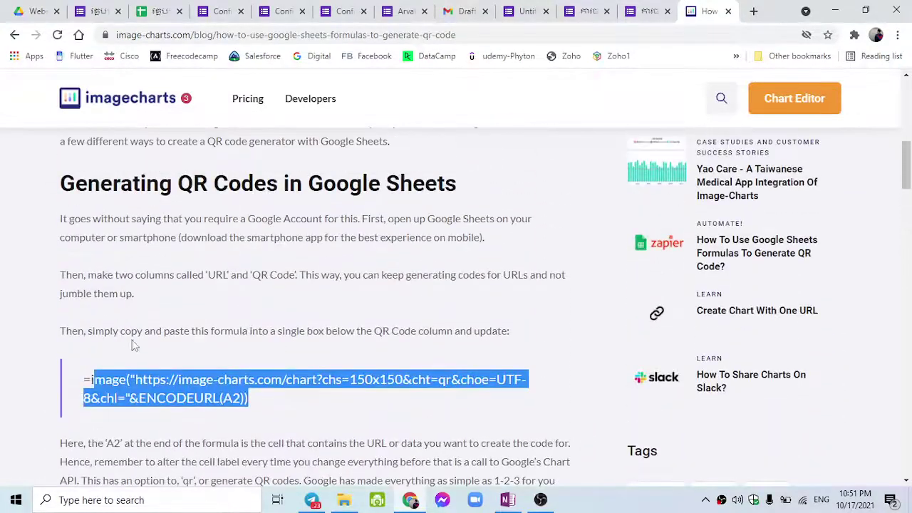
left_click(90, 377)
left_click_drag(98, 378, 254, 400)
key("ctrl+c")
Go back to the Google Sheets tab showing Sheet10's pre-filled form links.
scroll(263, 372, "down", 5)
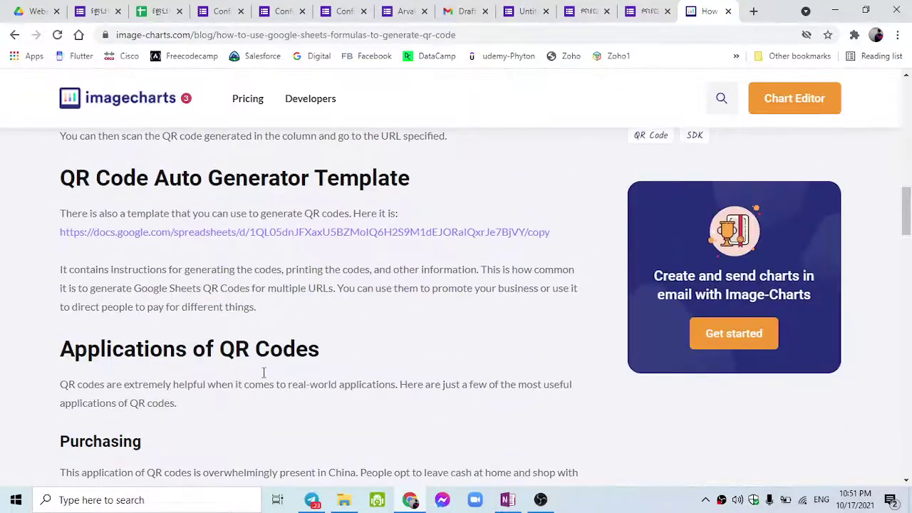
scroll(264, 372, "up", 3)
scroll(263, 372, "down", 6)
scroll(265, 379, "down", 12)
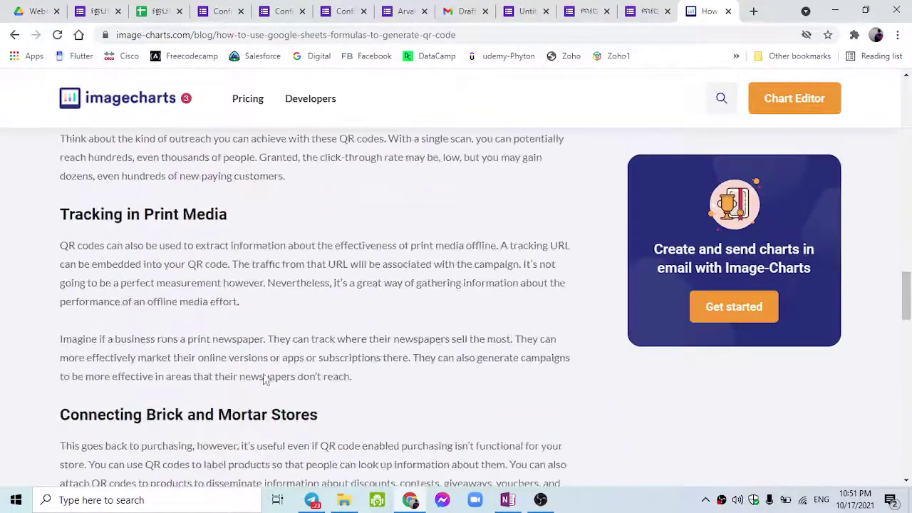
scroll(266, 374, "up", 13)
scroll(271, 367, "up", 7)
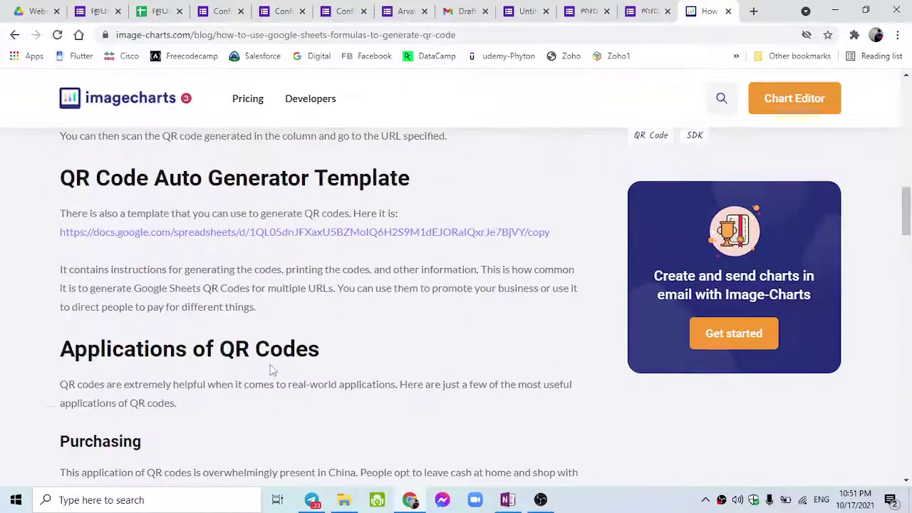
scroll(271, 357, "up", 4)
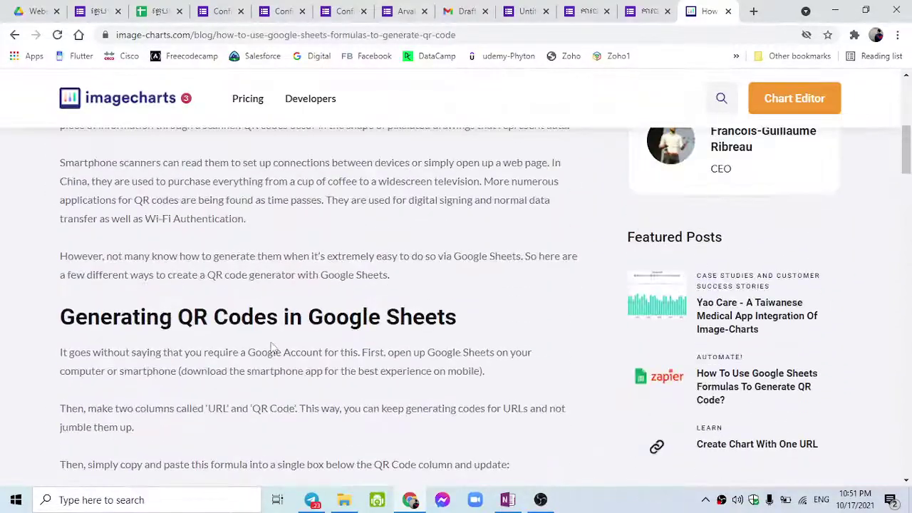
scroll(272, 349, "up", 6)
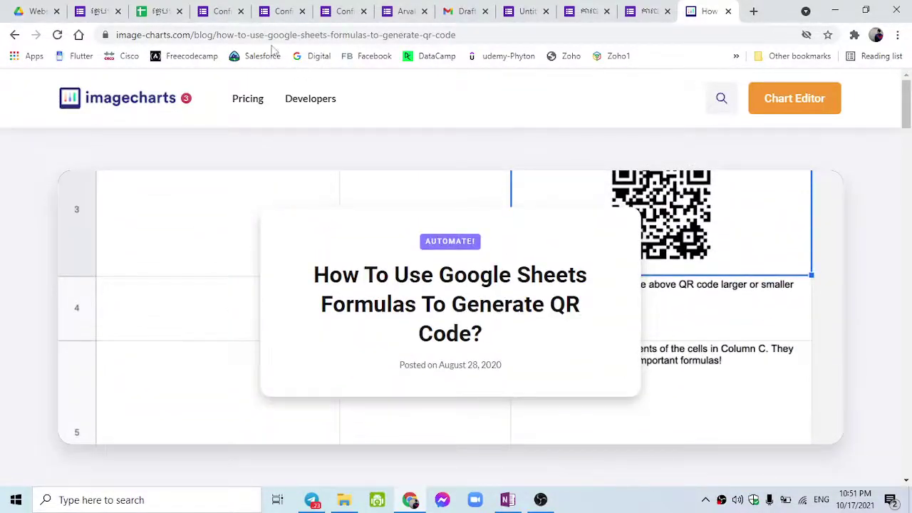
left_click(180, 5)
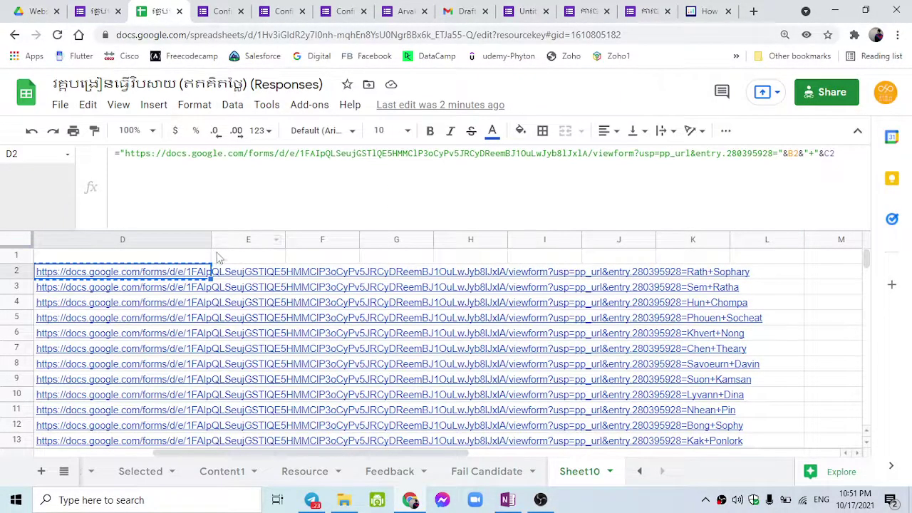
Set column D's text wrapping to Clip so the long form links stay inside the column.
left_click(181, 240)
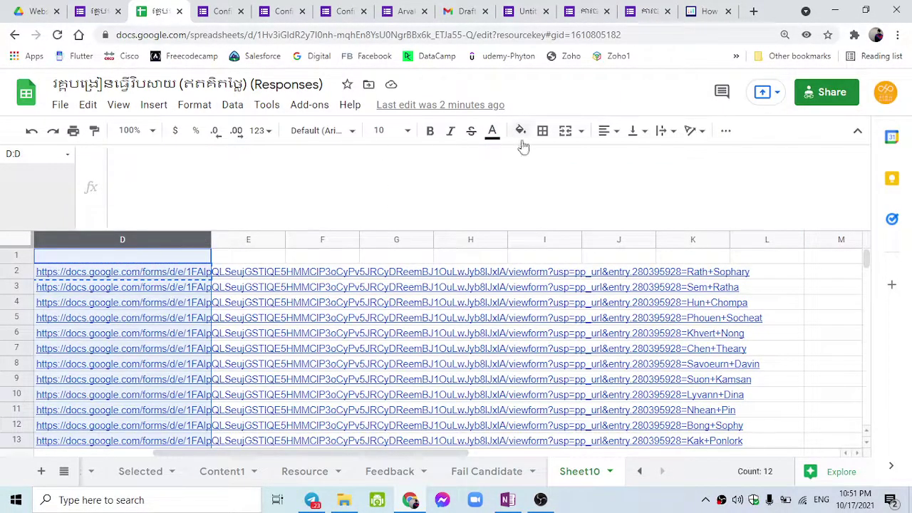
left_click(664, 131)
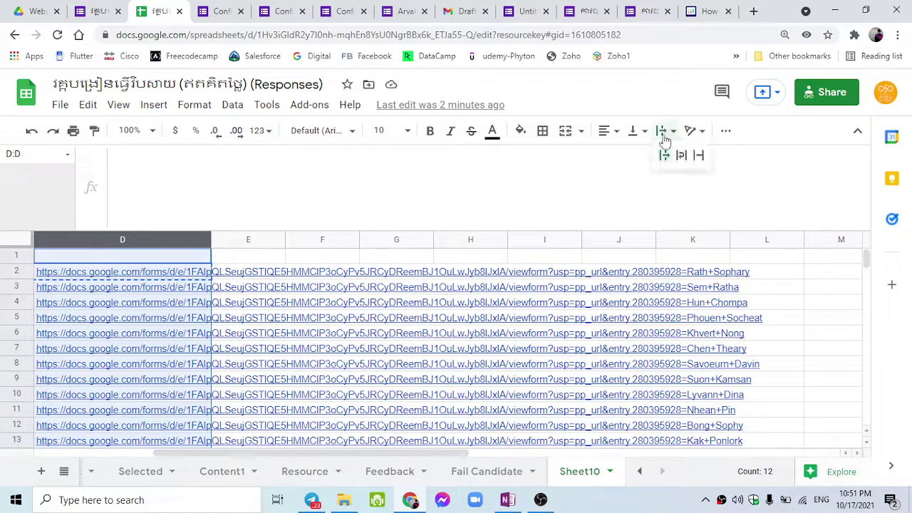
left_click(698, 155)
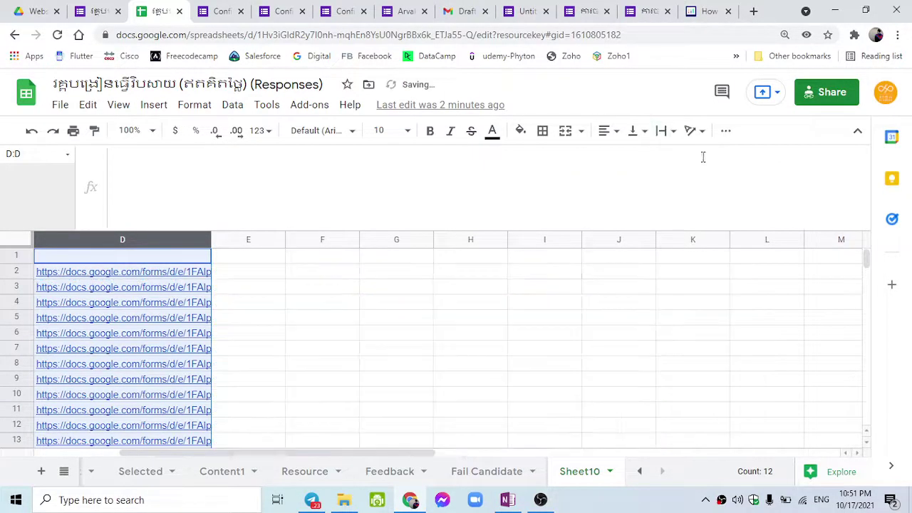
left_click(258, 275)
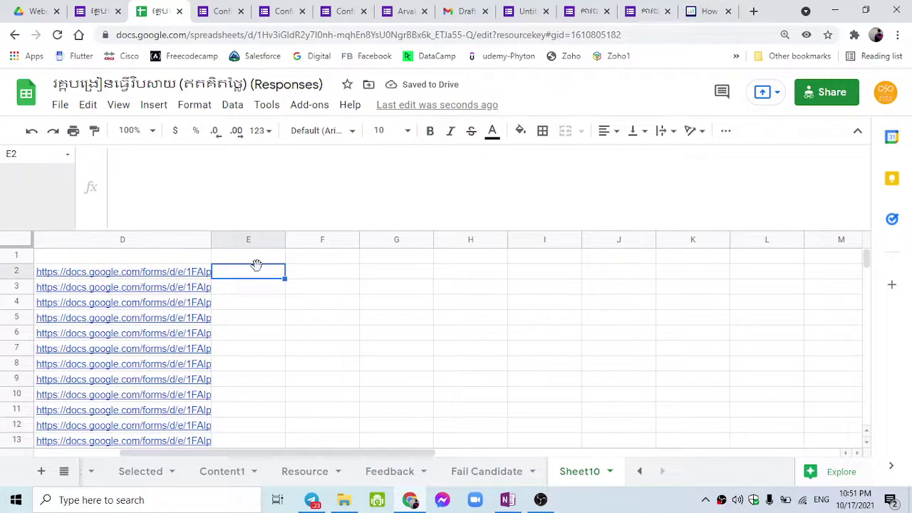
Paste the =image QR formula into E2, then widen column E and heighten row 2.
key("ctrl+v")
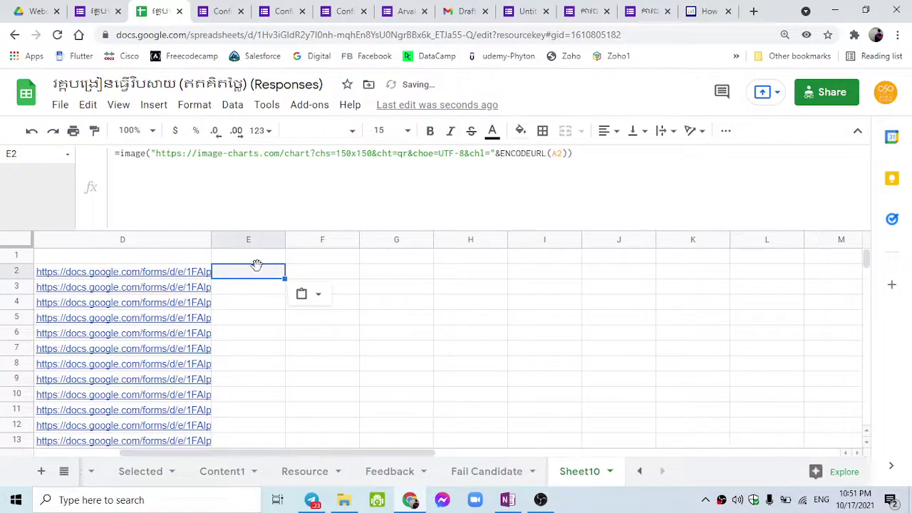
double_click(256, 266)
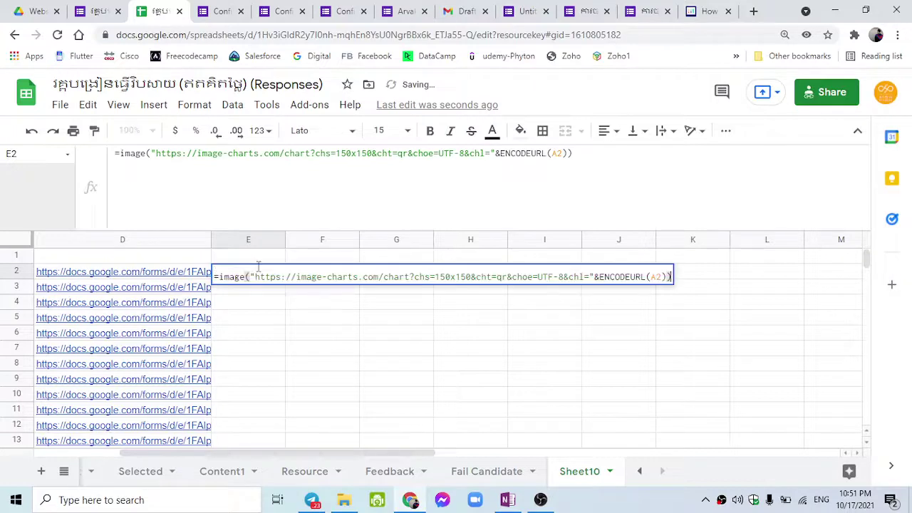
left_click(260, 336)
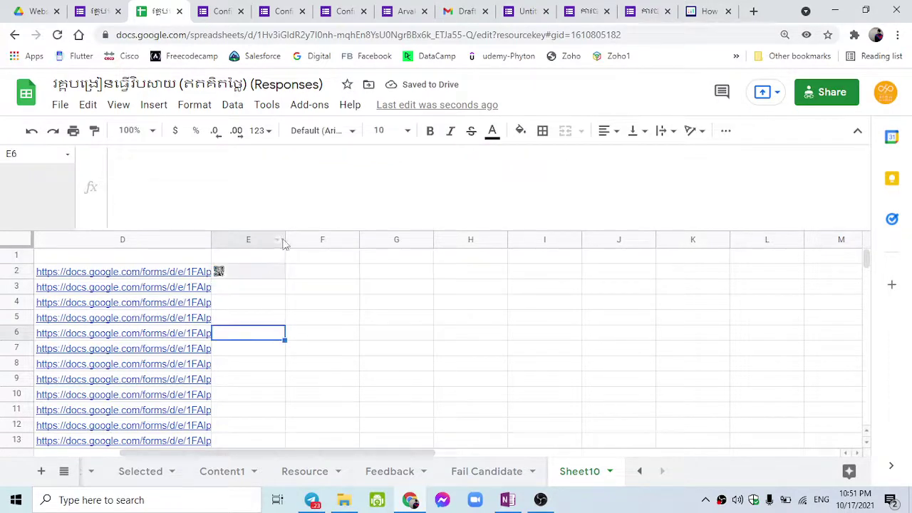
left_click(282, 240)
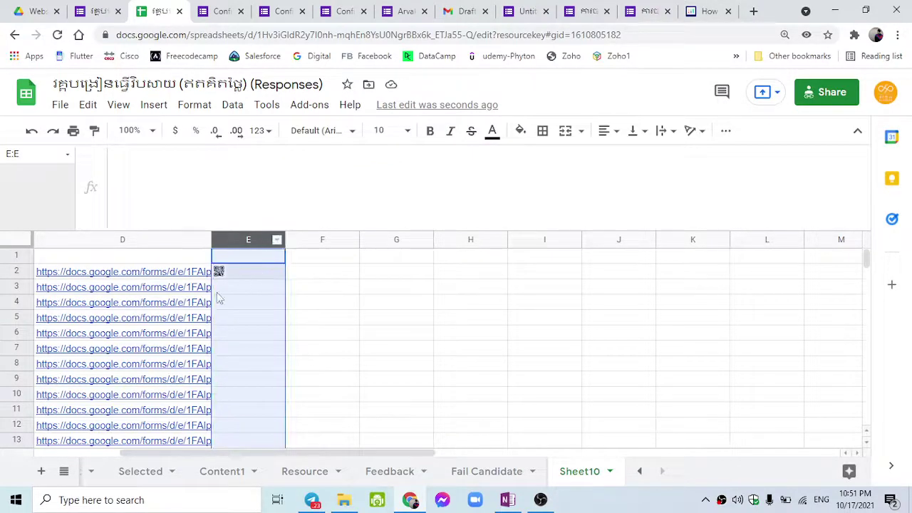
left_click_drag(267, 455, 136, 457)
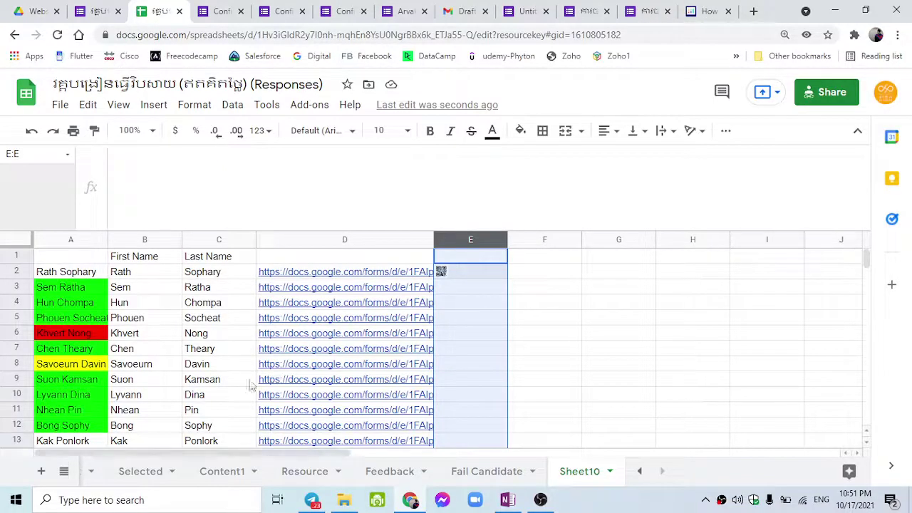
left_click_drag(23, 279, 23, 333)
Change E2's ENCODEURL reference from A2 to D2 so the QR encodes the form link.
left_click(466, 292)
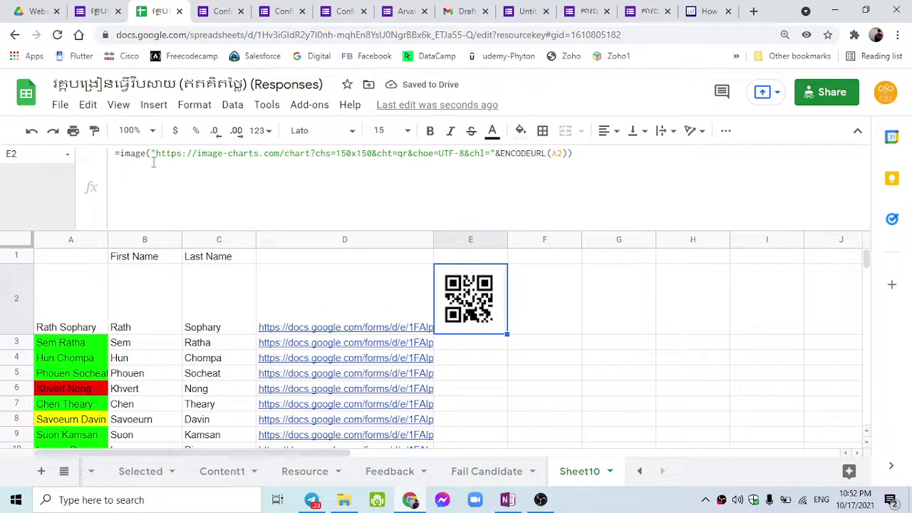
left_click(552, 157)
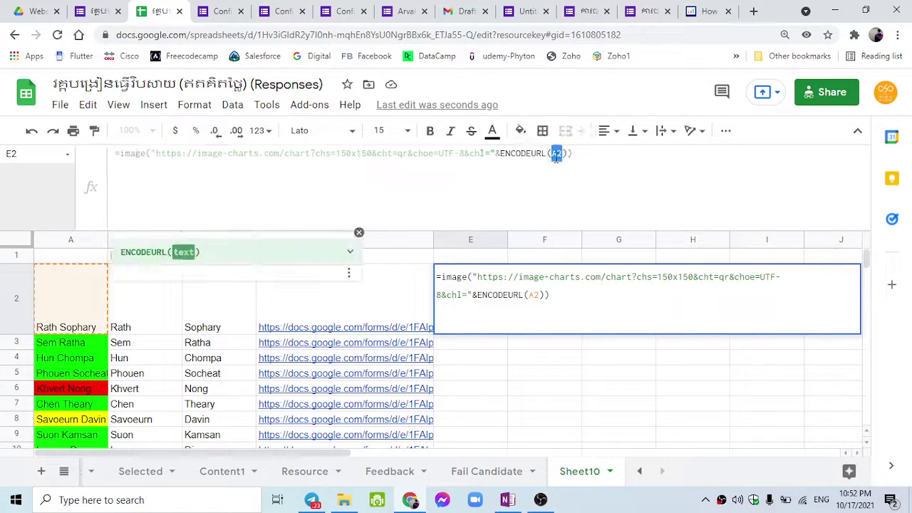
key("ctrl+a")
left_click(557, 158)
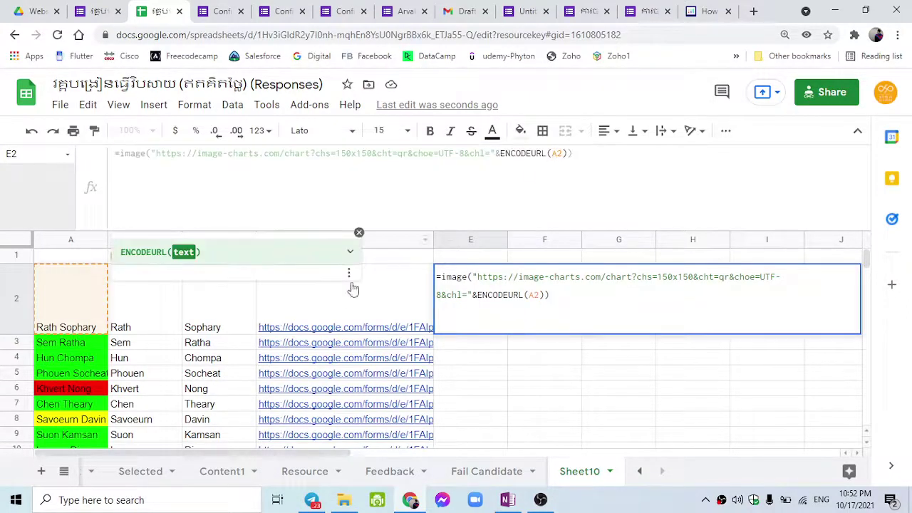
left_click(342, 313)
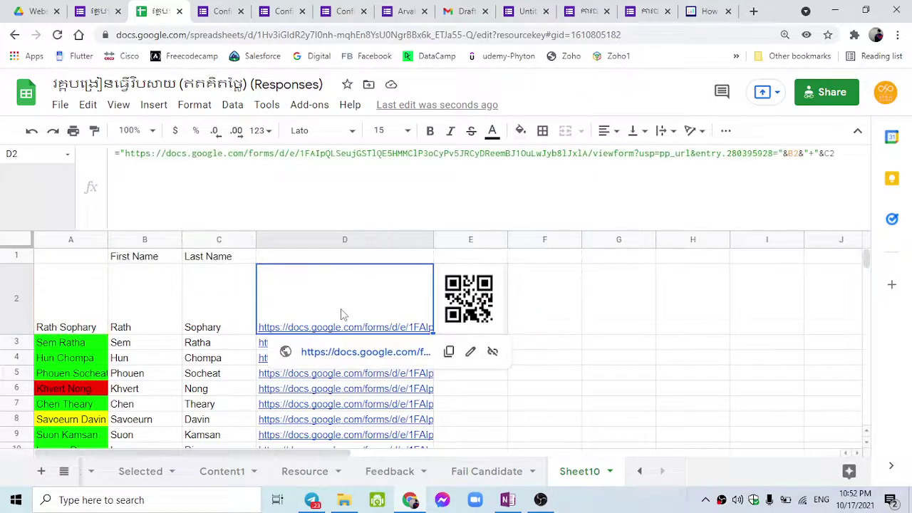
left_click(469, 307)
left_click(75, 299)
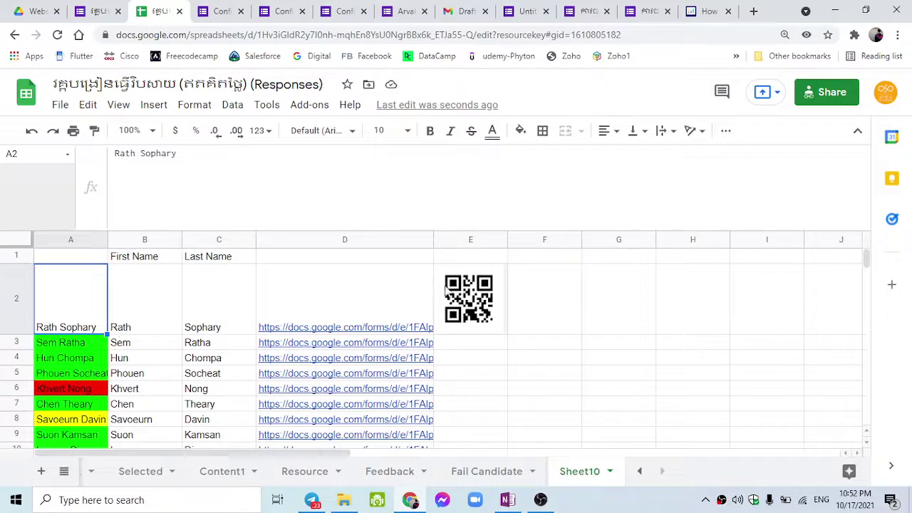
left_click(456, 292)
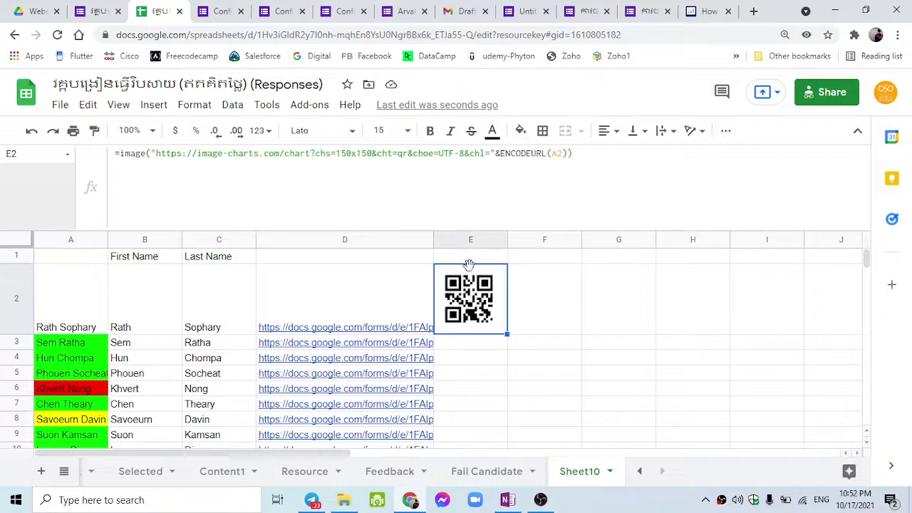
left_click(554, 155)
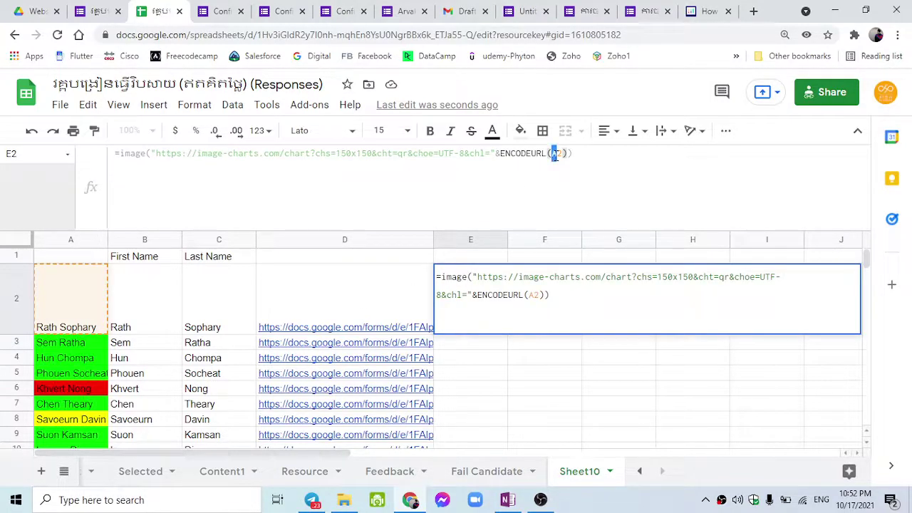
key("Return")
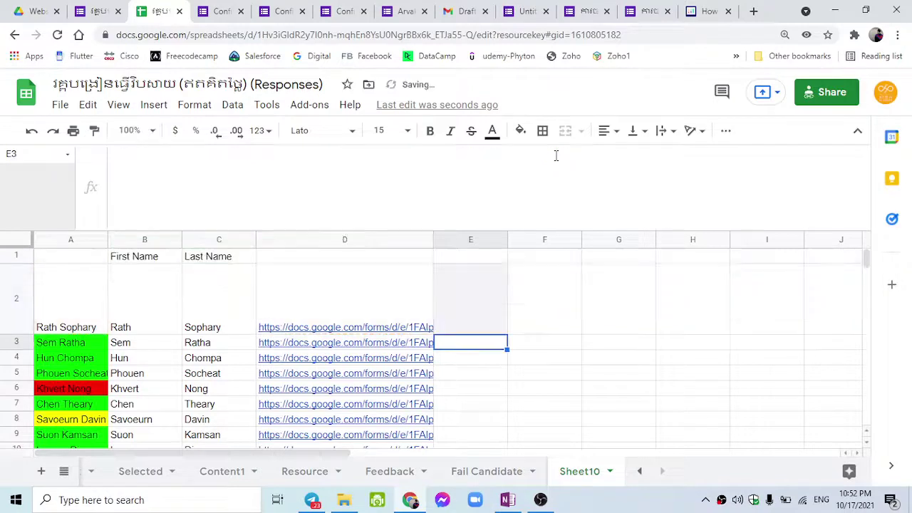
left_click(399, 314)
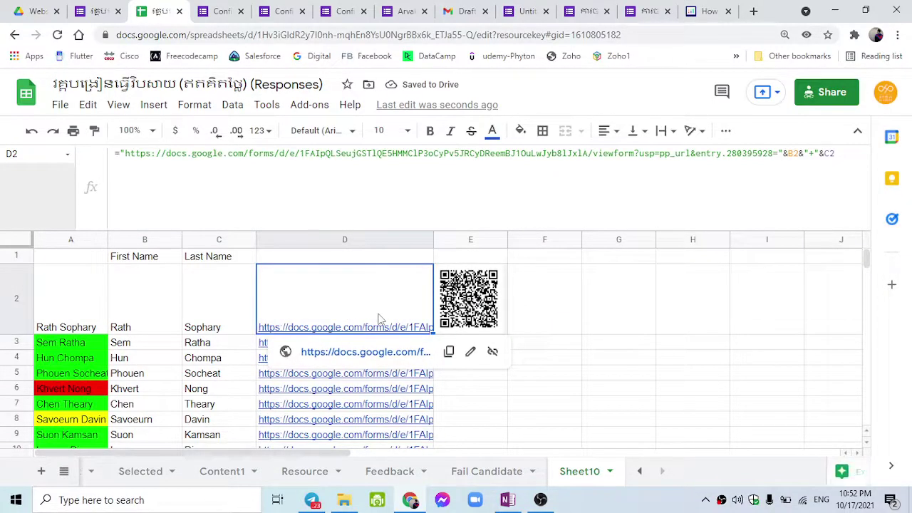
Fill E2's QR formula down to E16, then clear E14:E16 below the last candidate.
left_click(495, 299)
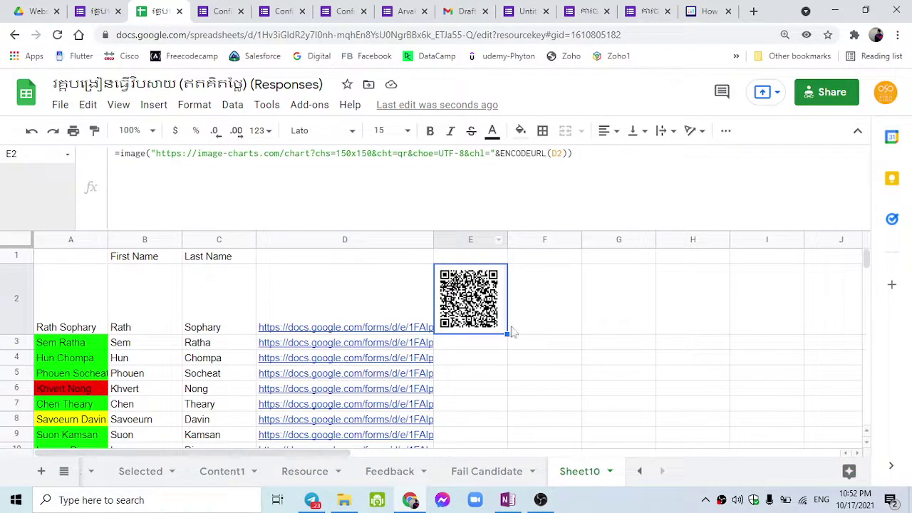
left_click_drag(507, 333, 511, 295)
scroll(516, 317, "up", 5)
scroll(516, 317, "down", 3)
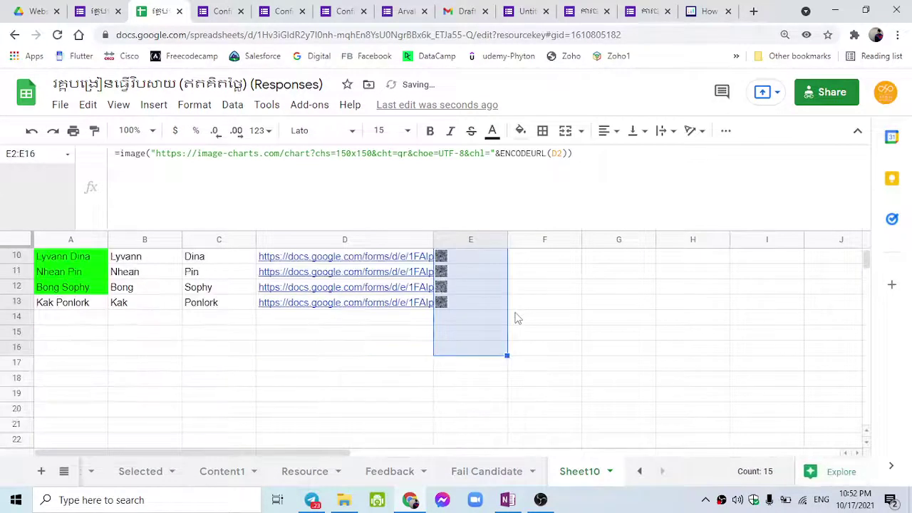
left_click(454, 319)
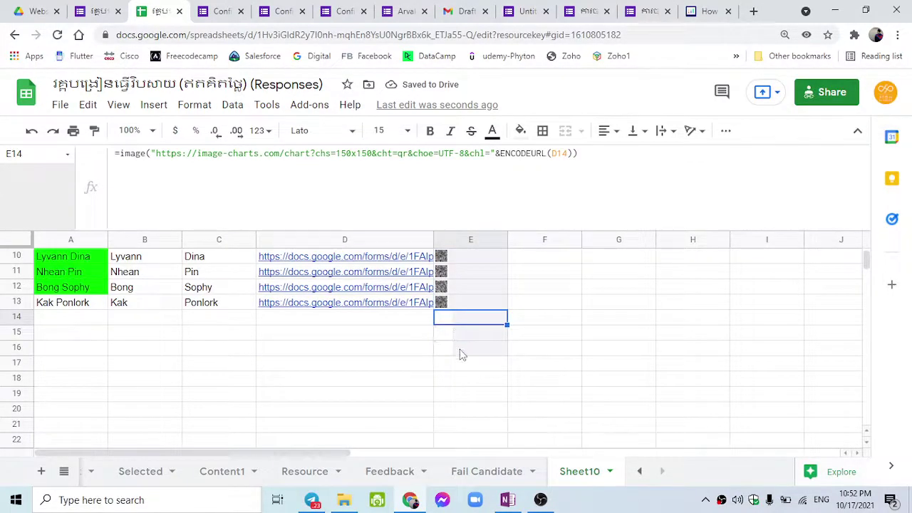
left_click(460, 354, "shift")
key("Delete")
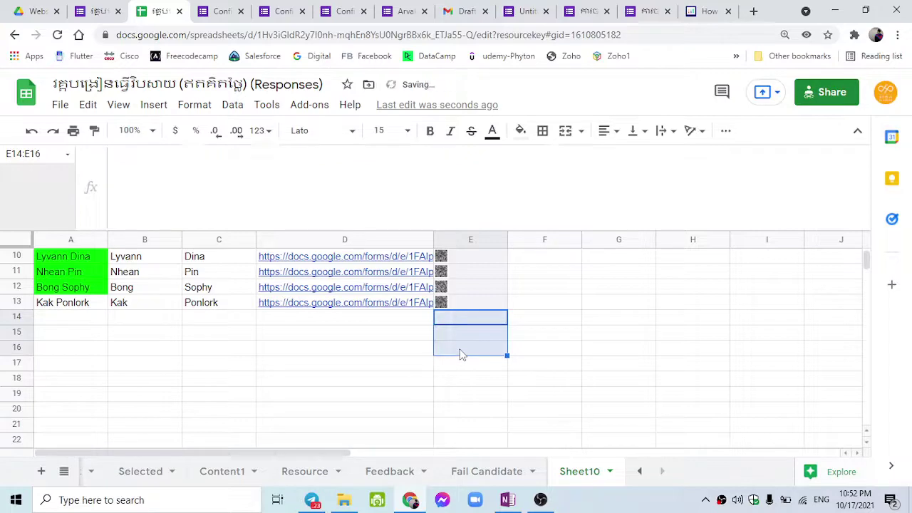
scroll(461, 354, "up", 5)
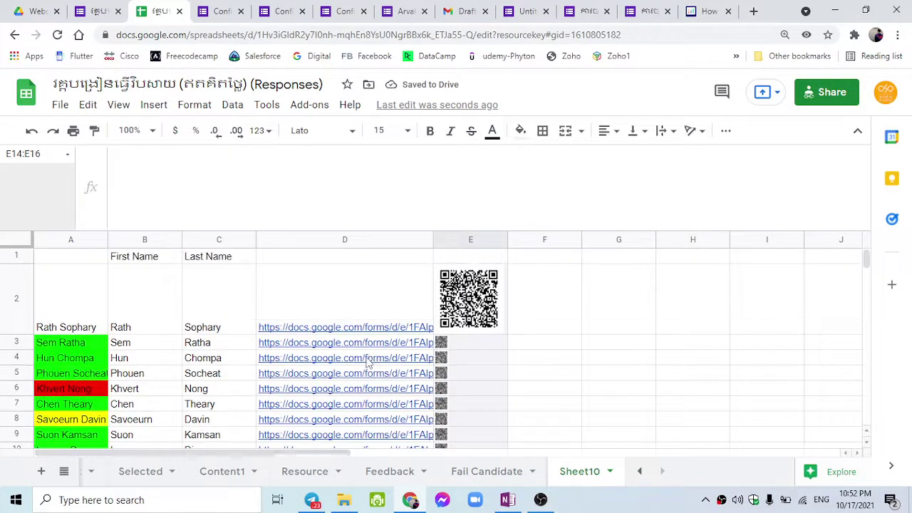
left_click_drag(15, 299, 14, 340)
scroll(16, 349, "down", 3)
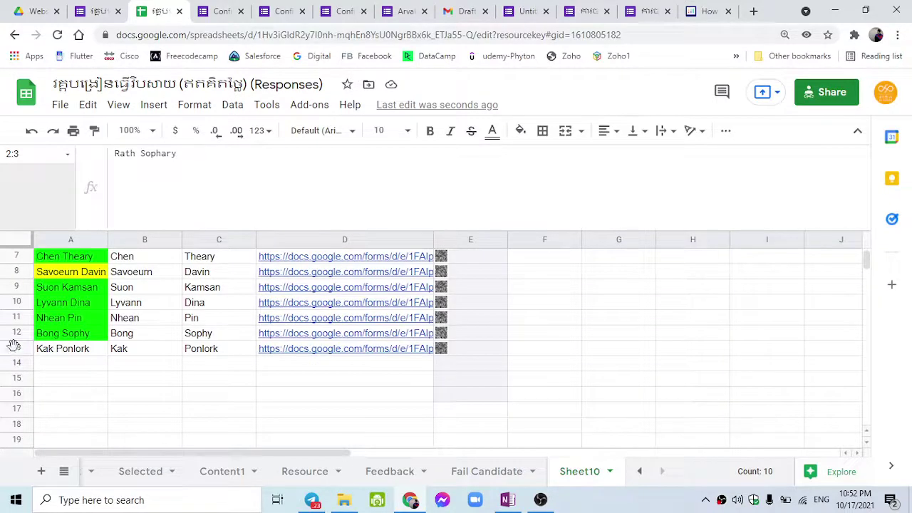
Increase the height of rows 2–13 so each QR code in column E shows full size.
left_click(16, 348, "shift")
left_click_drag(17, 356, 19, 384)
scroll(212, 387, "up", 5)
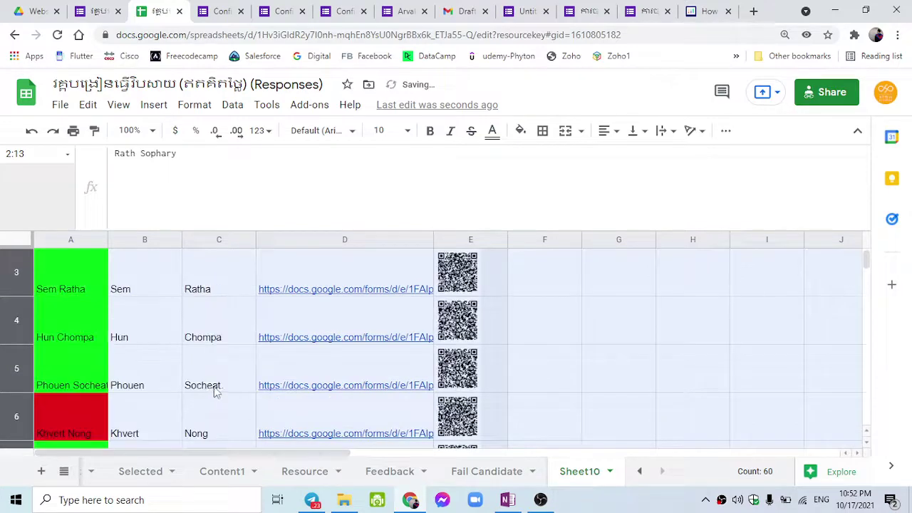
left_click(505, 303)
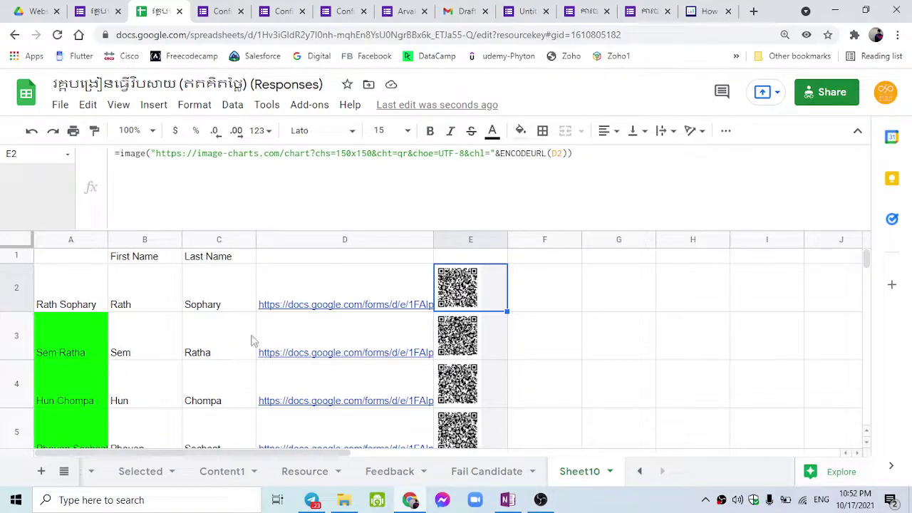
scroll(295, 345, "down", 2)
scroll(264, 347, "up", 3)
scroll(178, 360, "down", 3)
scroll(213, 372, "down", 7)
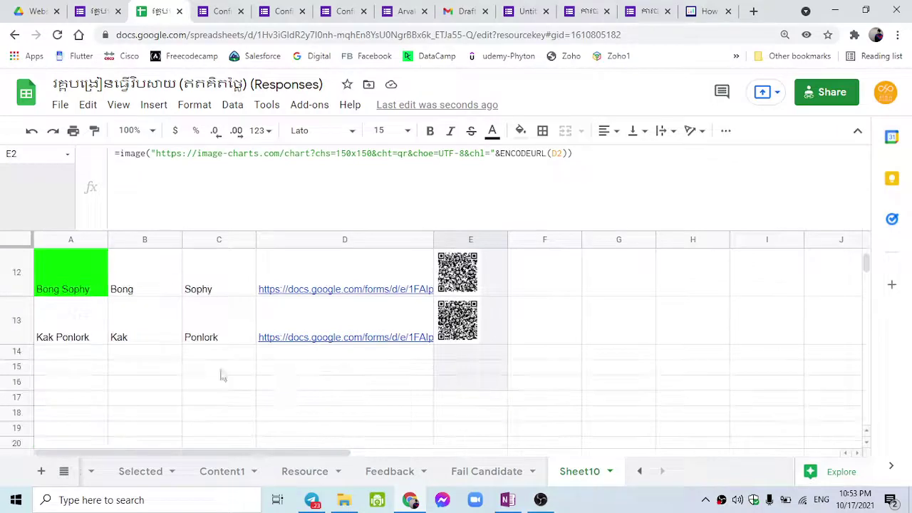
scroll(499, 378, "up", 8)
scroll(501, 381, "up", 2)
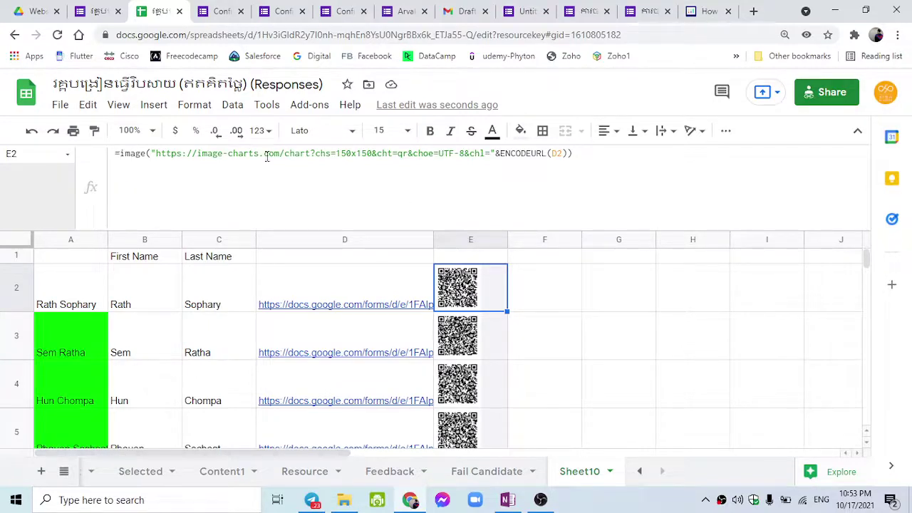
Review E2's QR formula without changing it, then switch to the Resource sheet.
left_click_drag(563, 161, 107, 153)
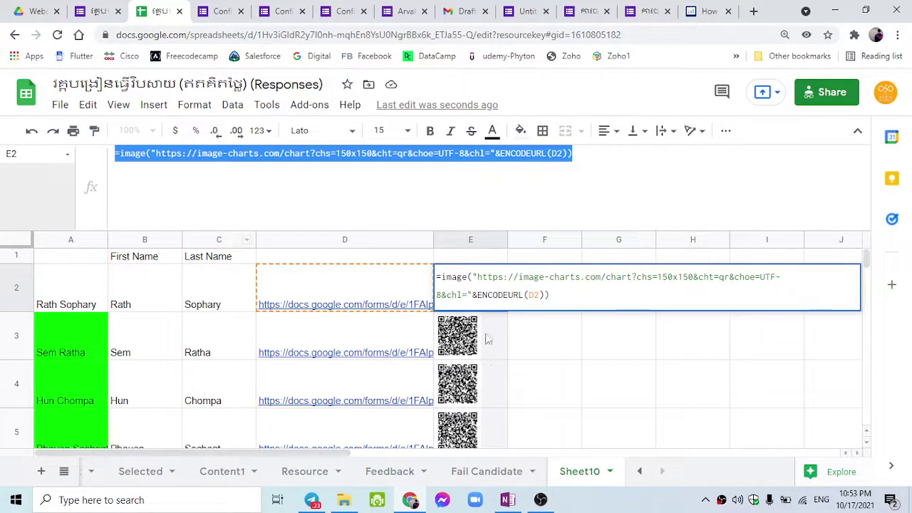
left_click(145, 164)
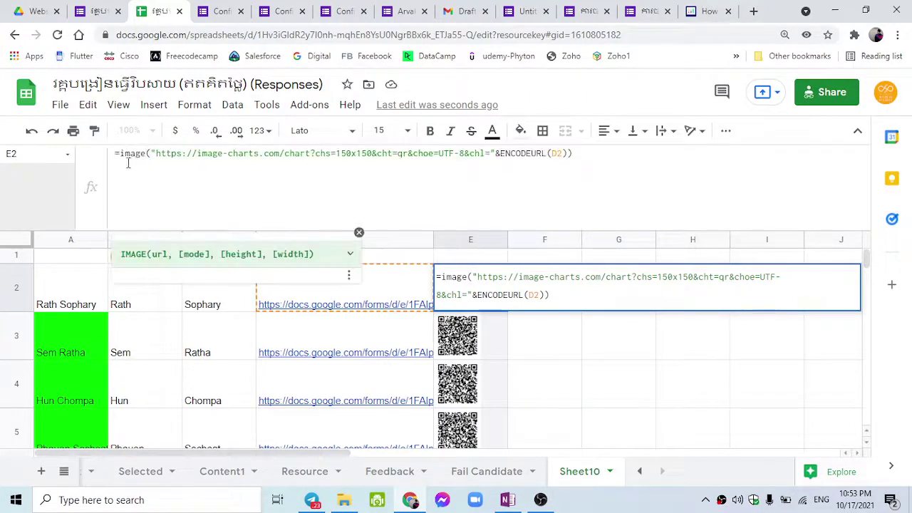
left_click_drag(116, 156, 606, 187)
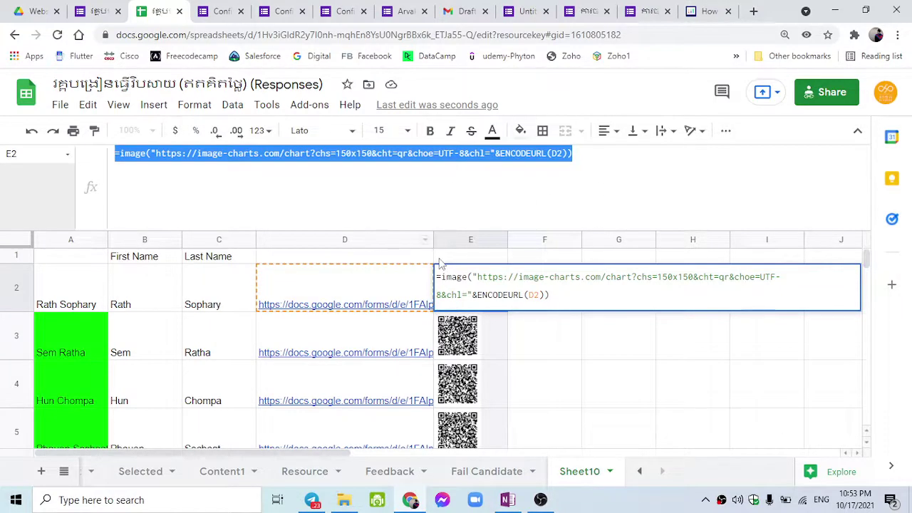
left_click(519, 341)
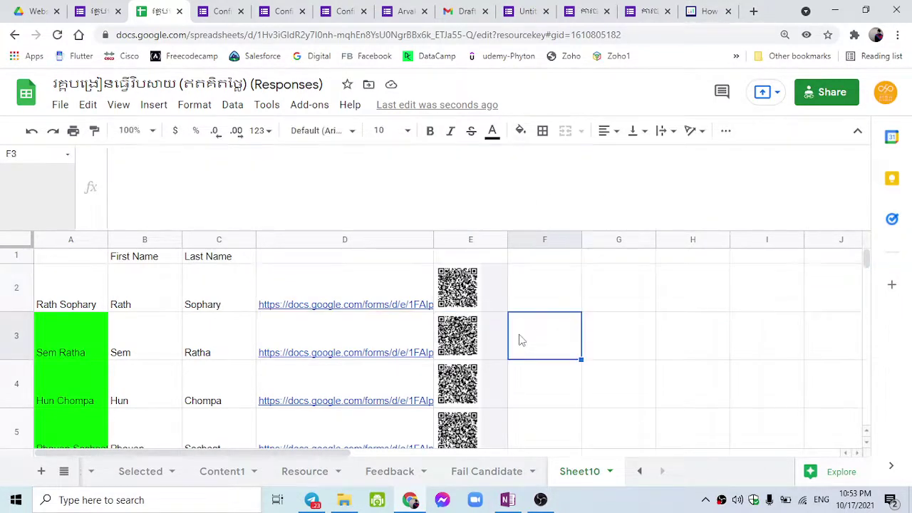
left_click(468, 281)
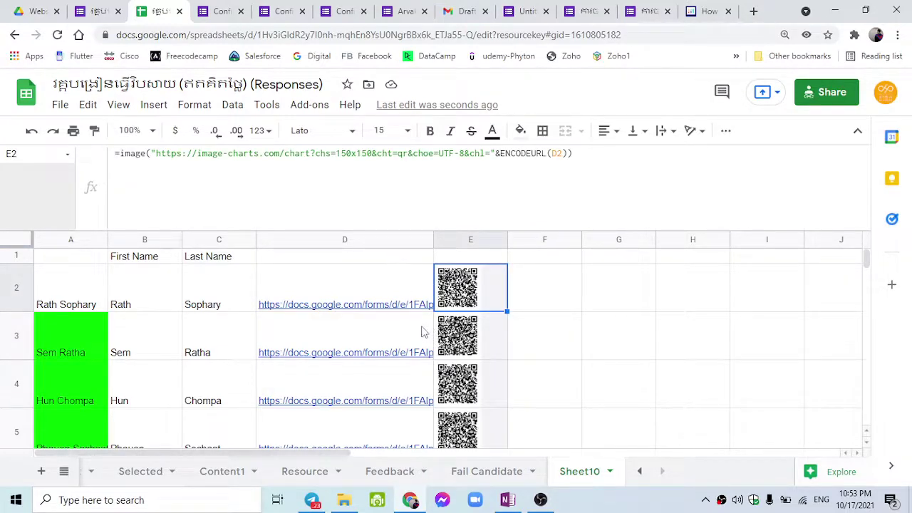
scroll(421, 331, "down", 5)
scroll(421, 332, "up", 5)
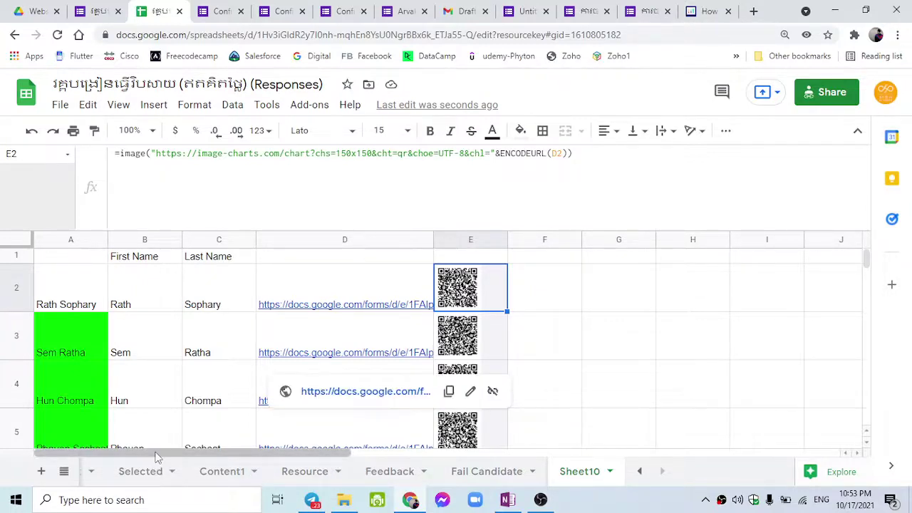
left_click(319, 479)
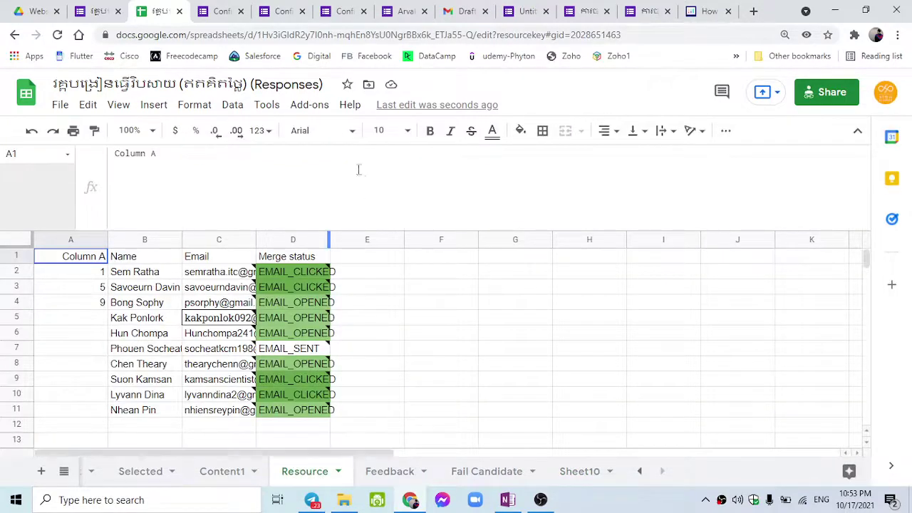
Switch to the Selected sheet and open the Add-ons menu.
left_click(146, 472)
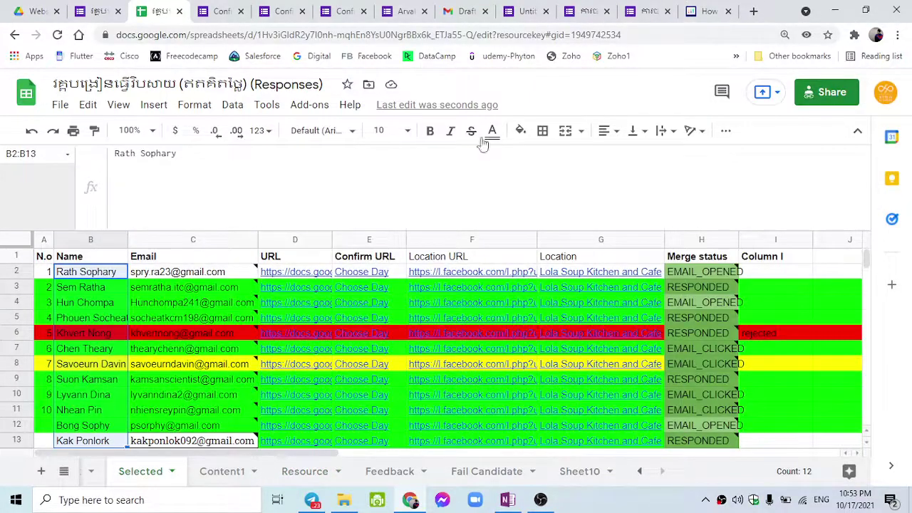
left_click(307, 106)
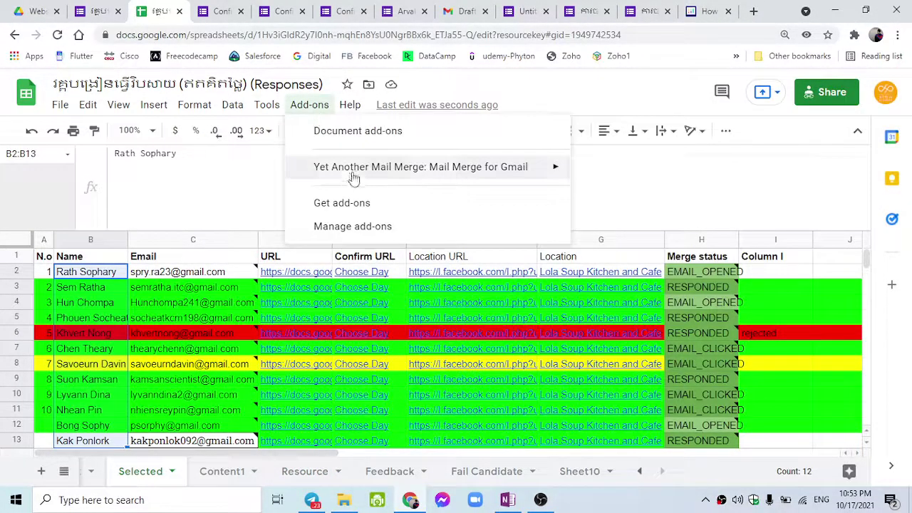
Open the Yet Another Mail Merge tracking report, then close it after its multiple-accounts warning.
mouse_move(354, 175)
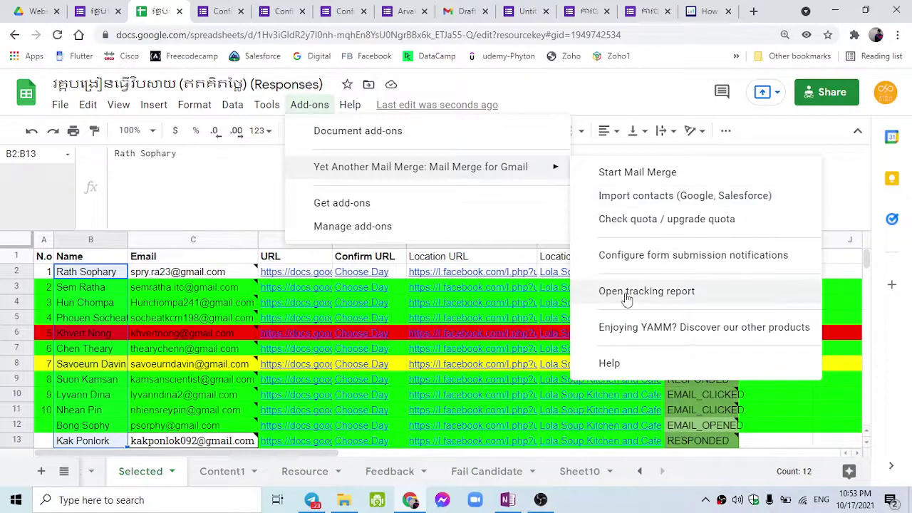
left_click(626, 292)
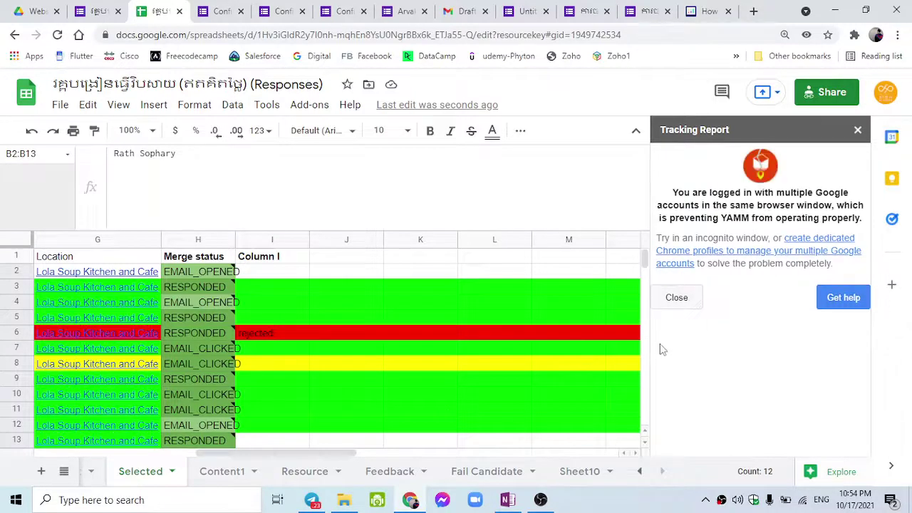
left_click(671, 304)
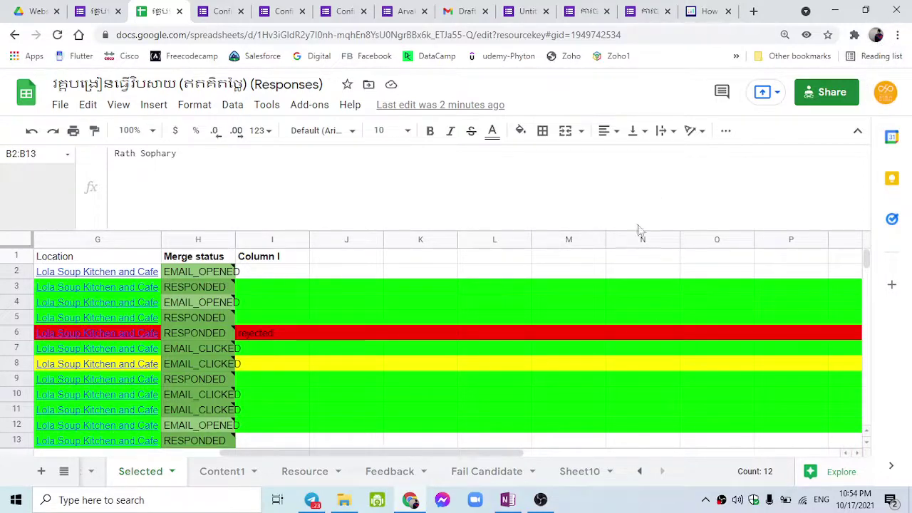
Glance at the installed add-ons list, then shrink the formula bar back to single-line height.
left_click(309, 104)
mouse_move(390, 185)
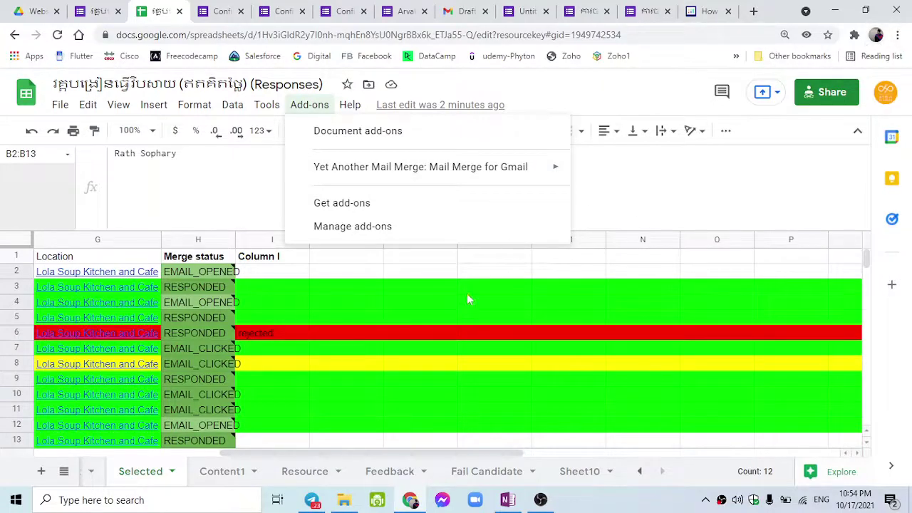
left_click(629, 204)
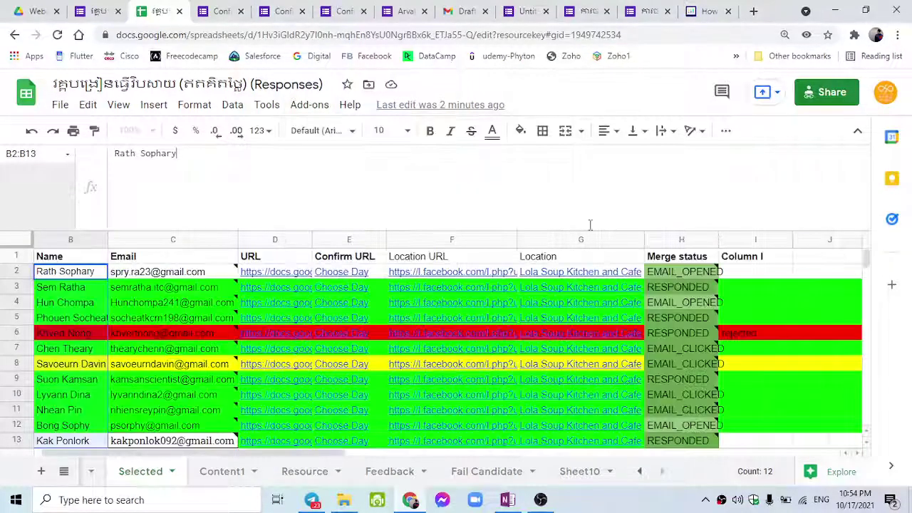
left_click_drag(583, 194, 573, 187)
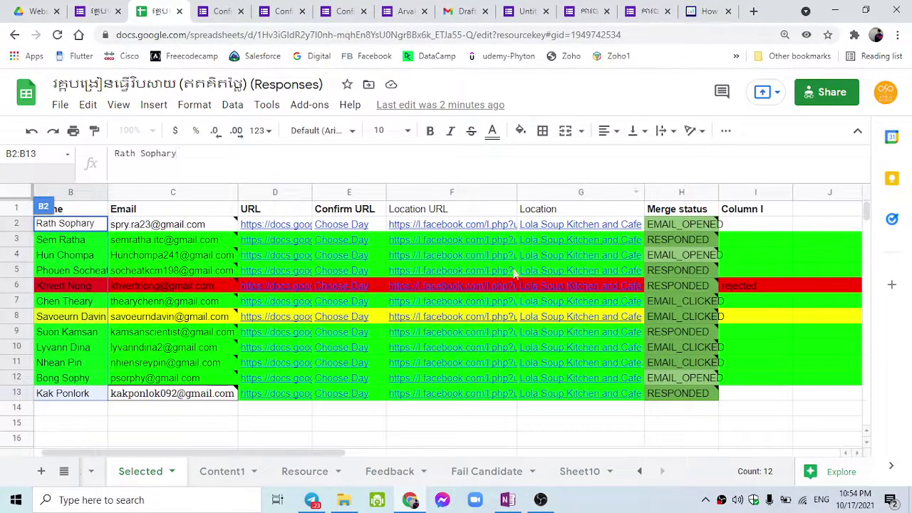